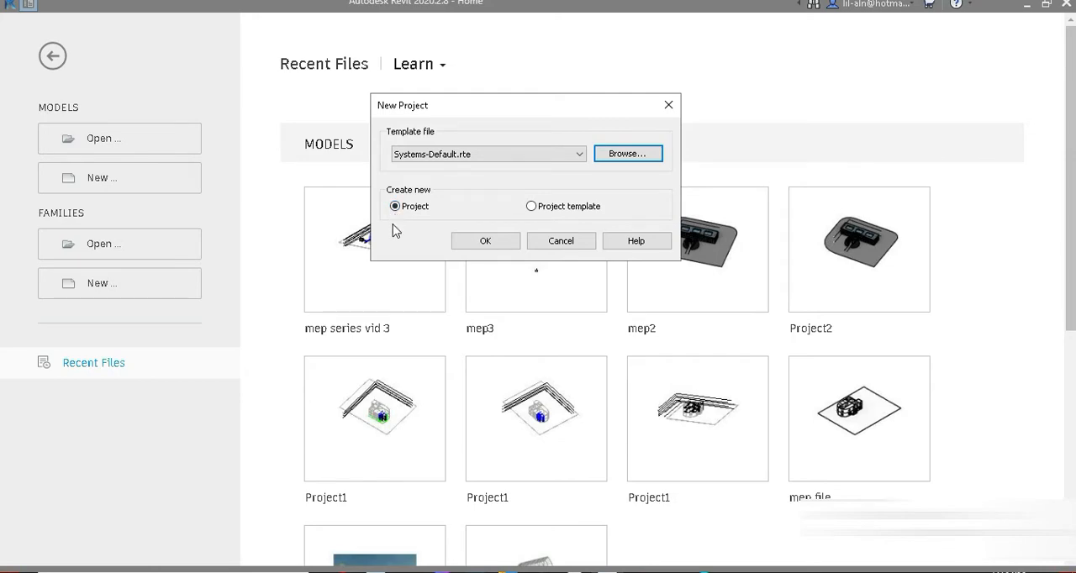
Create a new project from the Systems-Default.rte template and widen the Project Browser.
click(485, 241)
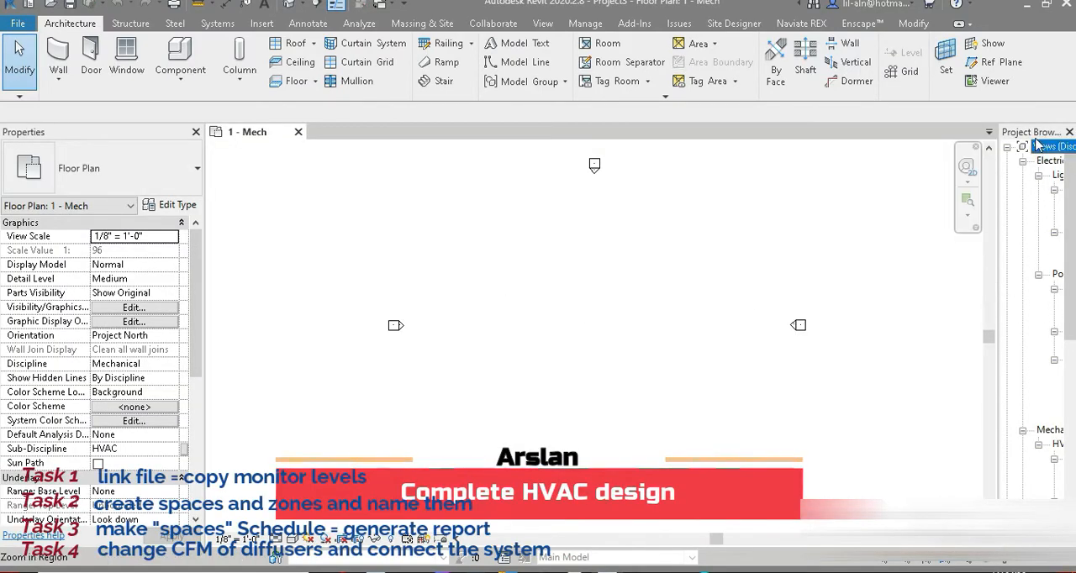
drag(1037, 145, 759, 187)
double_click(772, 182)
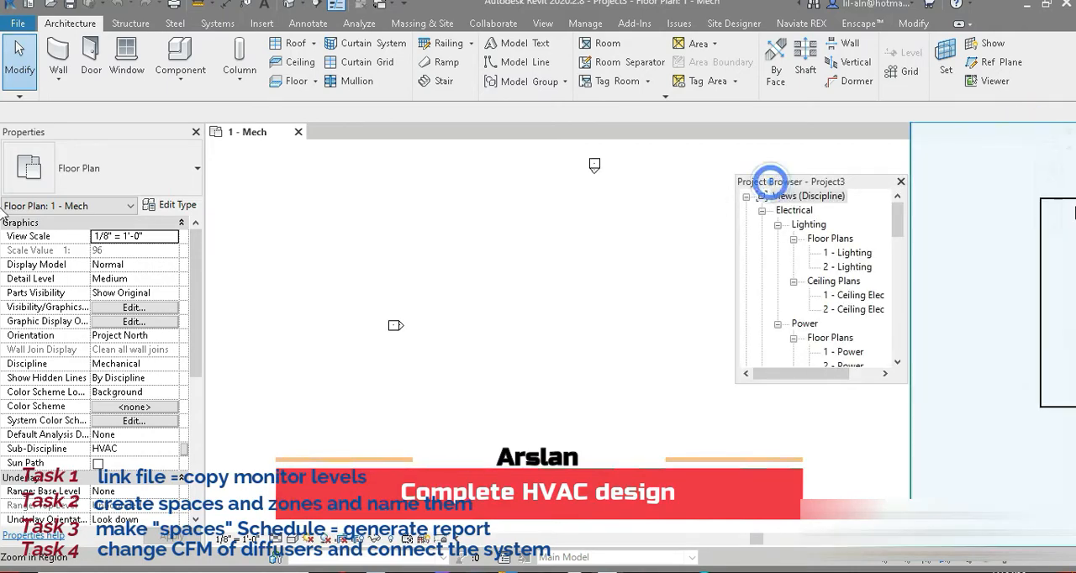
Link the Revit file mep3.rvt from the Desktop using Auto - Center to Center positioning.
click(261, 23)
click(56, 76)
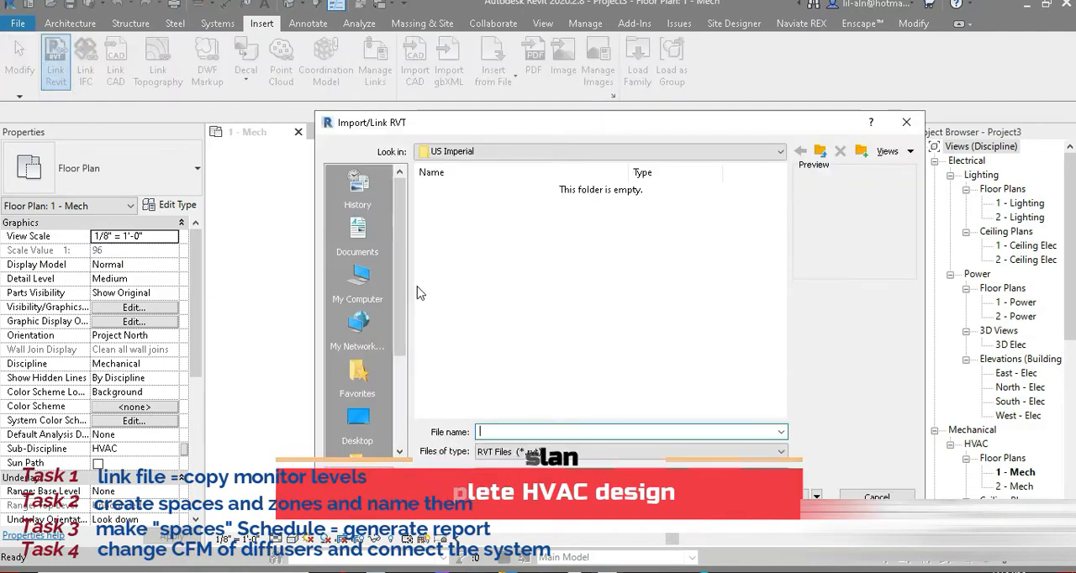
click(358, 421)
click(450, 380)
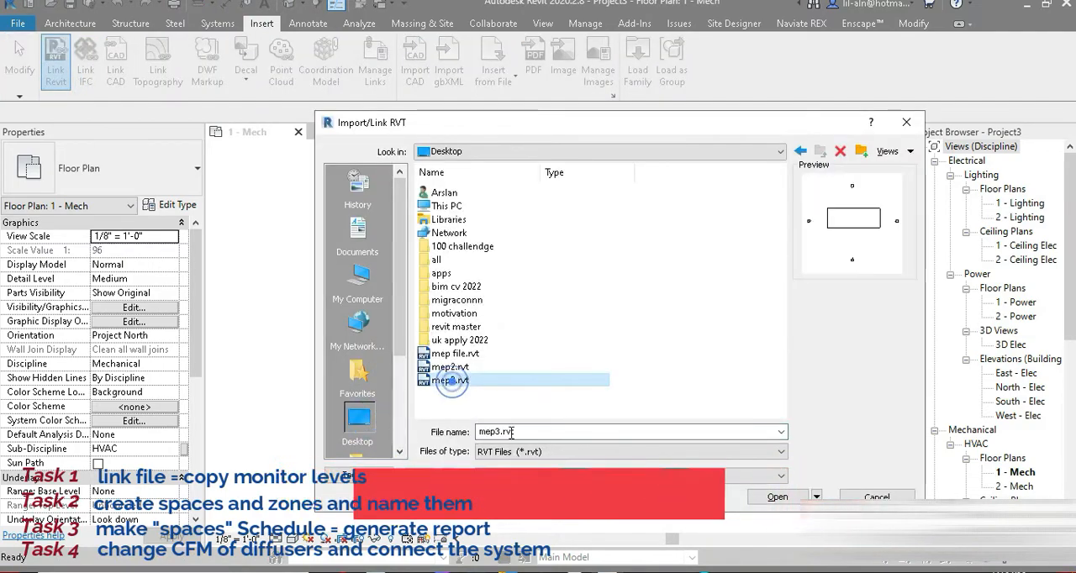
click(522, 477)
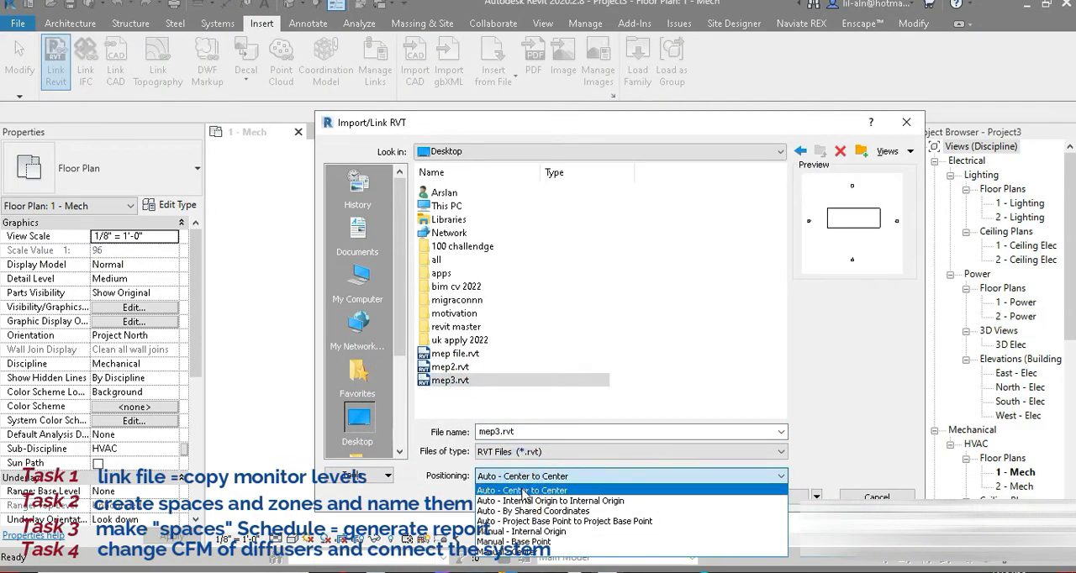
click(522, 491)
click(806, 497)
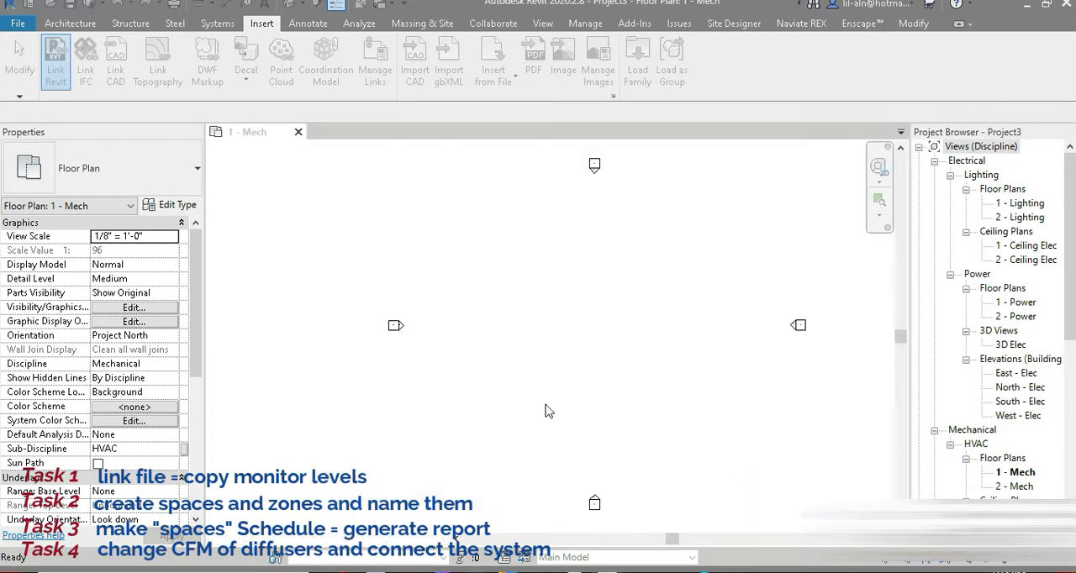
Enable Room Bounding in the type properties of the linked mep3.rvt model, selecting it in the default 3D view.
click(288, 7)
scroll(609, 393, up, 4)
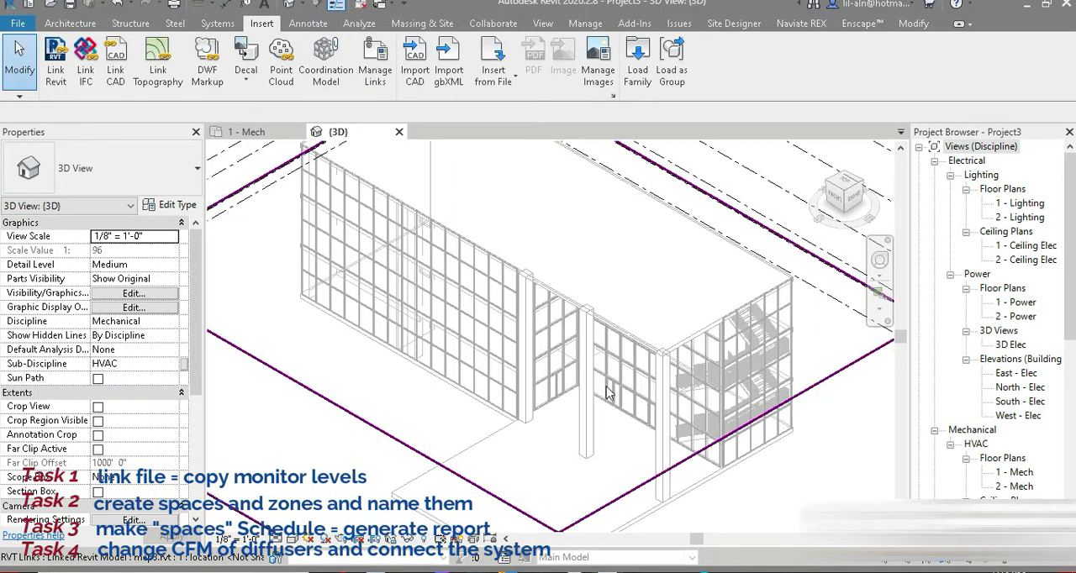
shift+middle_drag(610, 393, 641, 353)
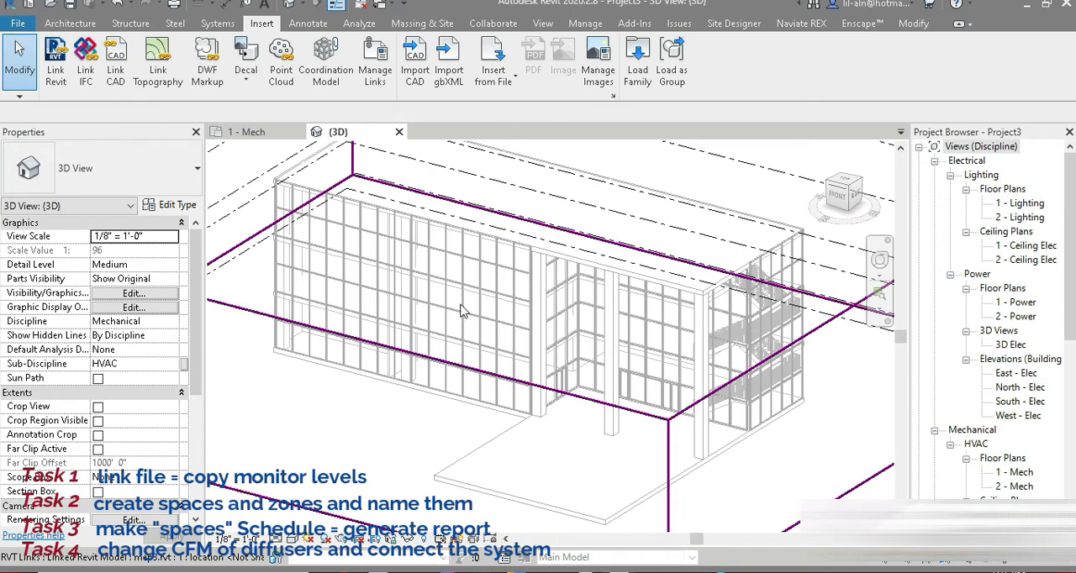
click(448, 326)
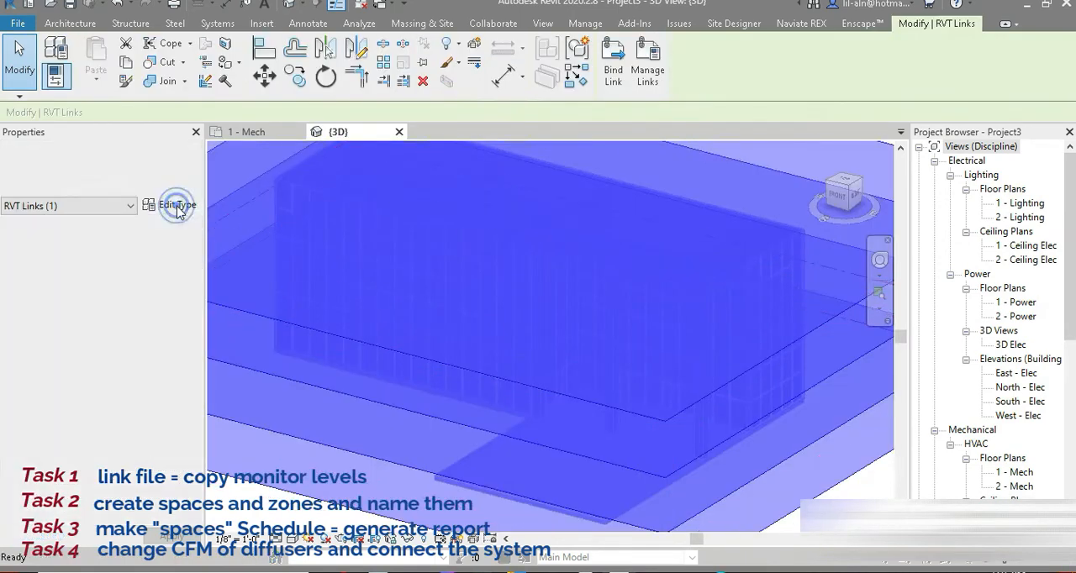
click(169, 204)
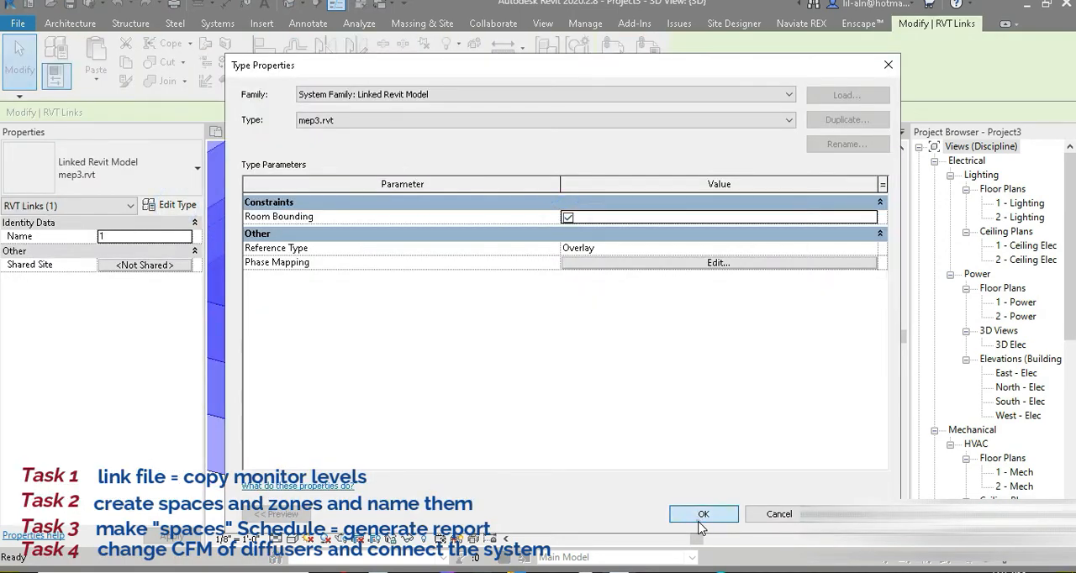
click(698, 519)
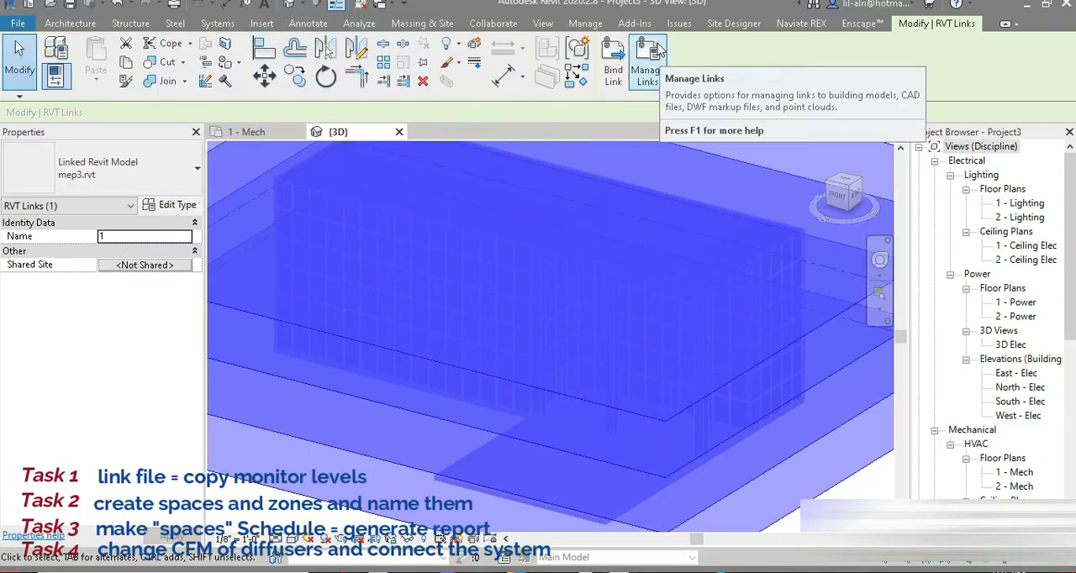
Collapse the Electrical and Plumbing view groups, open the South - Mech elevation and close the inactive views.
click(485, 27)
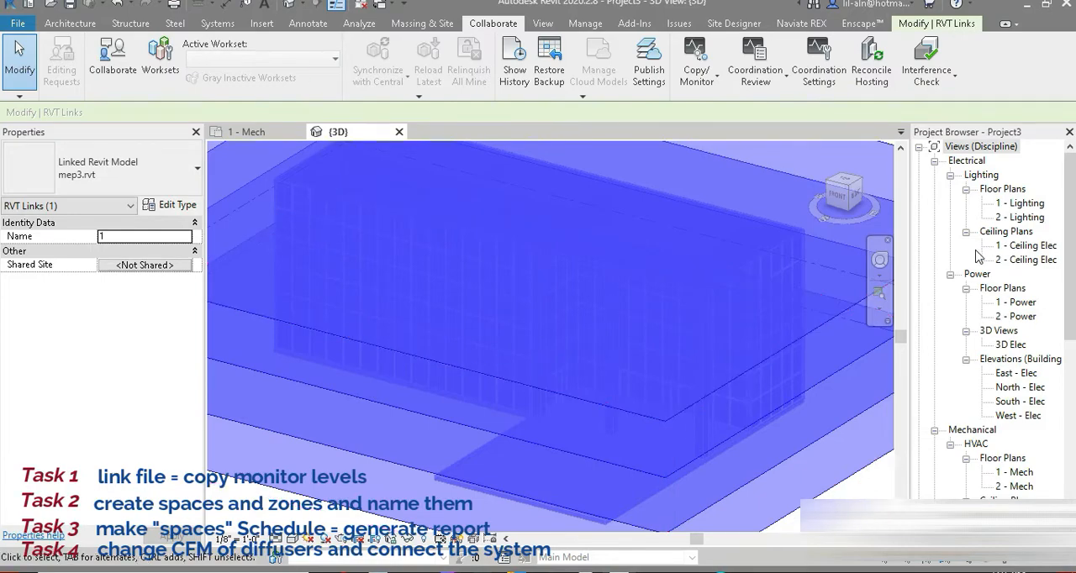
click(934, 161)
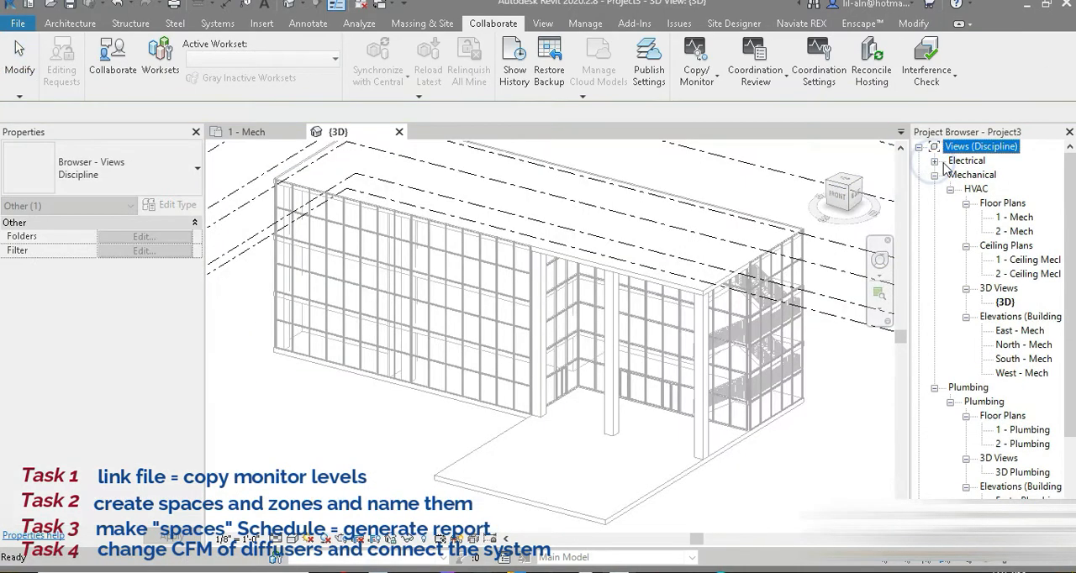
click(935, 389)
double_click(1024, 359)
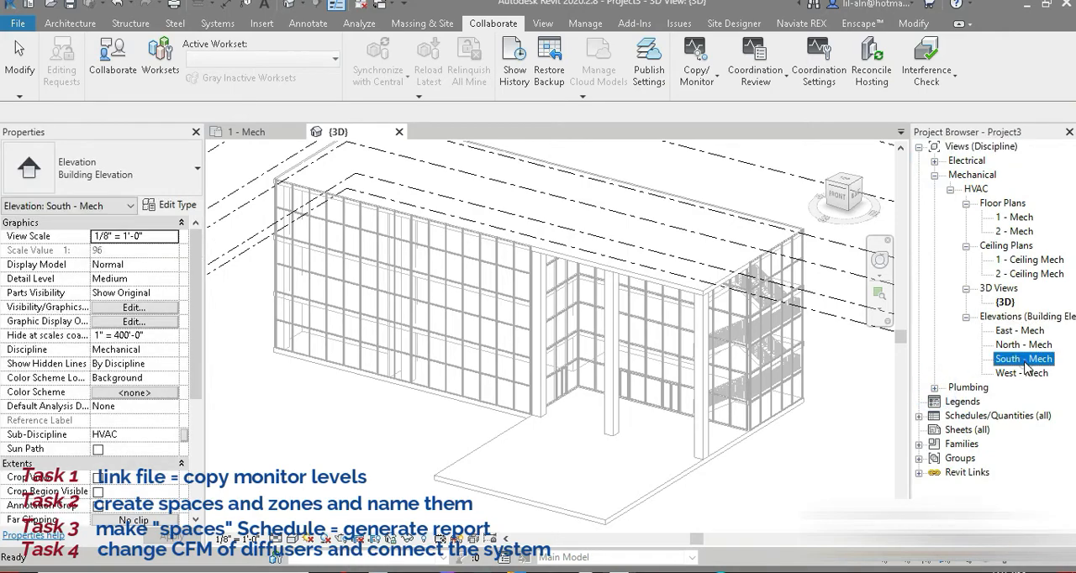
click(355, 7)
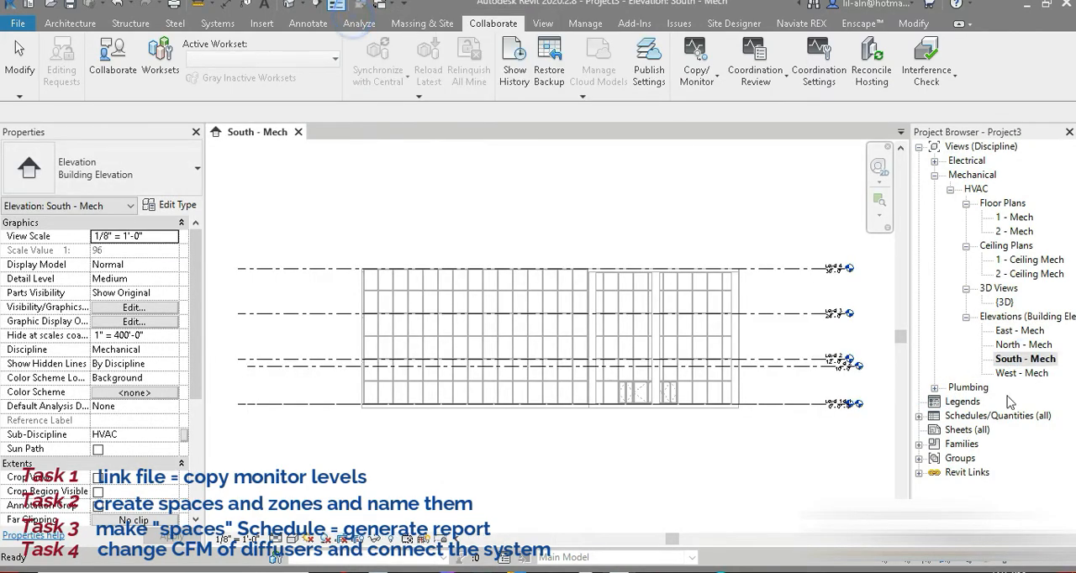
Set the host project's Level 2 elevation to 12' and pull the host level heads outward, clear of the linked ones.
click(861, 405)
scroll(841, 372, up, 5)
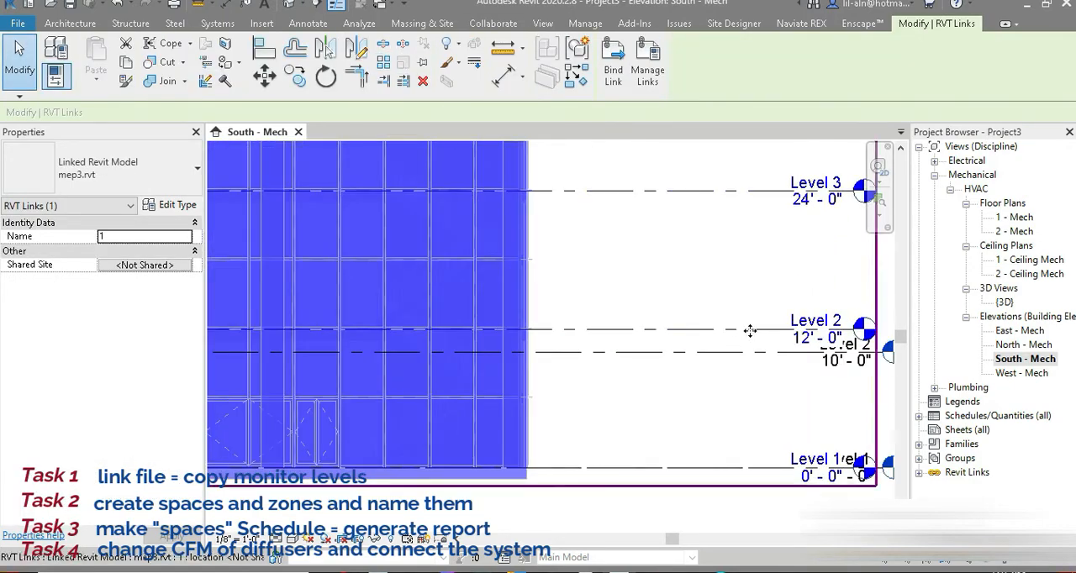
click(753, 352)
click(841, 361)
text(1)
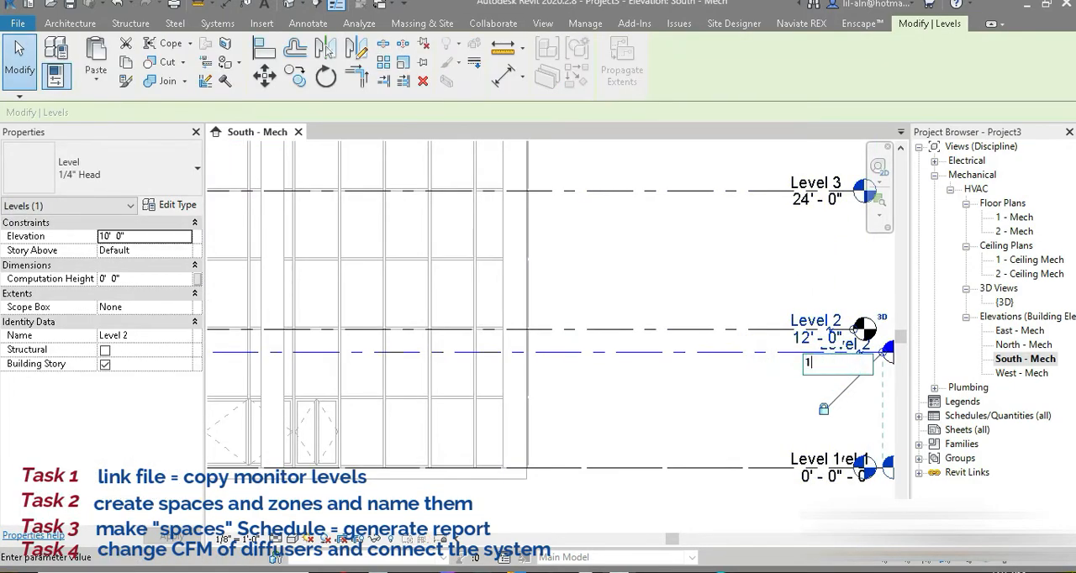
text(2)
key(Return)
scroll(551, 370, down, 3)
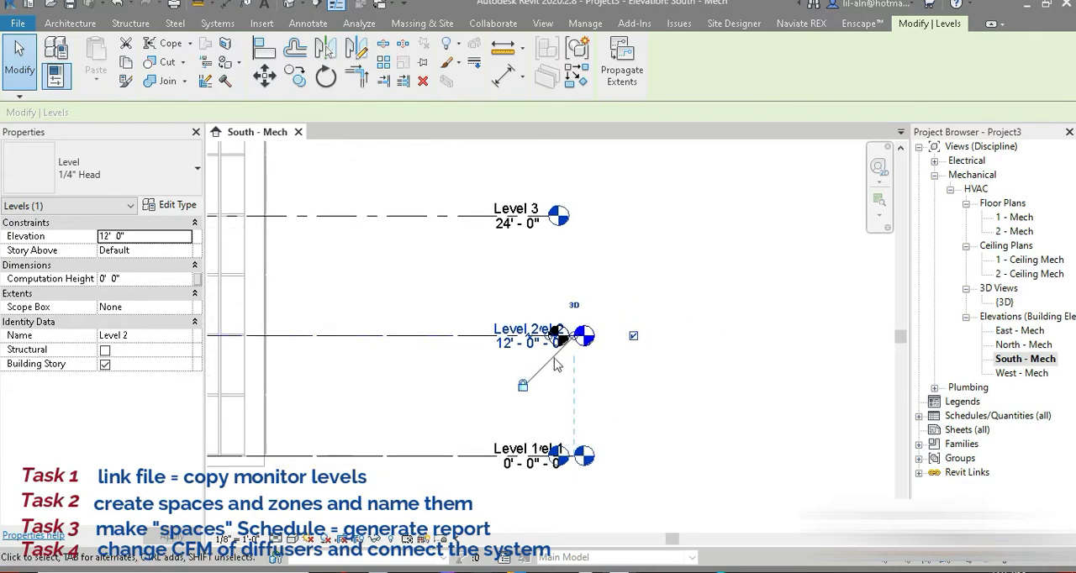
drag(555, 363, 770, 363)
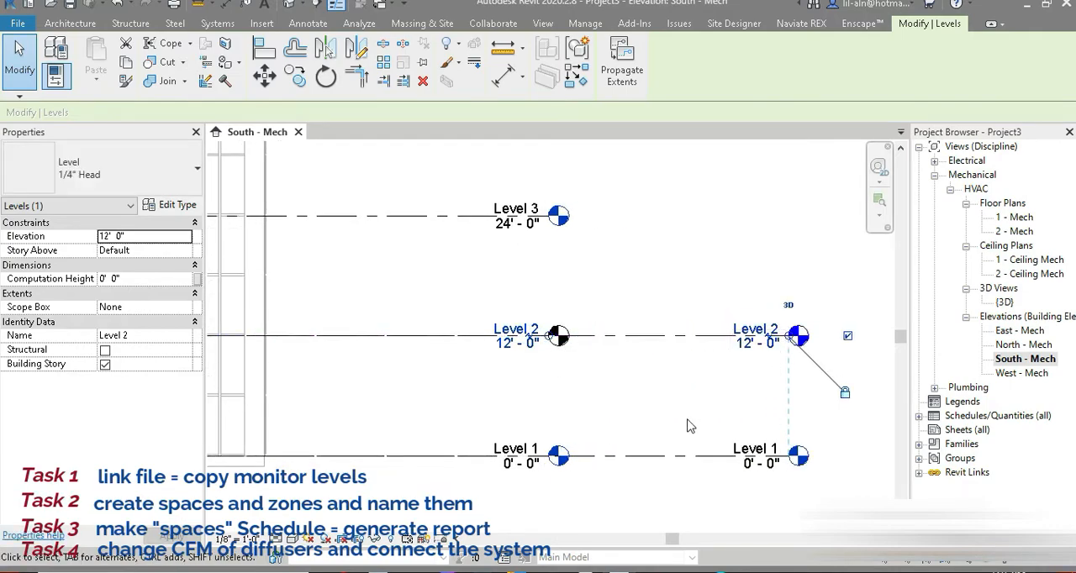
Start Copy/Monitor on the linked model and monitor Level 2 and Level 1 against their linked counterparts.
scroll(688, 426, down, 3)
click(509, 24)
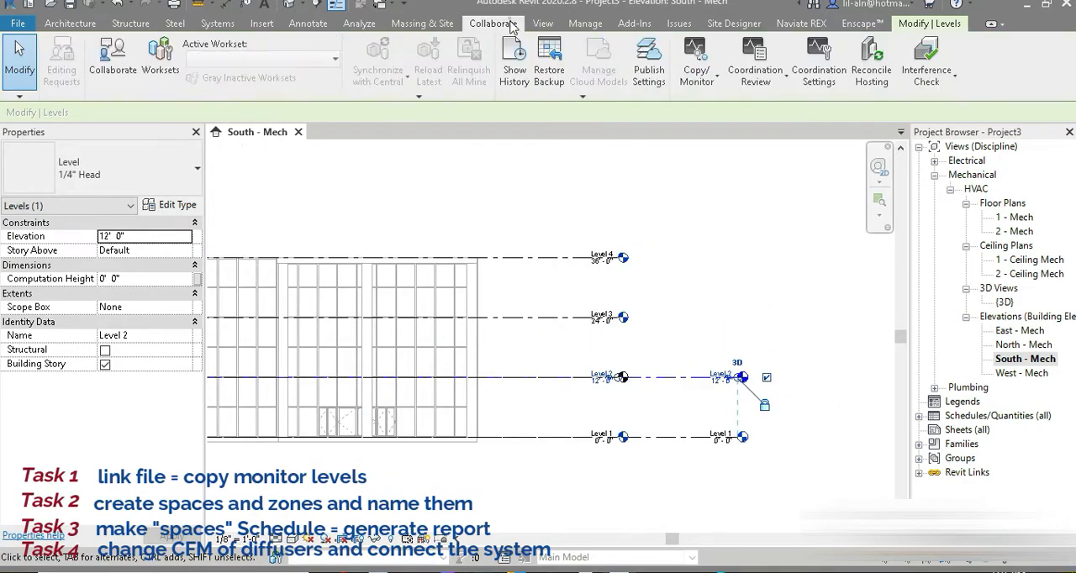
click(704, 81)
click(723, 139)
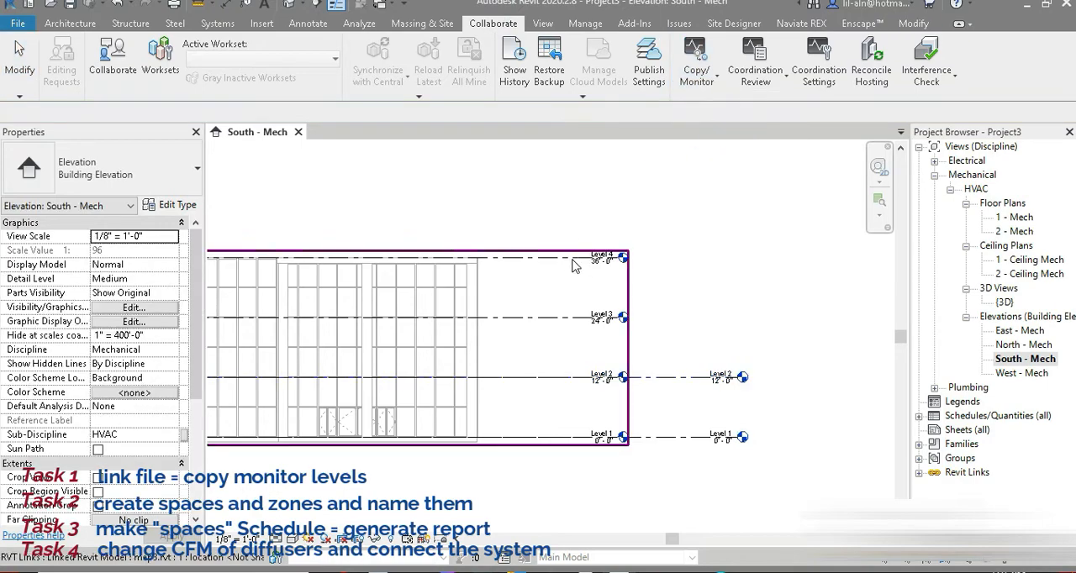
click(574, 265)
click(127, 54)
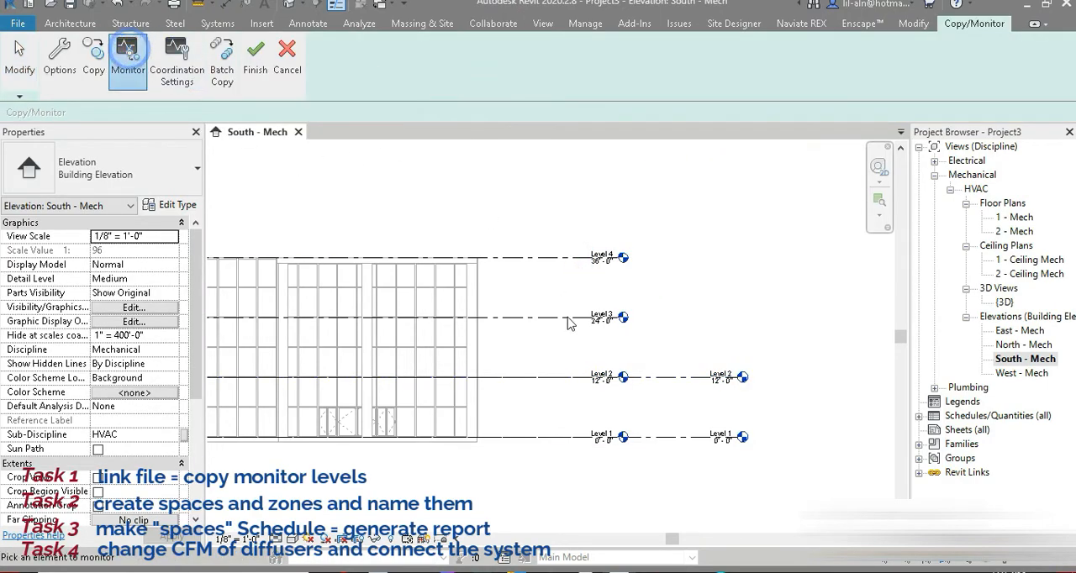
click(586, 380)
click(561, 378)
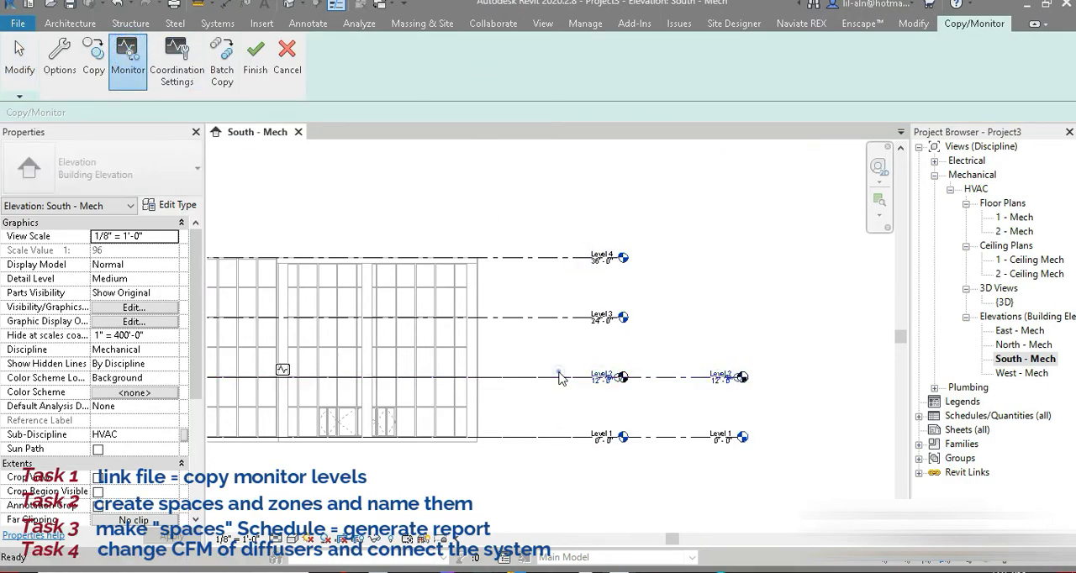
click(551, 446)
click(549, 439)
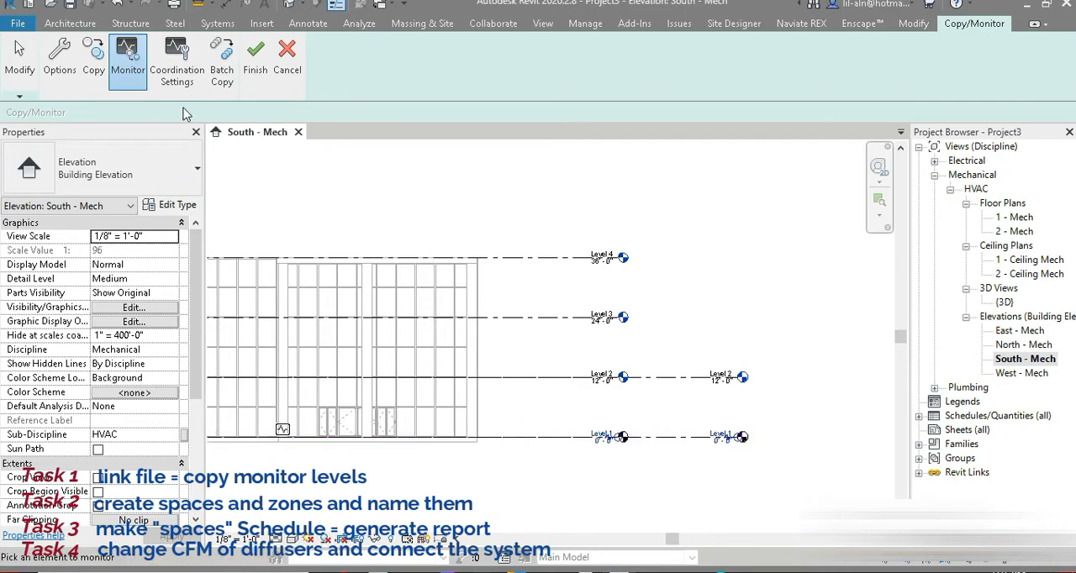
Copy Level 3 and Level 4 from the link together using Multiple, and finish the Copy/Monitor session.
click(93, 57)
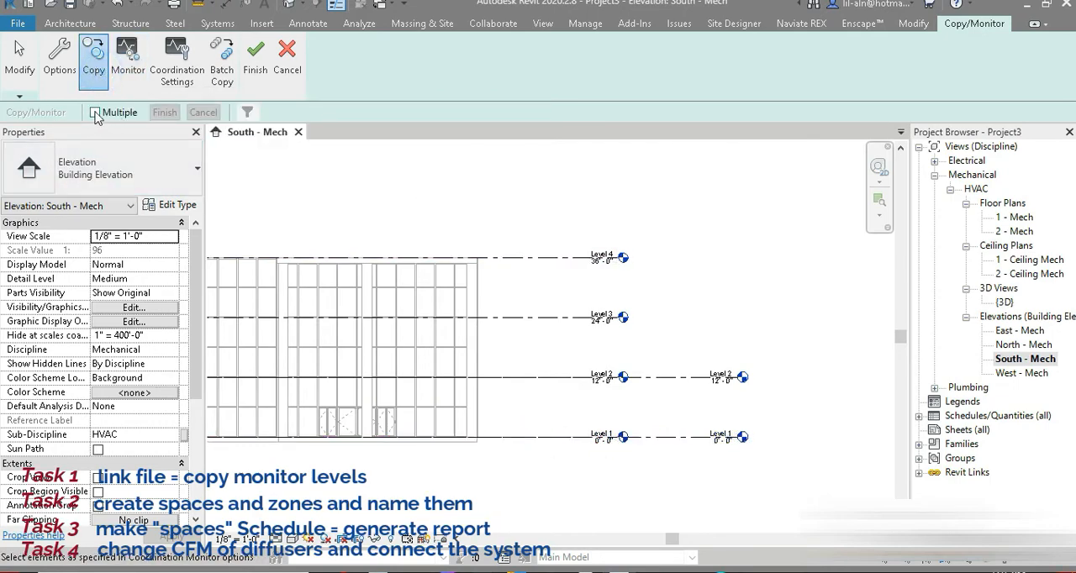
click(95, 113)
click(565, 316)
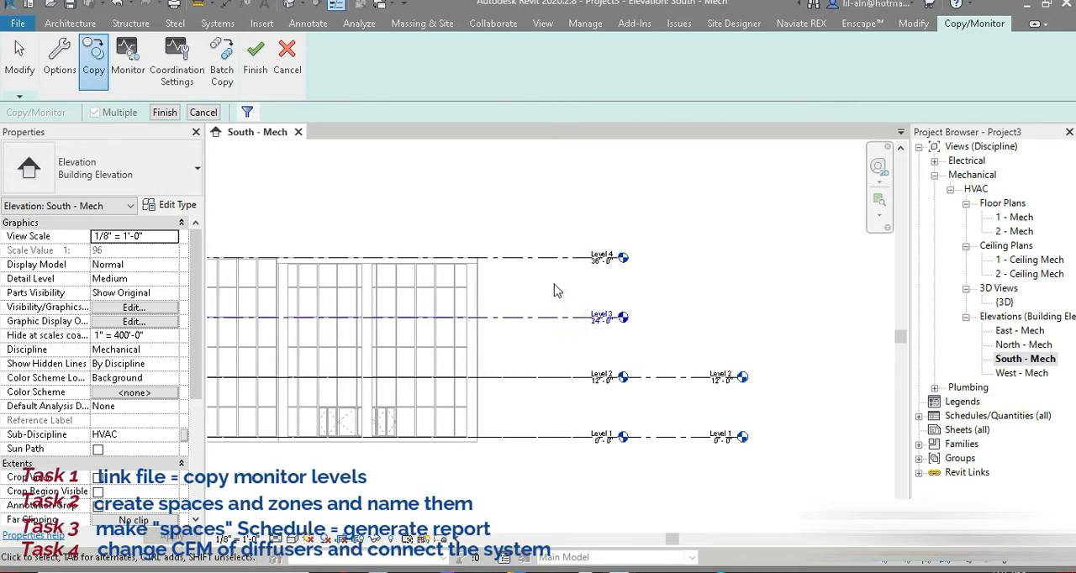
click(548, 261)
click(165, 113)
click(128, 59)
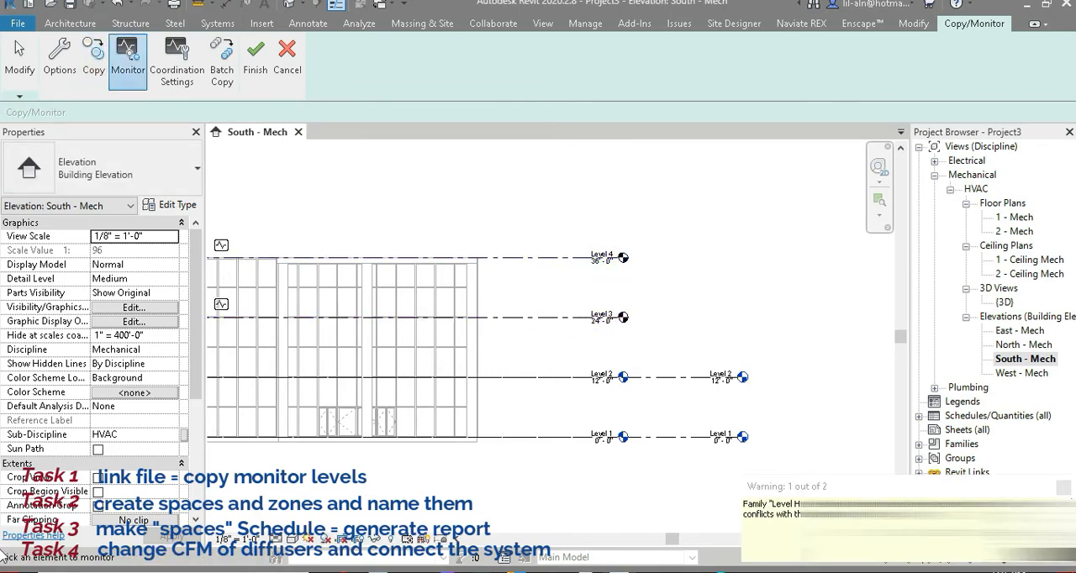
click(1064, 489)
click(256, 59)
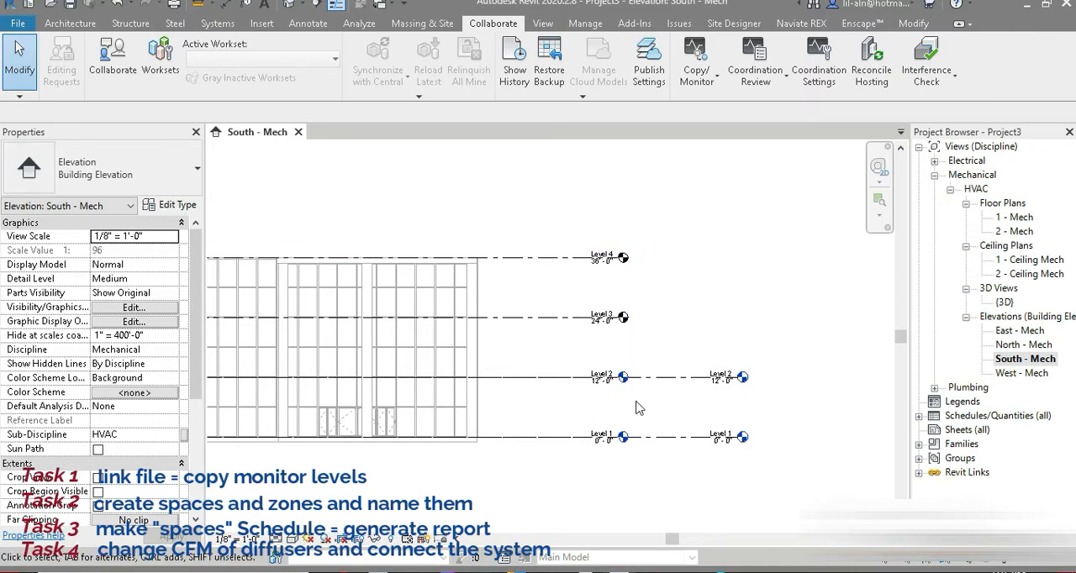
From the 3D view, start new floor plans and keep Mechanical Plan as the Floor Plan type's template for new views.
click(290, 6)
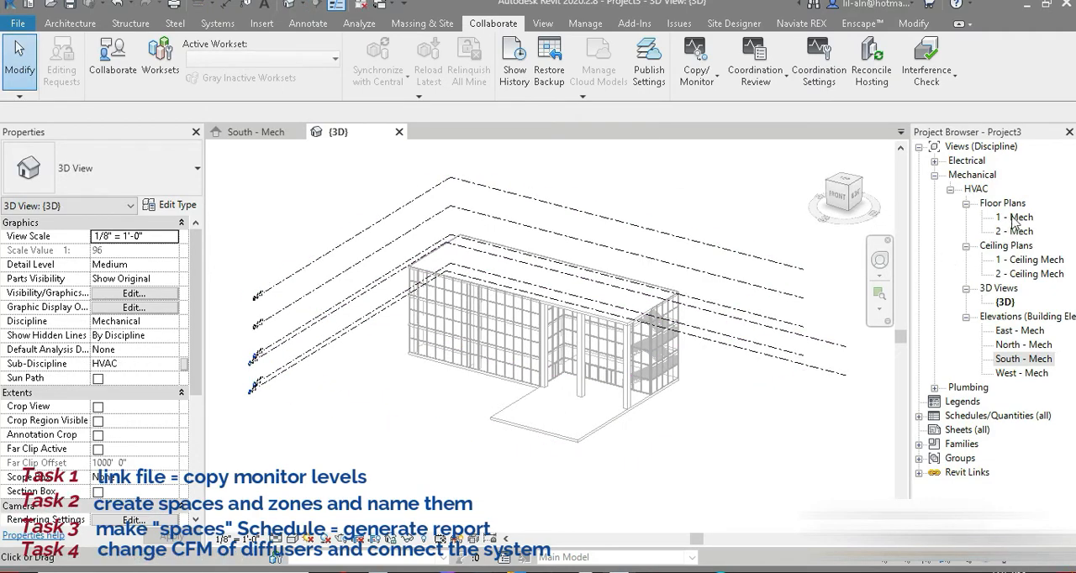
click(542, 23)
click(578, 44)
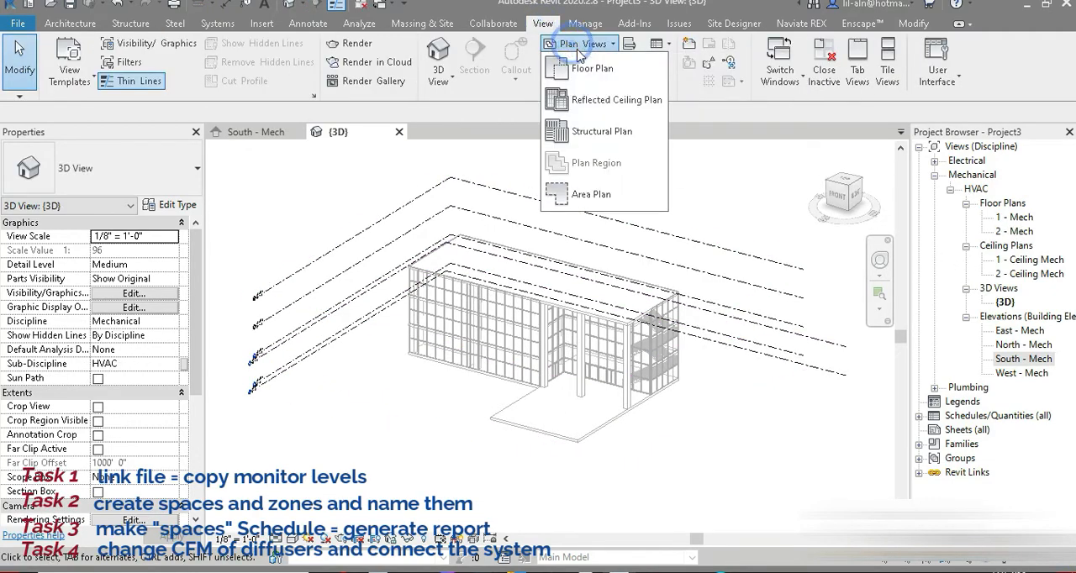
click(580, 69)
click(543, 165)
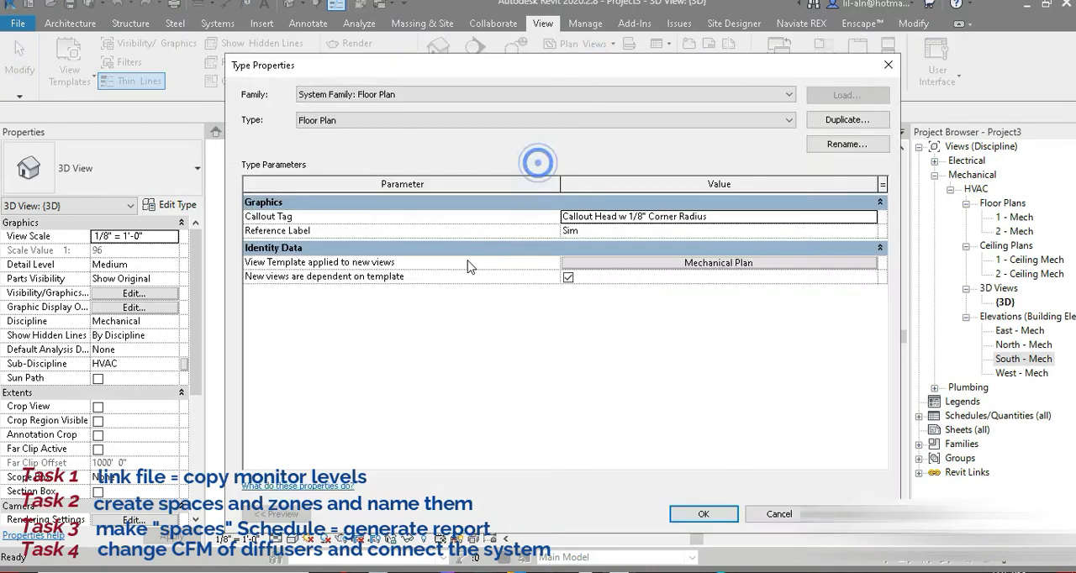
click(623, 263)
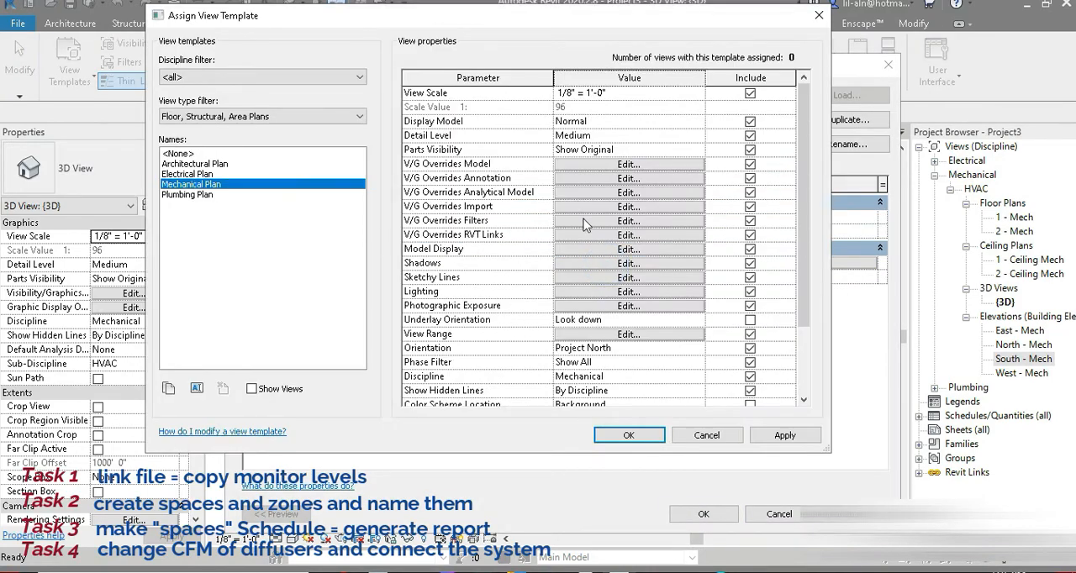
scroll(648, 295, down, 3)
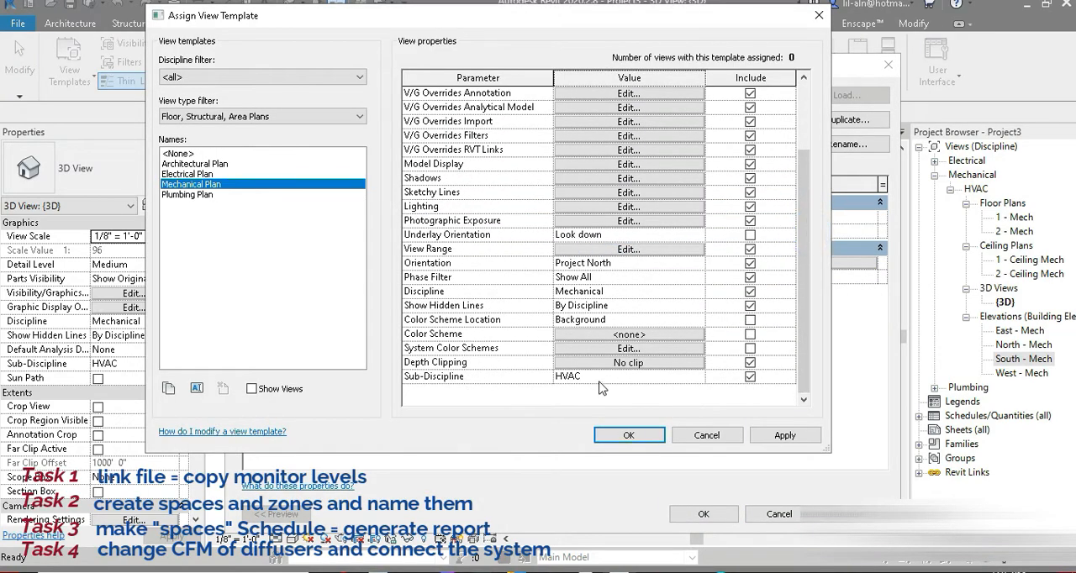
click(629, 434)
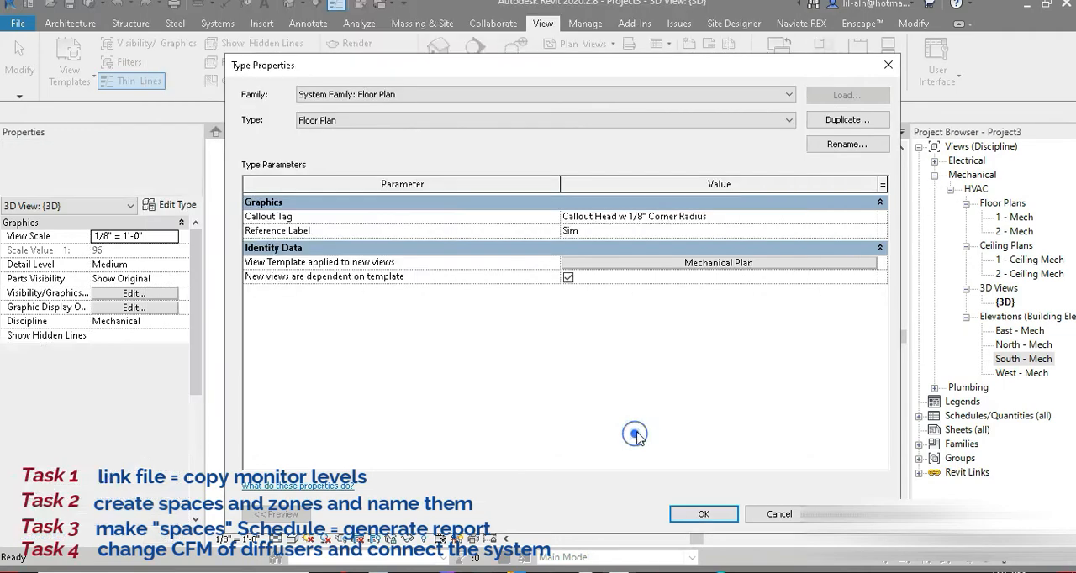
click(704, 513)
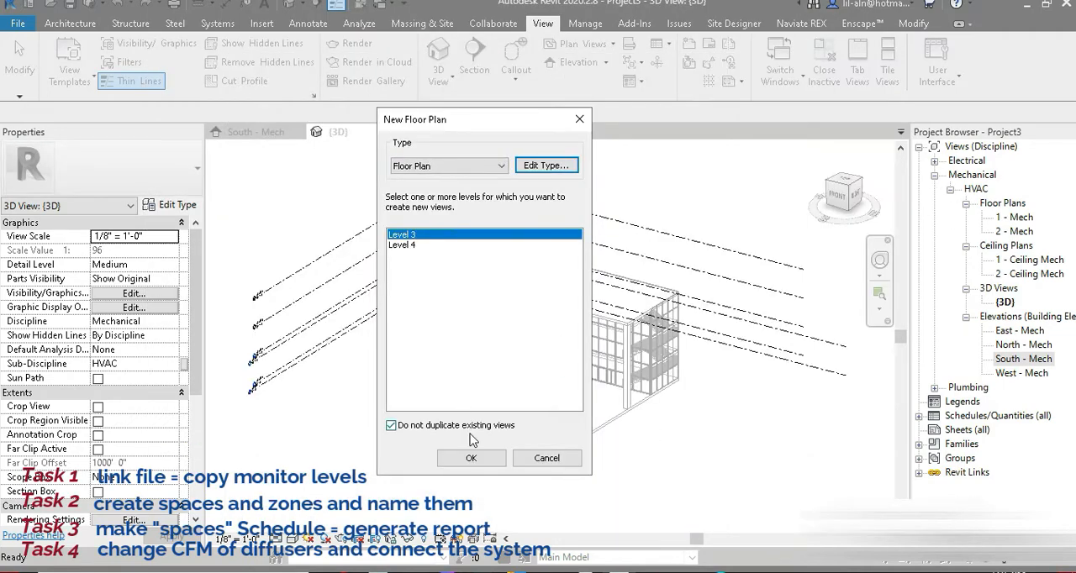
Create the floor plan view for Level 3 only, and open the 2 - Mech plan for checking.
click(471, 459)
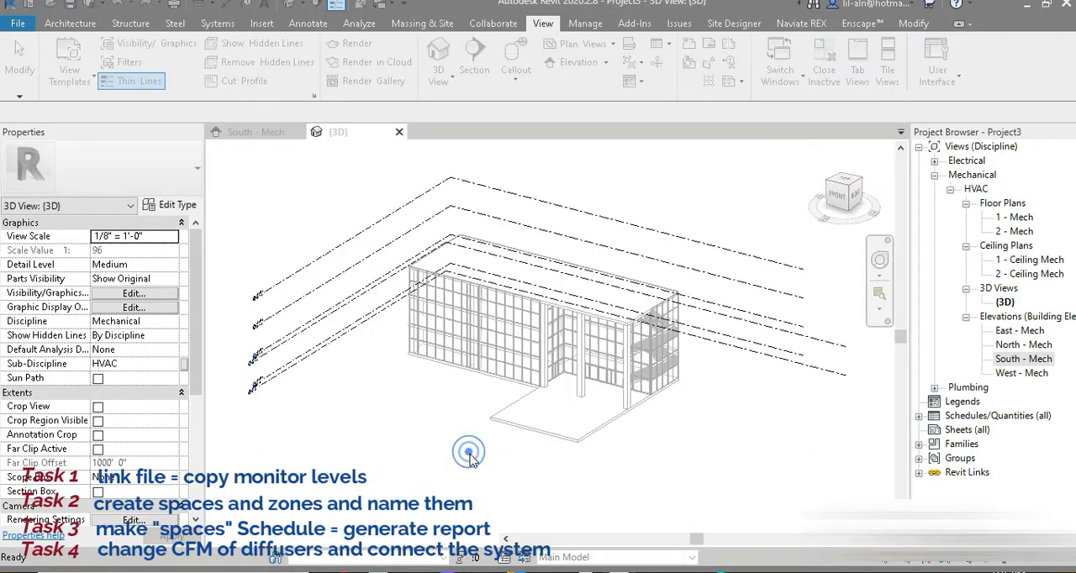
scroll(540, 244, up, 4)
double_click(1018, 229)
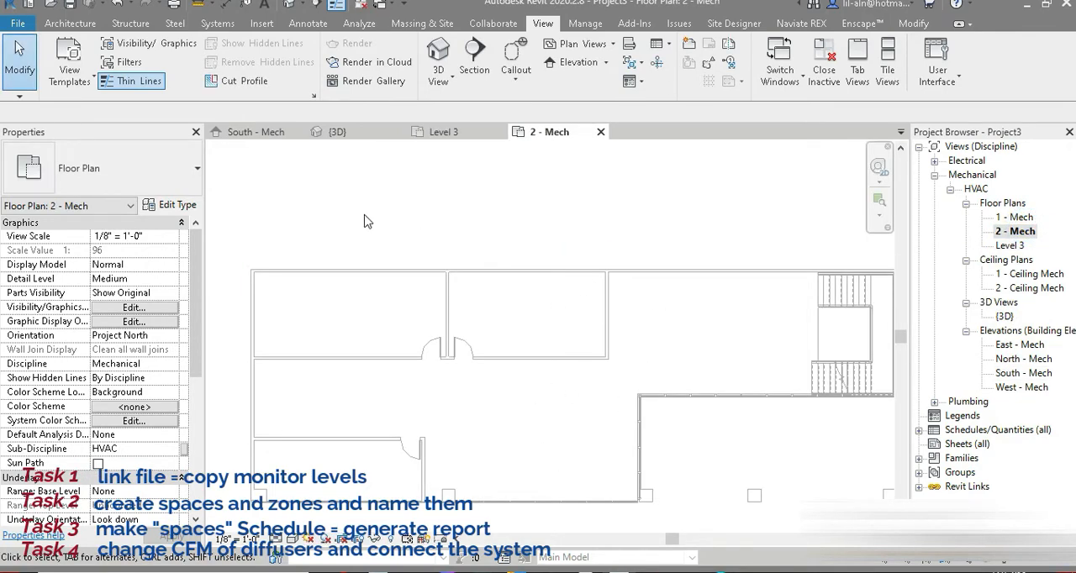
Place a tagged space in each of the four enclosed areas of the 1 - Mech floor plan.
double_click(1018, 217)
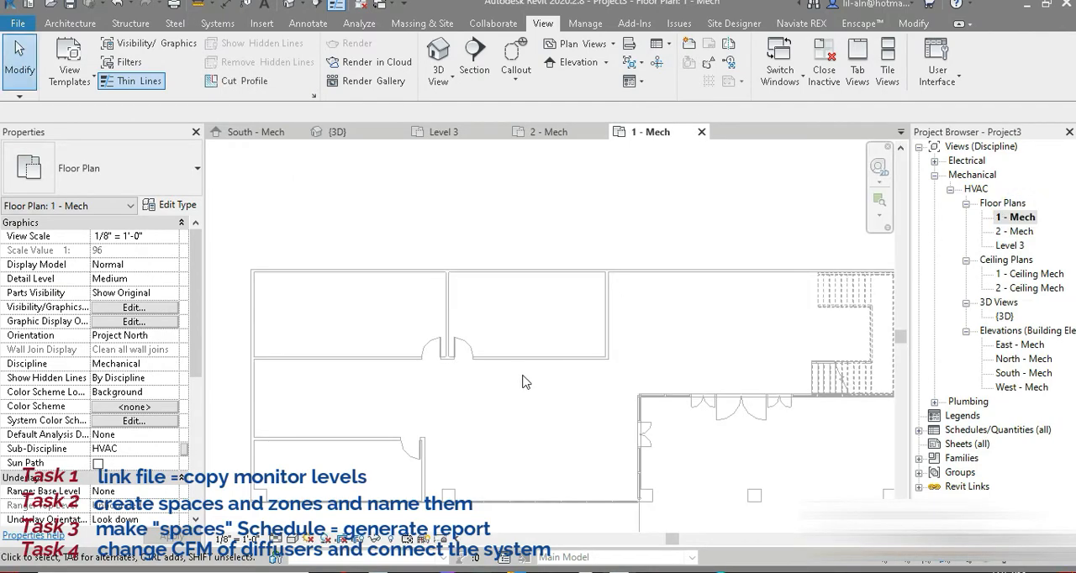
scroll(523, 319, down, 2)
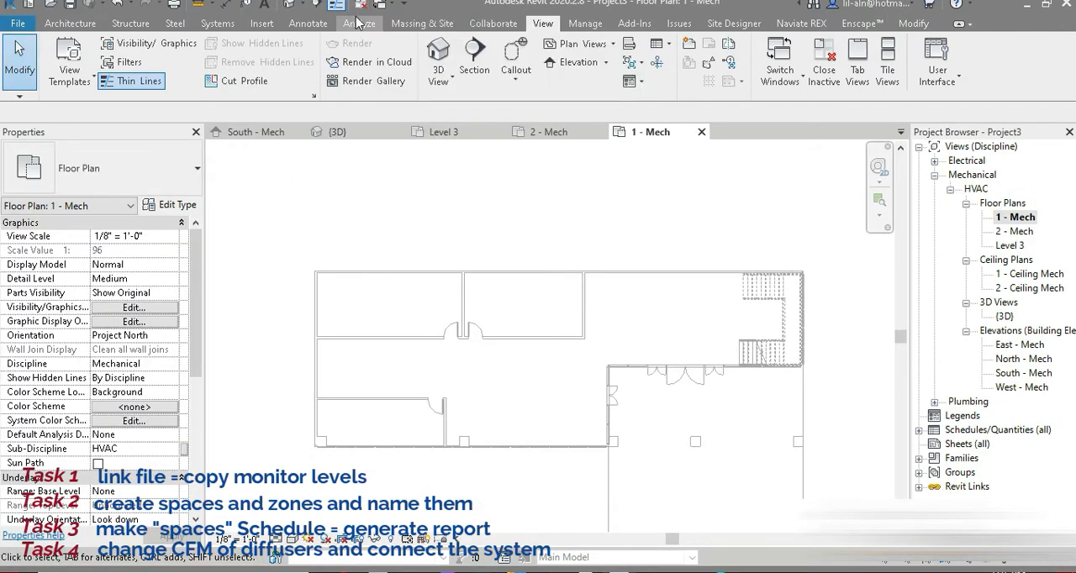
click(359, 23)
click(385, 59)
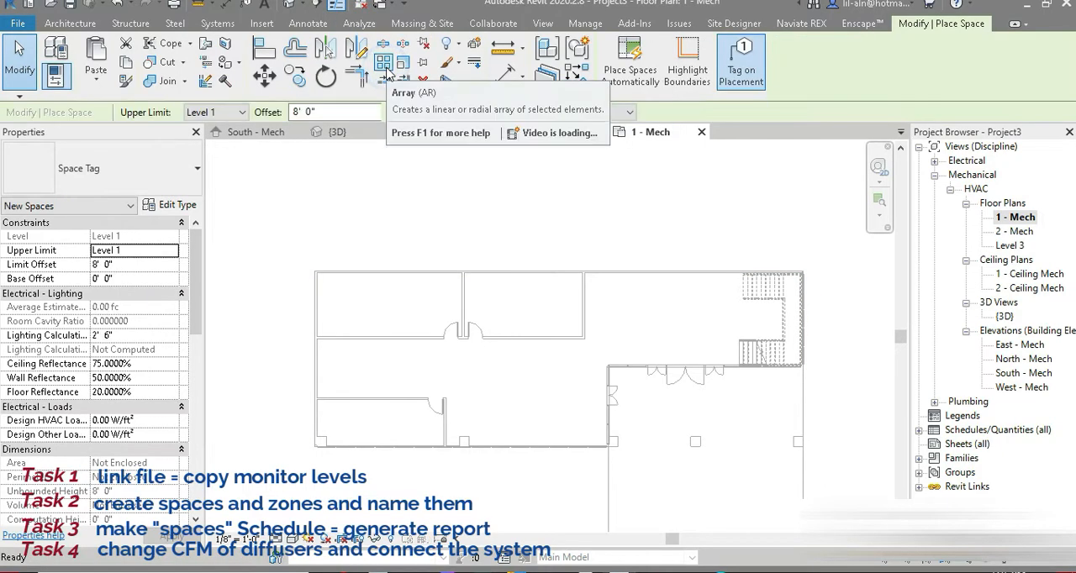
click(384, 304)
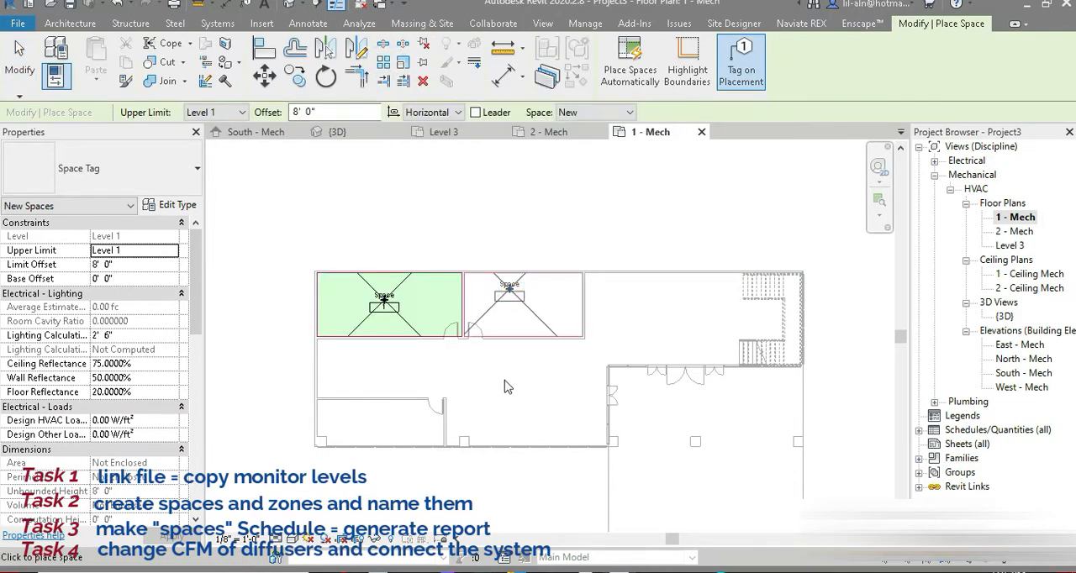
click(509, 290)
click(509, 381)
click(375, 429)
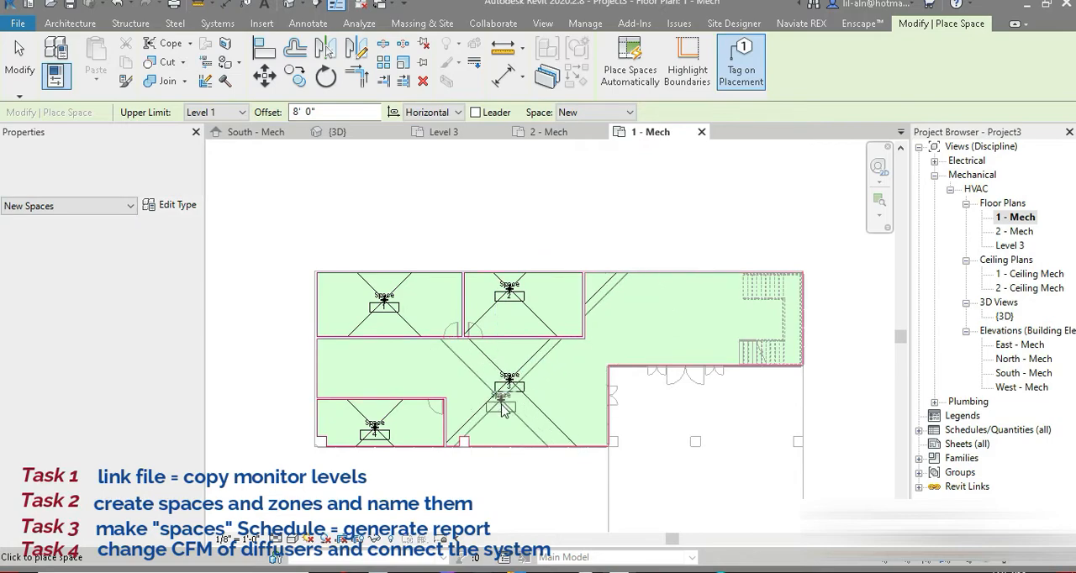
Place tagged spaces in the four enclosed areas of the 2 - Mech floor plan.
double_click(1014, 232)
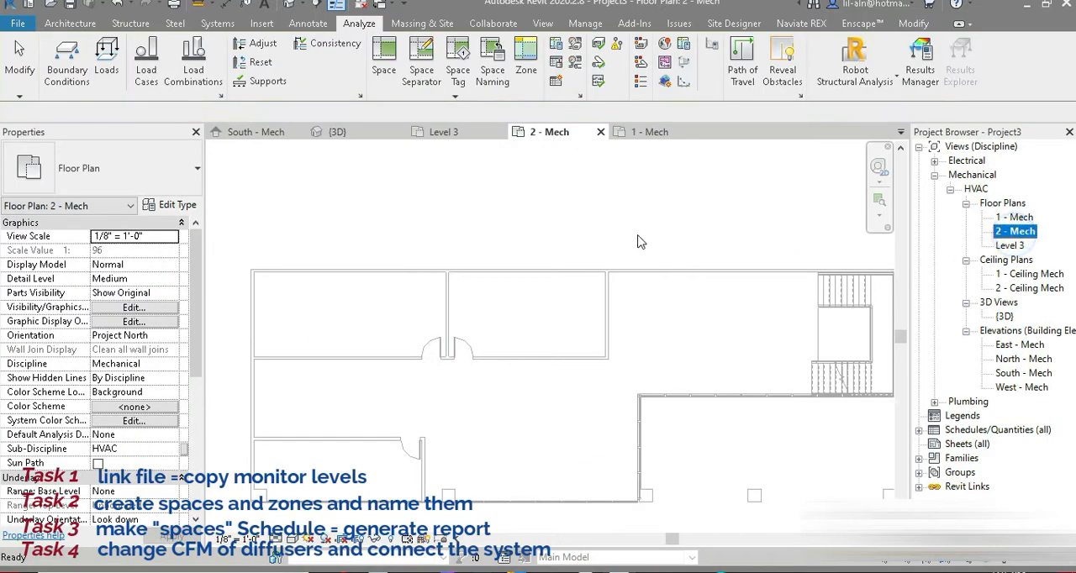
click(497, 254)
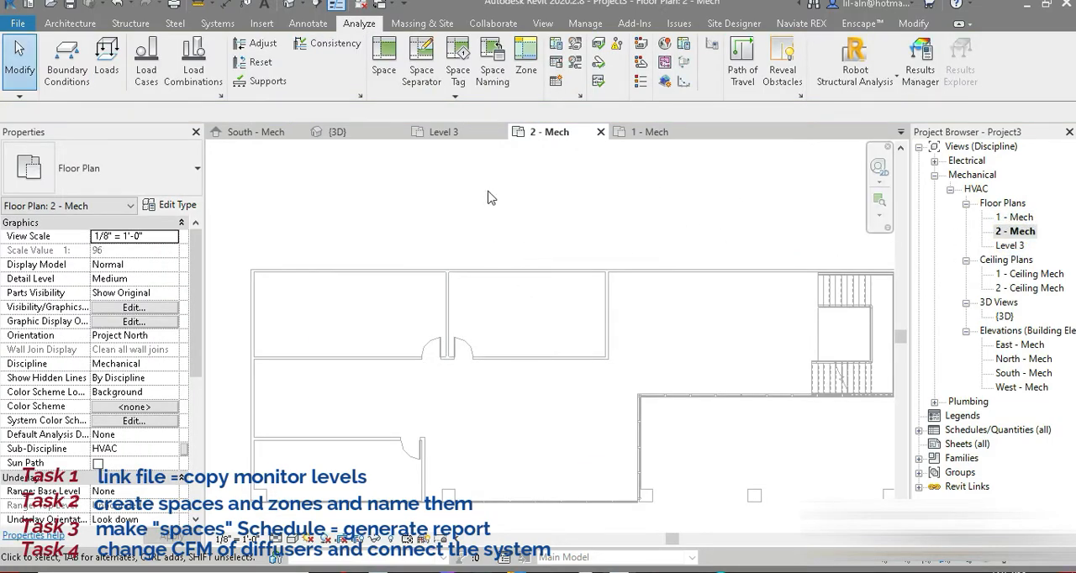
click(384, 59)
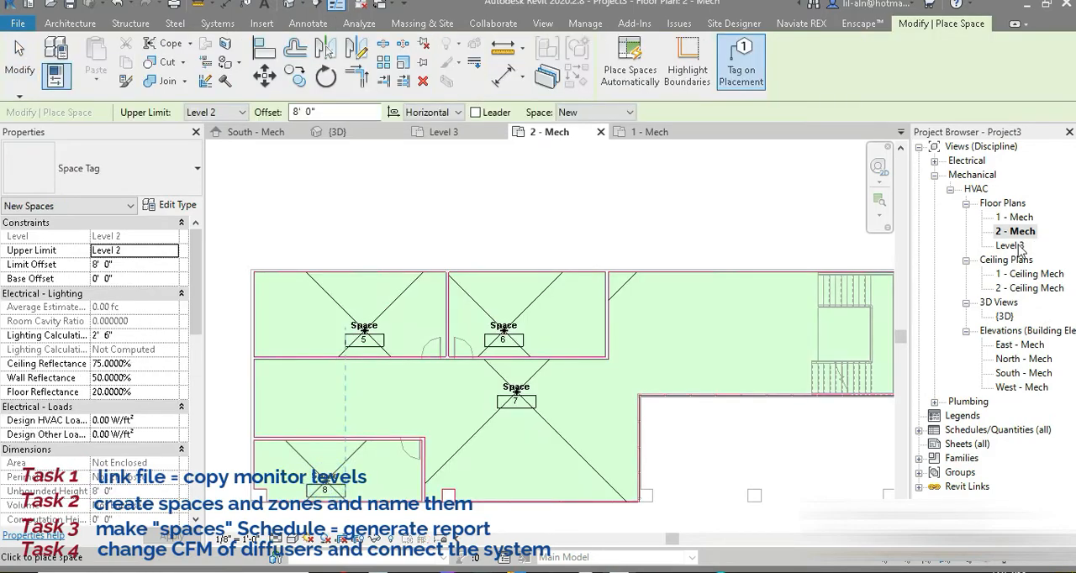
Place a tagged space in each of the four enclosed areas of the Level 3 floor plan and end the Space command.
double_click(1011, 245)
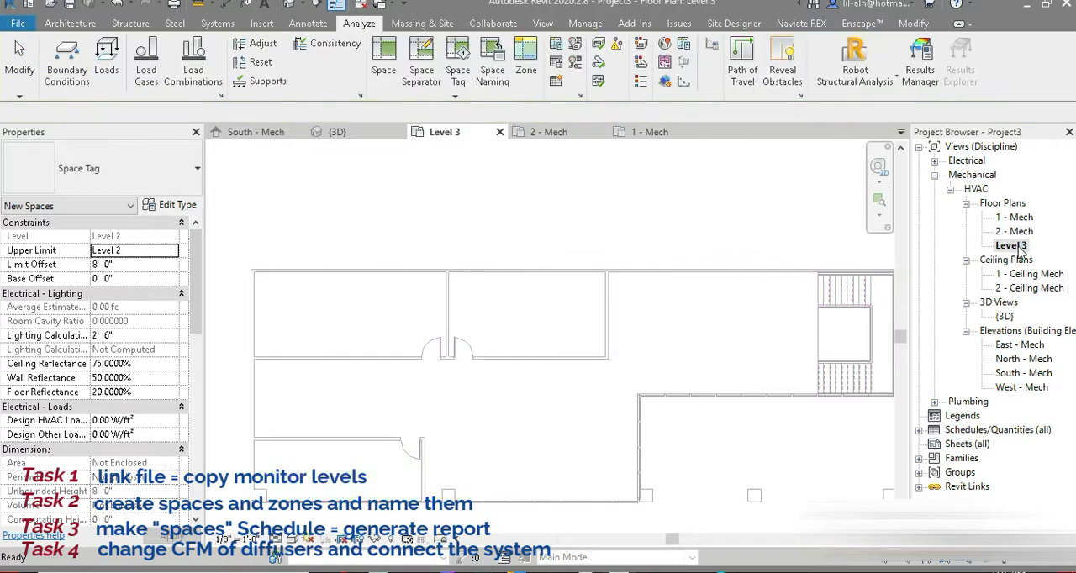
click(385, 59)
click(363, 309)
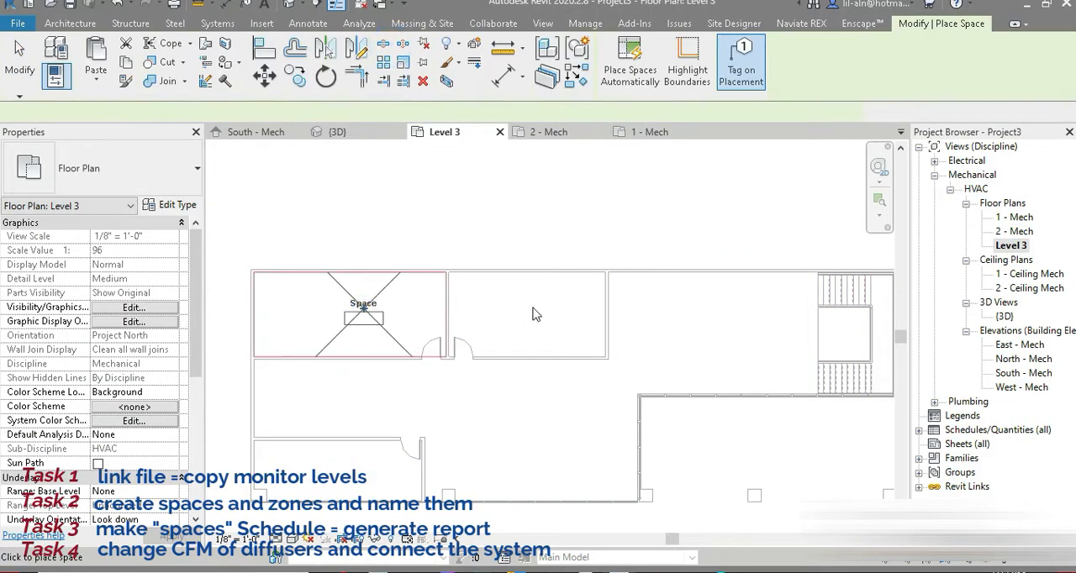
click(357, 465)
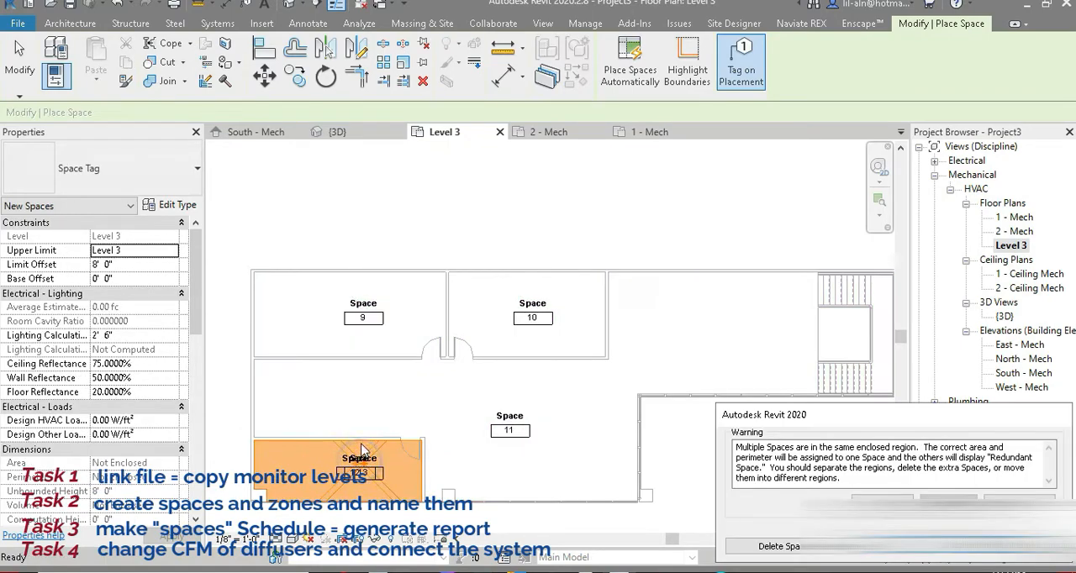
key(Escape)
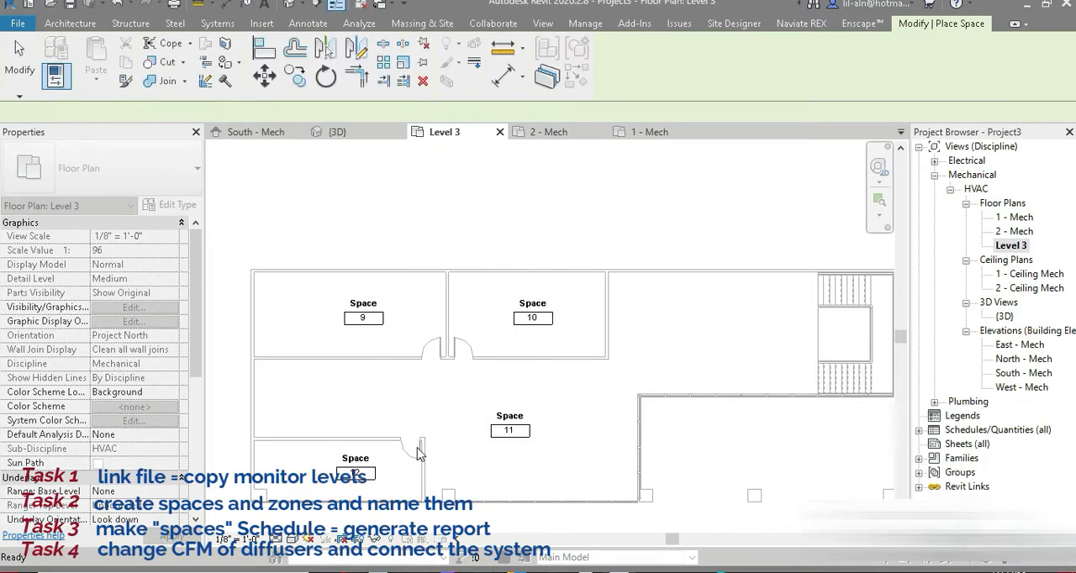
key(Escape)
Turn on Show Area in the Space Tag type so the tags include each space's area.
click(375, 322)
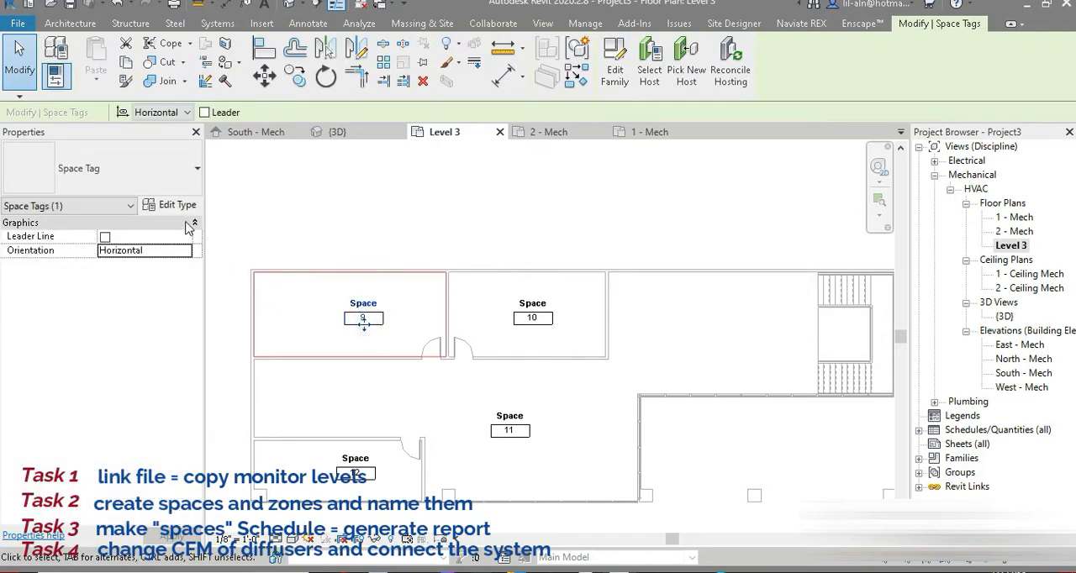
click(173, 205)
click(567, 246)
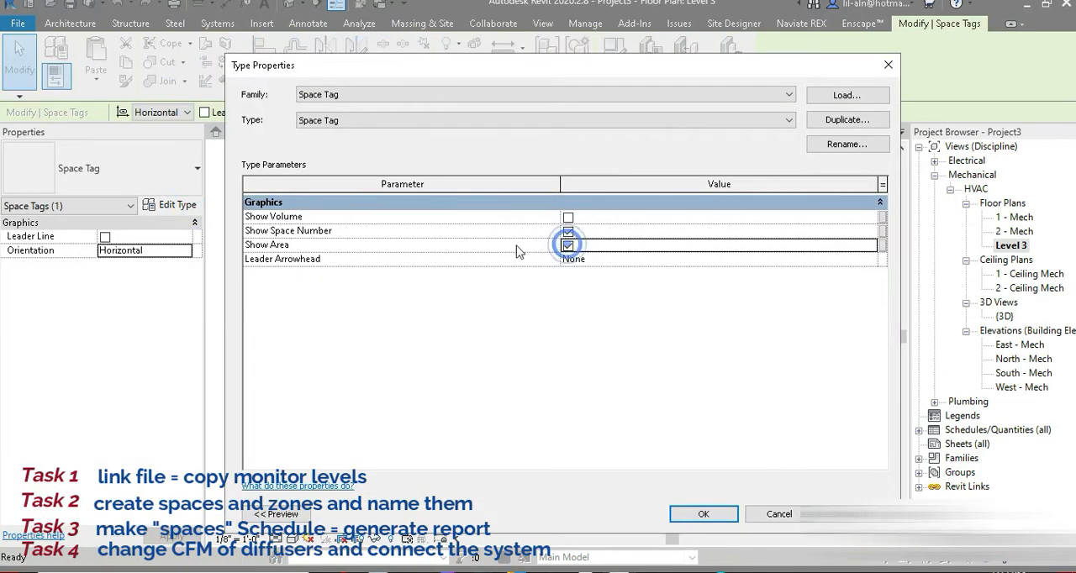
click(704, 515)
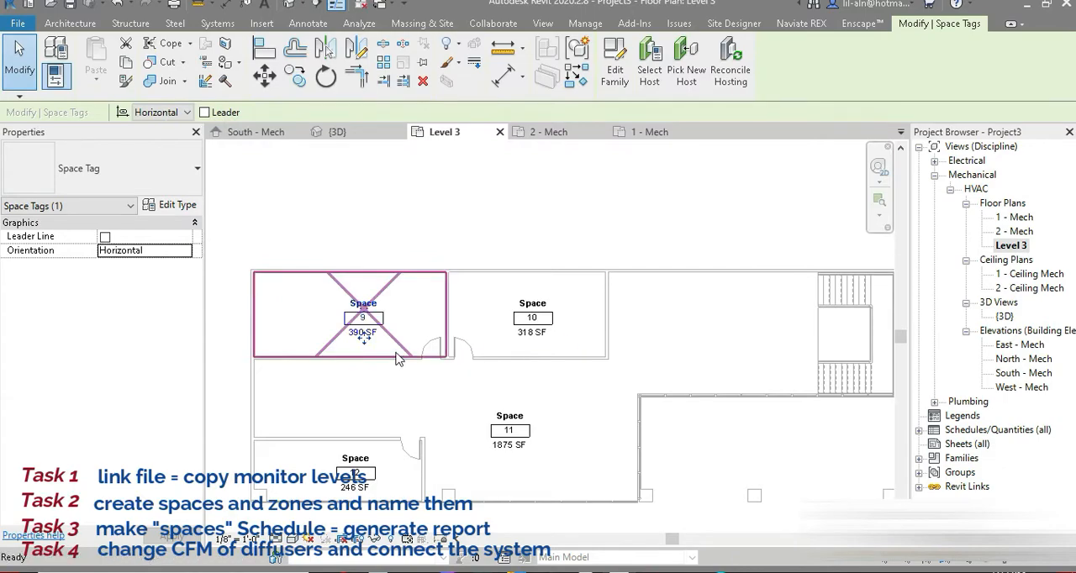
Set the project's area units to square meters with 2 decimal places and the m² symbol.
key(u)
key(n)
click(555, 186)
click(727, 206)
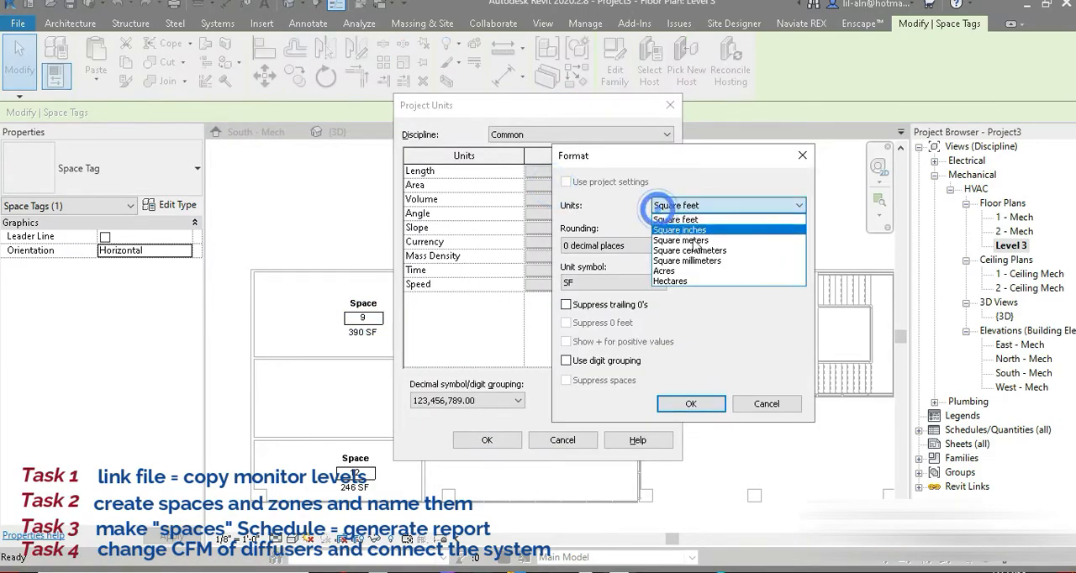
click(695, 242)
click(600, 246)
click(592, 311)
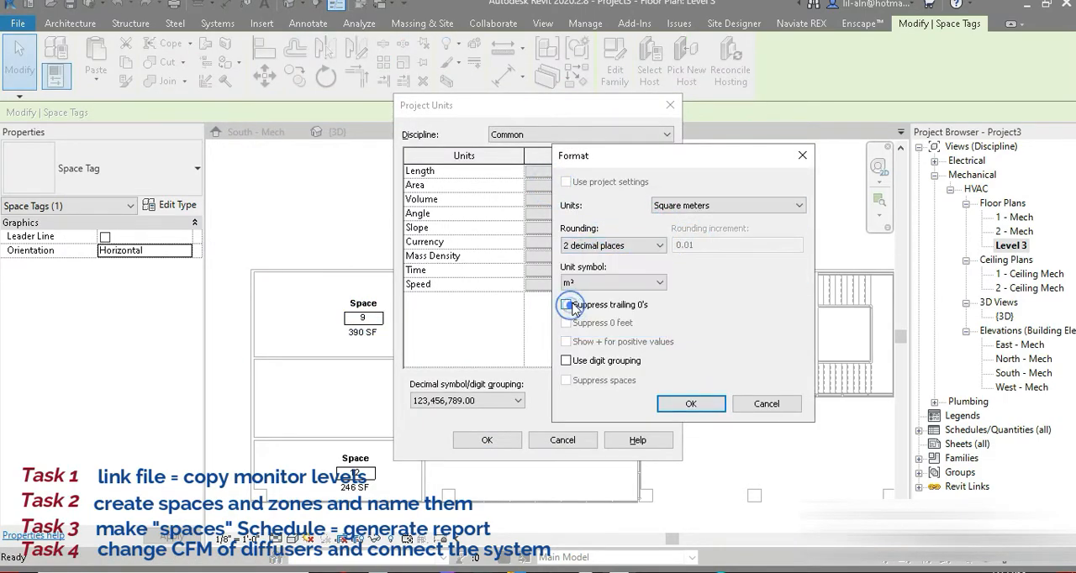
click(661, 406)
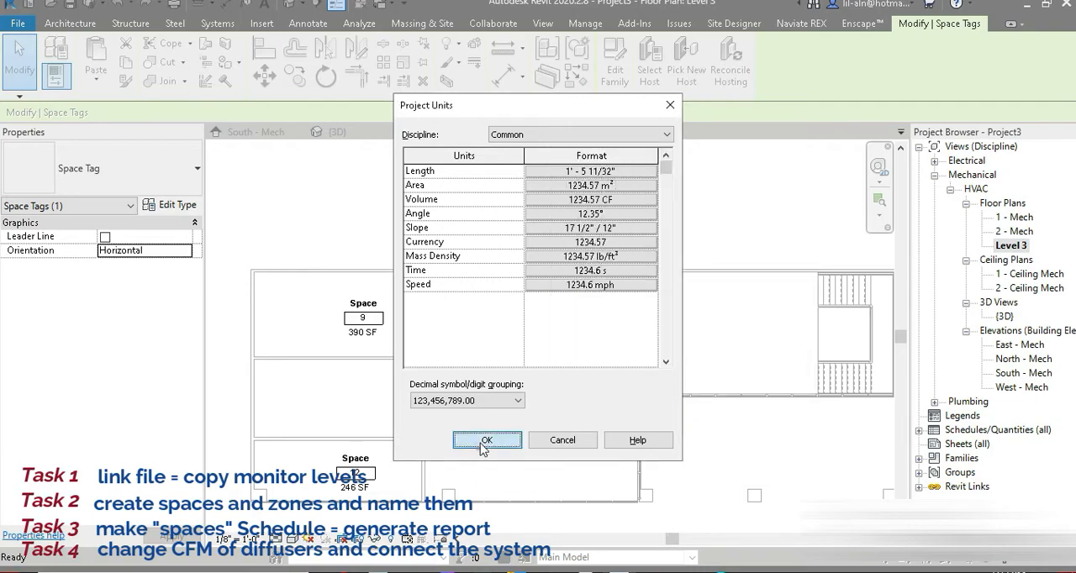
click(486, 441)
click(412, 165)
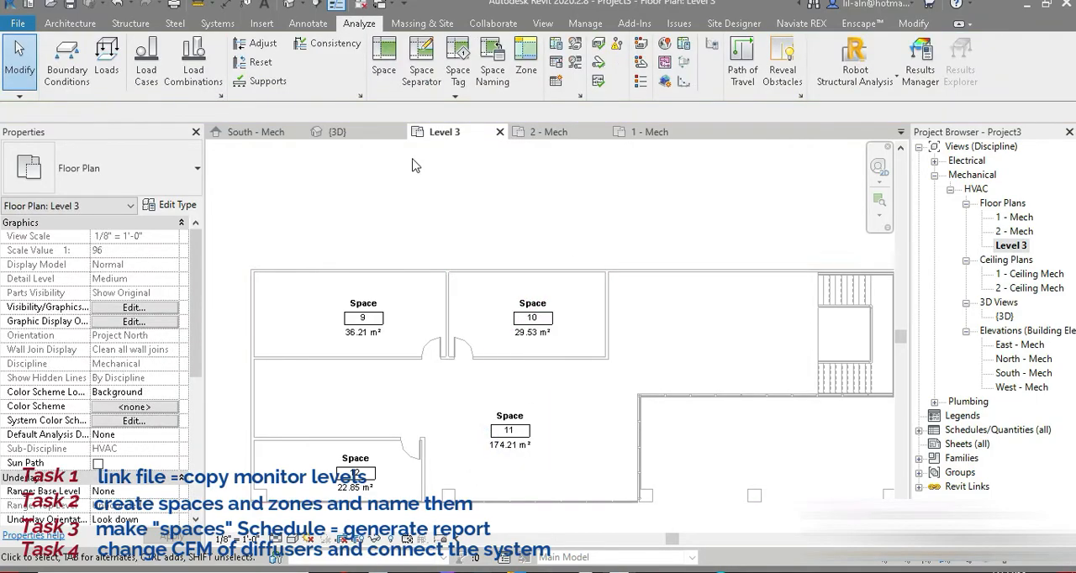
On the 1 - Mech plan, add a space separation line along the stair's edge using Pick Lines to exclude the stairwell.
click(649, 132)
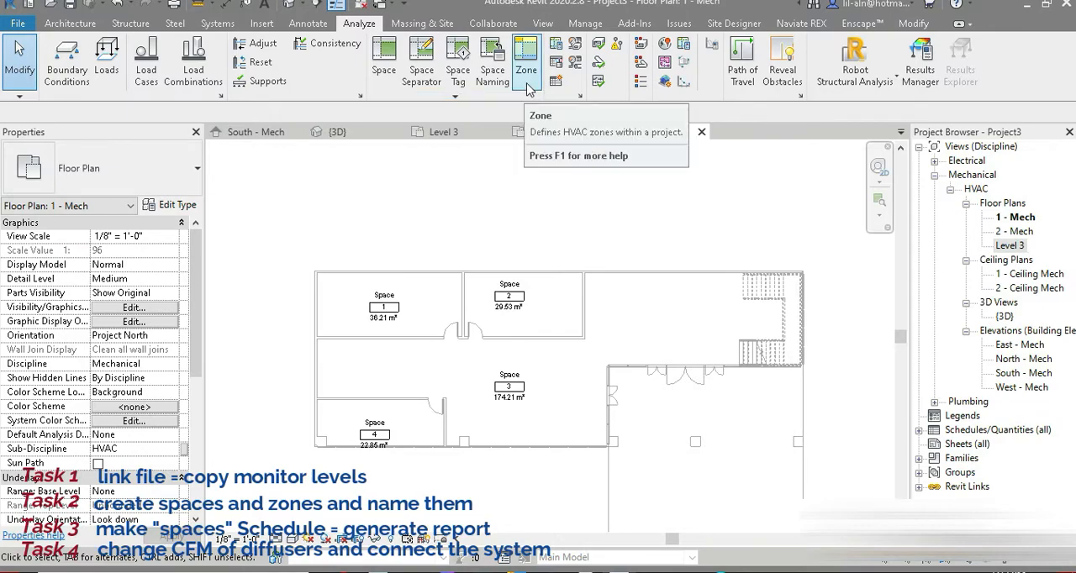
click(421, 85)
scroll(765, 329, up, 4)
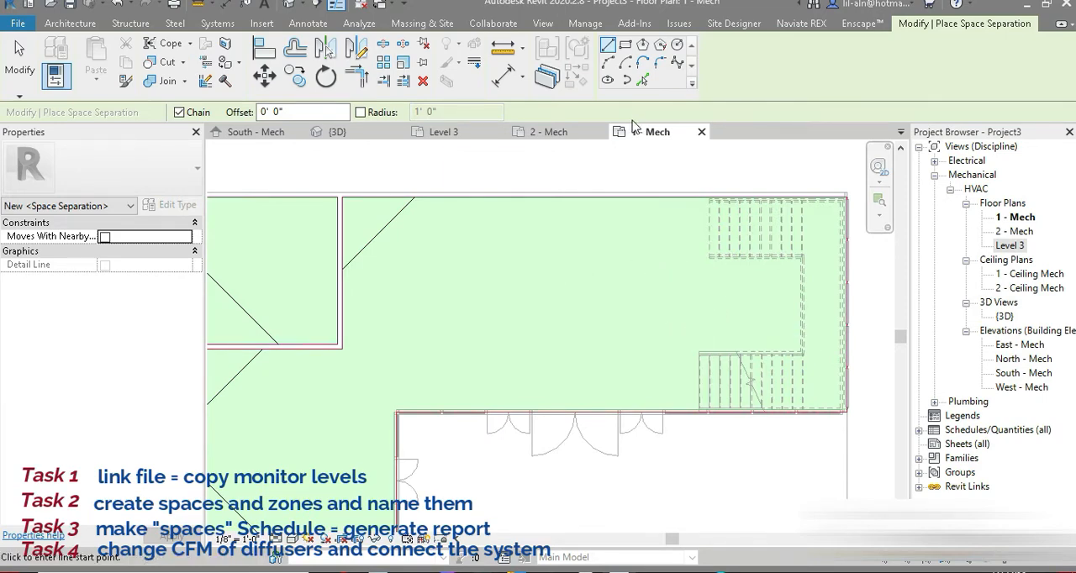
click(642, 80)
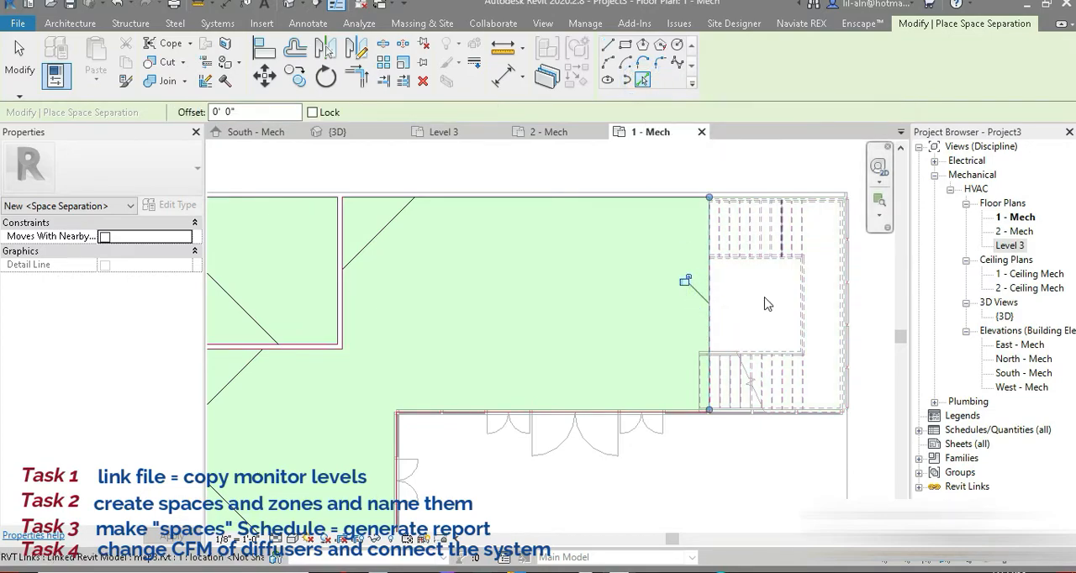
On the 2 - Mech plan, add a picked space separation line between the large open space and the stairwell.
double_click(1018, 232)
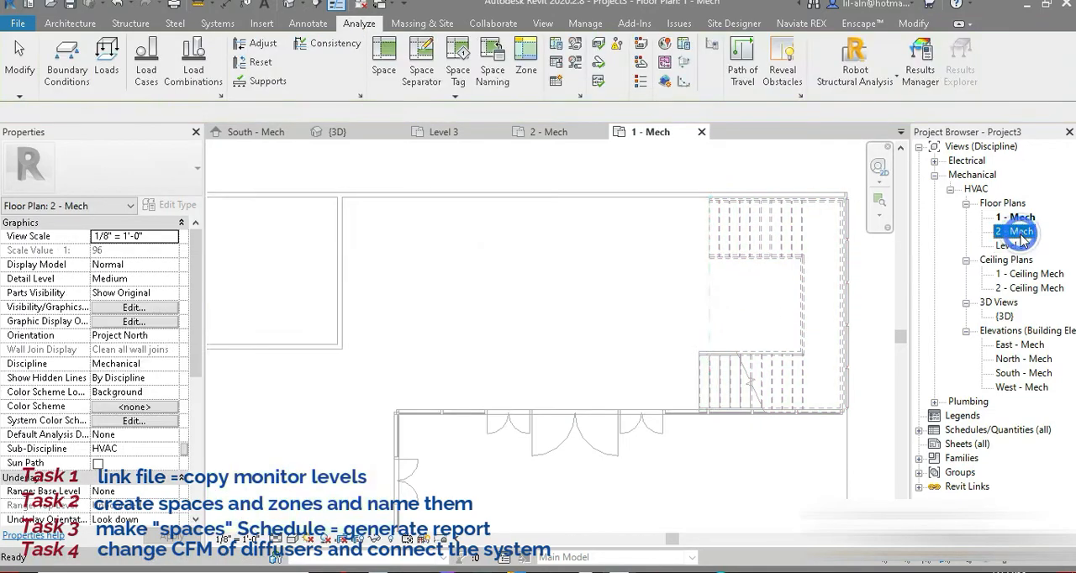
click(422, 59)
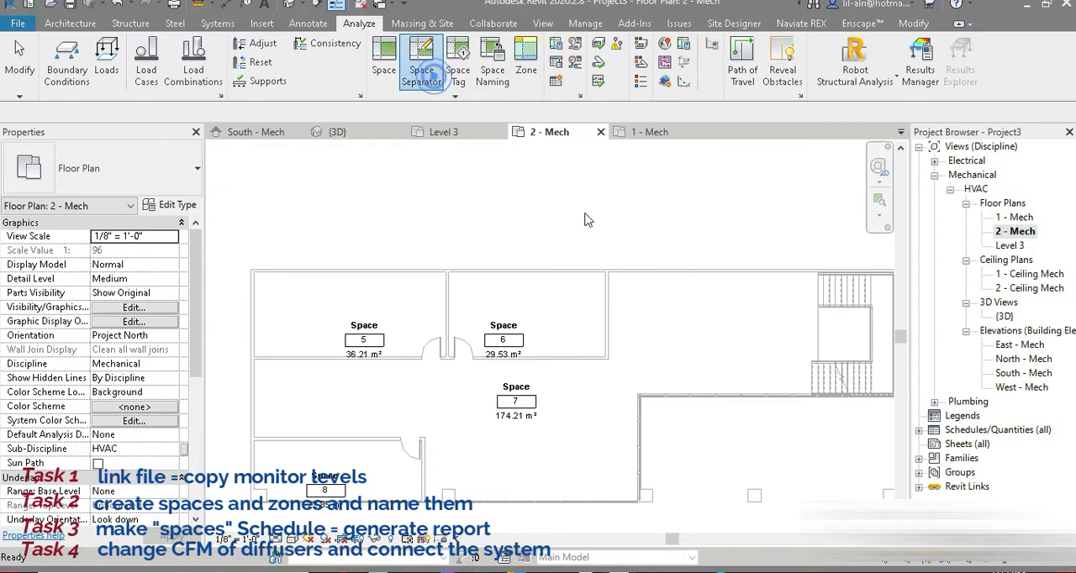
click(706, 302)
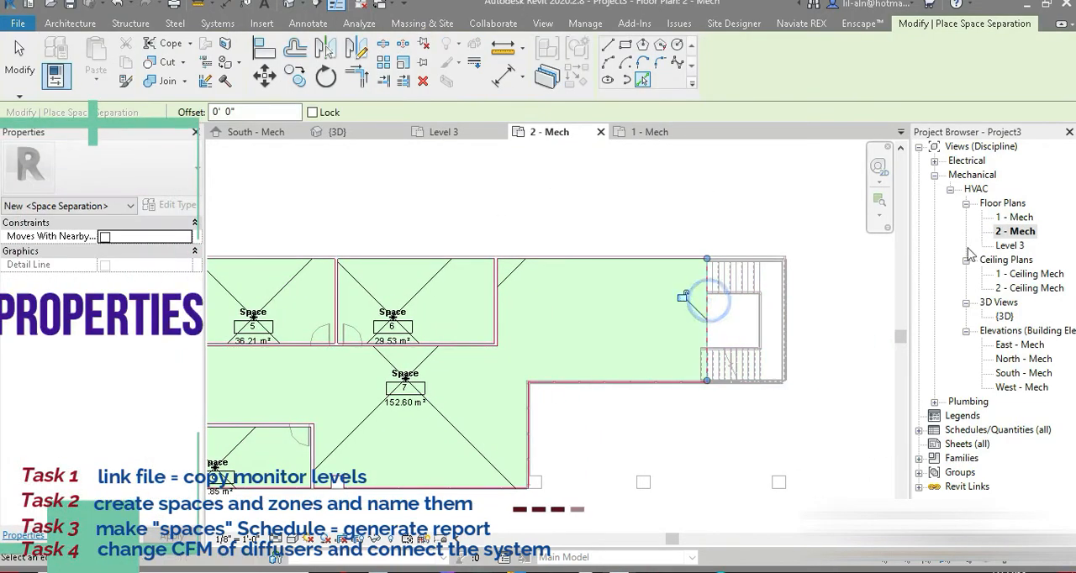
On the Level 3 plan, separate the stairwell from the large open space with a picked space separation line.
double_click(1021, 246)
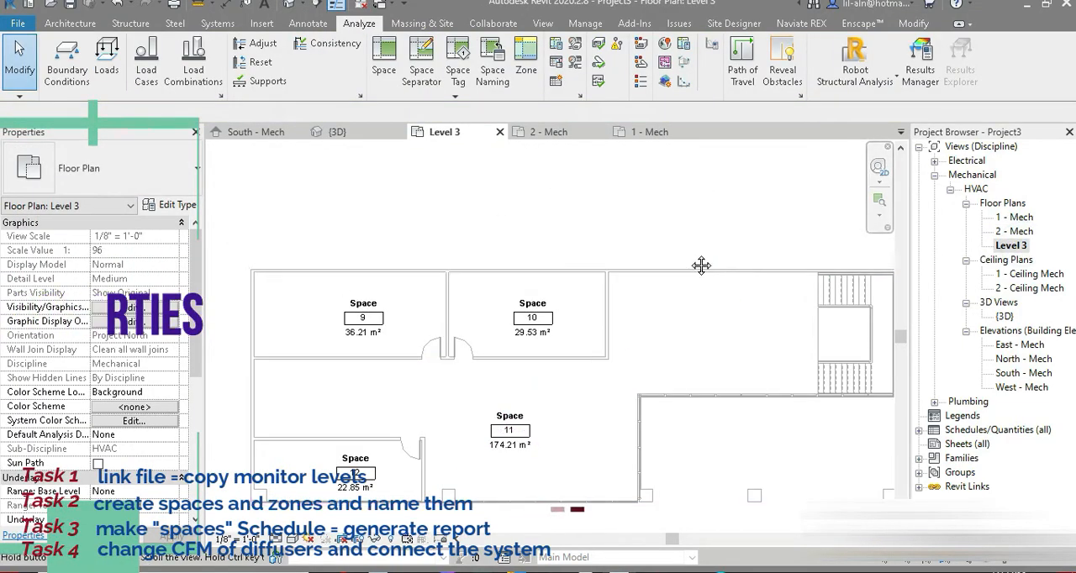
click(421, 59)
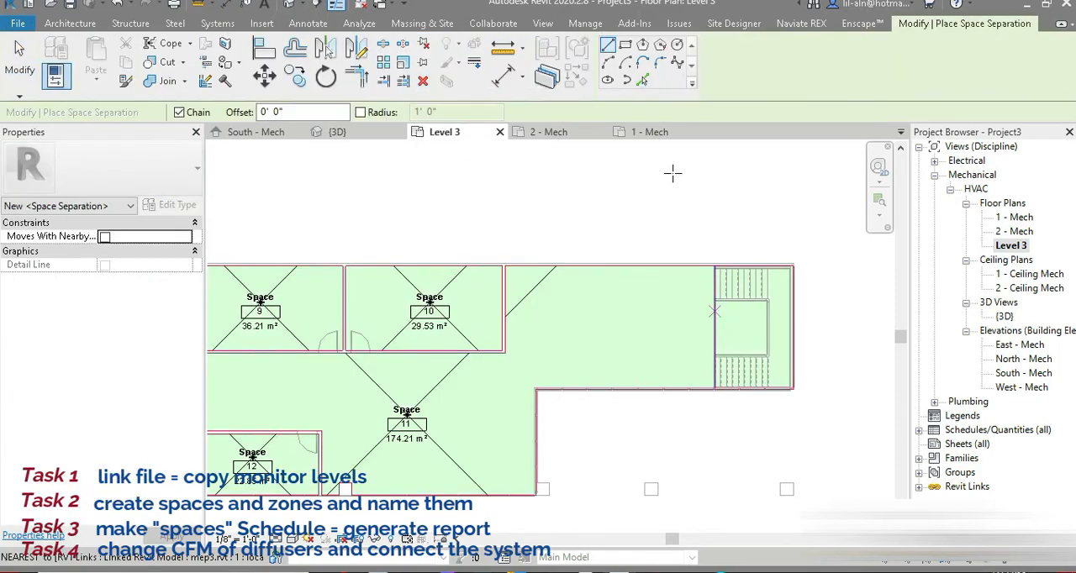
click(642, 80)
click(713, 320)
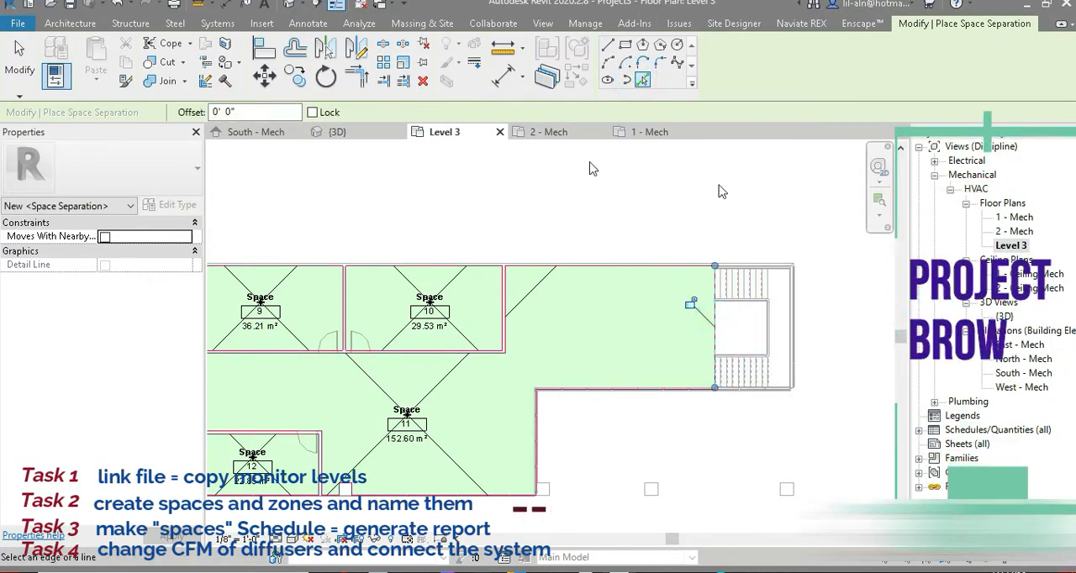
Run Space Naming with Names and Numbers for all levels, and open the 1 - Mech plan to check the tags.
click(360, 26)
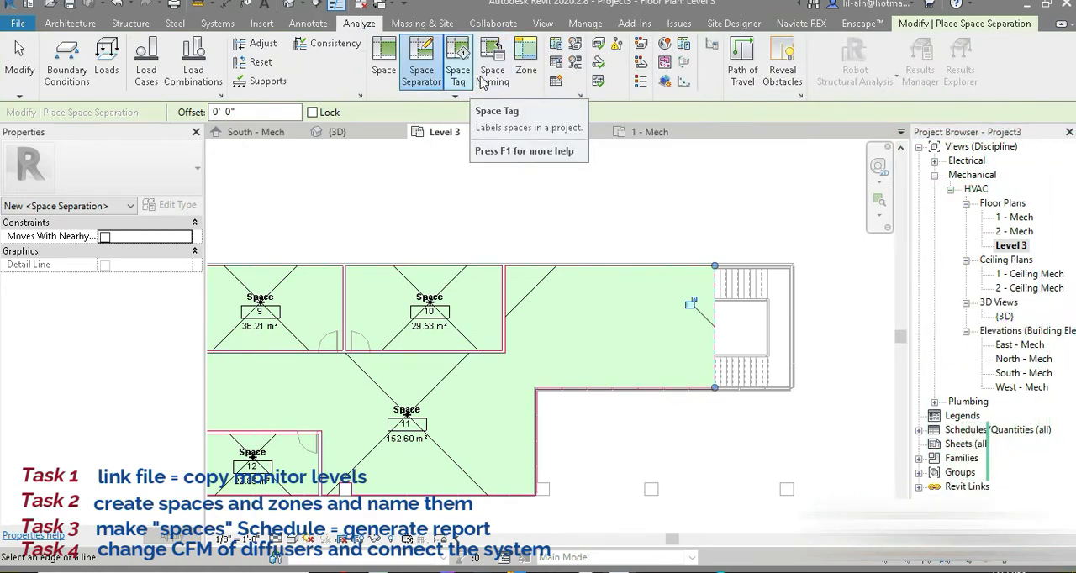
click(500, 67)
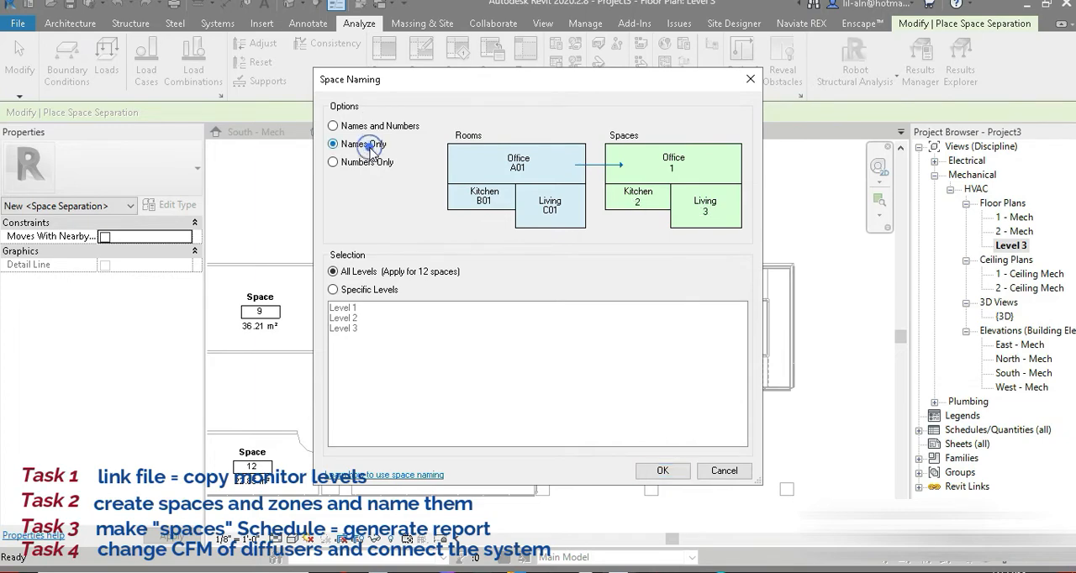
click(371, 163)
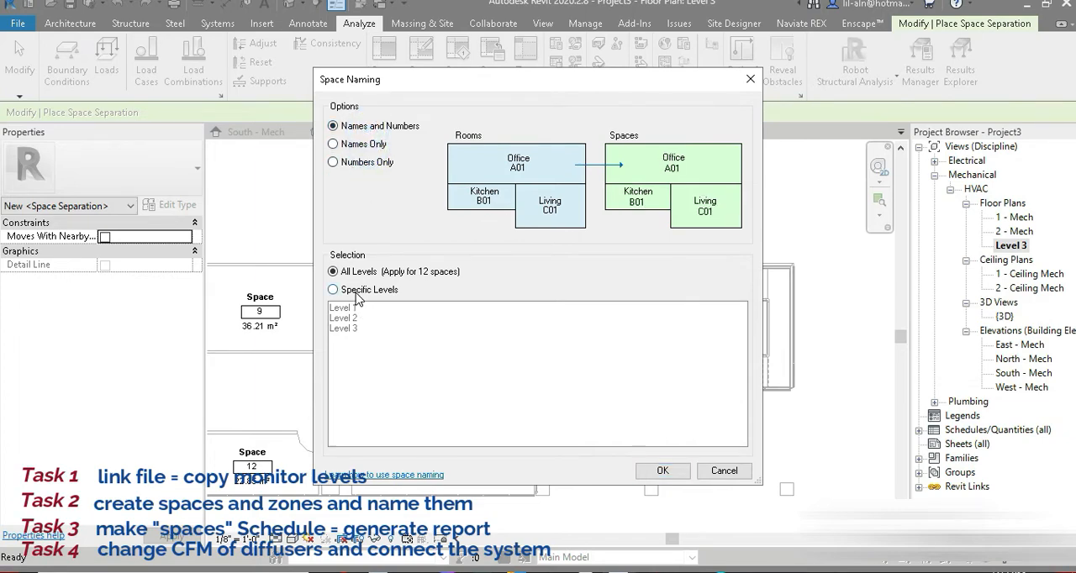
click(661, 471)
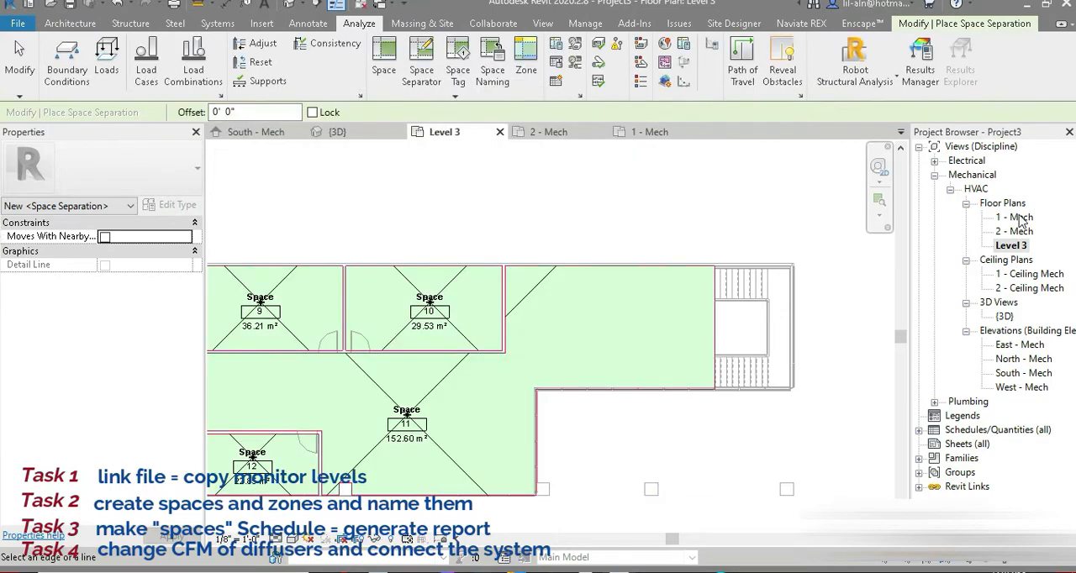
double_click(1017, 218)
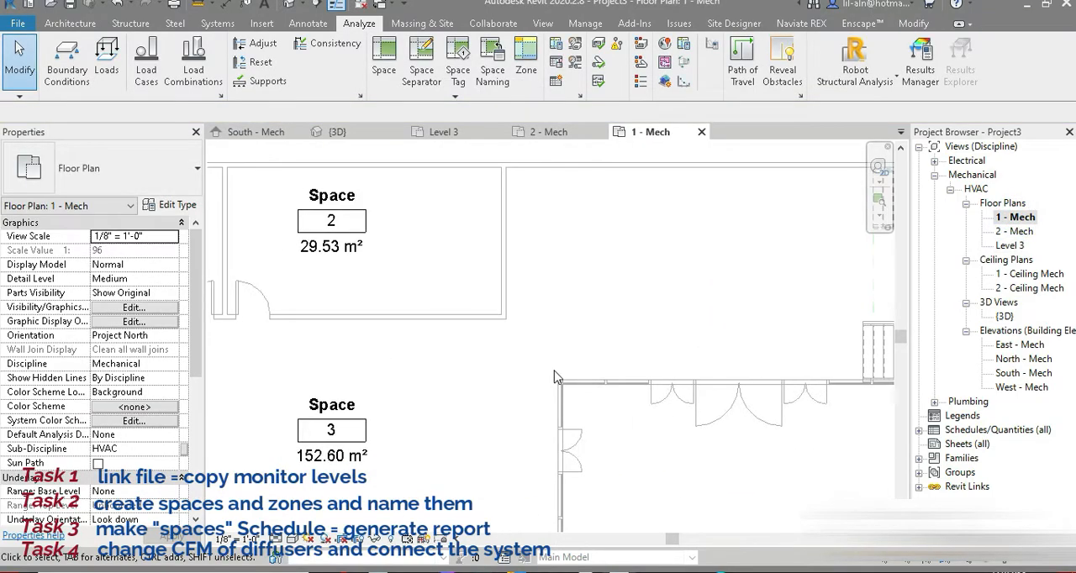
On the 1 - Mech plan, rename the two upper room spaces 1 and 2 as LVL1 RM1 and LVL1 RM2.
scroll(378, 286, down, 2)
scroll(377, 277, up, 3)
click(377, 278)
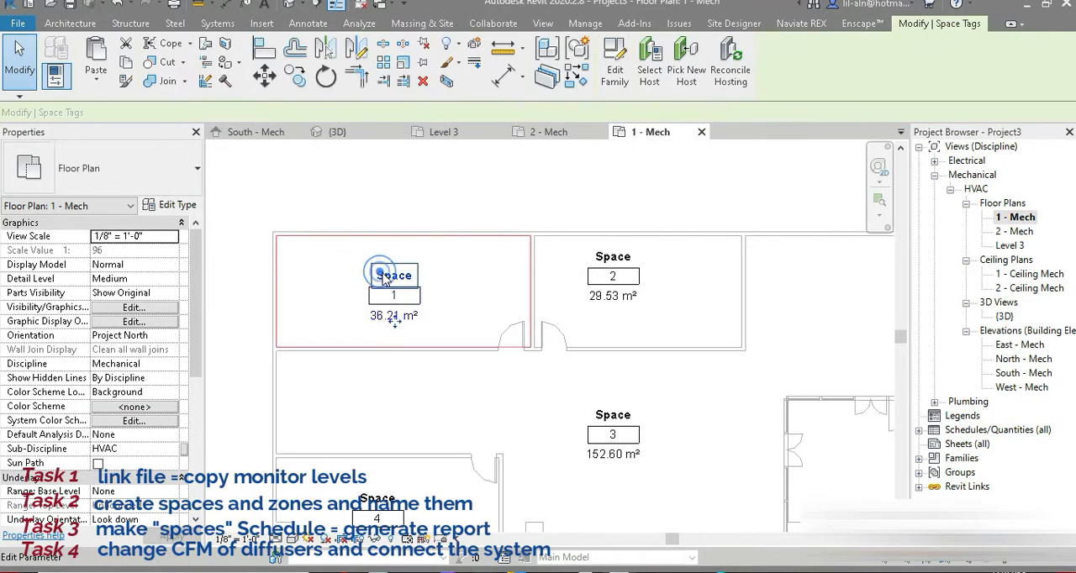
click(378, 276)
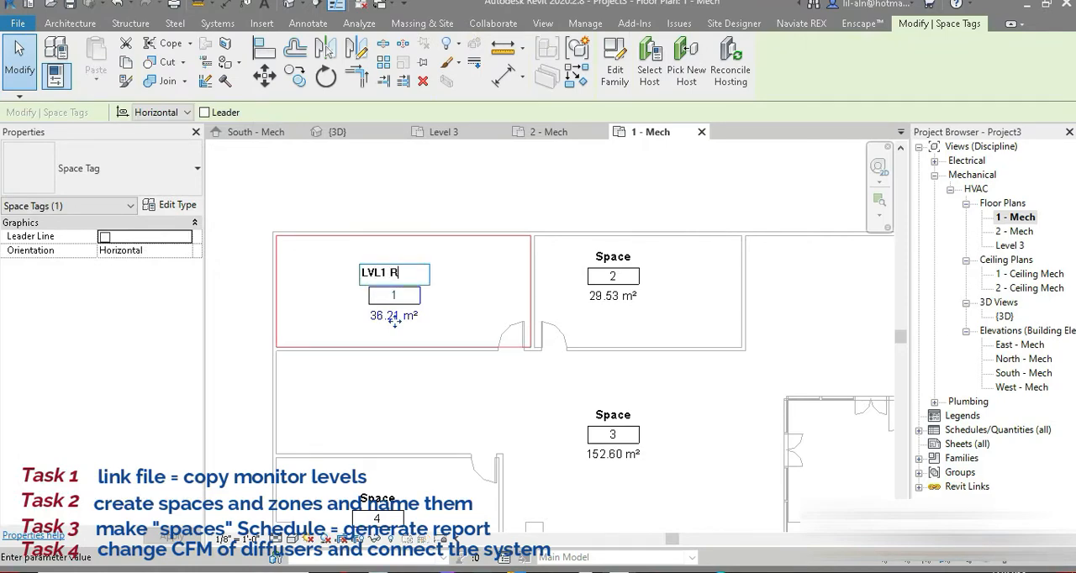
key(Return)
click(598, 253)
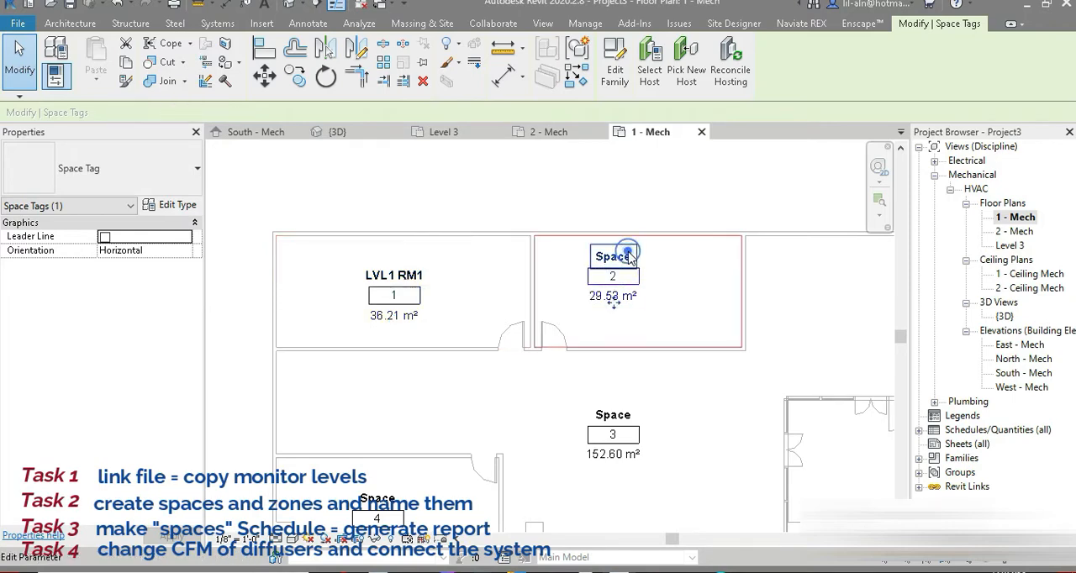
click(629, 252)
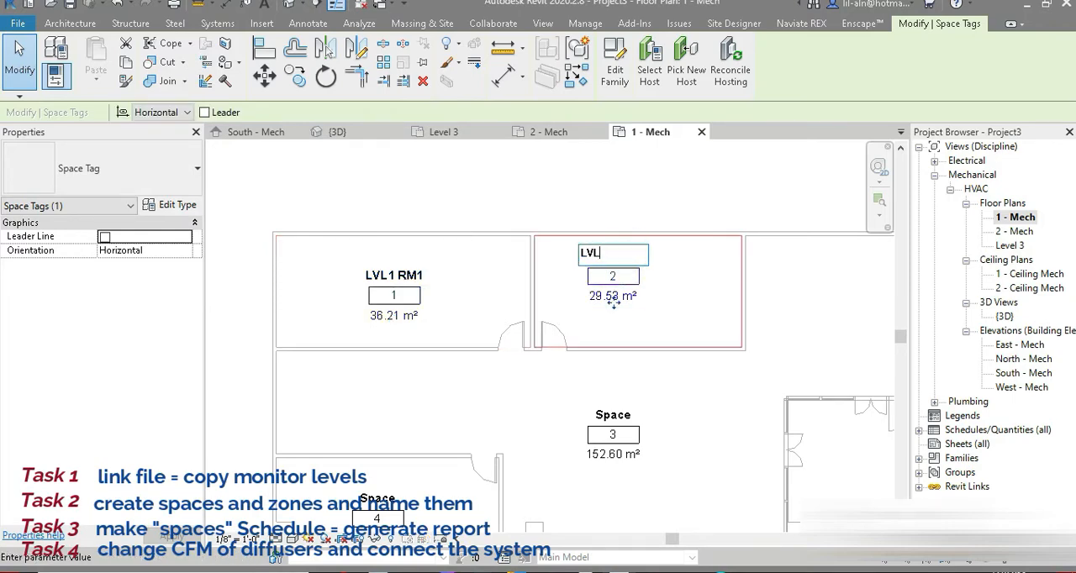
text(LVL1 RM2)
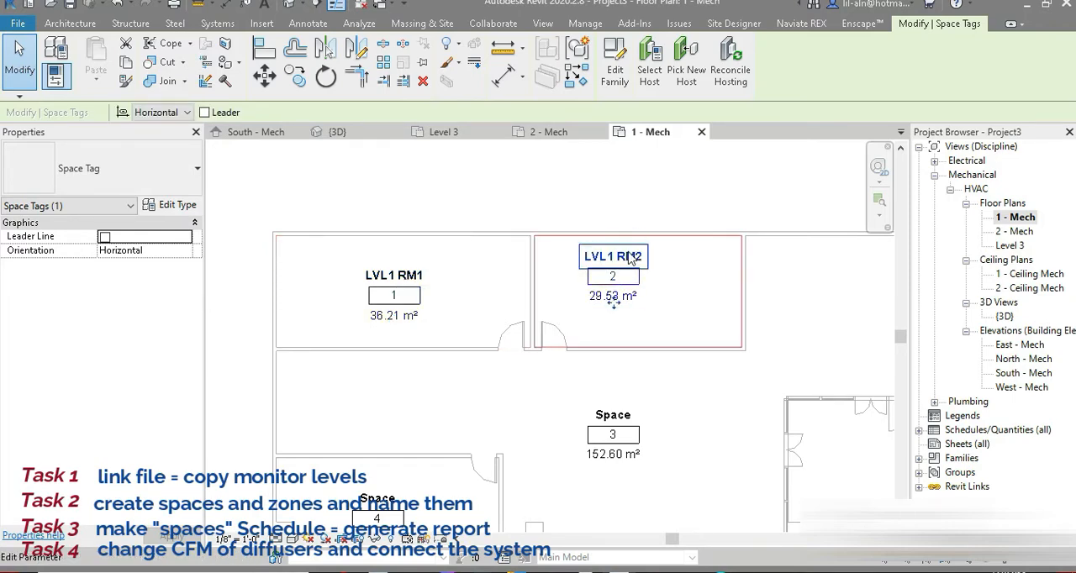
key(Return)
Rename the large open space on level 1 as LVL1 H and the small room, space 4, as LVL1 MR.
click(613, 412)
click(611, 409)
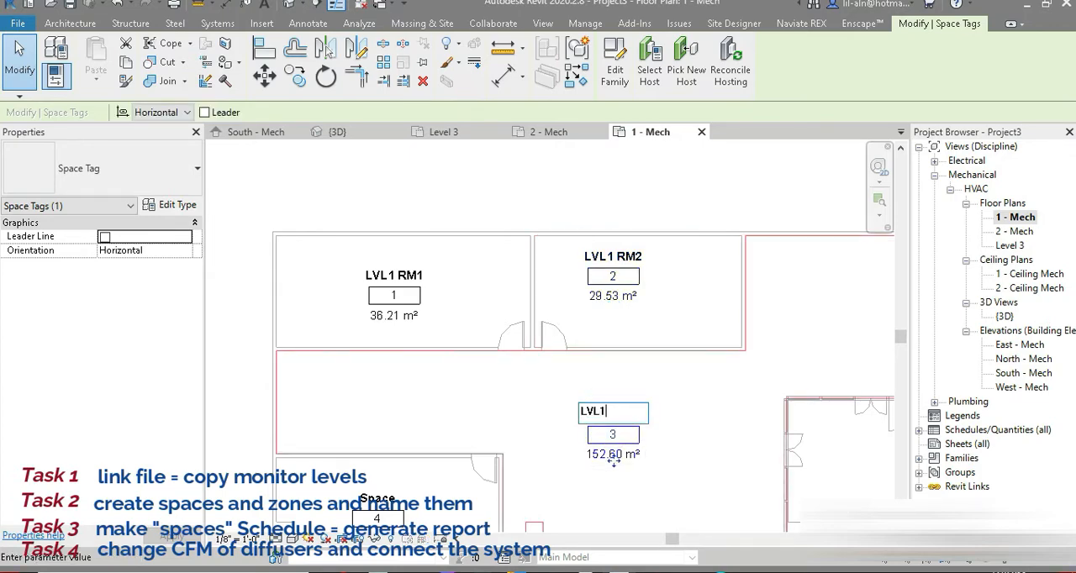
key(Return)
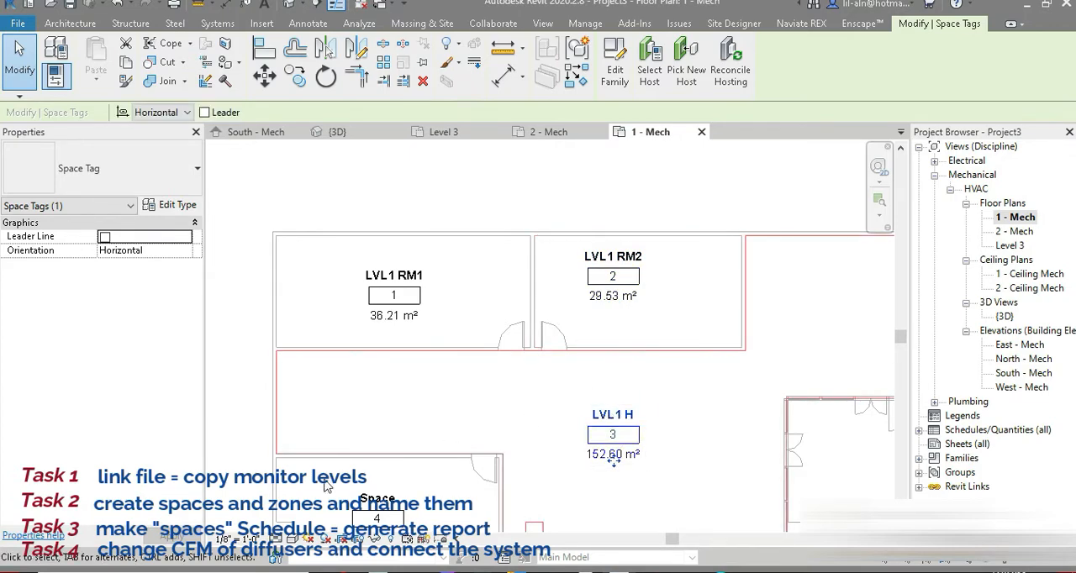
click(377, 500)
click(363, 497)
text(LVL1 MR)
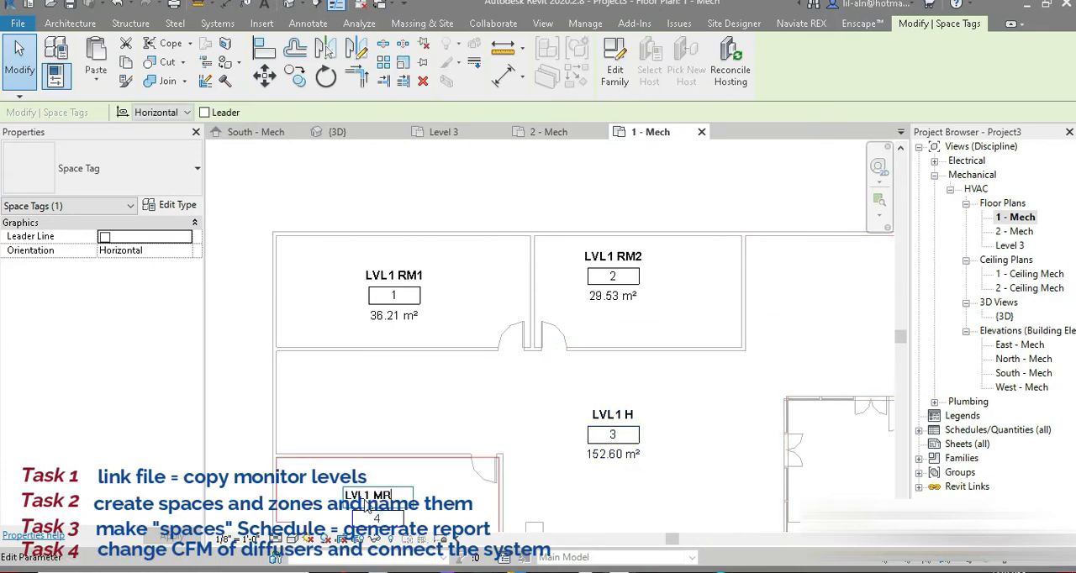
key(Return)
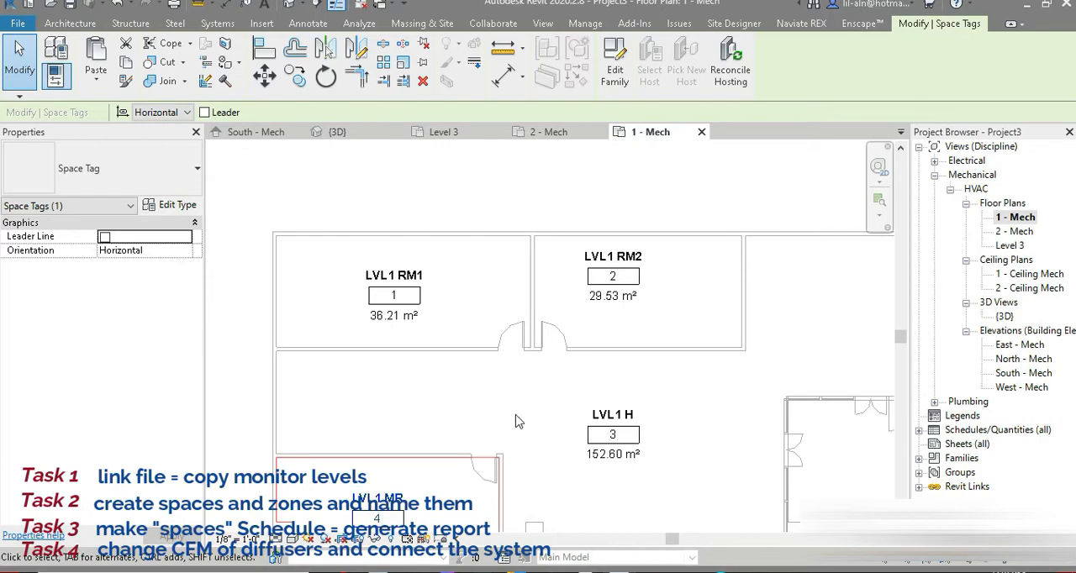
On the 2 - Mech plan, name the spaces in the level 1 pattern, from lvl2 rm1 to the small MR room.
scroll(482, 425, up, 3)
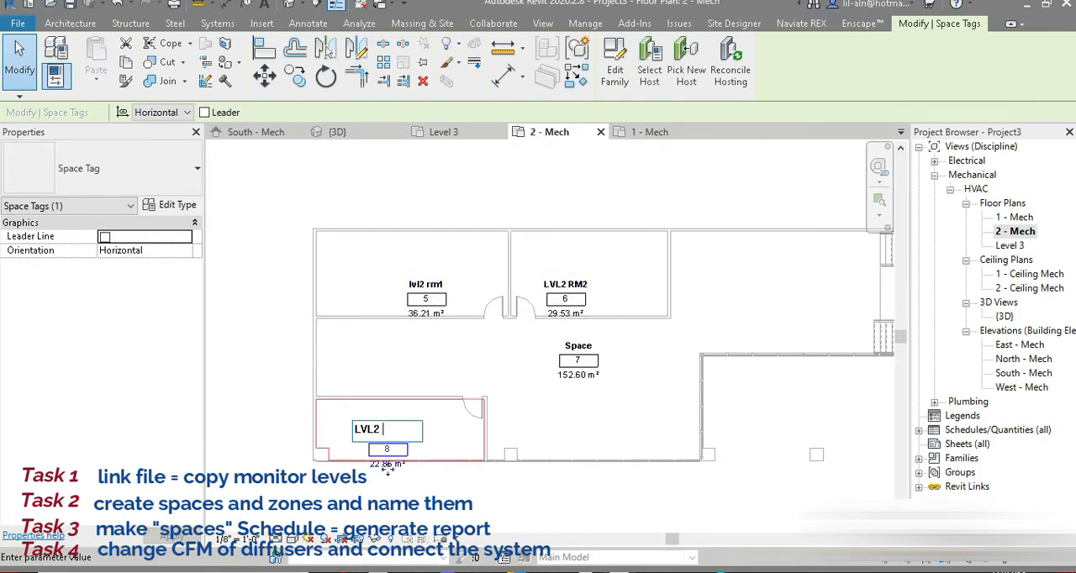
text(MR)
key(Return)
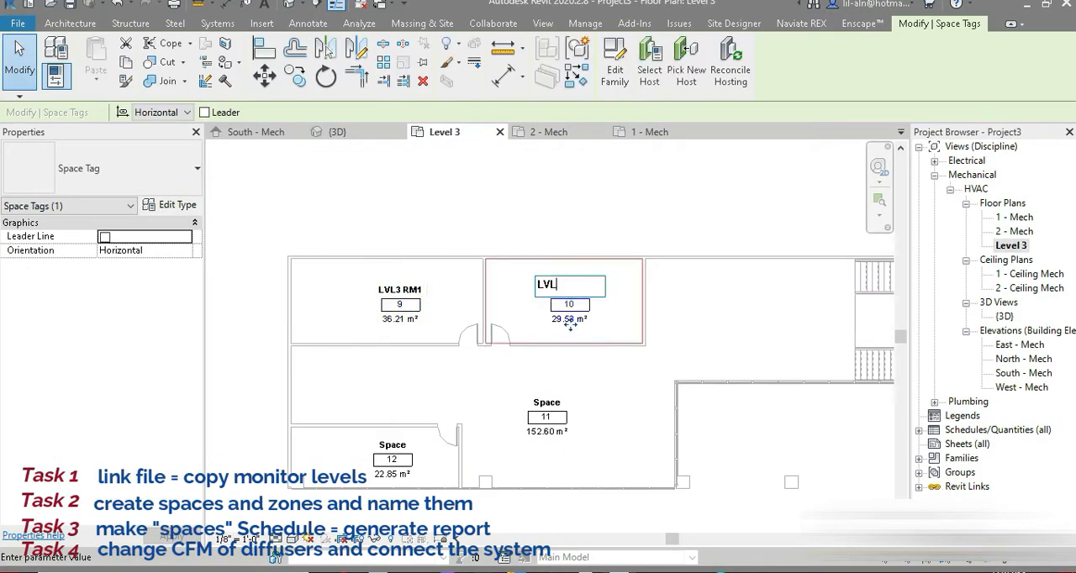
On the Level 3 plan, name the spaces LVL3 RM1, LVL3 RM2, LVL3 H for the open space and LVL3 MR for the small room.
text(3 RM2)
key(Return)
double_click(547, 402)
text(LVL3 H)
key(Return)
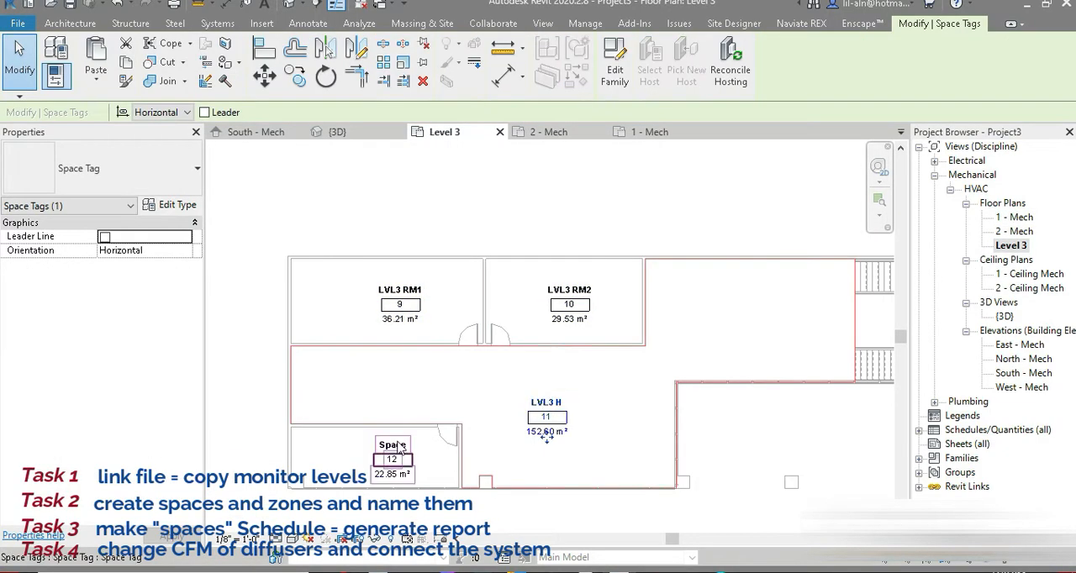
double_click(393, 446)
text(LVL3 MR)
key(Return)
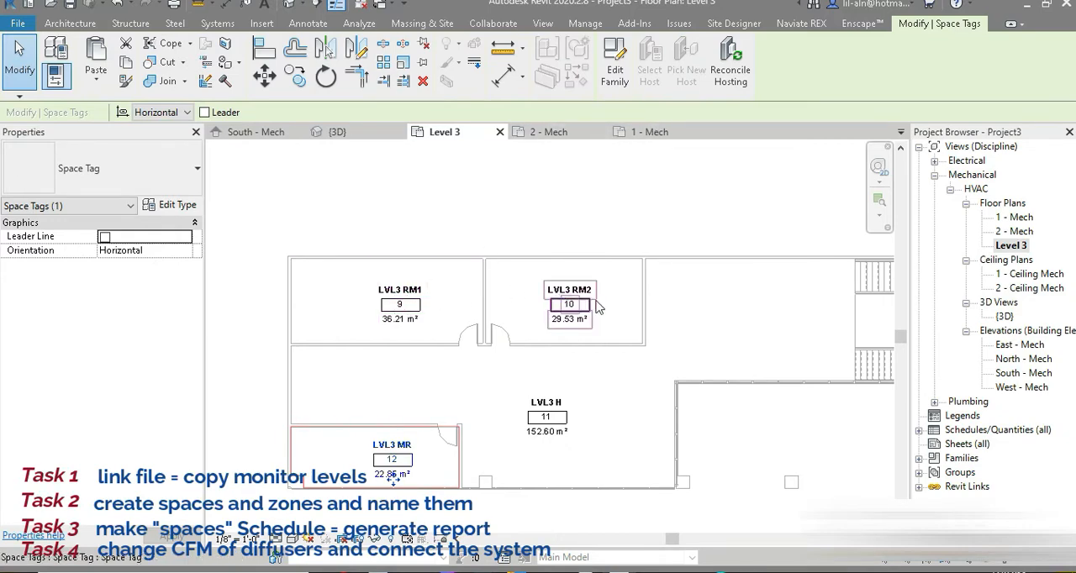
Close all views except the 1 - Mech plan and start a new schedule with its category list filtered to Mechanical only.
click(650, 132)
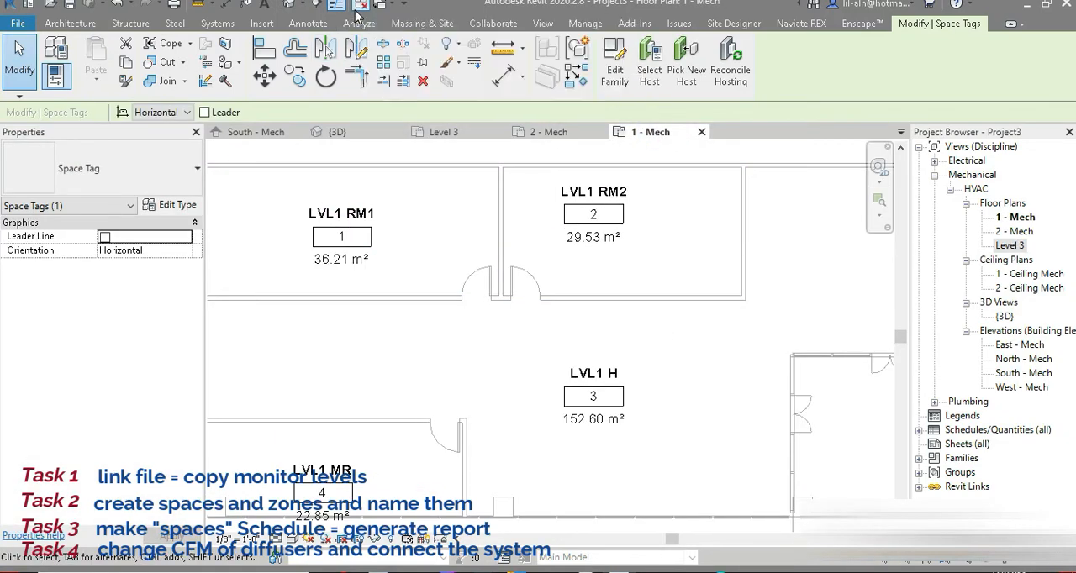
click(361, 5)
click(360, 24)
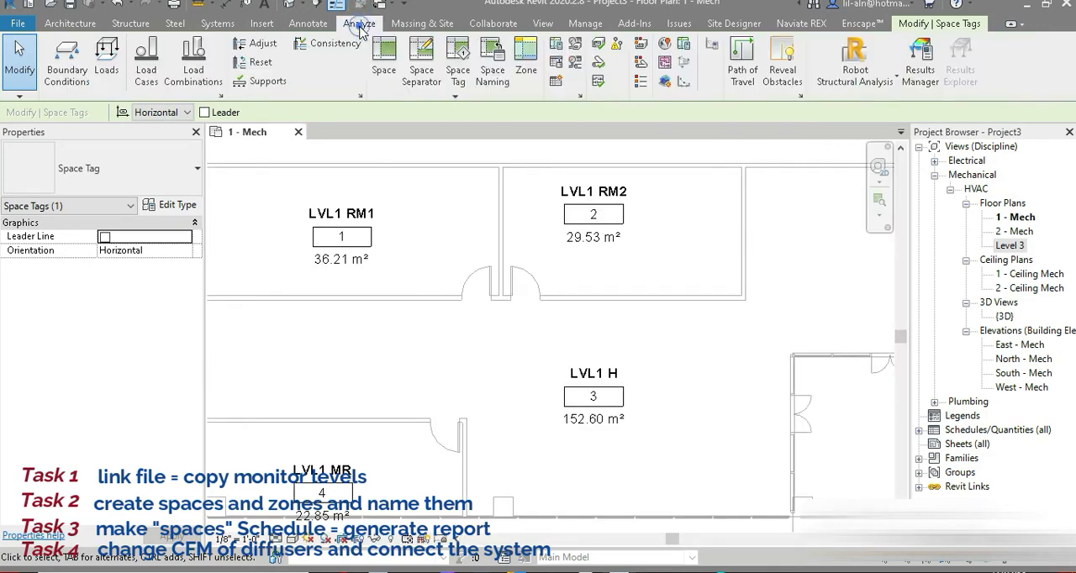
click(558, 84)
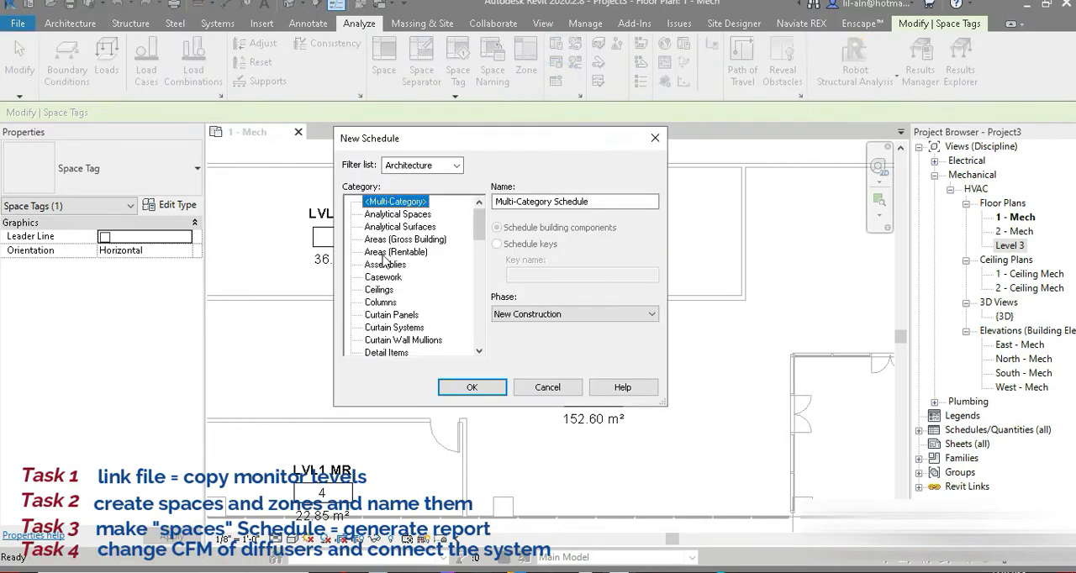
click(455, 165)
click(388, 206)
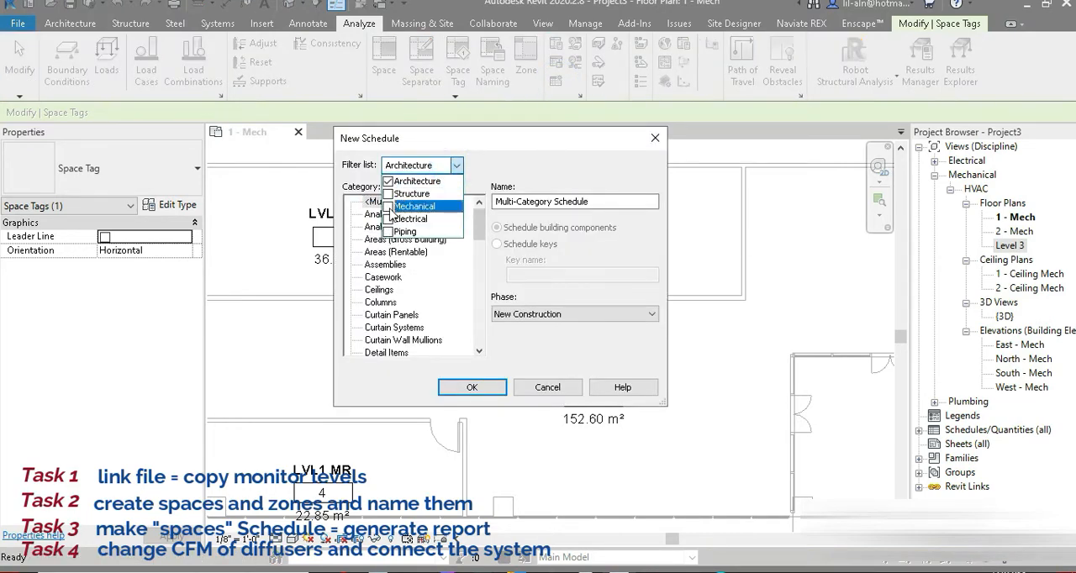
click(388, 181)
Create the schedule for the Spaces category, naming it with the author's name followed by Space Schedule.
click(479, 222)
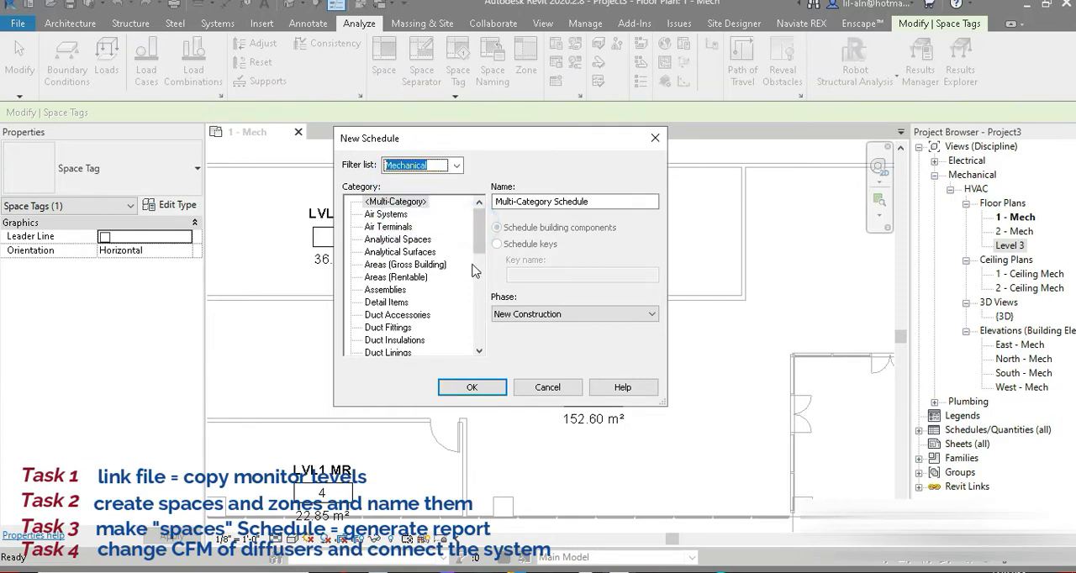
drag(479, 222, 410, 327)
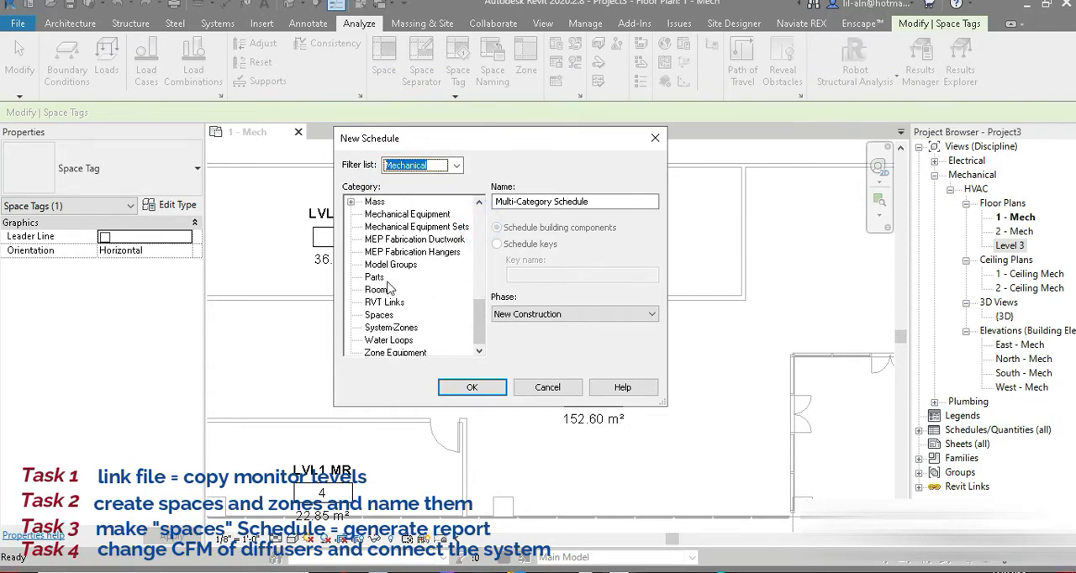
click(378, 314)
click(496, 203)
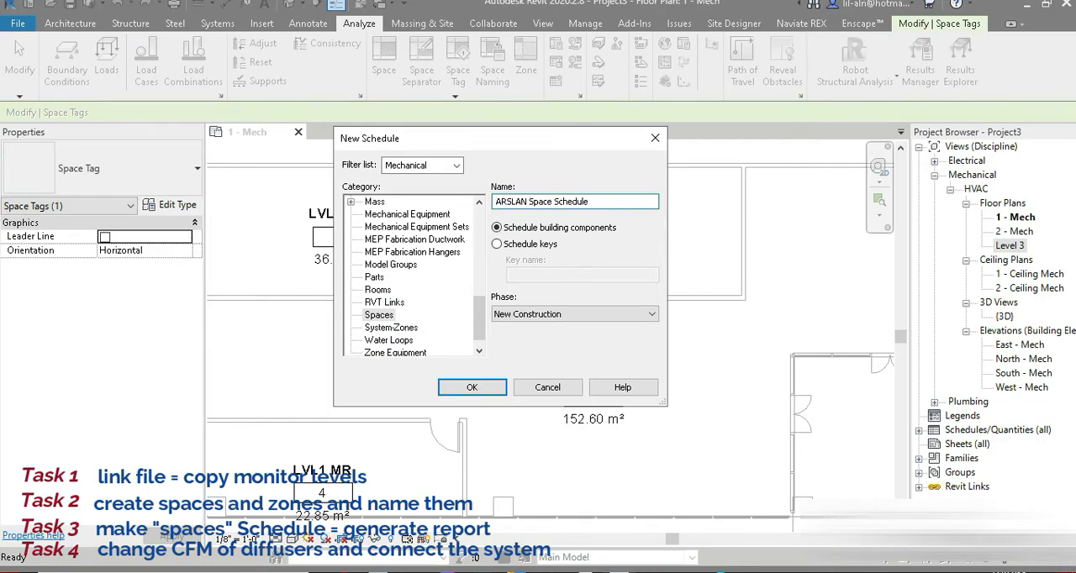
click(472, 387)
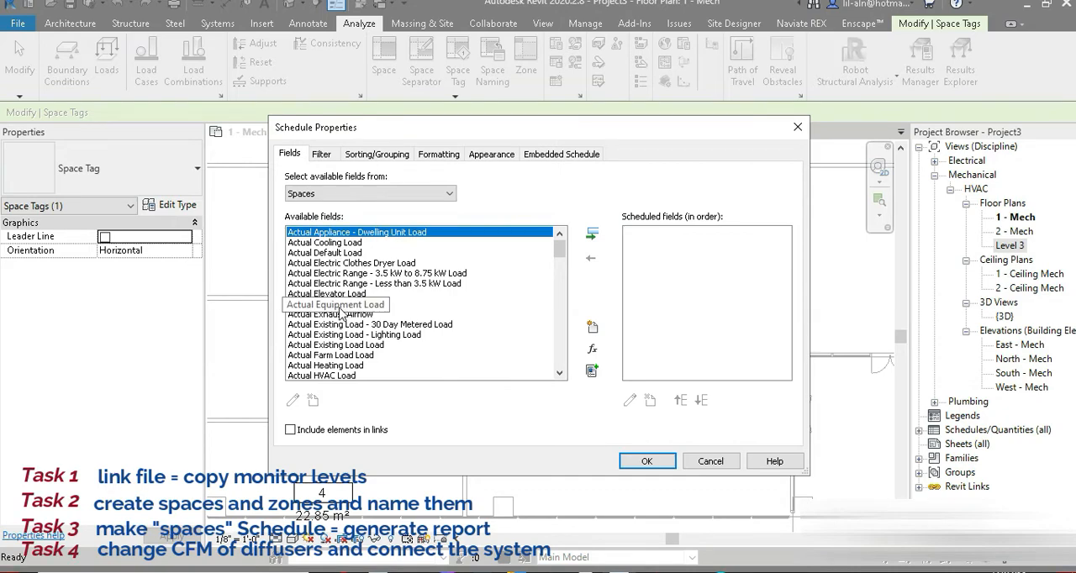
Add the Actual Supply Airflow and Calculated Supply Airflow fields to the space schedule.
click(343, 314)
scroll(345, 324, down, 2)
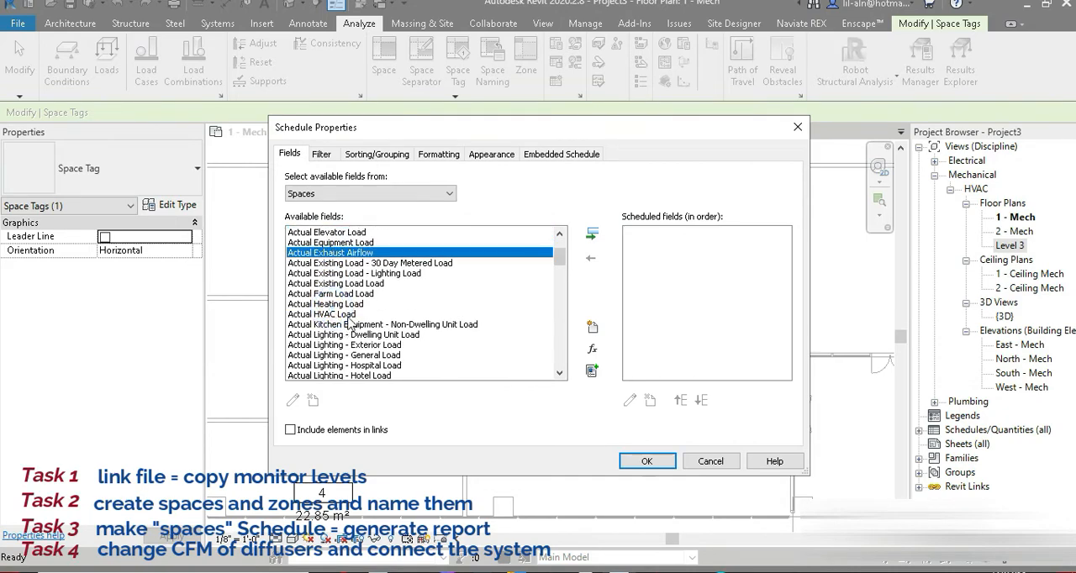
scroll(343, 314, down, 6)
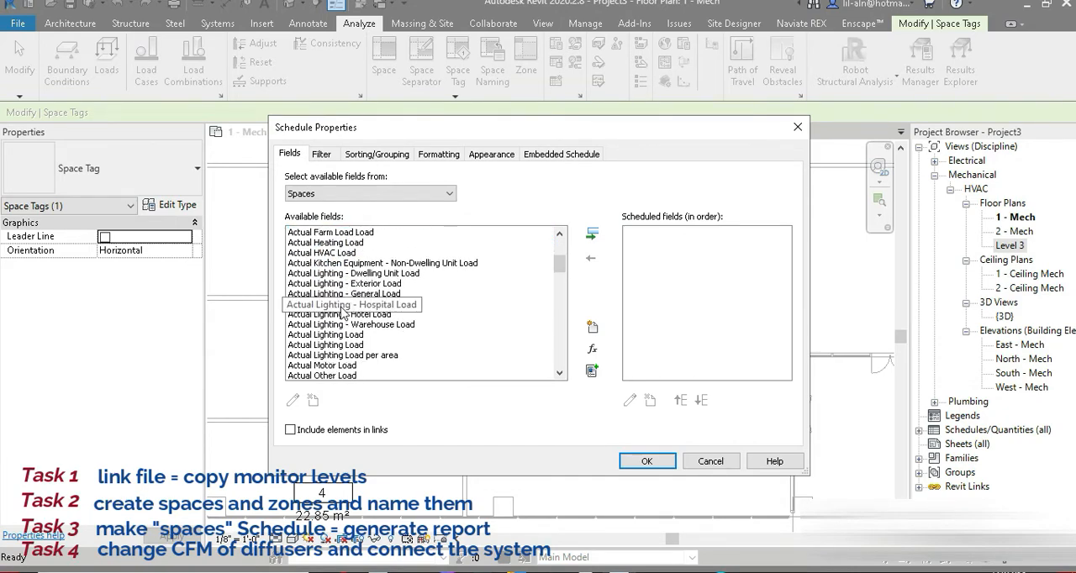
double_click(360, 366)
scroll(355, 364, down, 4)
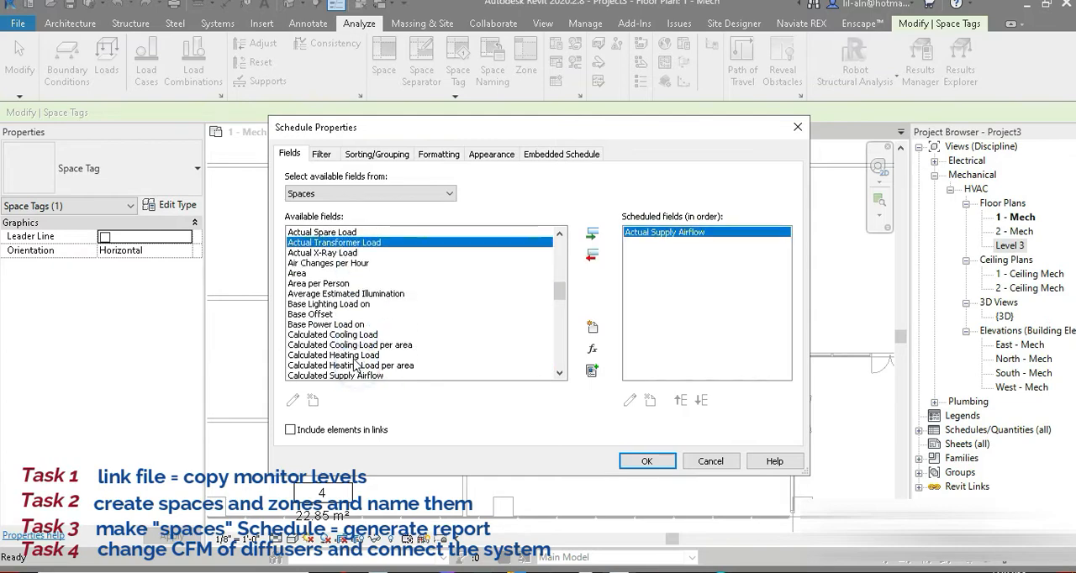
scroll(355, 367, down, 2)
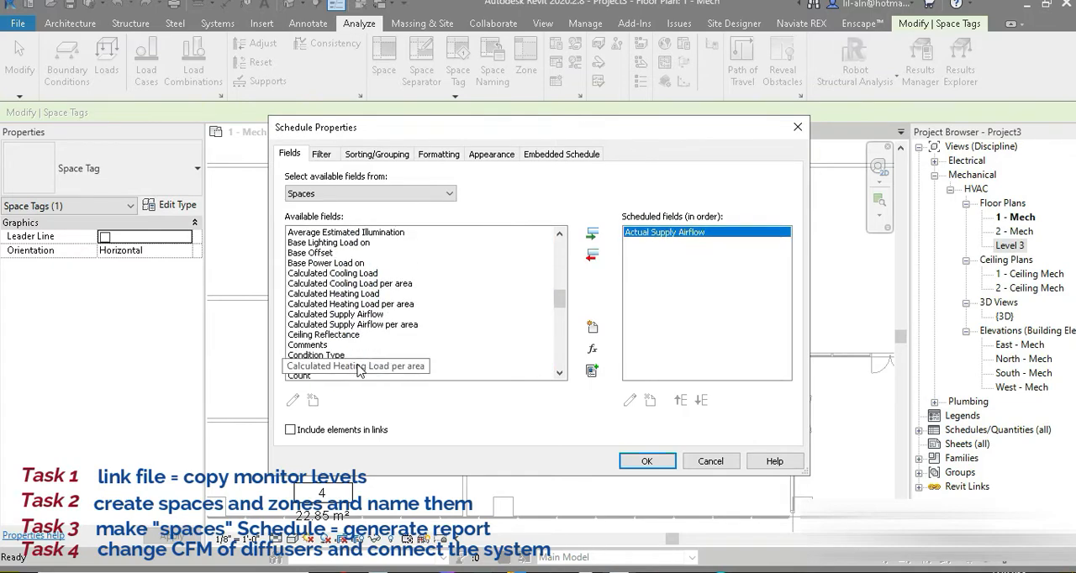
double_click(368, 315)
Add the Level and Name fields to the space schedule.
scroll(326, 295, down, 1)
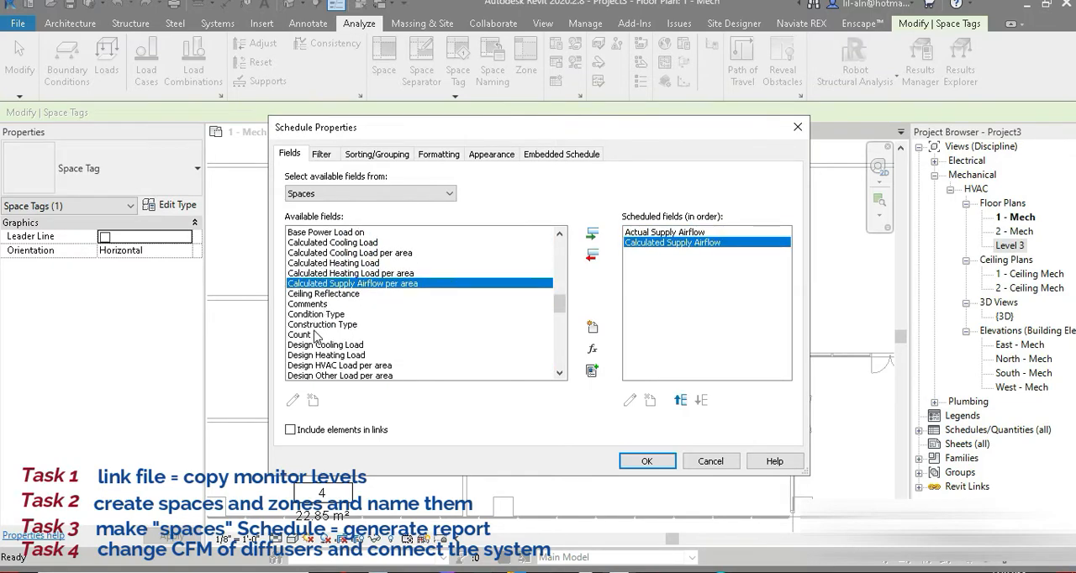
scroll(335, 330, down, 3)
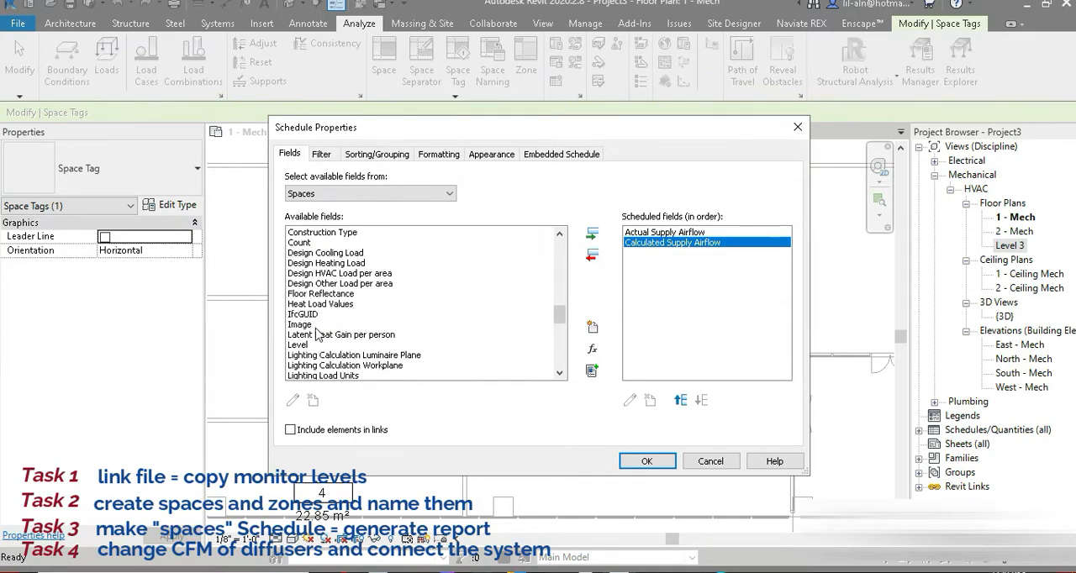
double_click(311, 348)
scroll(327, 335, down, 4)
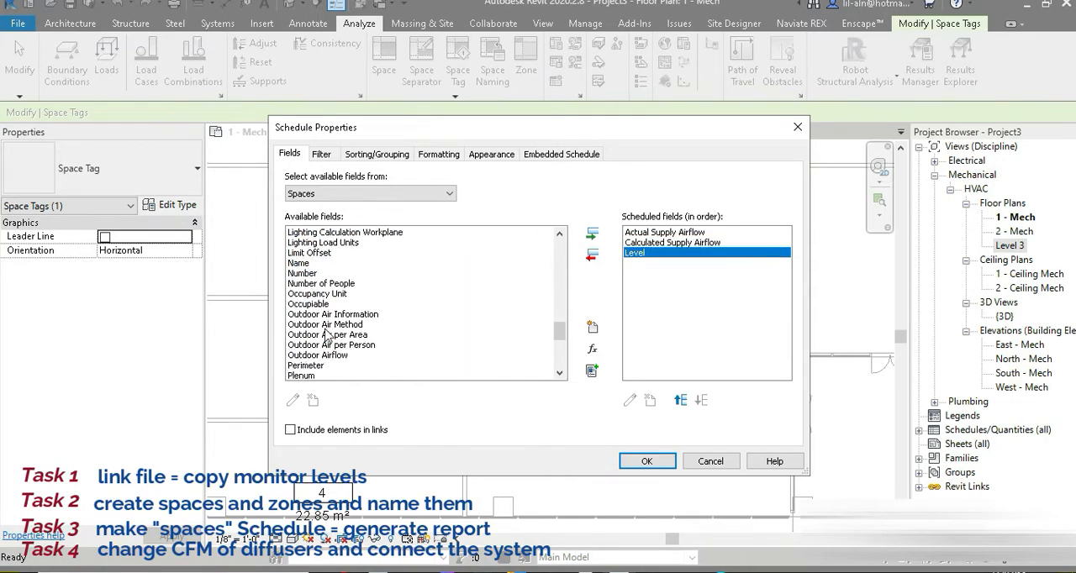
double_click(299, 263)
Add the Zone and Area fields to the space schedule.
scroll(320, 303, down, 3)
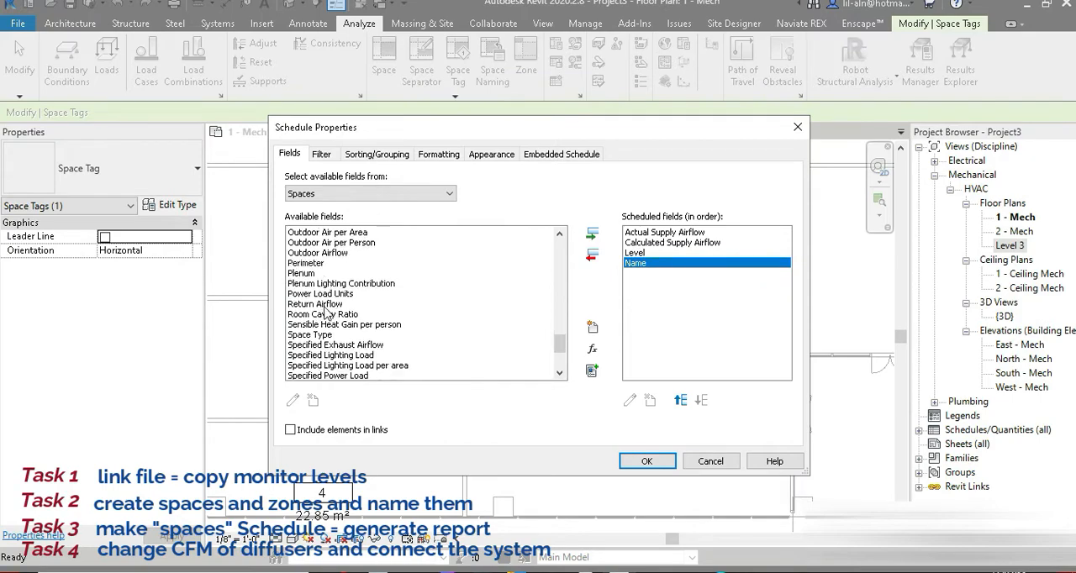
scroll(327, 309, down, 4)
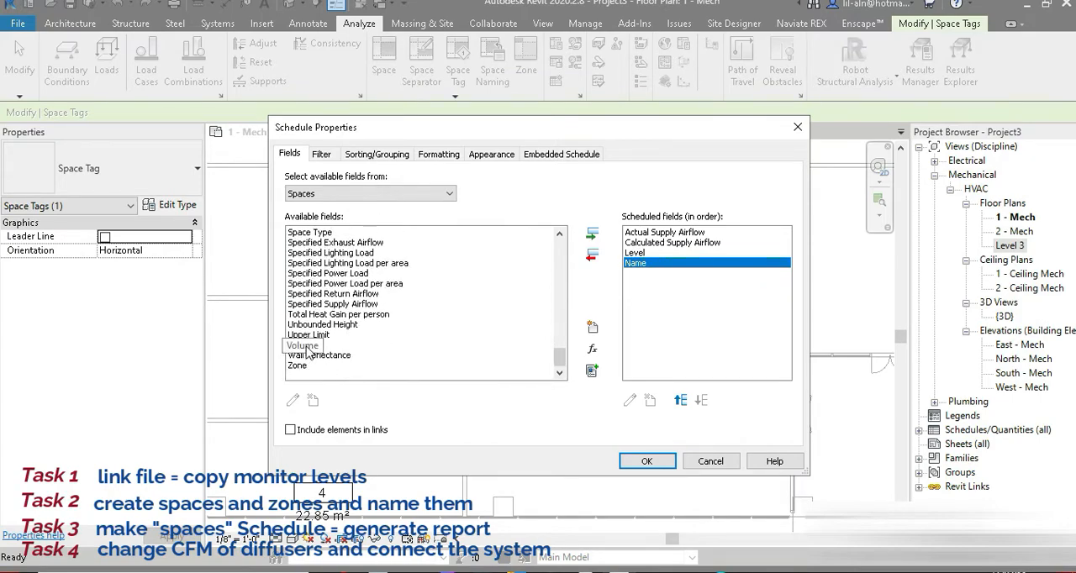
double_click(303, 366)
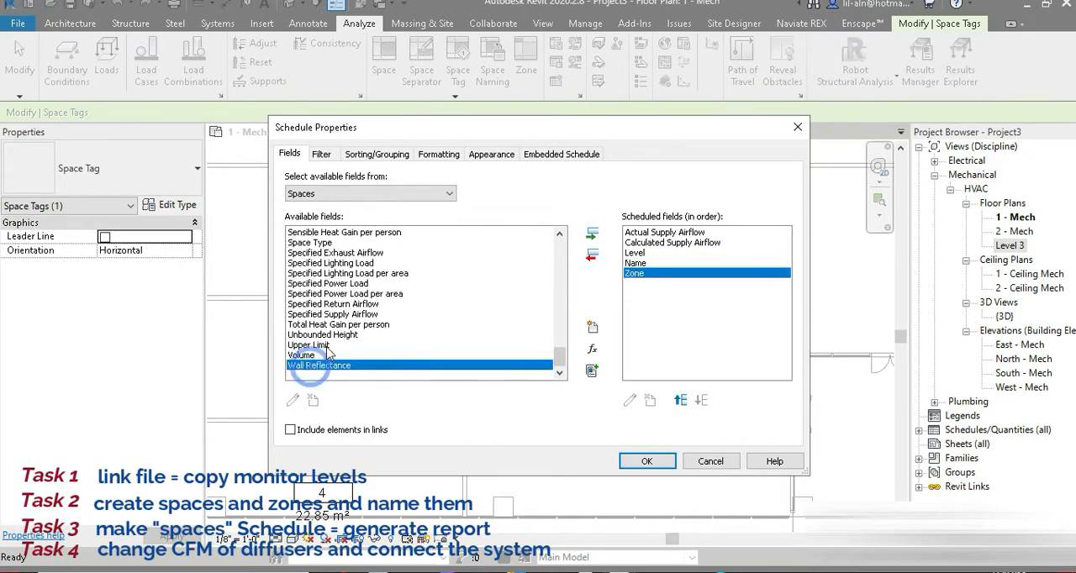
scroll(323, 353, up, 10)
scroll(329, 322, up, 15)
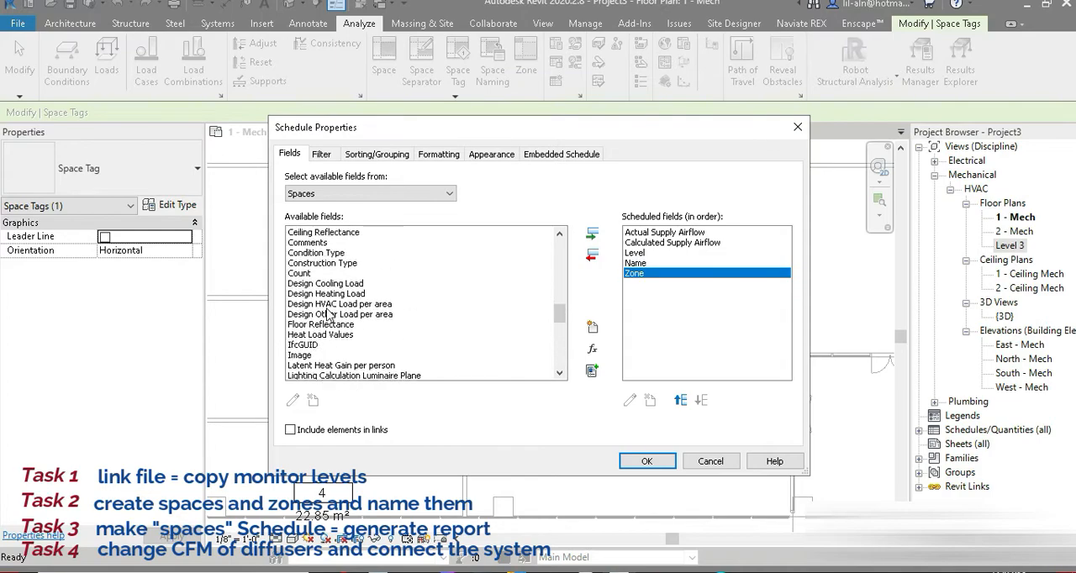
scroll(333, 313, down, 3)
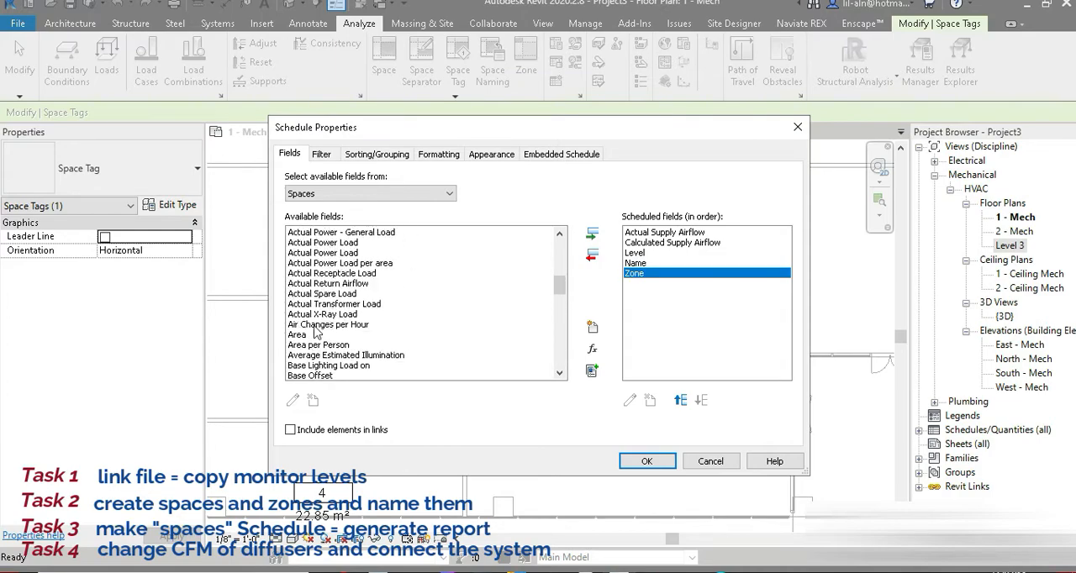
double_click(299, 335)
Create a calculated field named difference for the space schedule, with discipline HVAC and type Air Flow.
scroll(323, 338, up, 8)
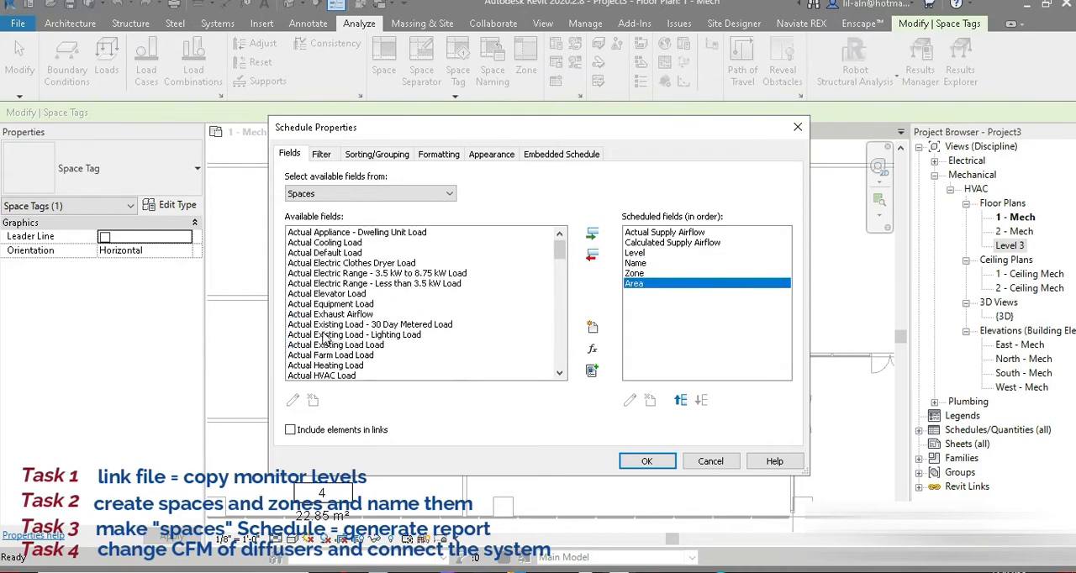
click(594, 348)
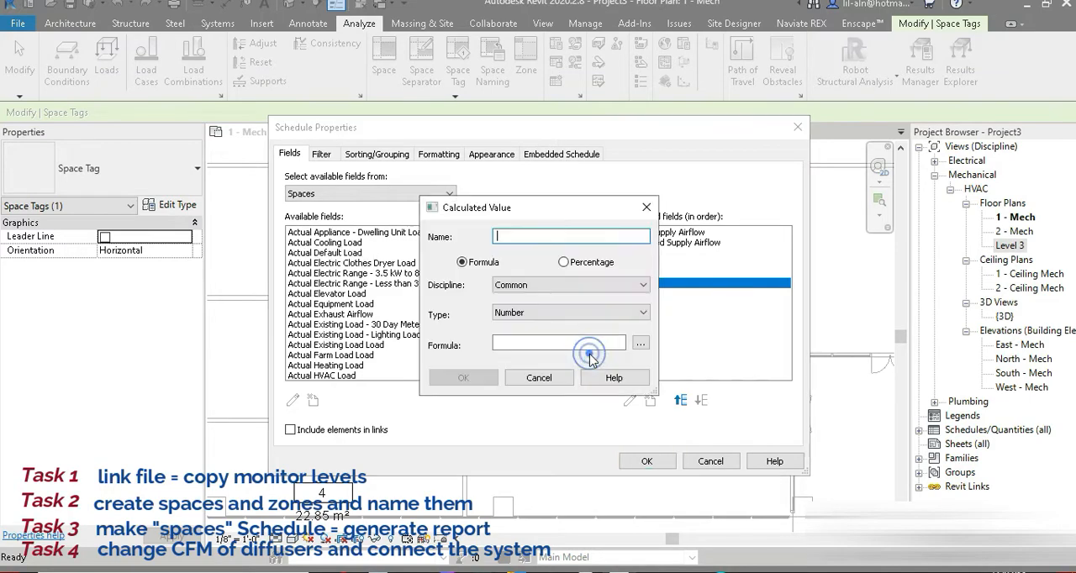
text(di)
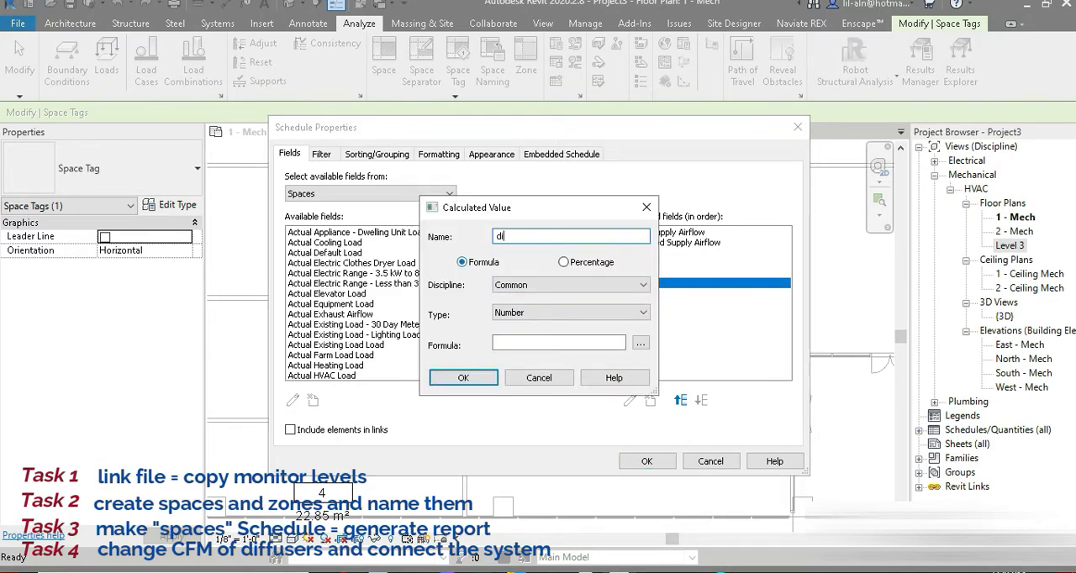
text(fference)
click(539, 285)
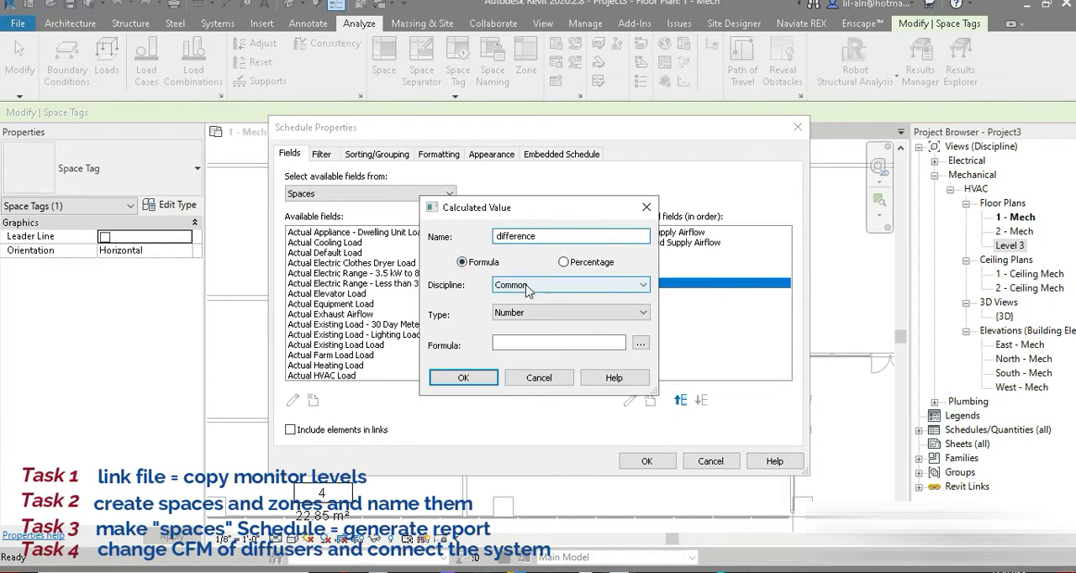
click(521, 317)
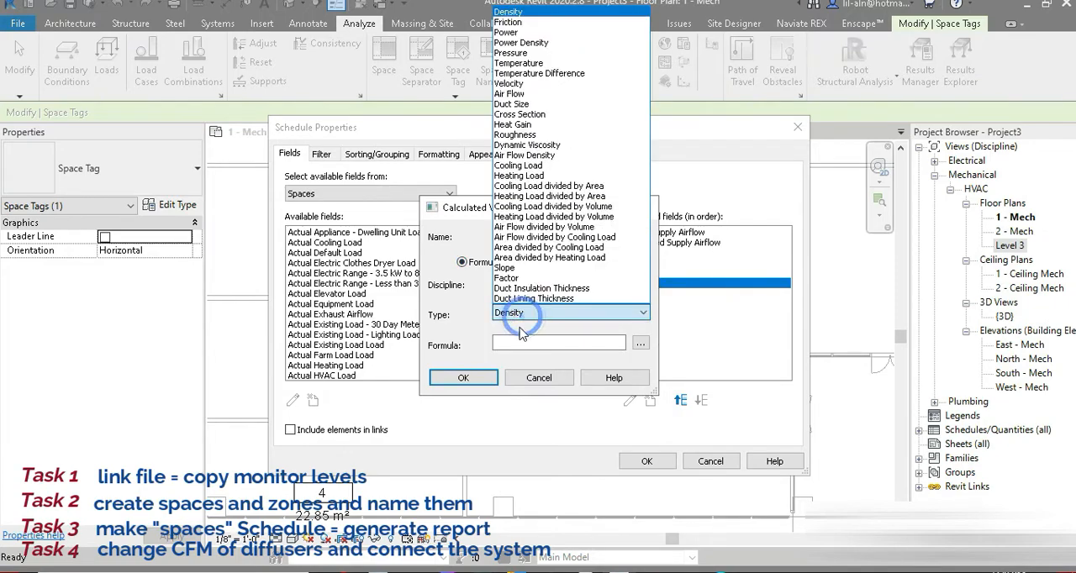
click(528, 95)
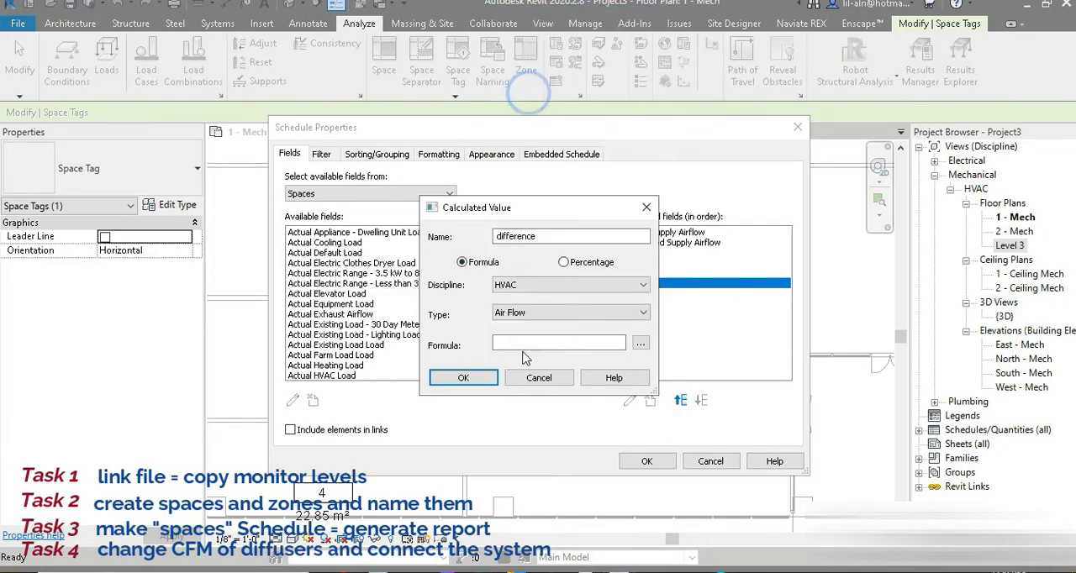
Define the difference formula as Calculated Supply Airflow-Actual Supply Airflow and add the calculated field to the schedule.
click(641, 344)
click(497, 244)
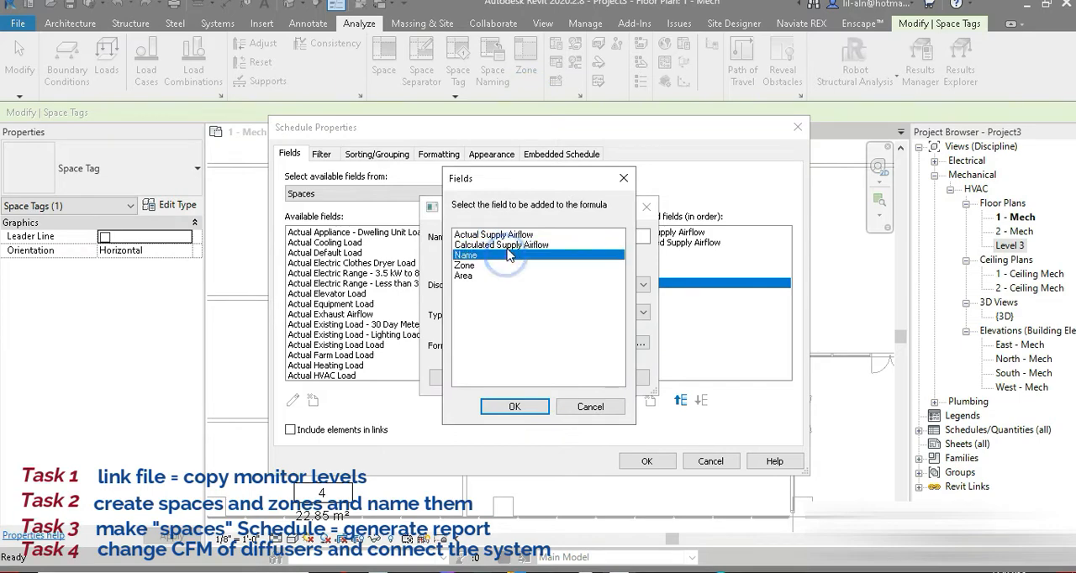
double_click(496, 243)
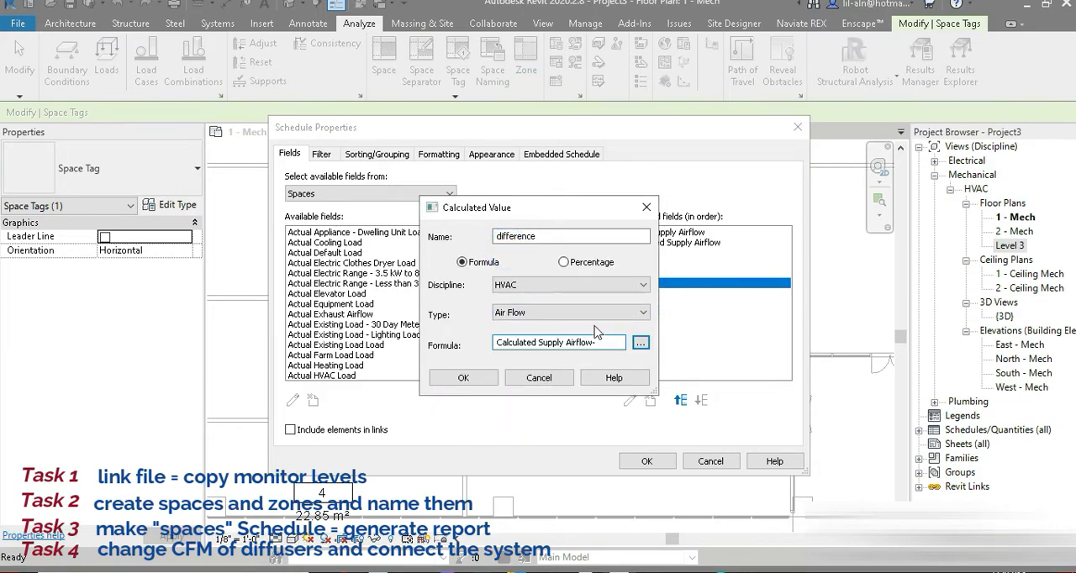
text(-)
click(641, 343)
click(496, 233)
click(527, 411)
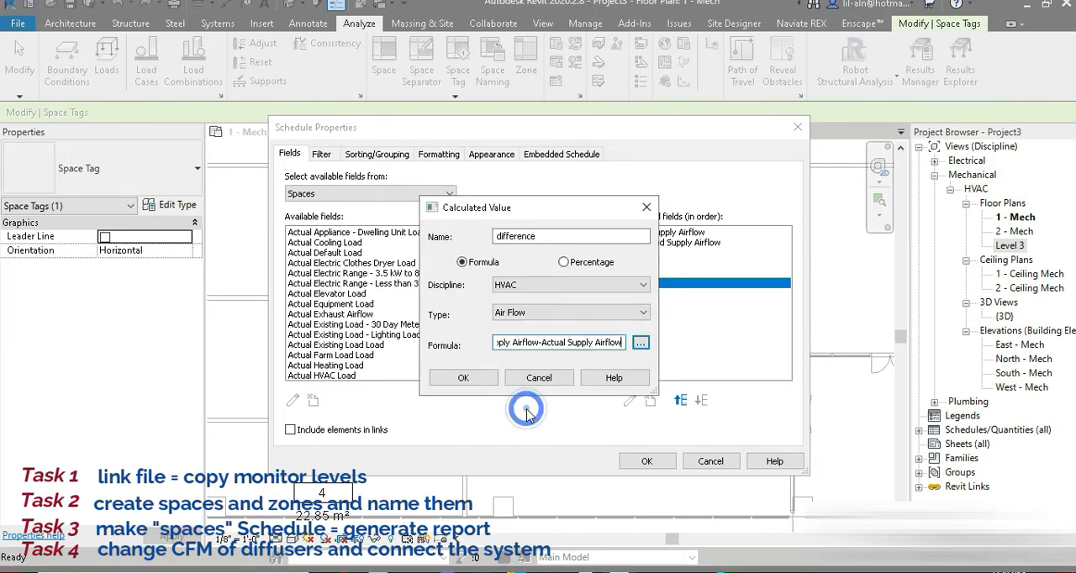
click(462, 377)
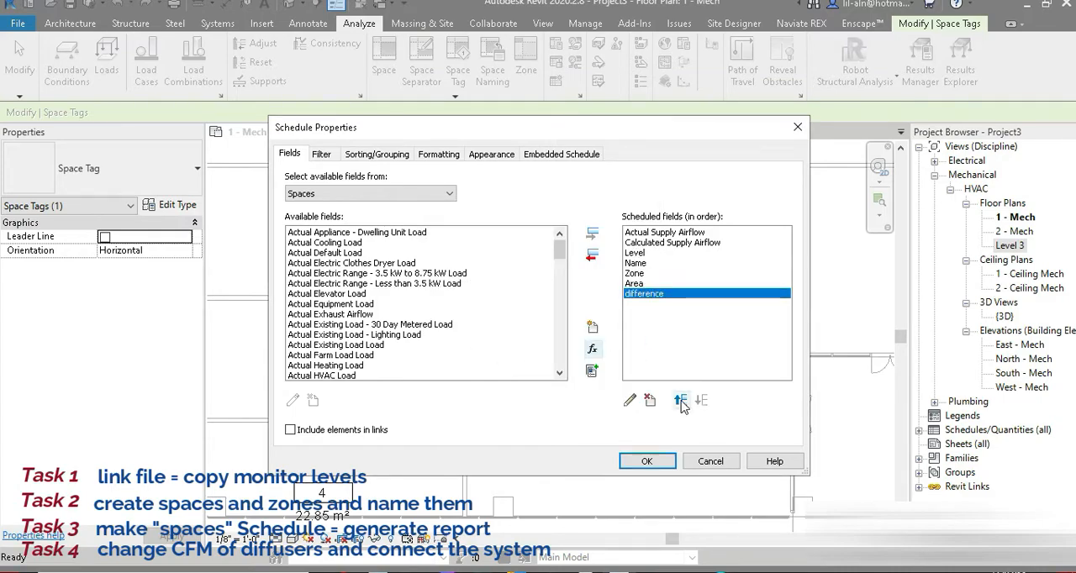
Reorder the scheduled fields so difference follows Calculated Supply Airflow and Zone precedes Name, and generate the schedule.
click(681, 400)
click(682, 401)
click(681, 400)
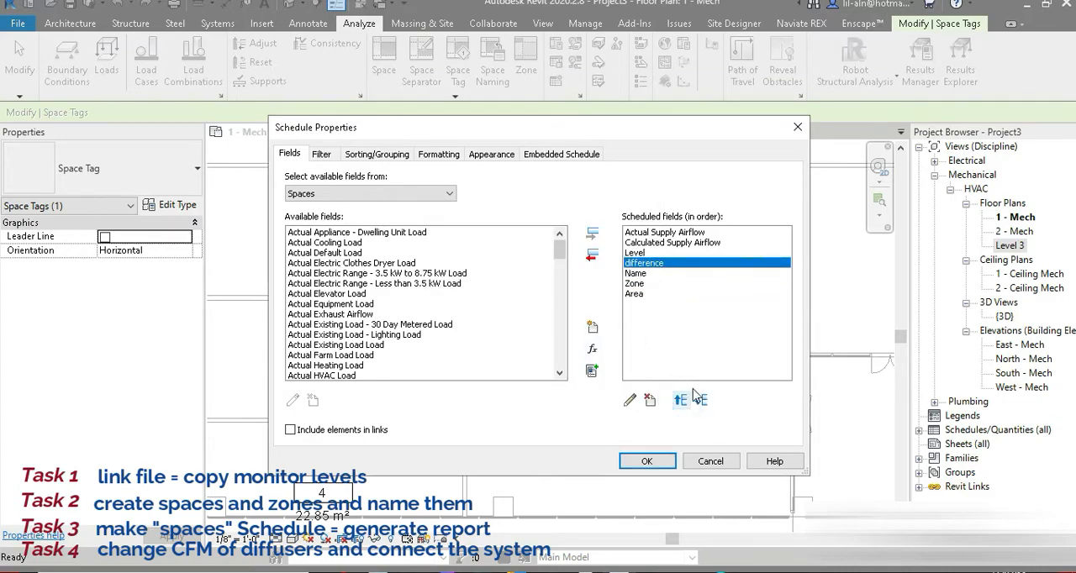
click(681, 400)
click(641, 284)
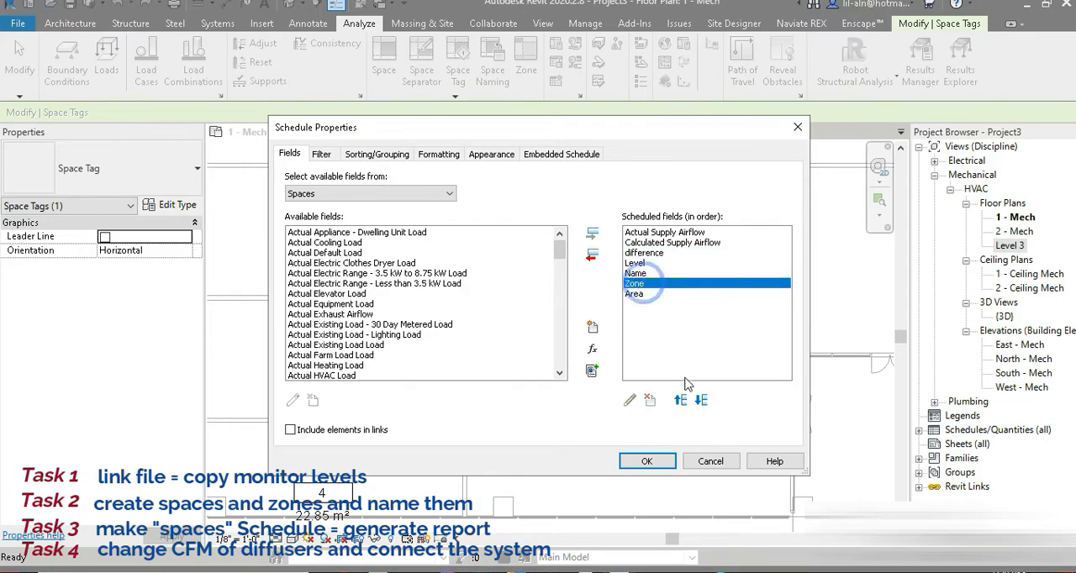
click(681, 401)
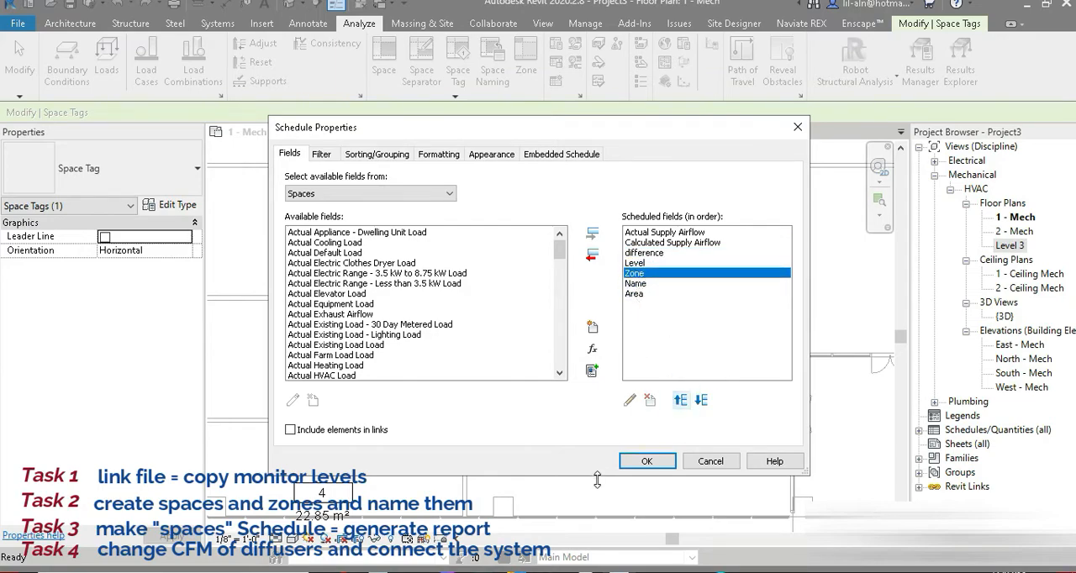
click(647, 461)
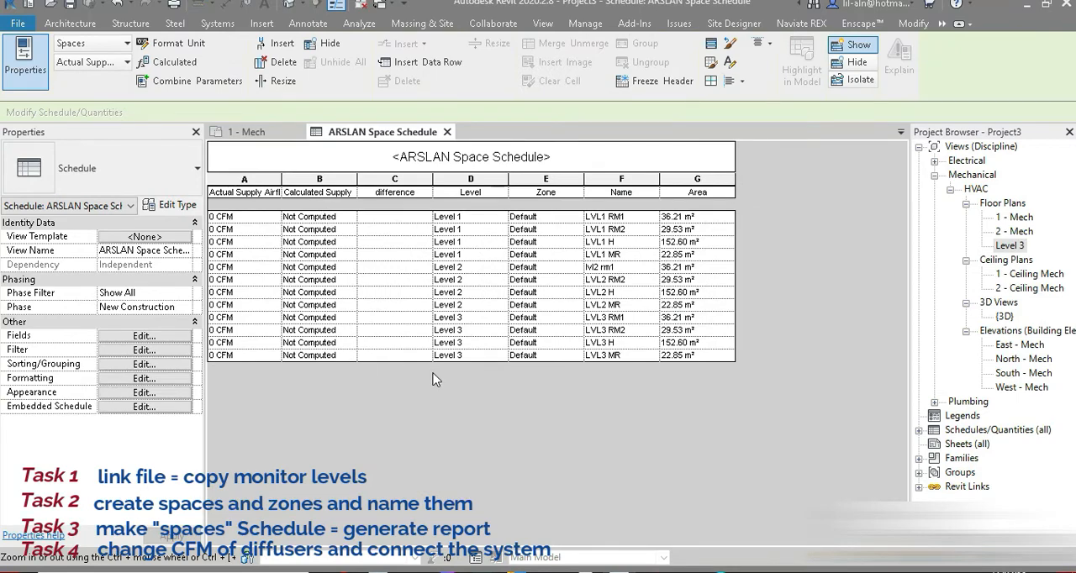
Give the difference field a conditional format that tests for values Not Between -2 and 2 CFM.
click(427, 283)
click(144, 406)
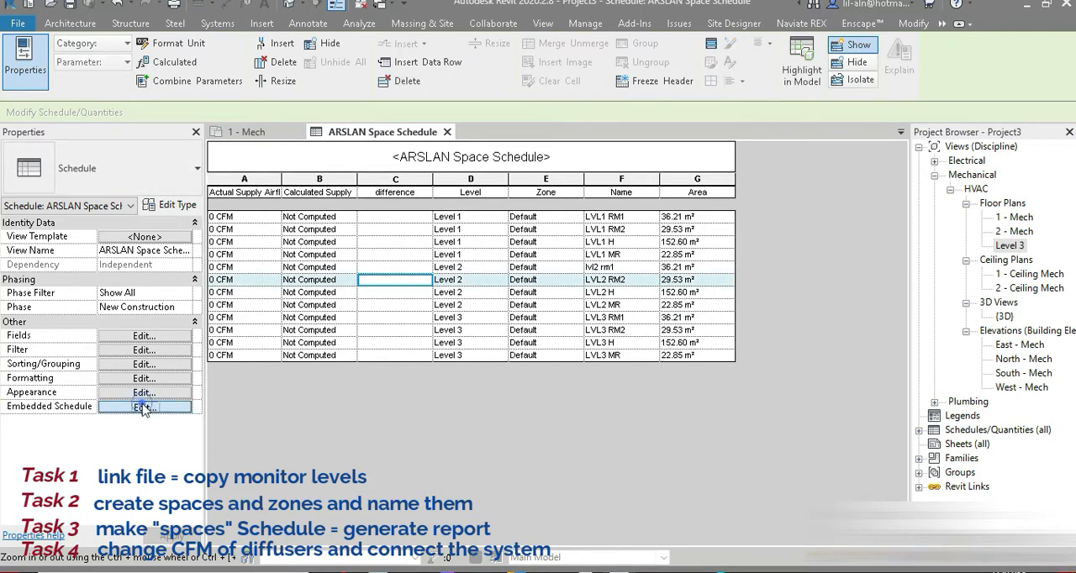
click(439, 156)
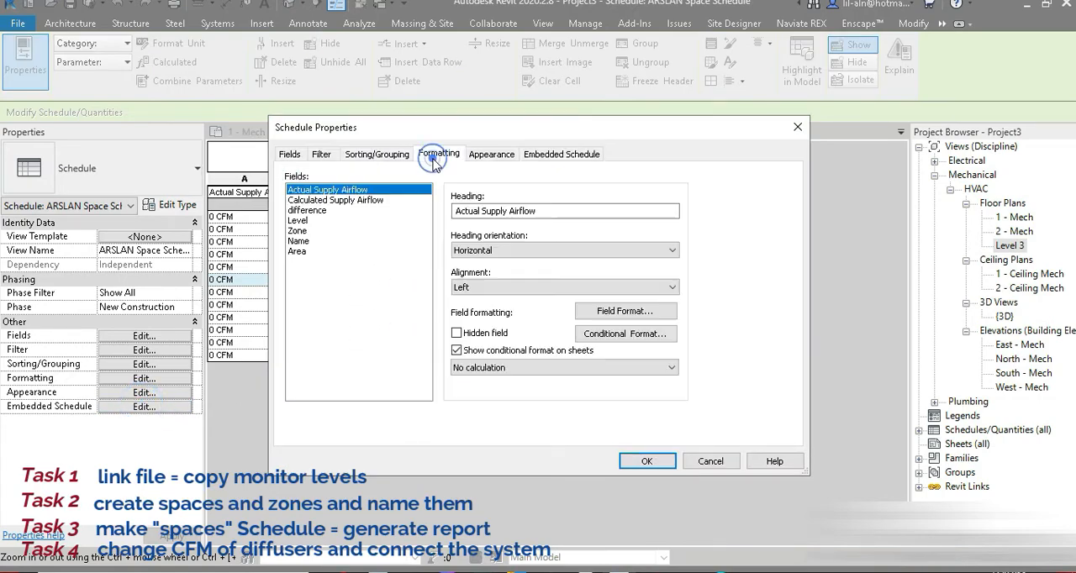
click(313, 212)
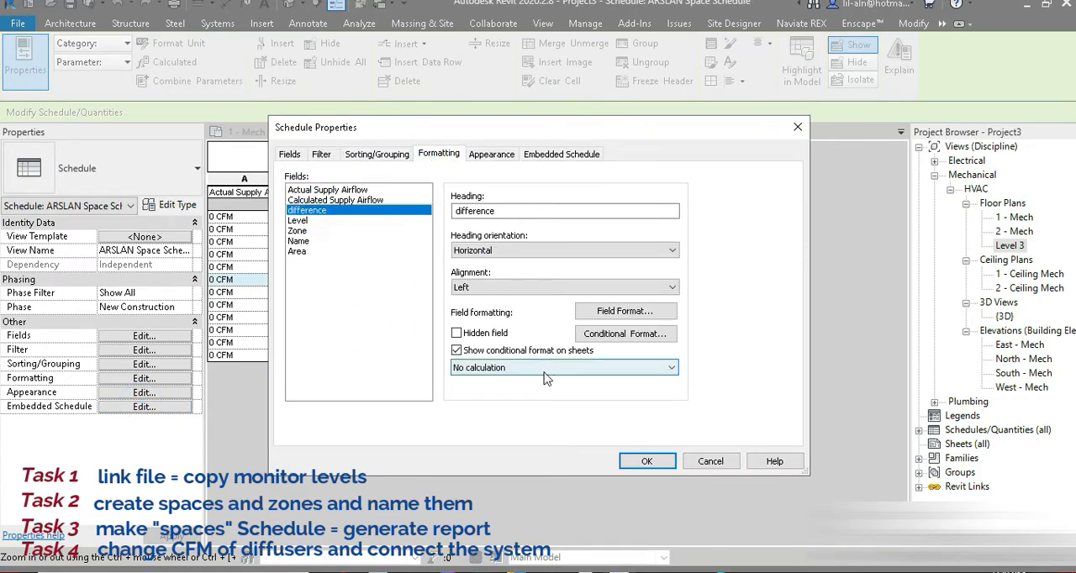
click(625, 334)
click(480, 253)
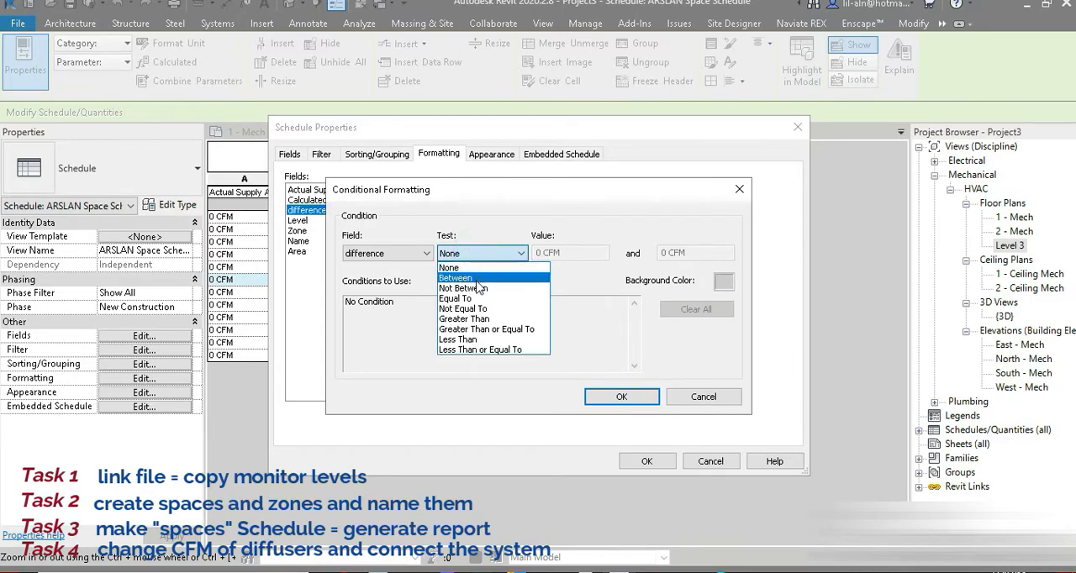
click(476, 289)
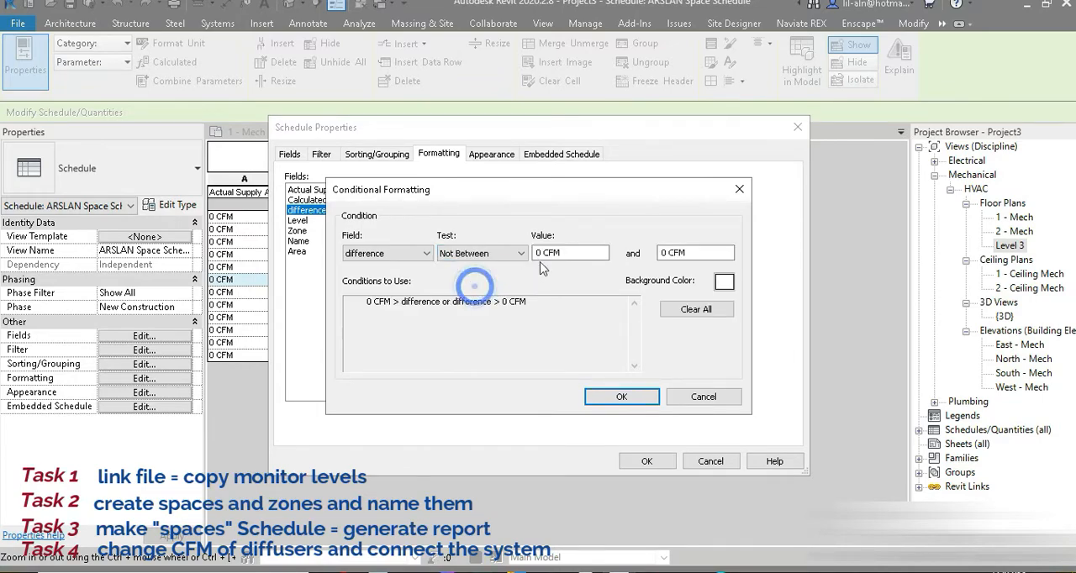
click(712, 265)
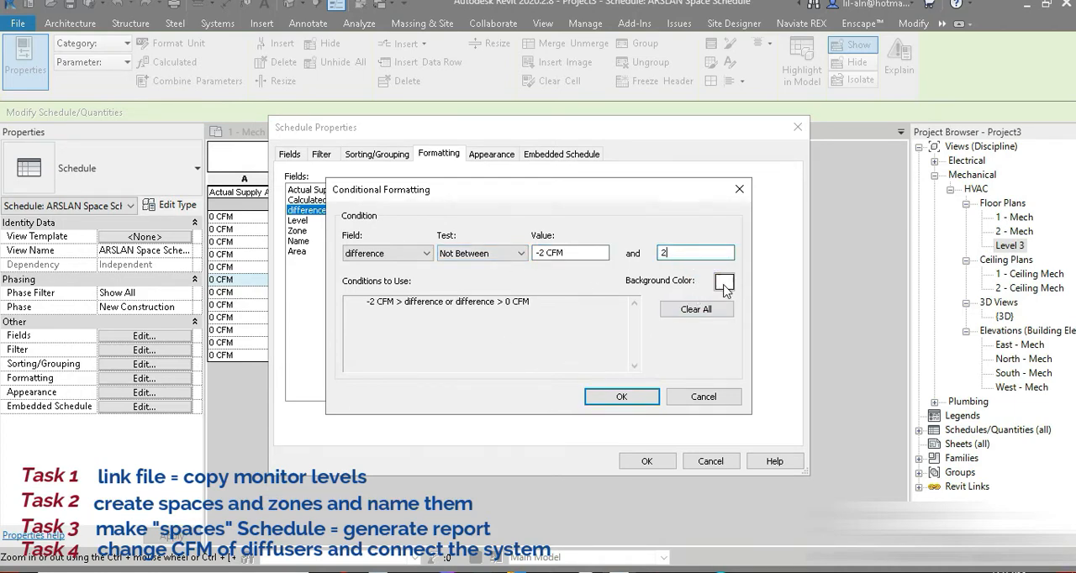
Set the background color of the difference field's conditional format to light red and accept the condition.
click(724, 283)
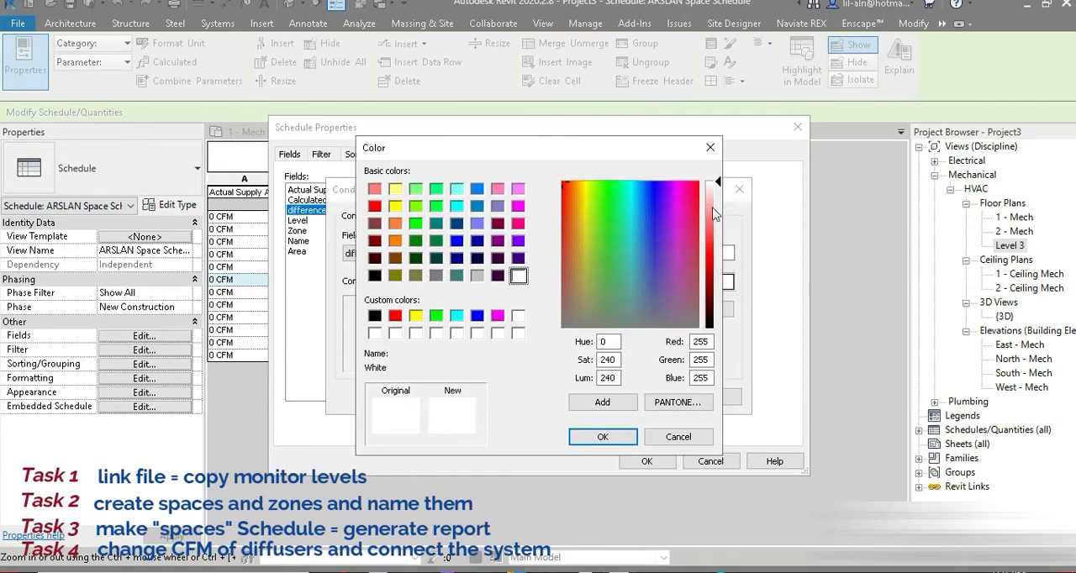
drag(713, 215, 710, 221)
click(635, 437)
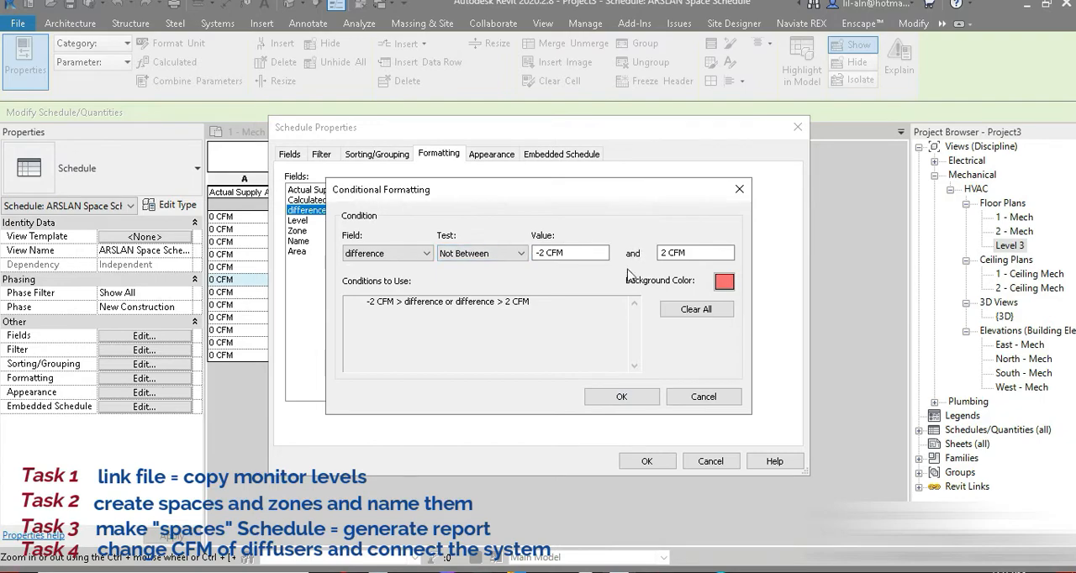
click(622, 398)
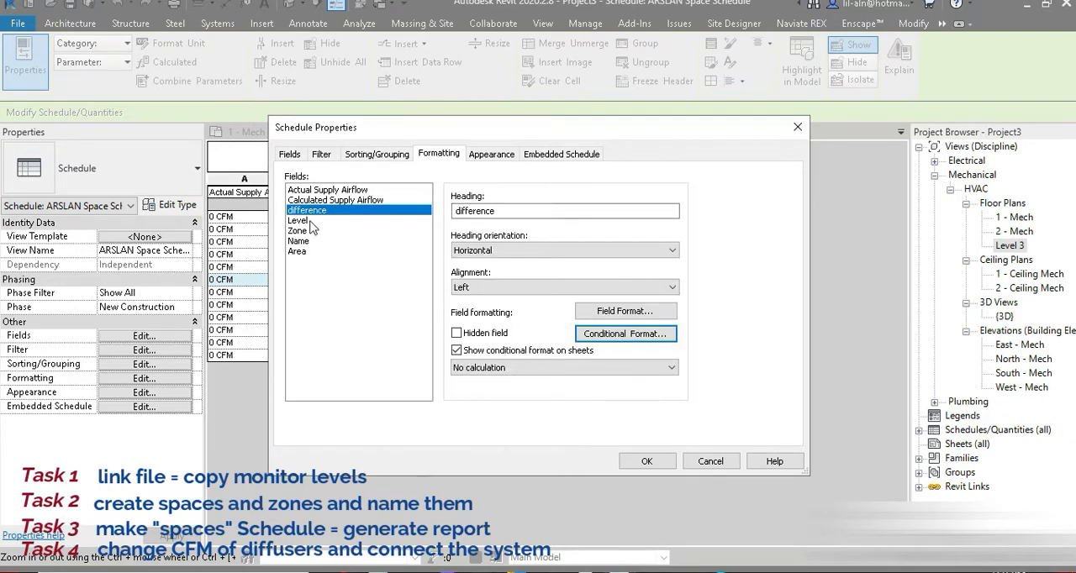
Set the difference field to calculate totals and center its alignment.
click(498, 368)
click(482, 389)
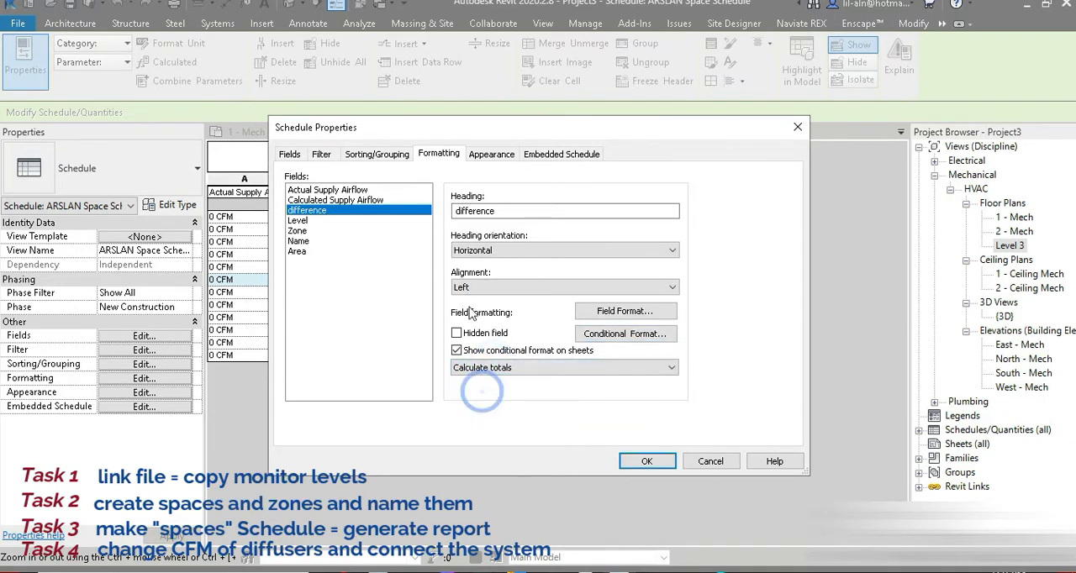
click(482, 290)
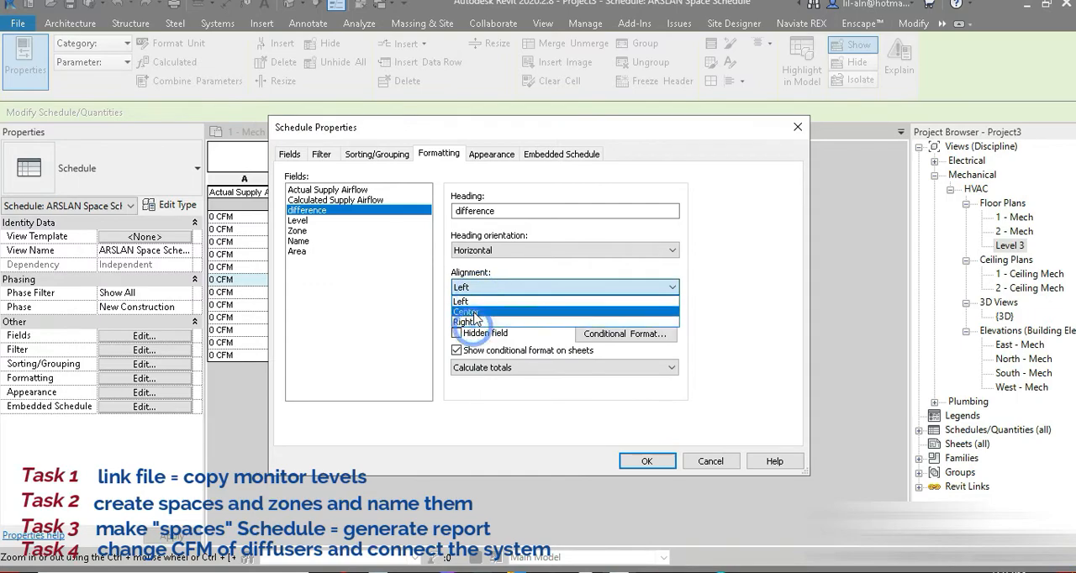
click(476, 312)
Set the Calculated Supply Airflow and Actual Supply Airflow fields to calculate totals.
click(334, 200)
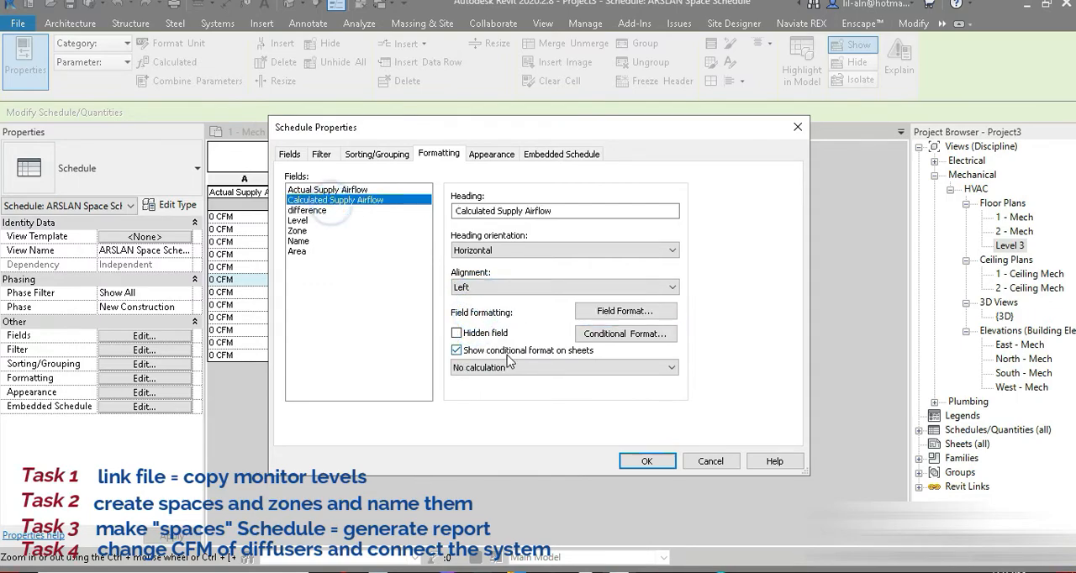
click(504, 367)
click(483, 389)
click(367, 192)
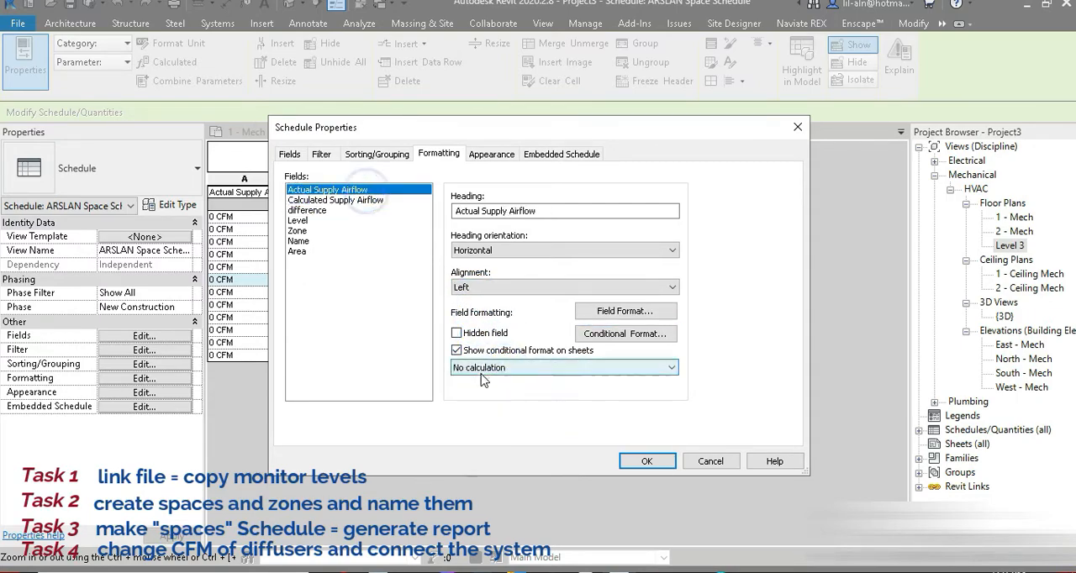
click(504, 367)
click(475, 391)
Sort the schedule by Level with a header and a footer showing title, count, and totals, and enable grand totals.
click(385, 150)
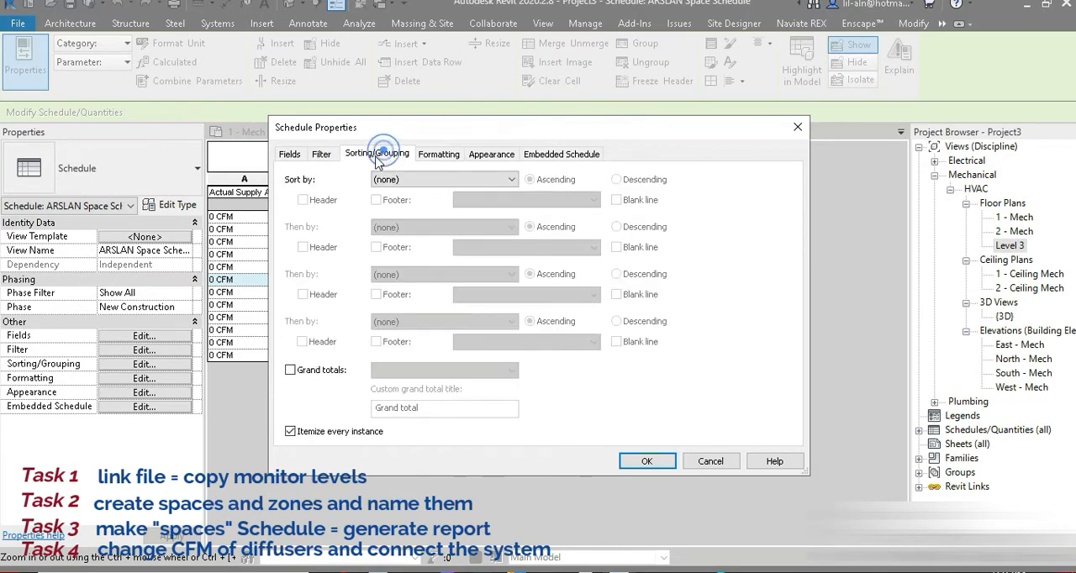
click(423, 179)
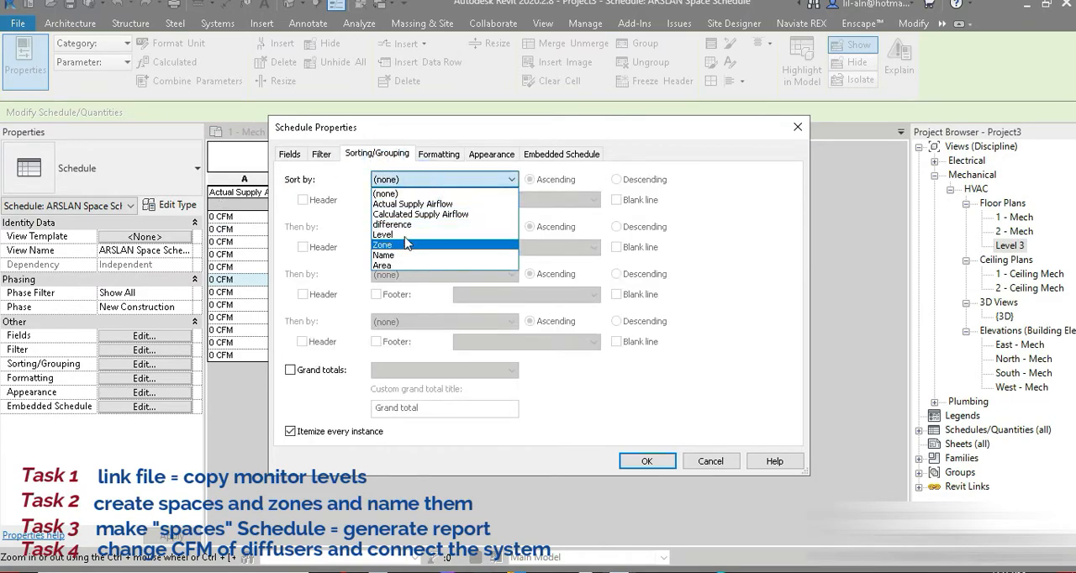
click(404, 232)
click(303, 200)
click(376, 200)
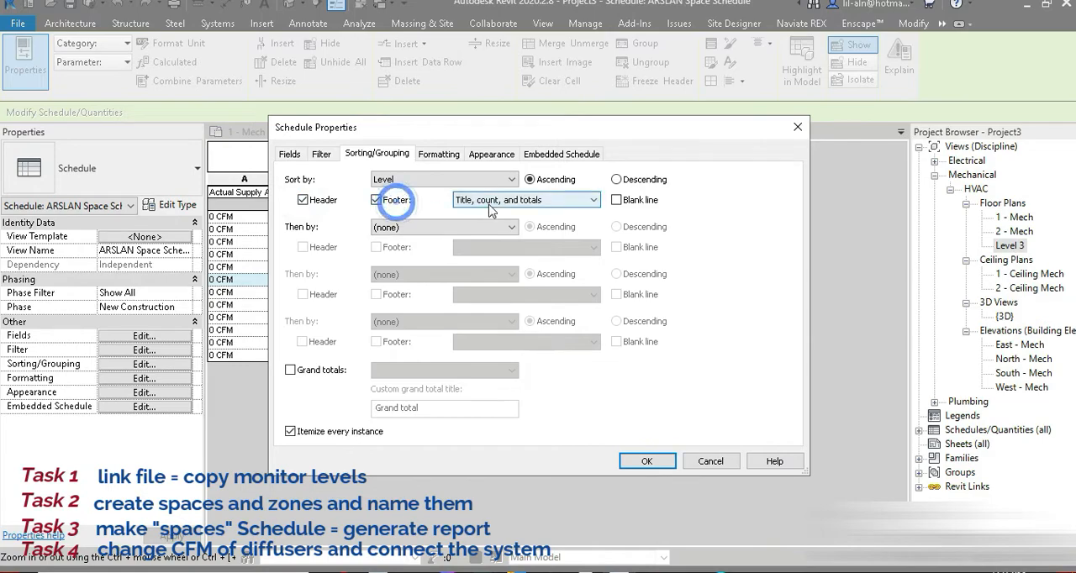
click(488, 200)
click(486, 211)
click(290, 370)
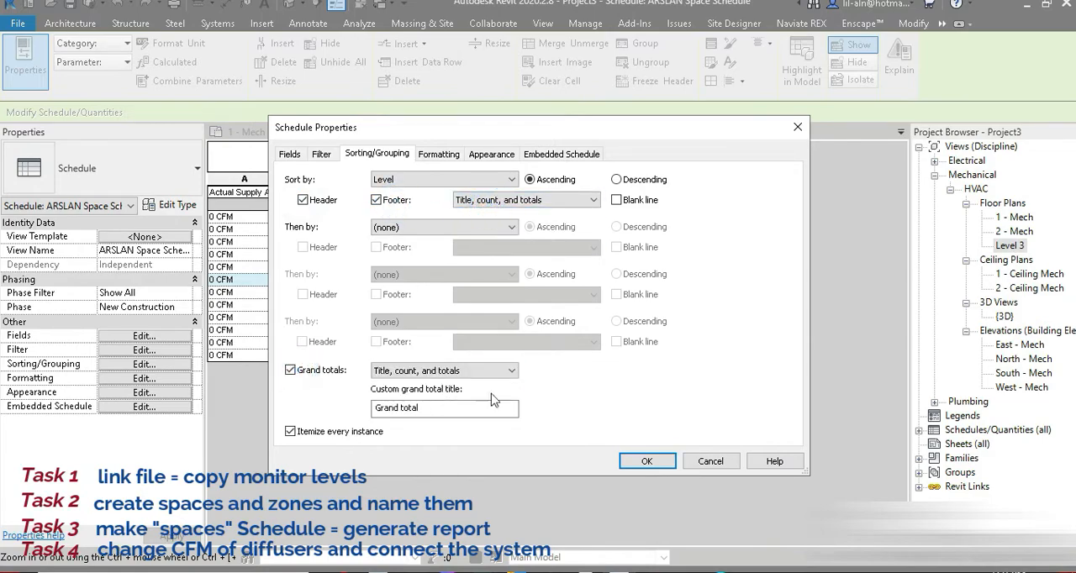
click(645, 462)
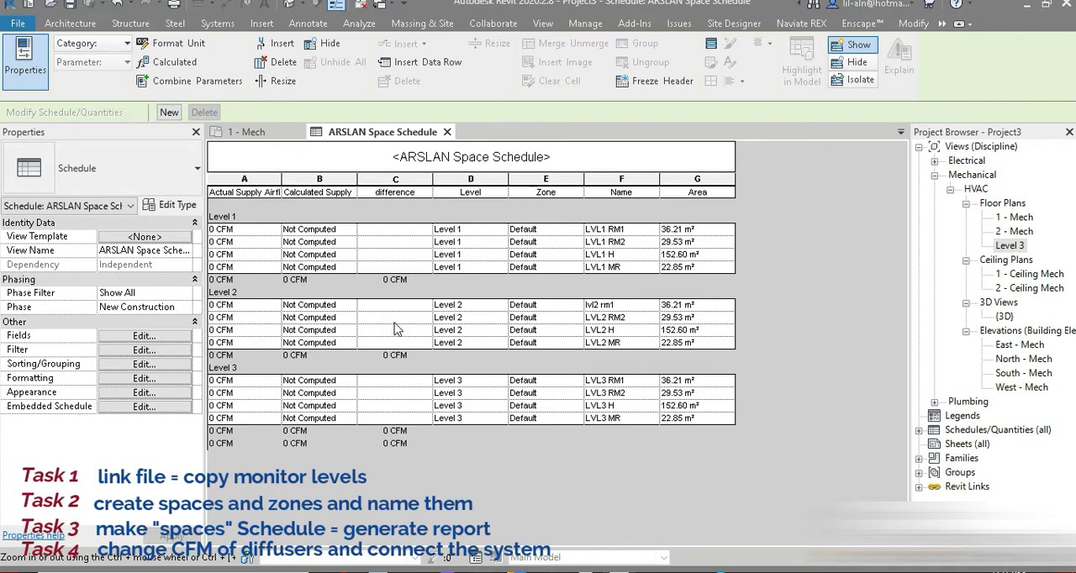
Return to the 1 - Mech floor plan with all the level 1 spaces in view.
click(242, 132)
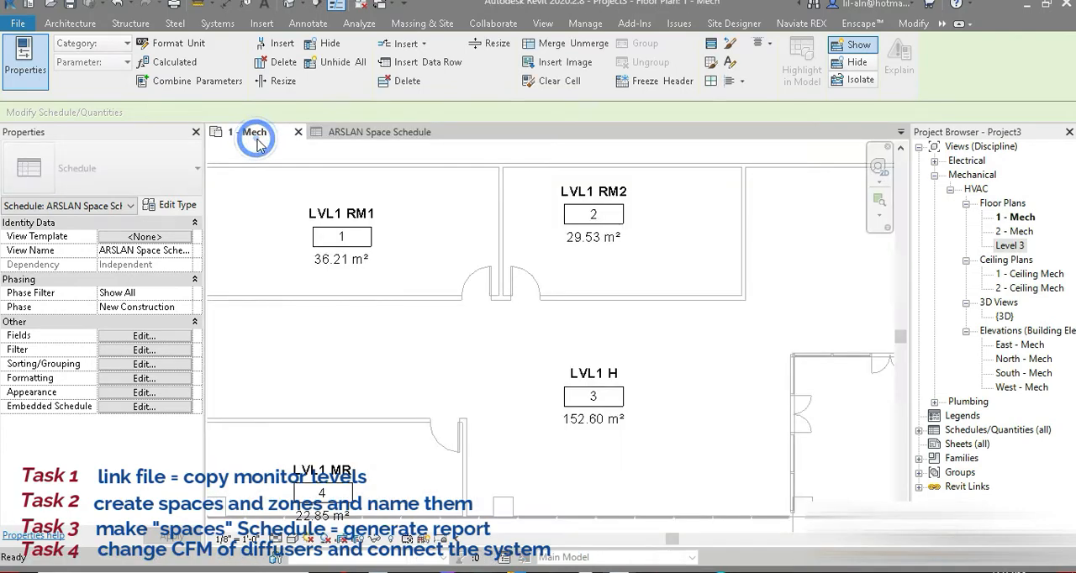
click(404, 233)
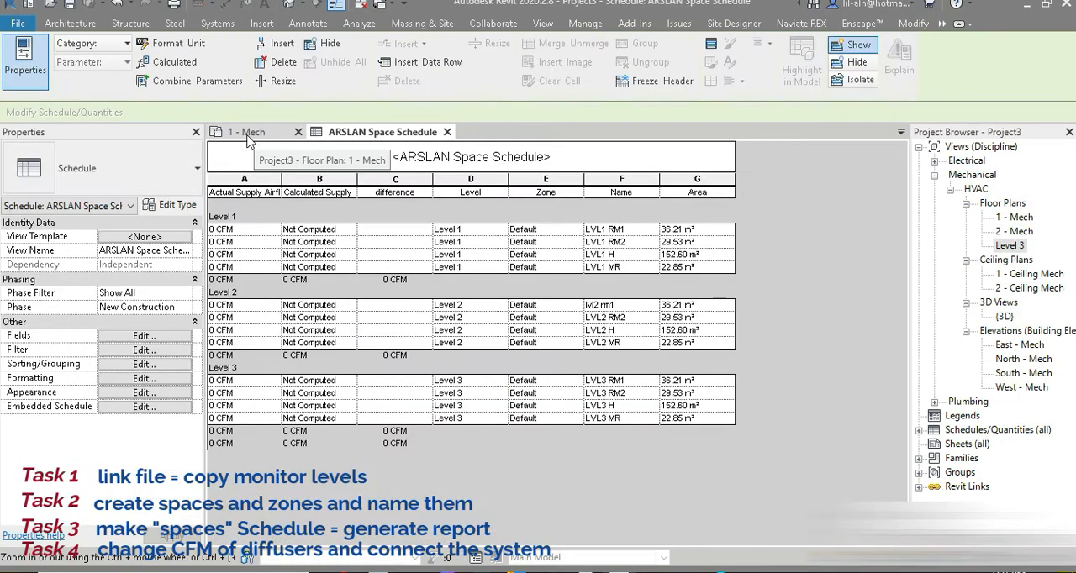
click(247, 136)
scroll(367, 286, down, 3)
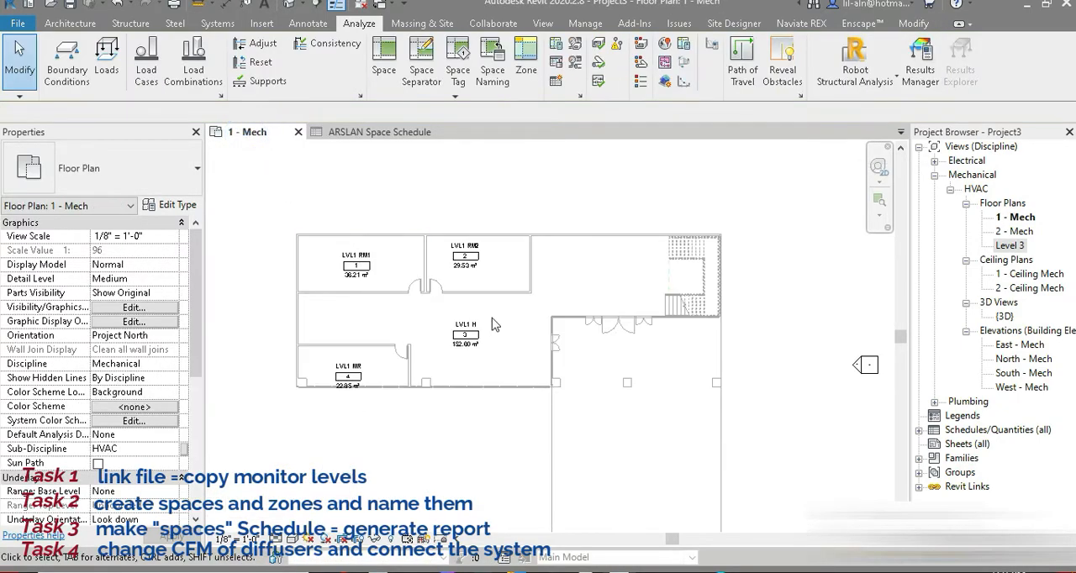
Try to create separate level 1 zones for the LVL1 RM1 and LVL1 RM2 spaces.
click(525, 61)
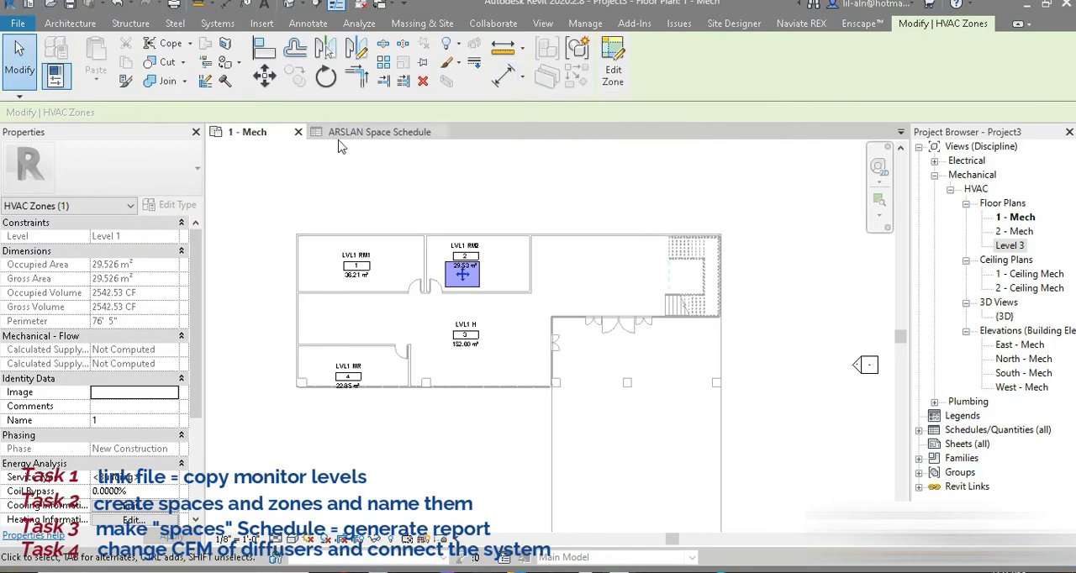
click(362, 269)
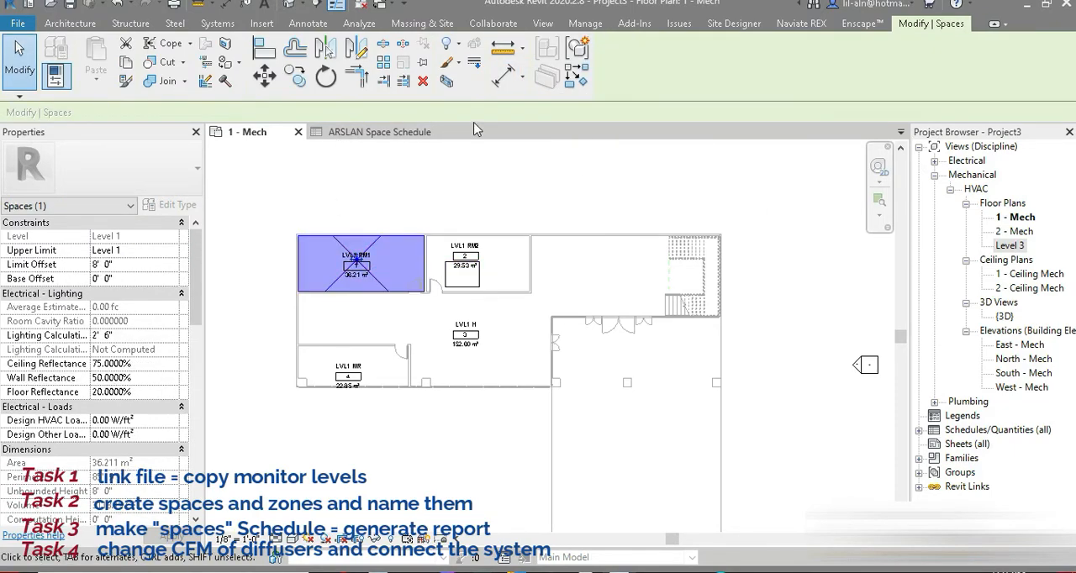
click(359, 23)
click(526, 70)
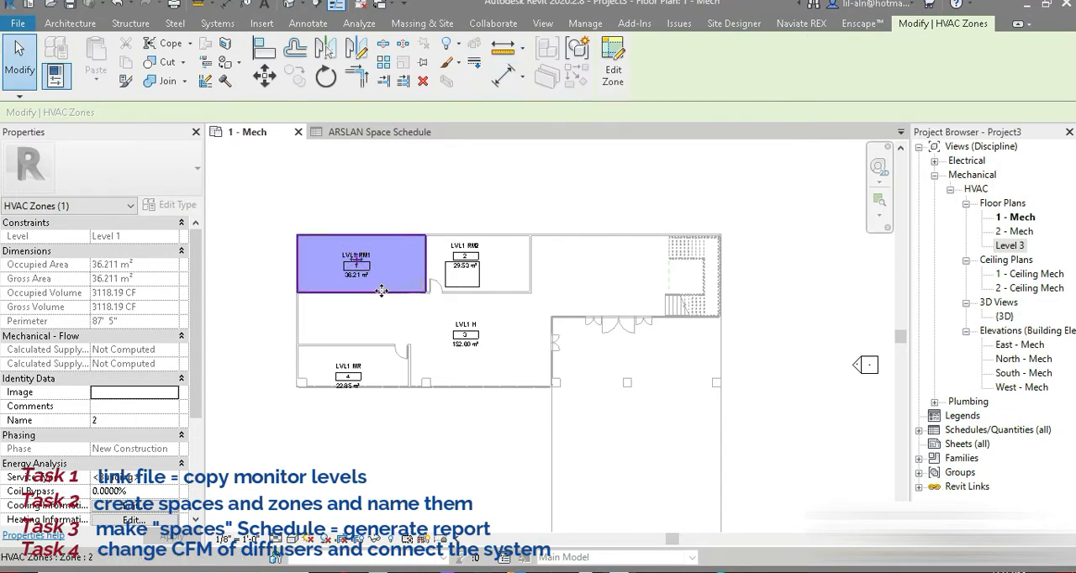
click(475, 270)
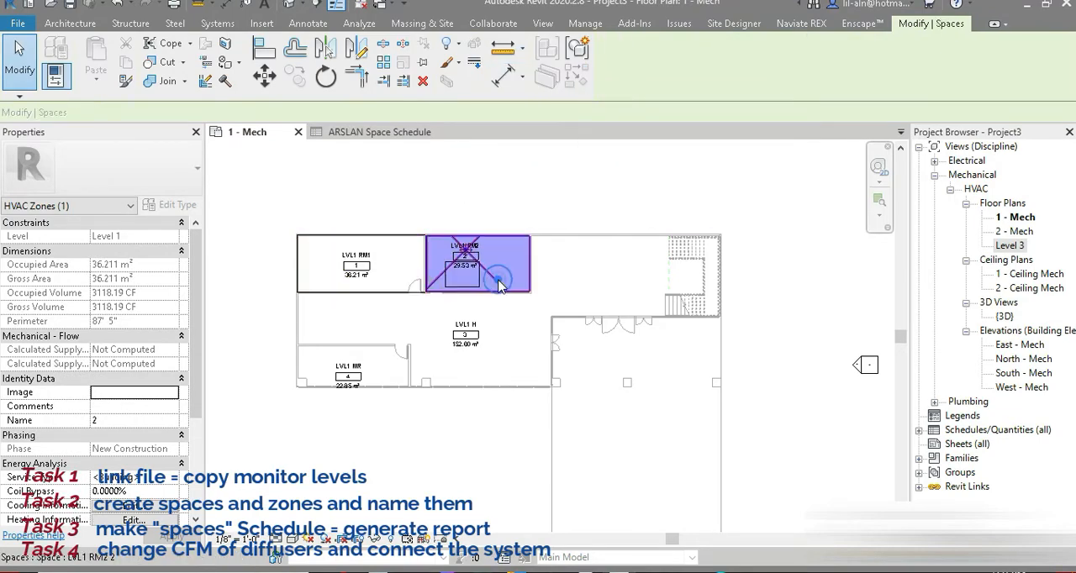
click(359, 22)
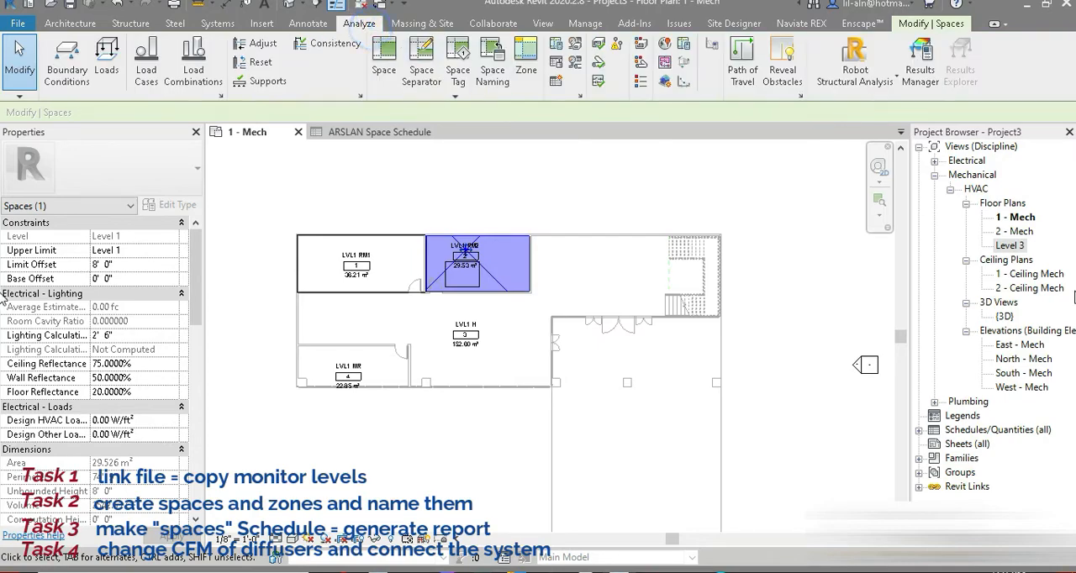
double_click(1020, 219)
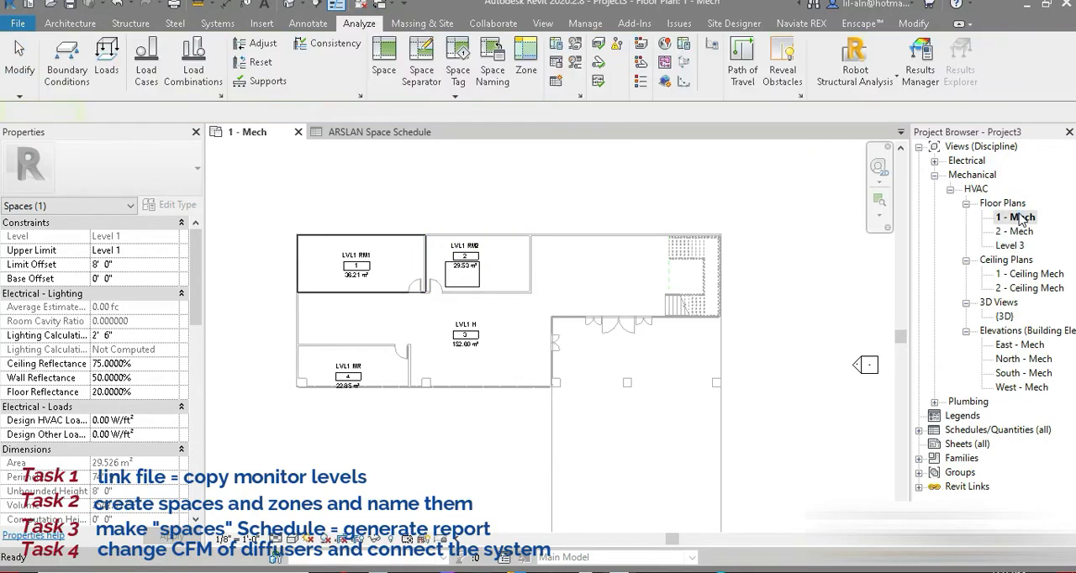
click(361, 23)
click(528, 63)
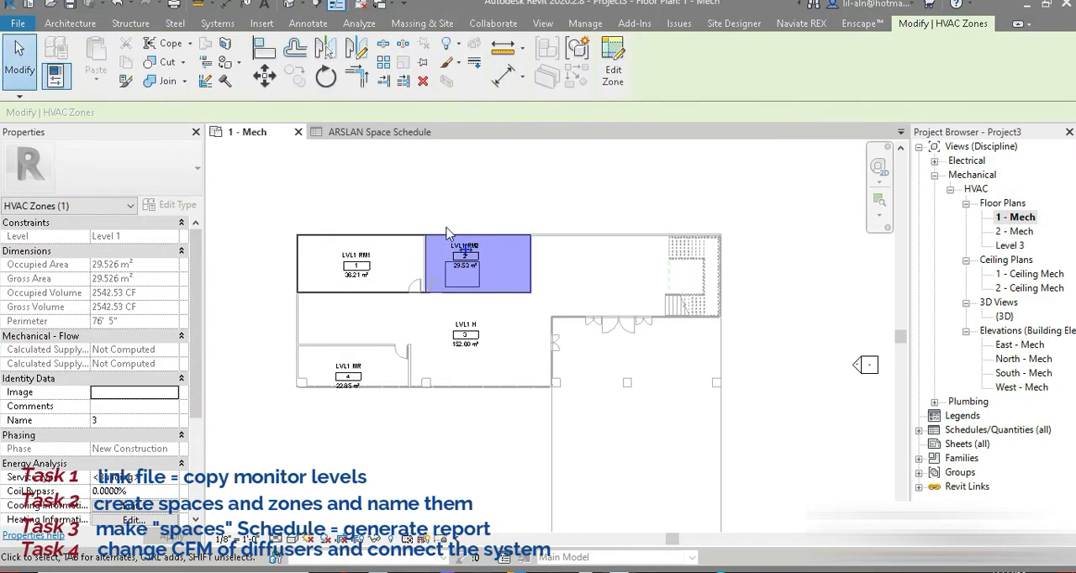
click(384, 290)
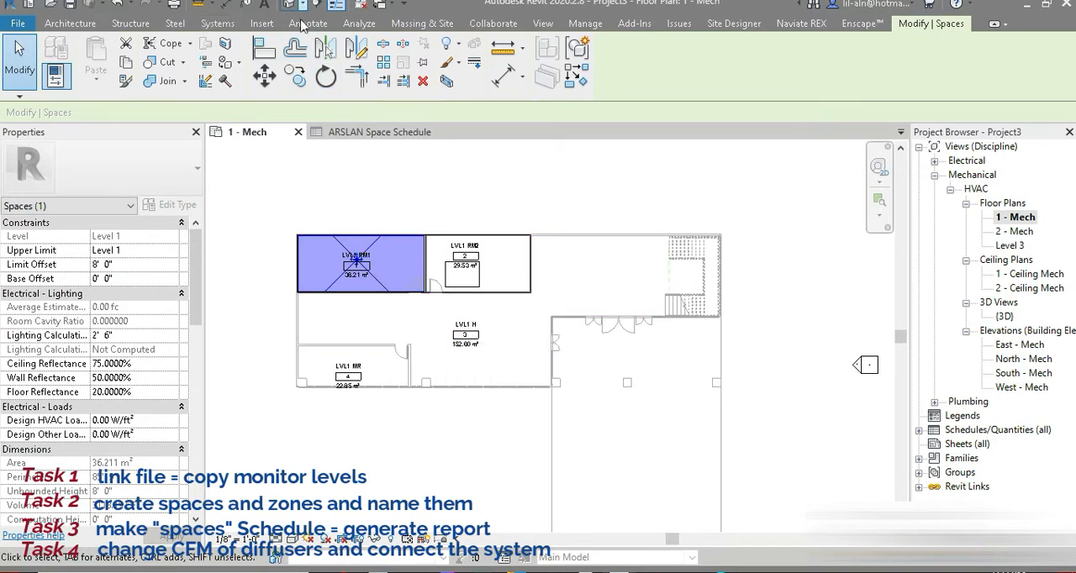
Display the System Browser and set it to list Zones.
click(539, 24)
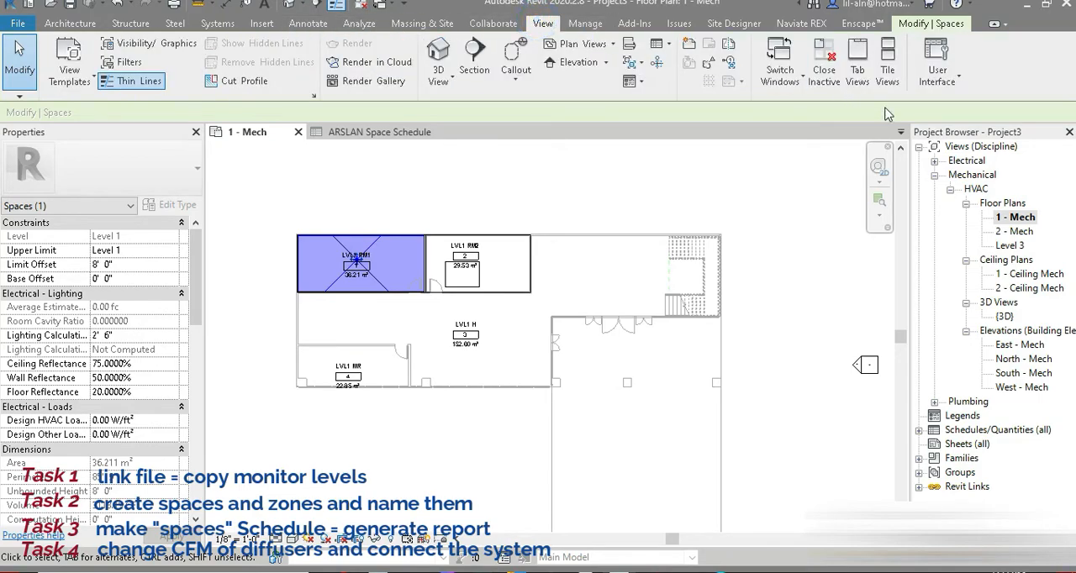
click(937, 71)
click(926, 156)
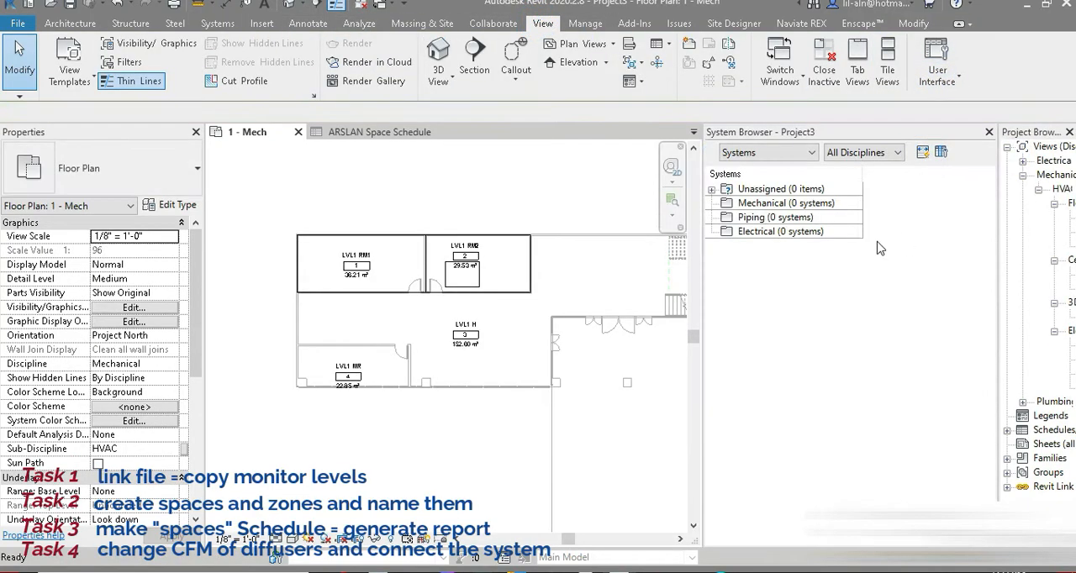
click(757, 153)
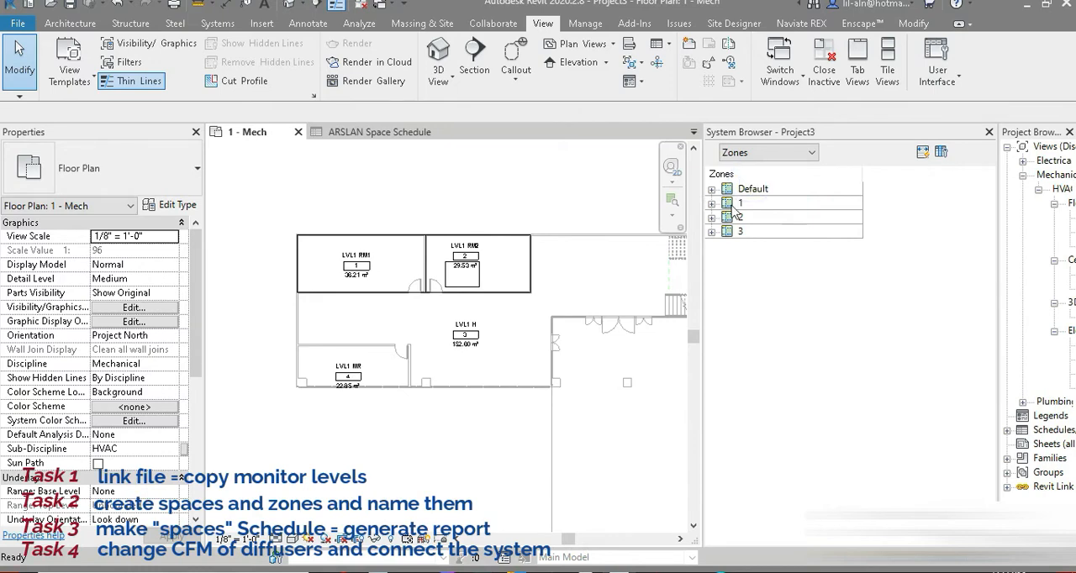
Examine which spaces belong to the Default zone and zone 1, and locate zones 1, 2 and 3 in the plan.
click(711, 203)
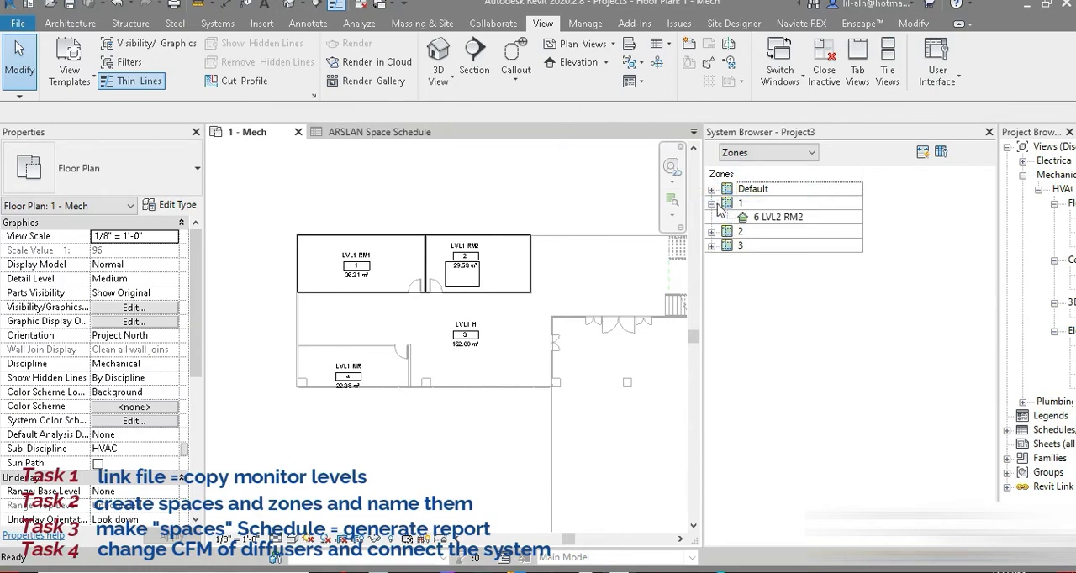
click(711, 189)
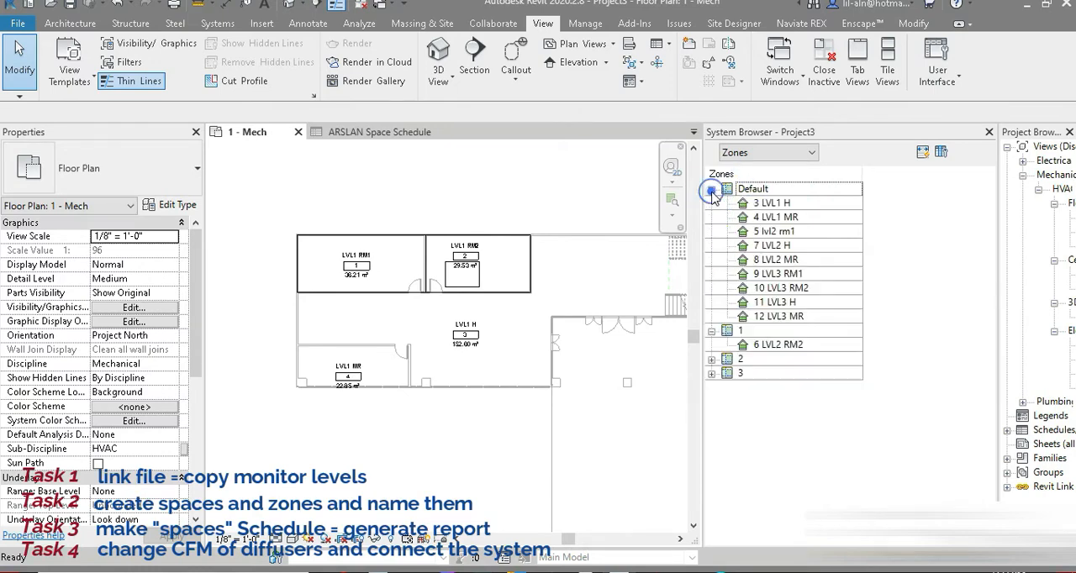
click(712, 330)
click(727, 330)
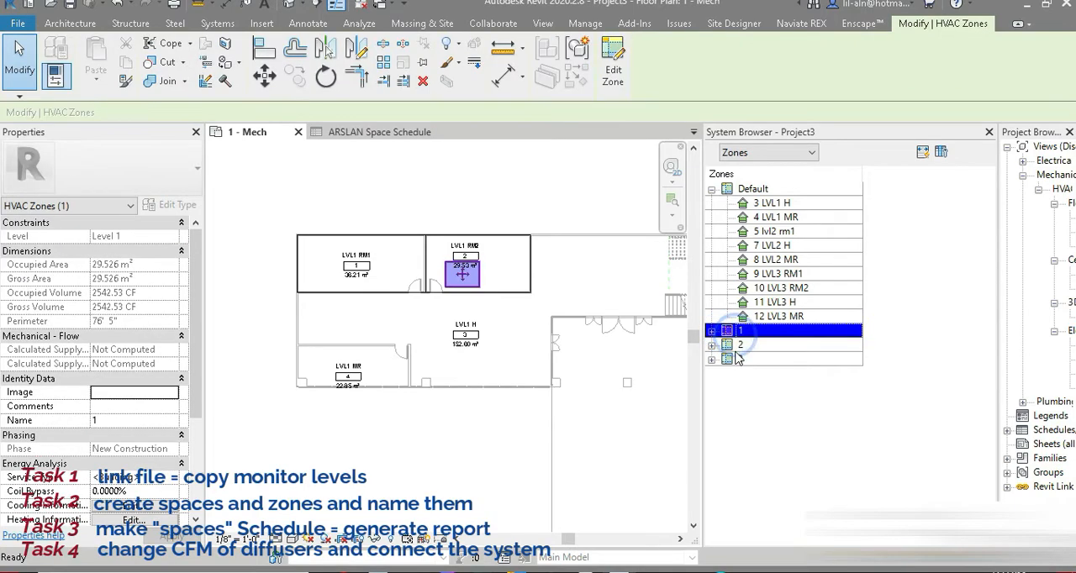
click(738, 345)
click(738, 359)
key(Escape)
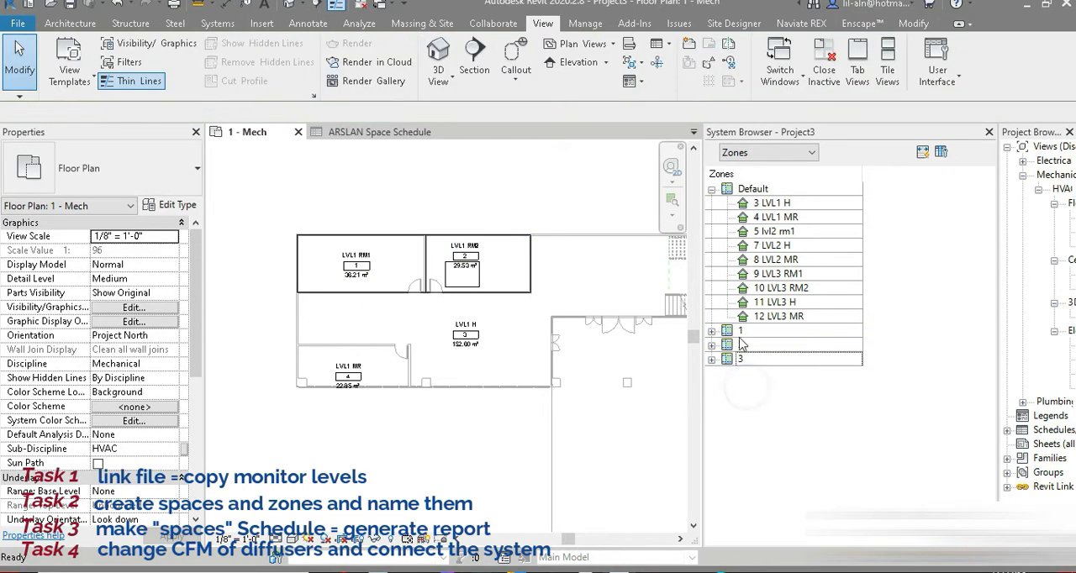
Delete zones 1, 2 and 3 from the project.
click(740, 331)
key(Delete)
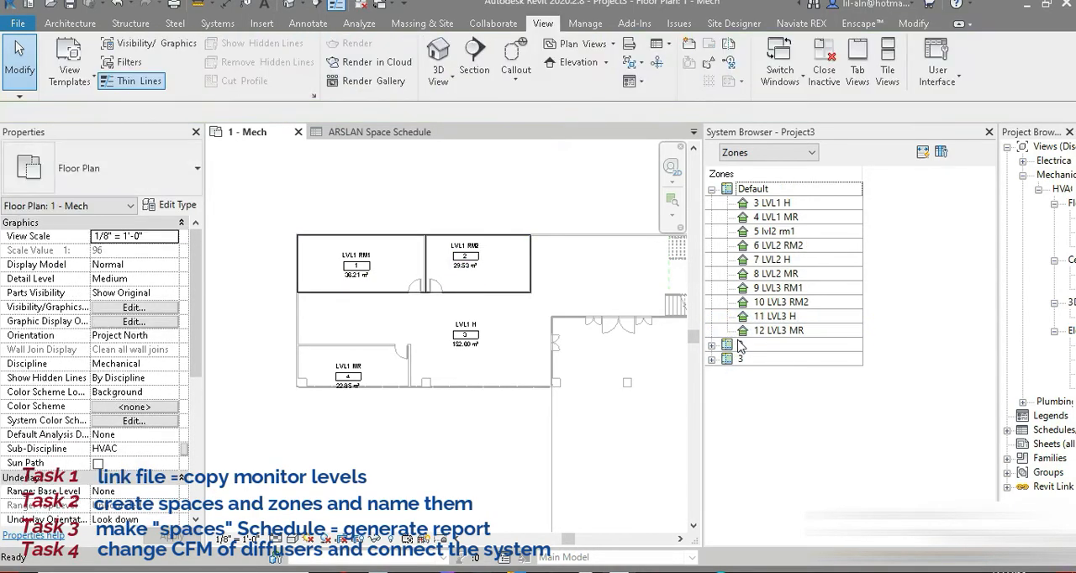
click(740, 345)
key(Delete)
click(738, 359)
key(Delete)
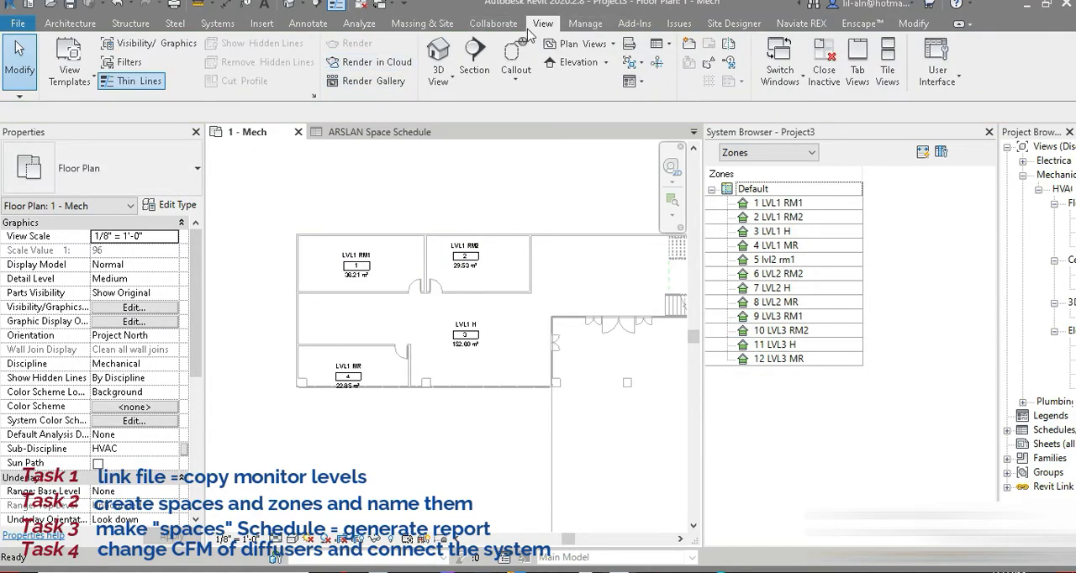
Create a new zone containing the LVL1 RM1 space and expand it in the zone list.
click(357, 25)
click(525, 63)
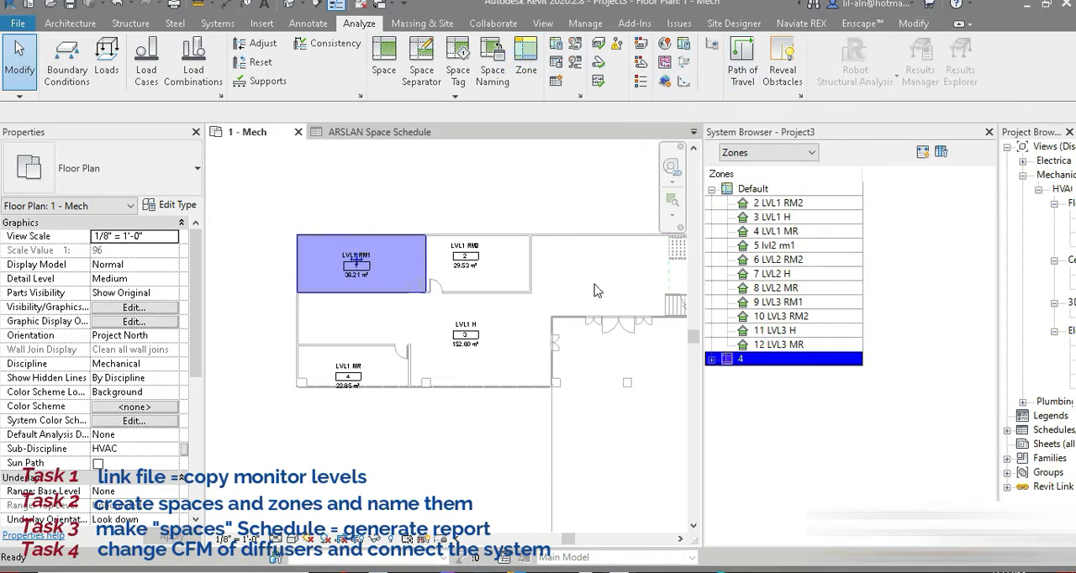
click(740, 361)
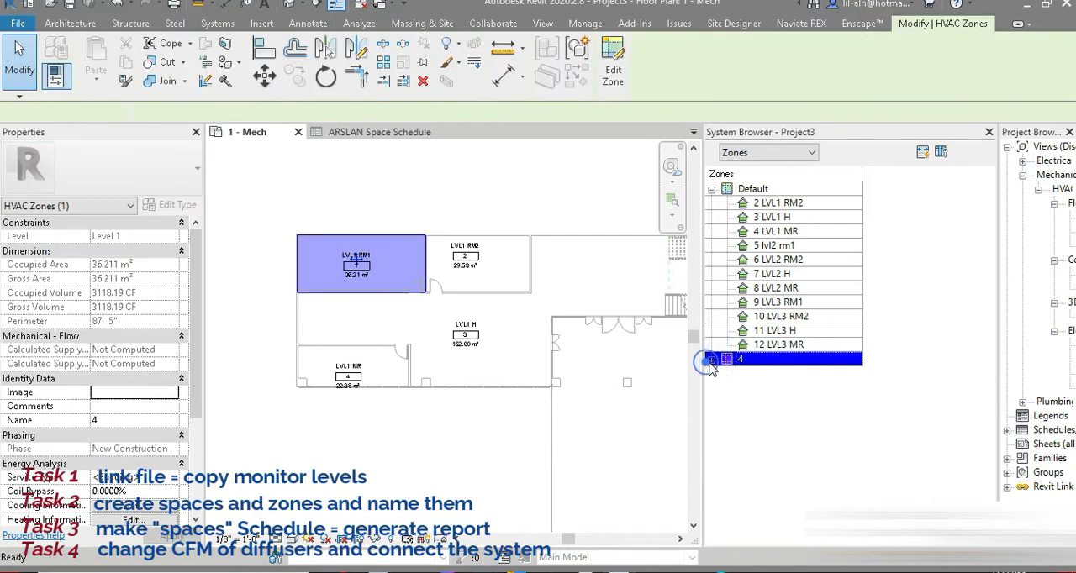
click(708, 362)
click(739, 387)
click(737, 363)
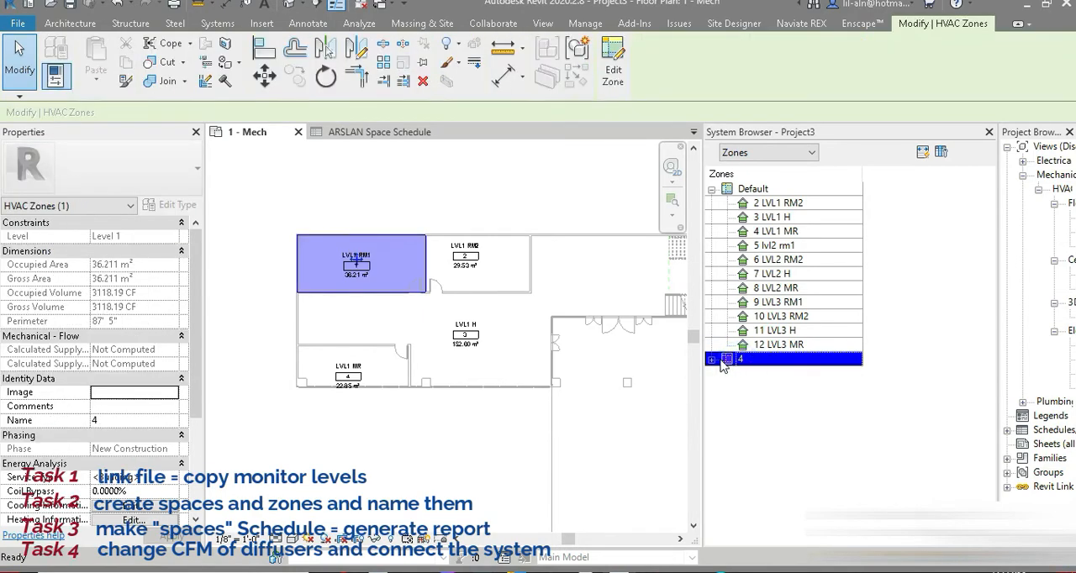
click(711, 361)
click(711, 361)
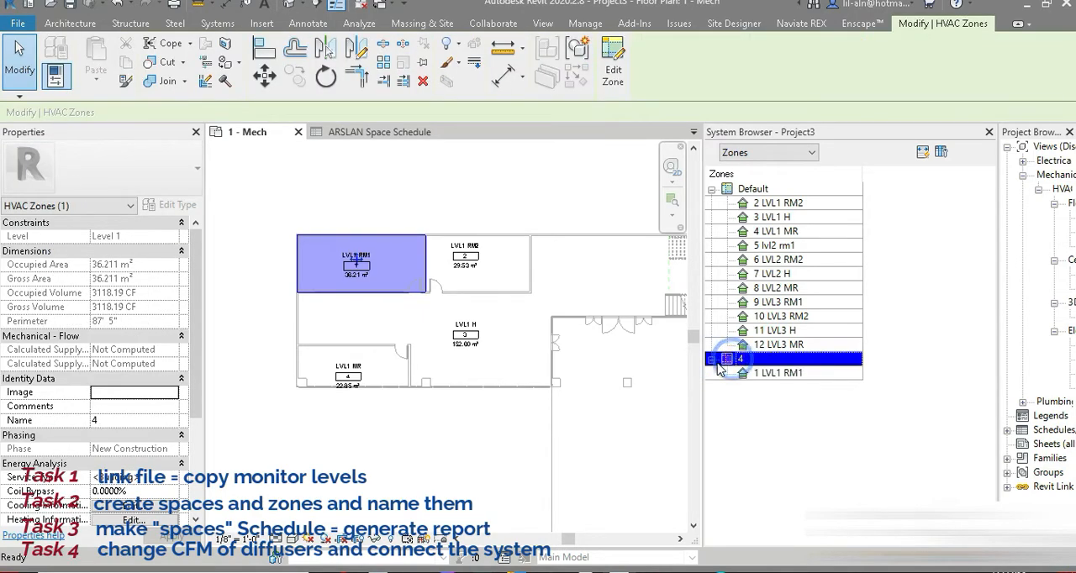
Edit the LVL1 RM1 zone to add the LVL1 RM2 space, and finish editing the zone.
right_click(741, 360)
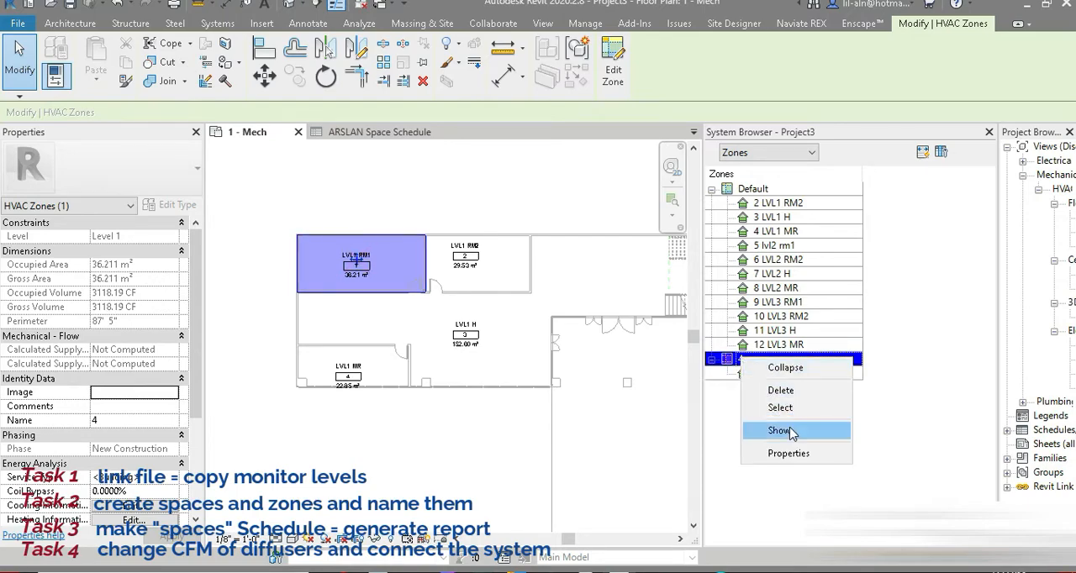
click(788, 453)
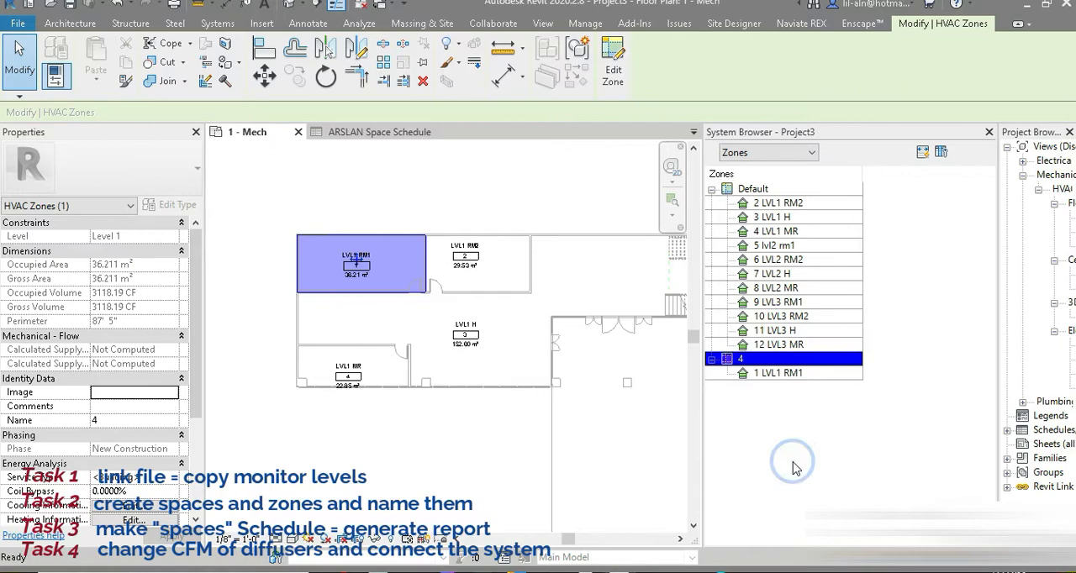
click(612, 76)
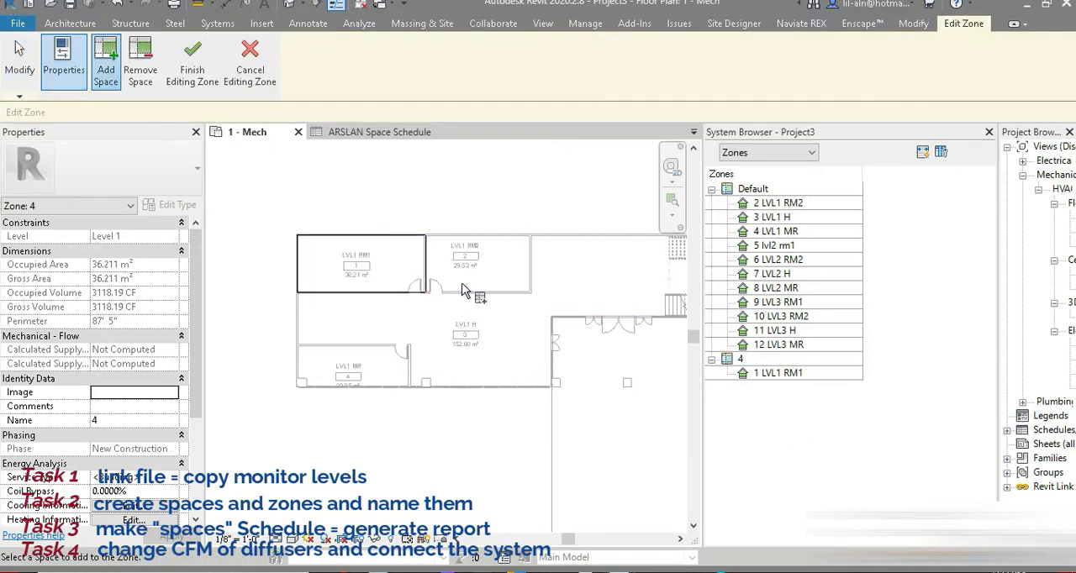
click(489, 290)
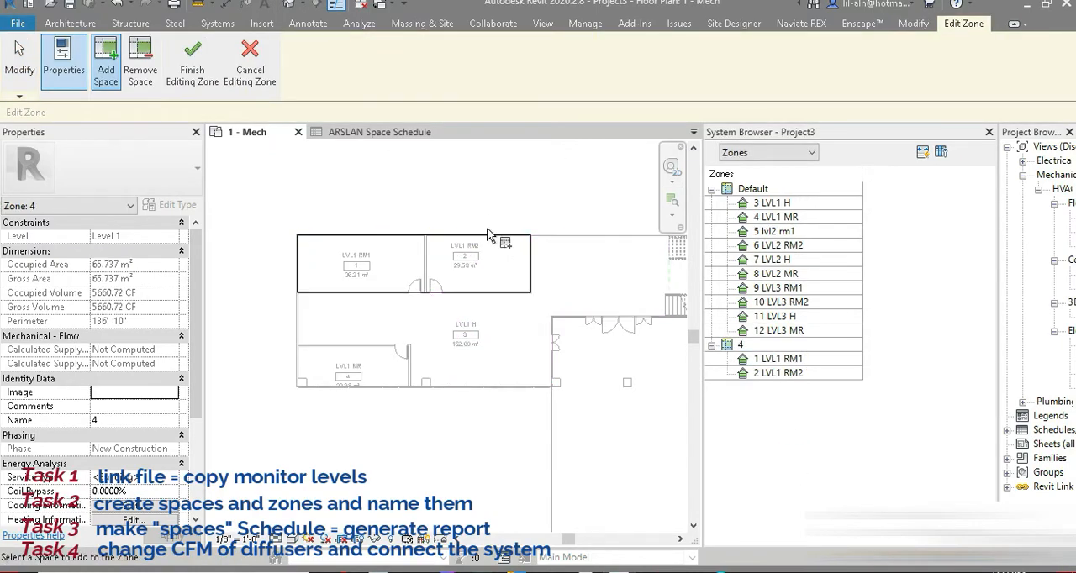
click(172, 74)
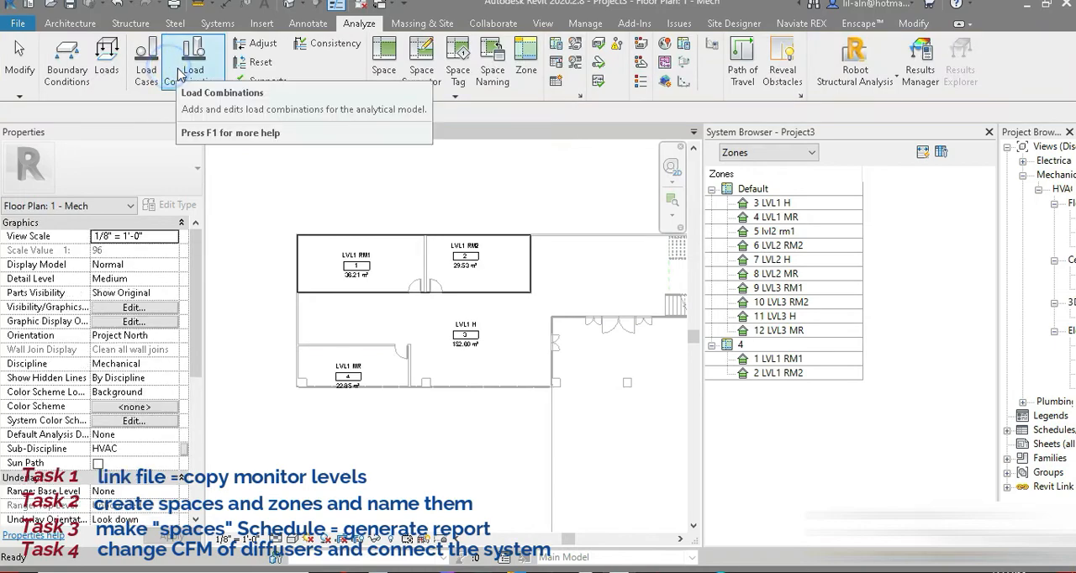
Create two further level 1 zones, one containing the LVL1 H space and one containing the LVL1 MR space.
click(533, 71)
click(476, 345)
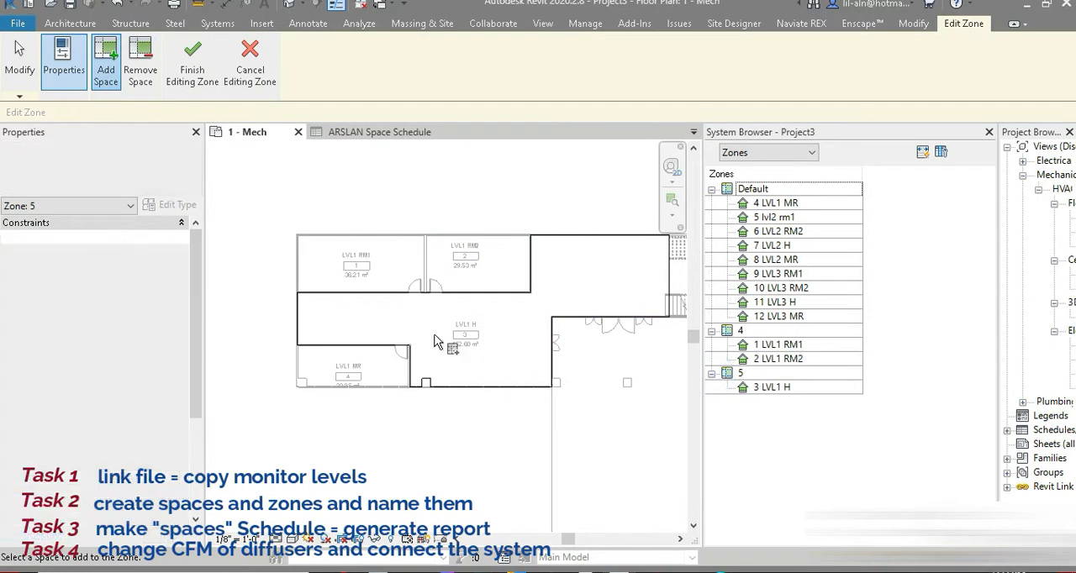
click(192, 67)
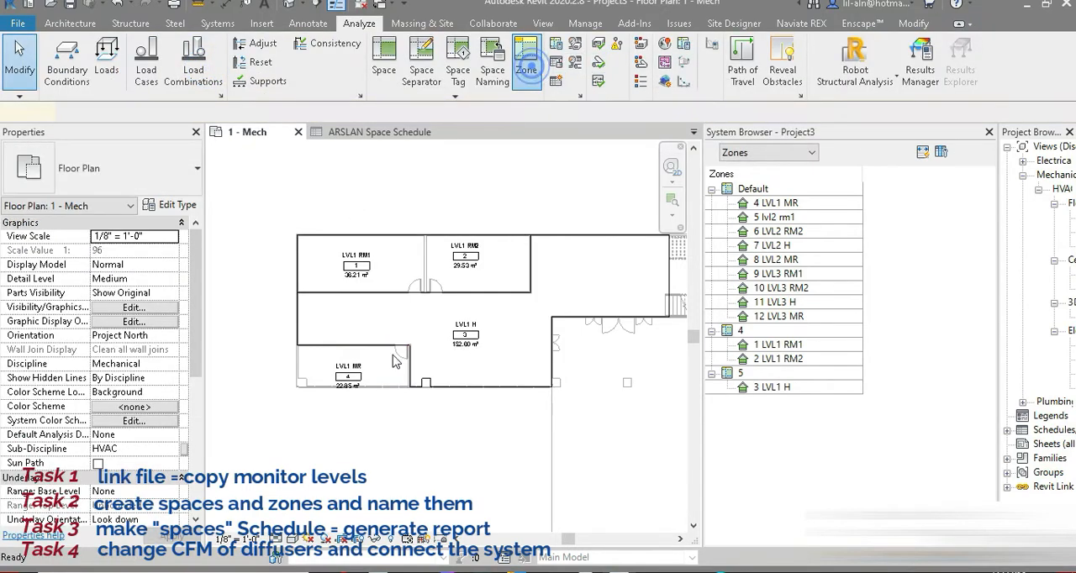
click(535, 72)
click(375, 384)
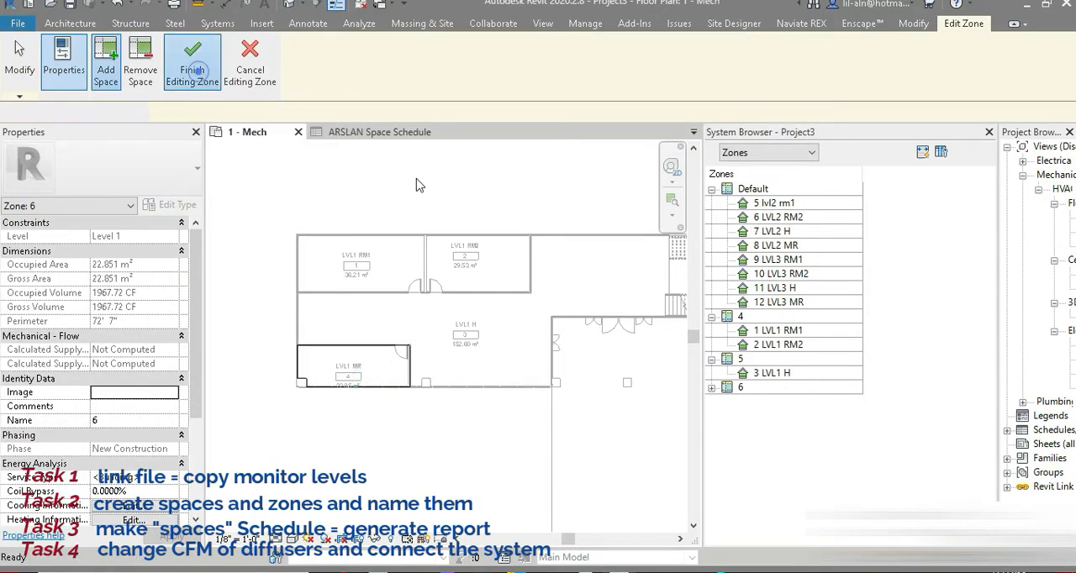
click(192, 67)
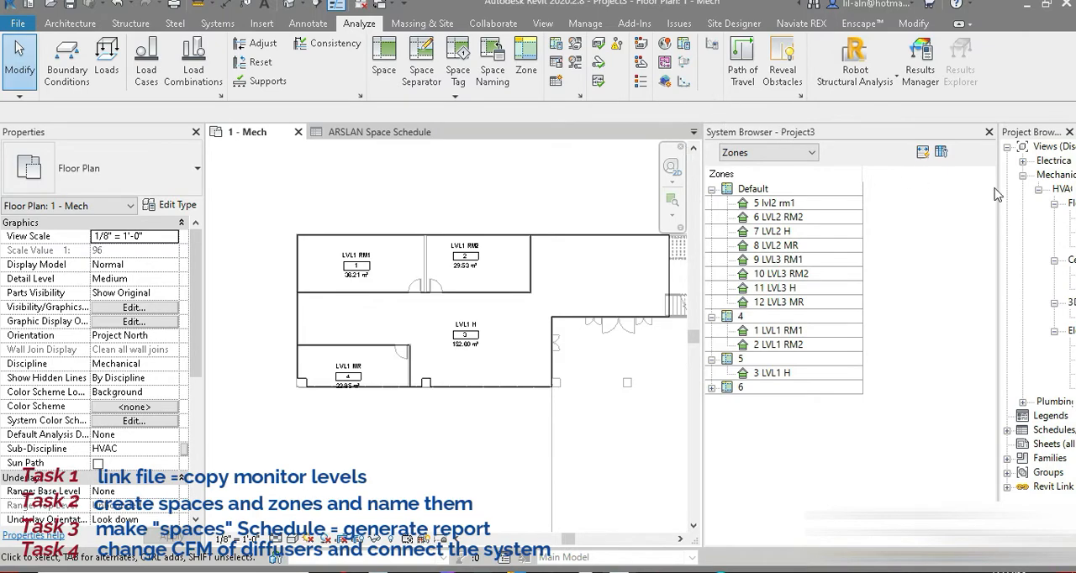
Close the 1 - Mech floor plan and open the 2 - Mech floor plan.
click(297, 133)
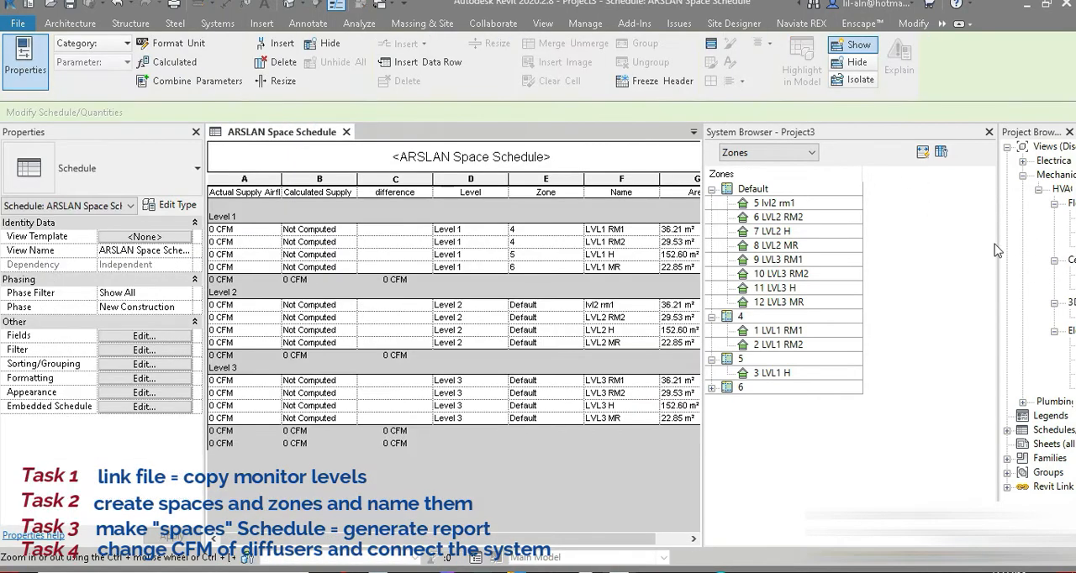
double_click(1068, 241)
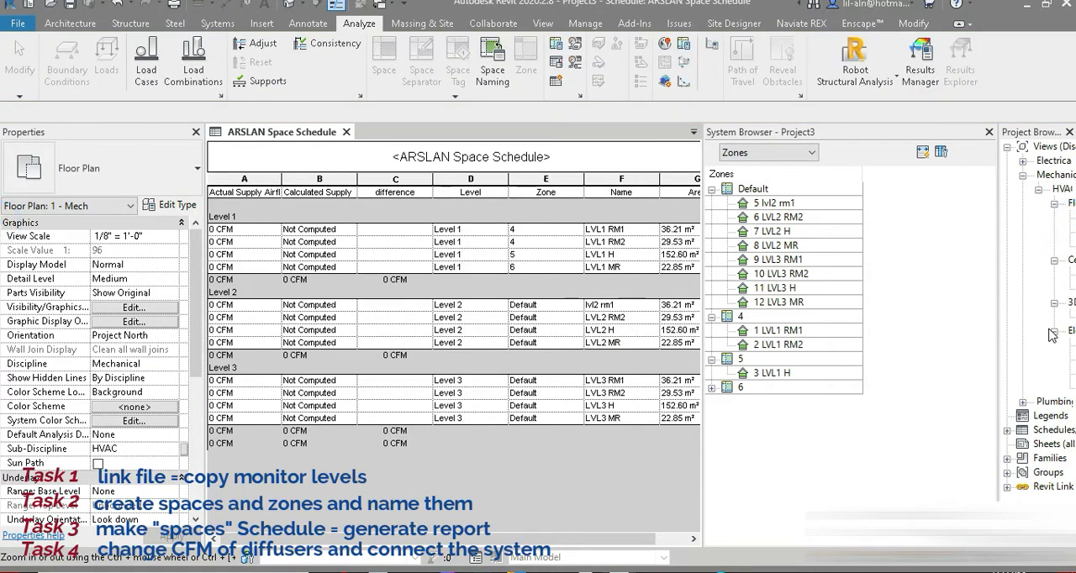
double_click(1055, 231)
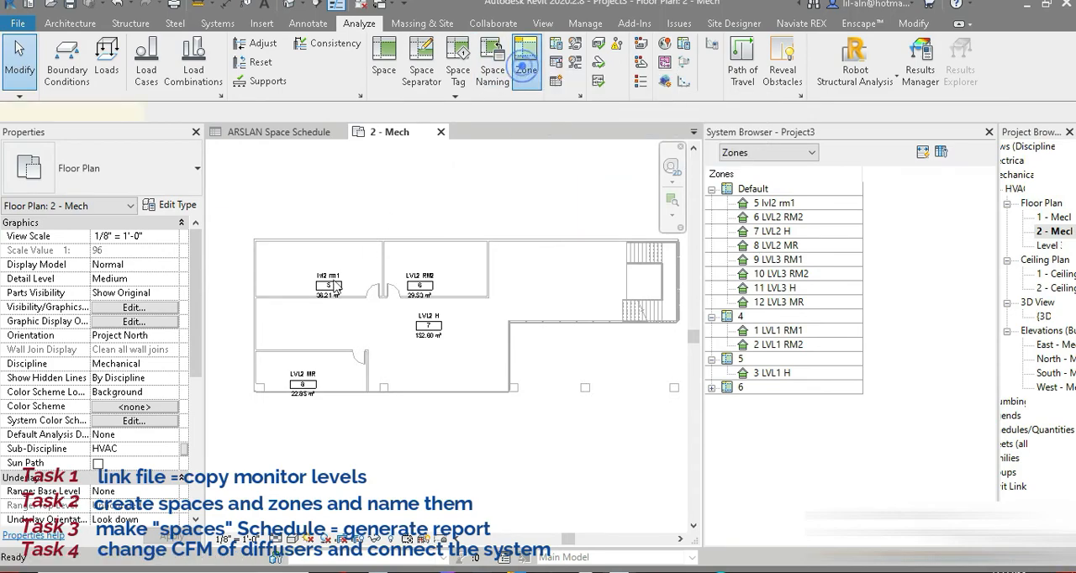
Create a zone on level 2 containing the LVL2 RM1 and LVL2 RM2 spaces, and finish editing it.
click(526, 63)
click(349, 301)
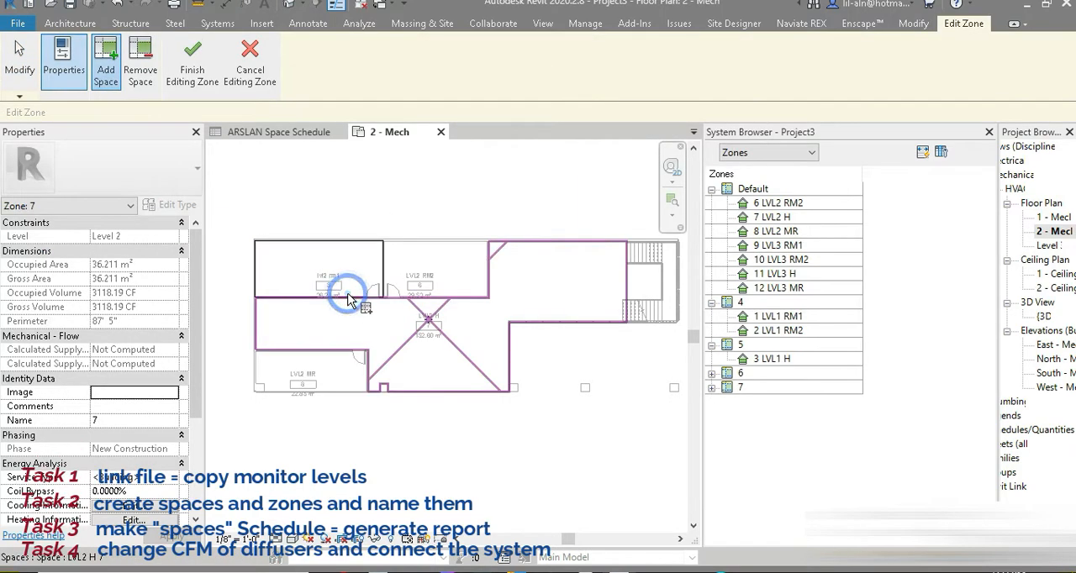
click(436, 294)
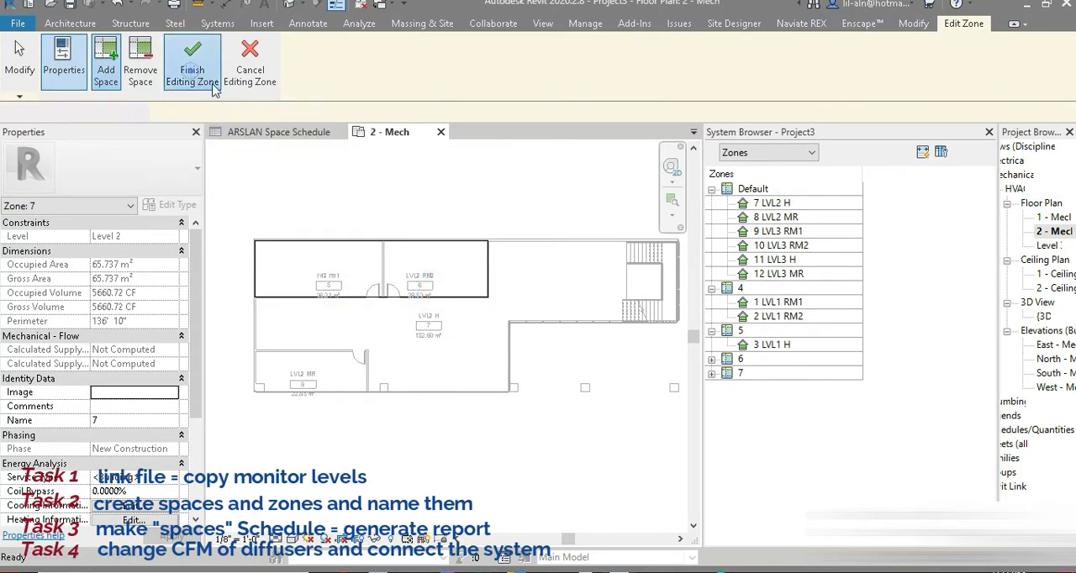
click(191, 66)
Create two further level 2 zones, one containing the LVL2 H space and one containing the LVL2 MR space.
click(527, 63)
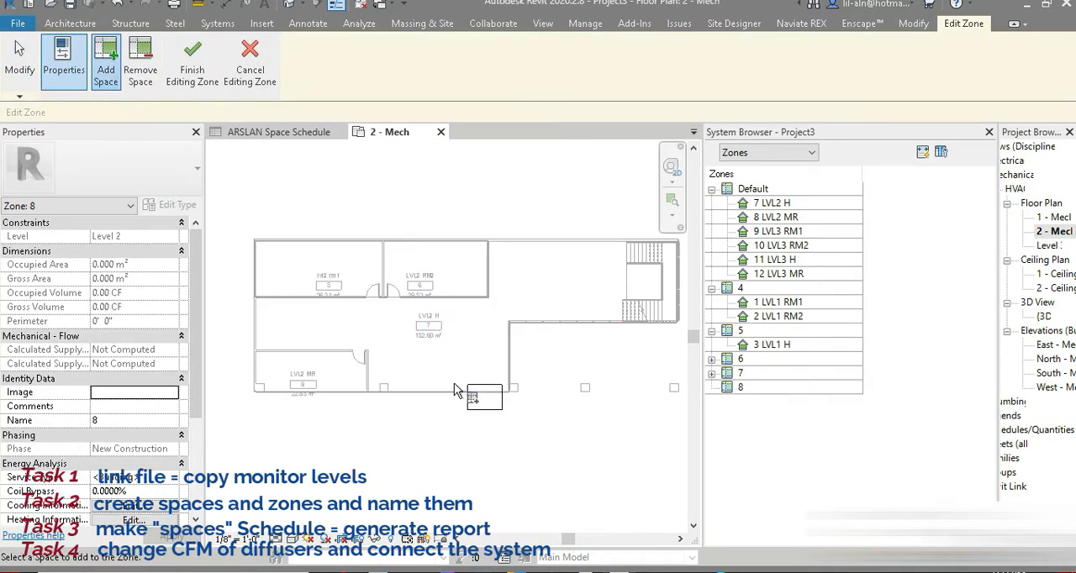
click(438, 389)
click(192, 65)
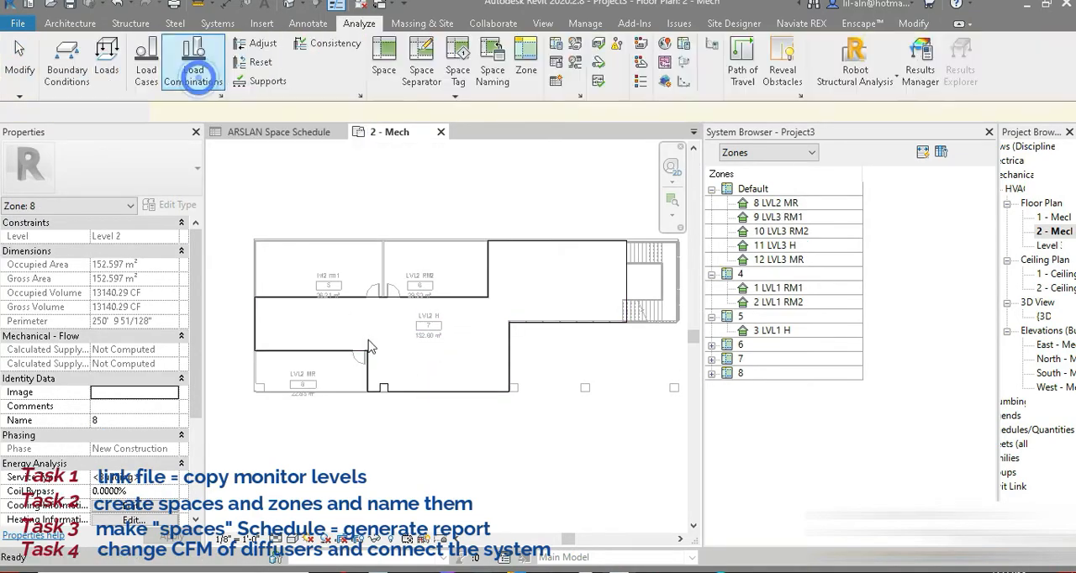
click(526, 63)
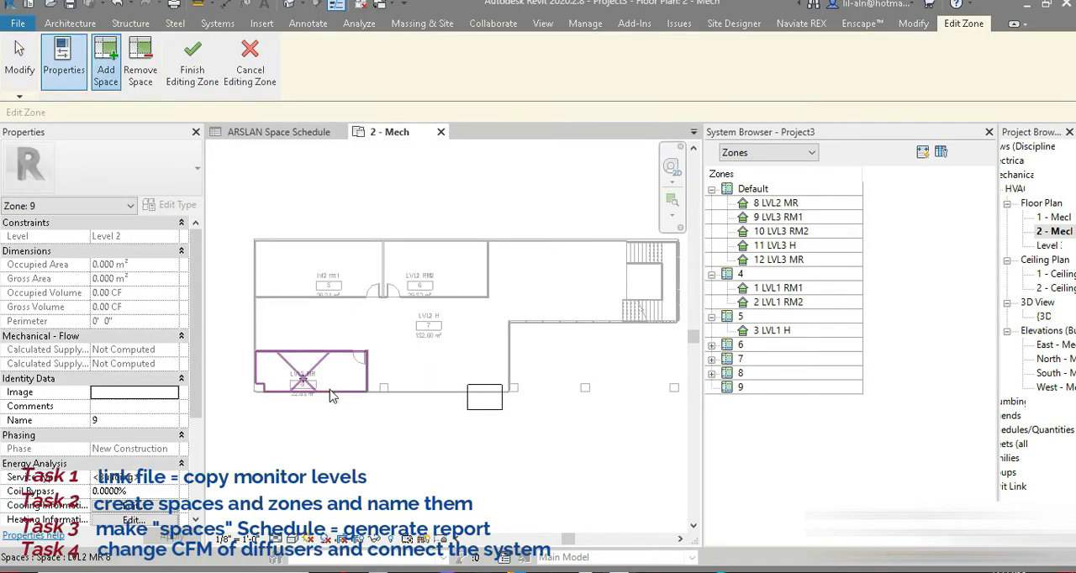
click(311, 370)
click(195, 74)
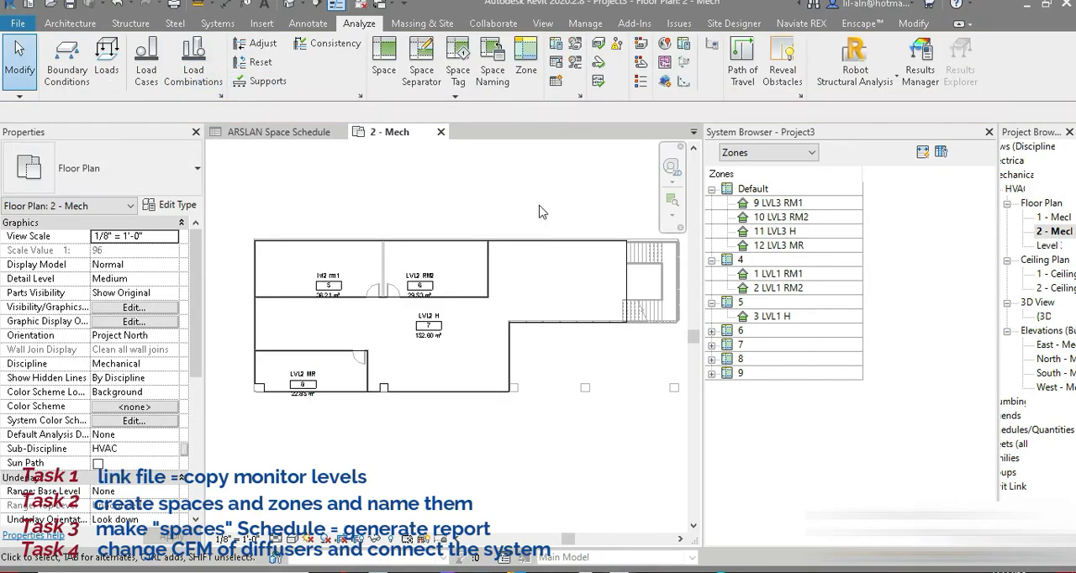
double_click(1050, 245)
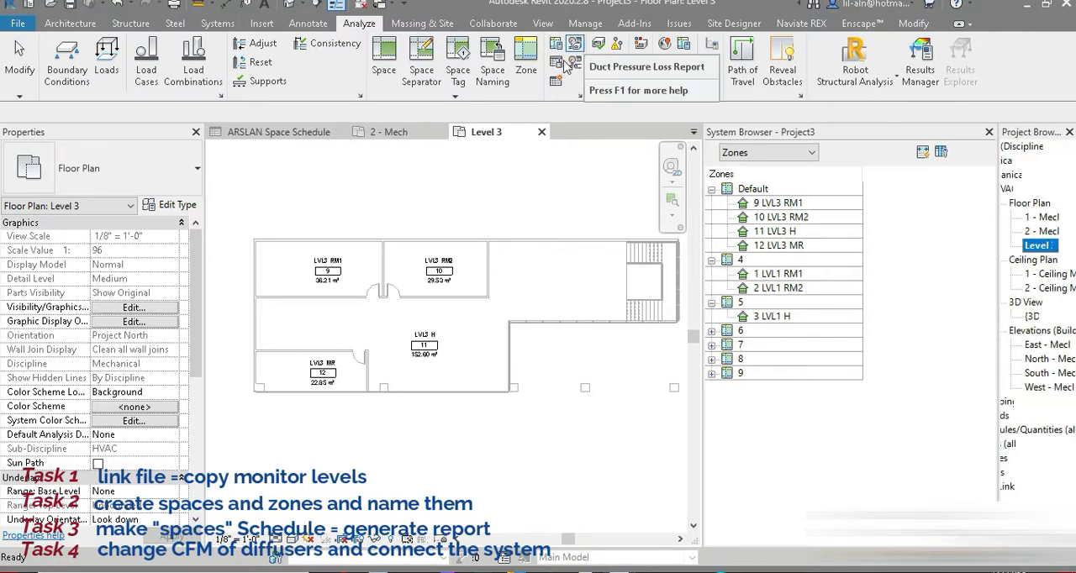
click(527, 59)
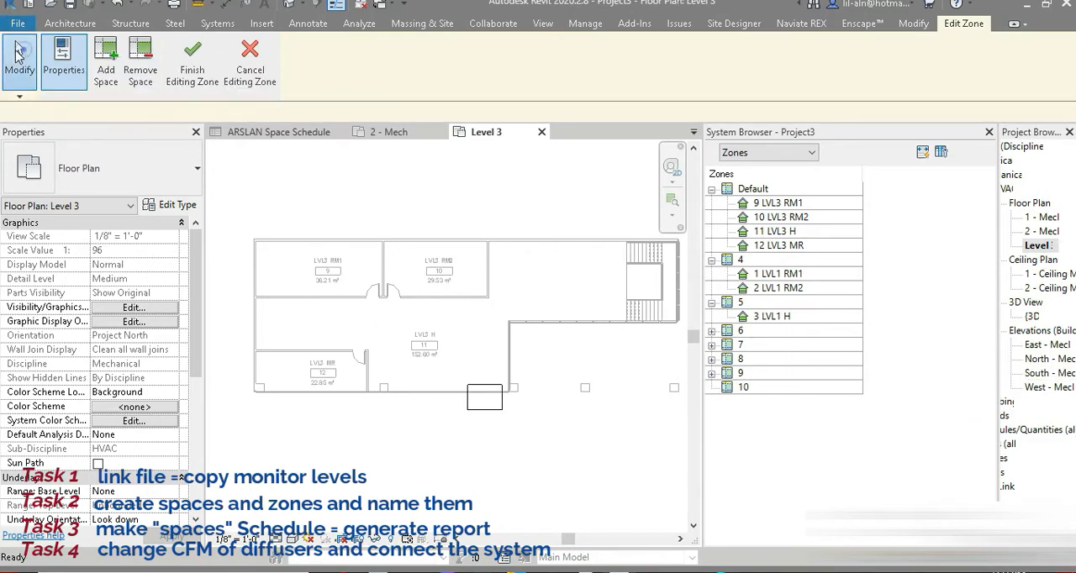
click(250, 69)
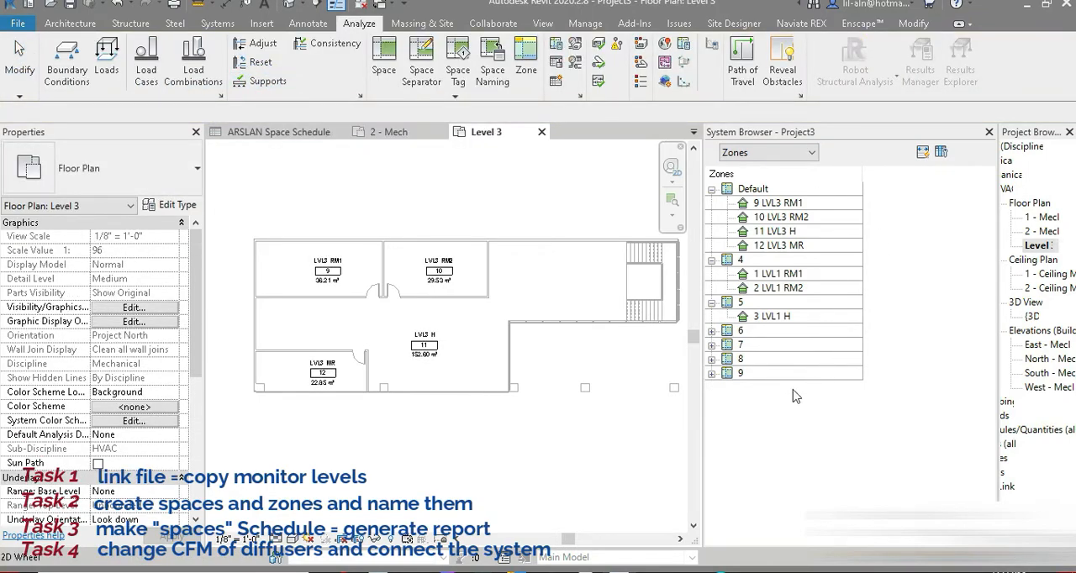
Open the South - Mech elevation and examine the Level 3 line and its level head.
click(1046, 247)
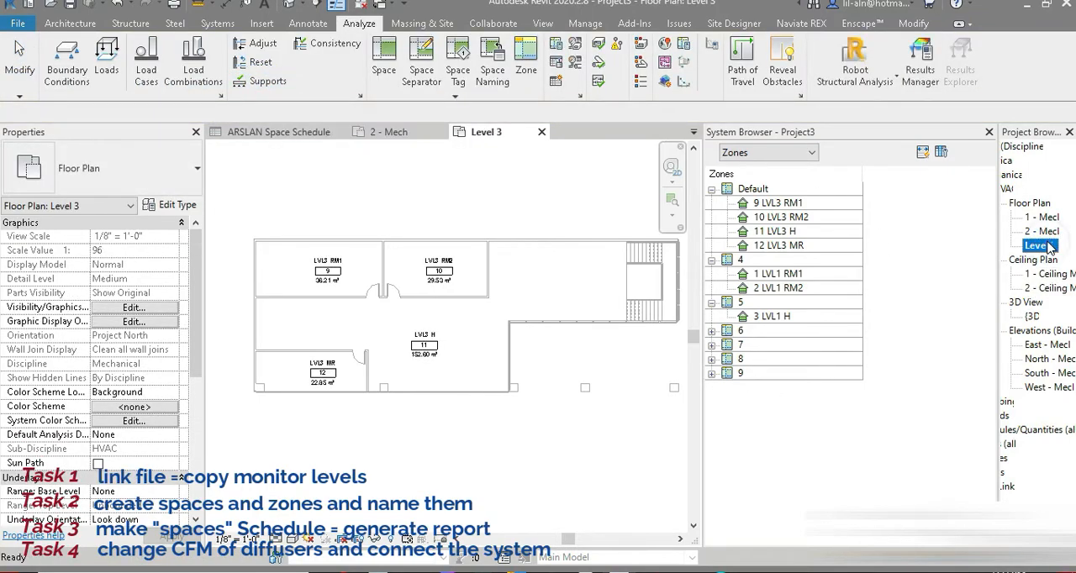
double_click(1058, 375)
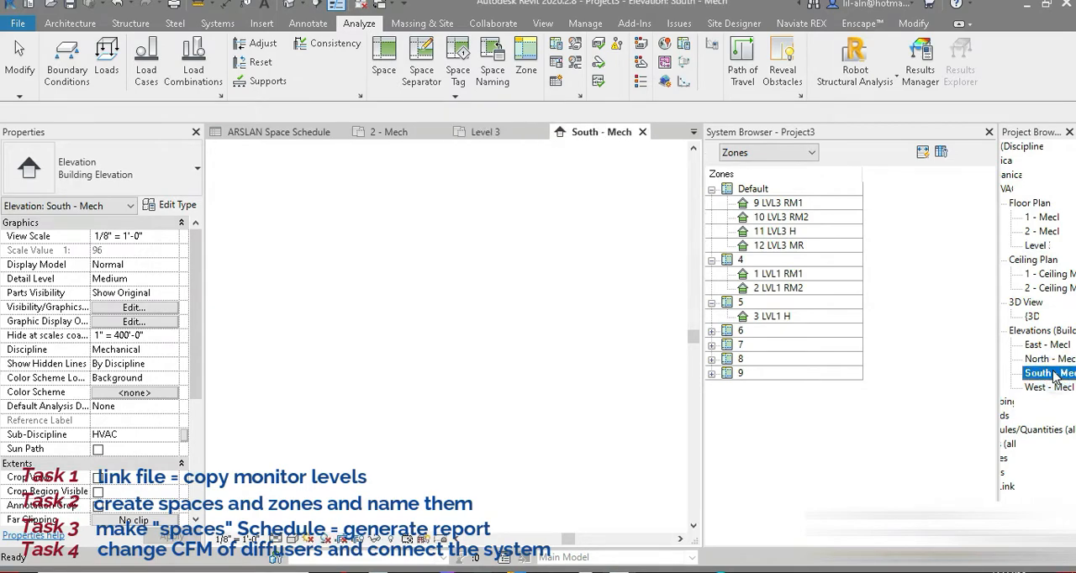
scroll(637, 325, up, 3)
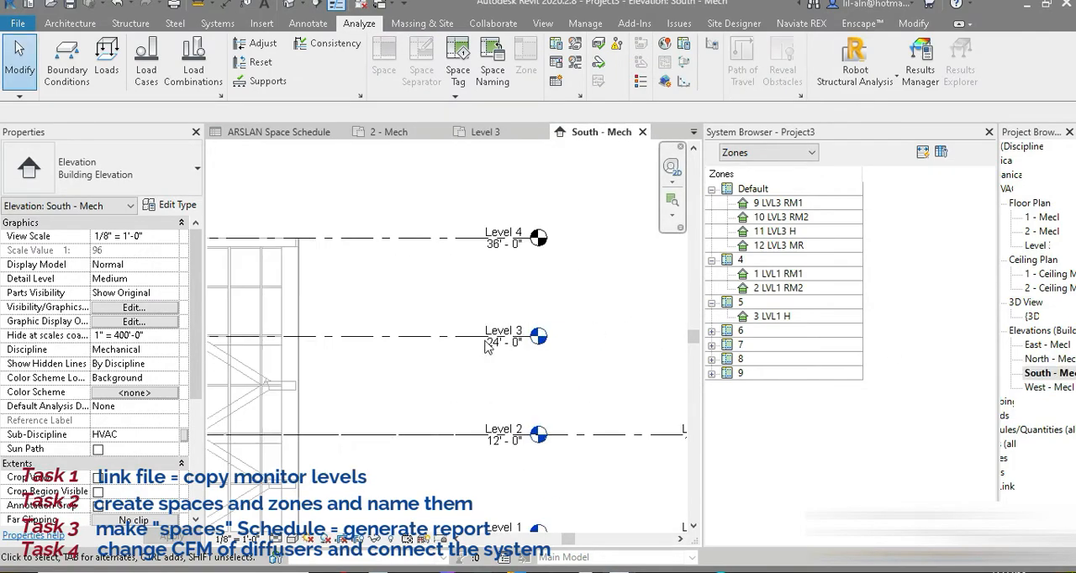
click(401, 336)
scroll(401, 336, up, 1)
click(523, 394)
Delete the existing Level 3 floor plan view from the project.
click(1034, 245)
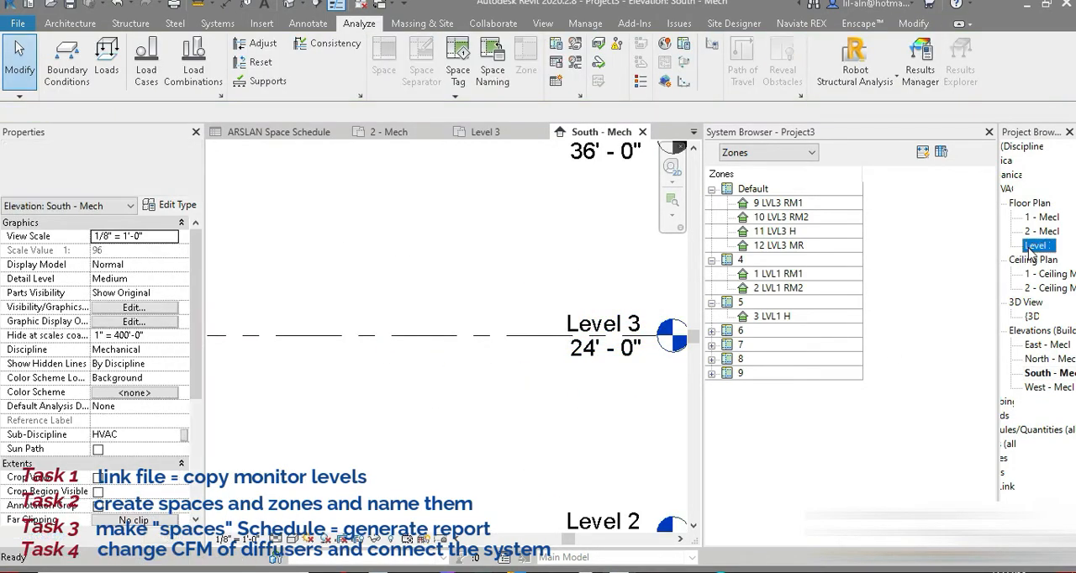
right_click(1032, 251)
click(903, 400)
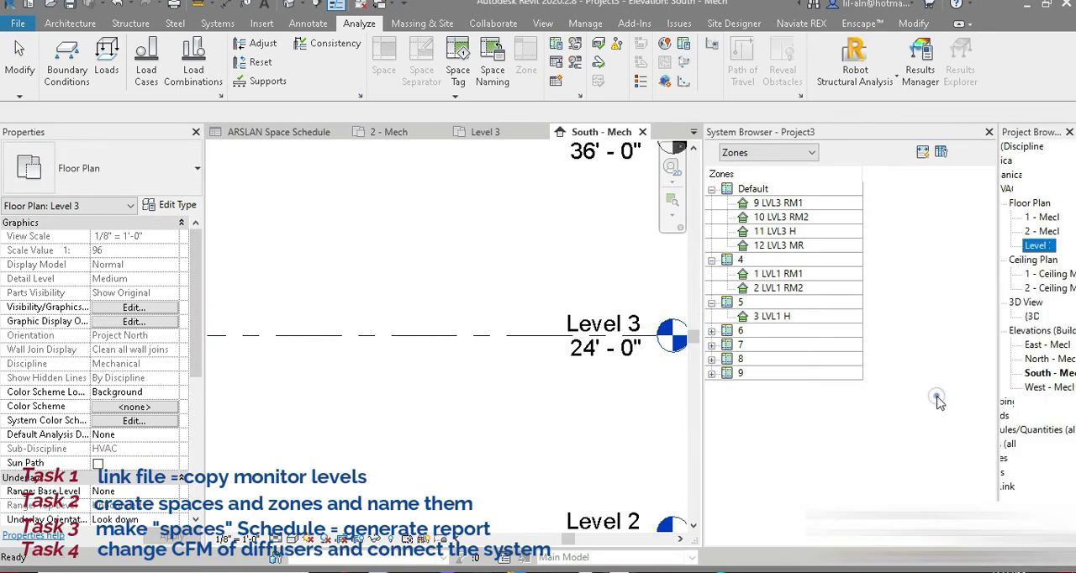
Create a new floor plan view for Level 3 with duplication of existing views disabled.
click(543, 23)
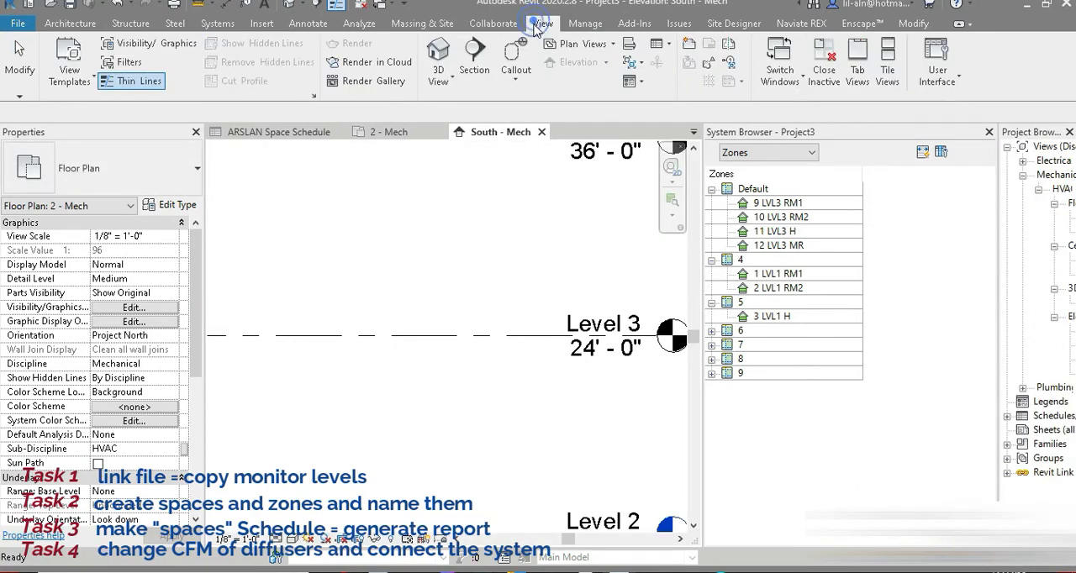
click(580, 43)
click(587, 72)
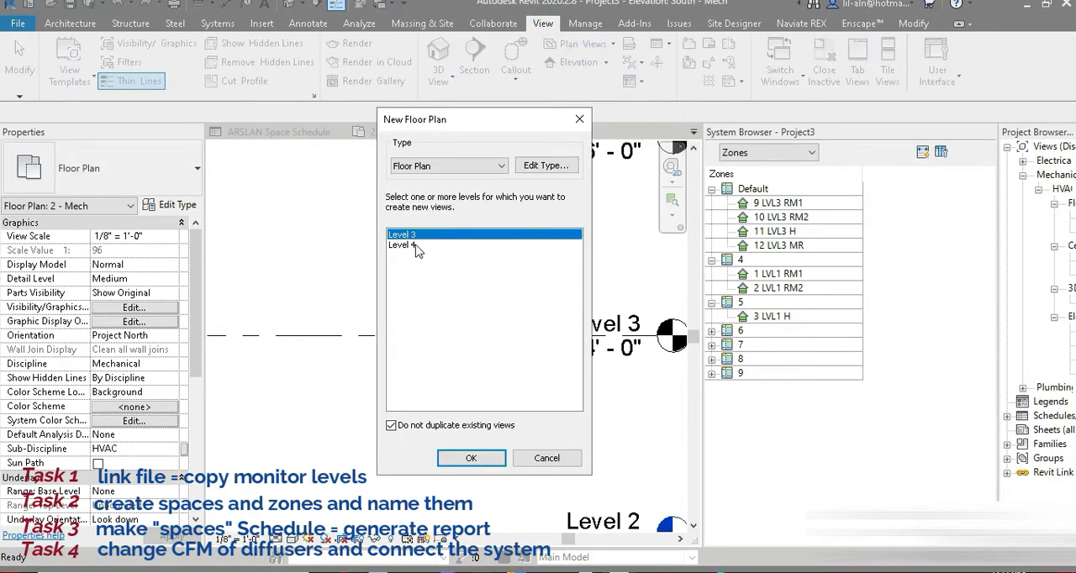
click(471, 458)
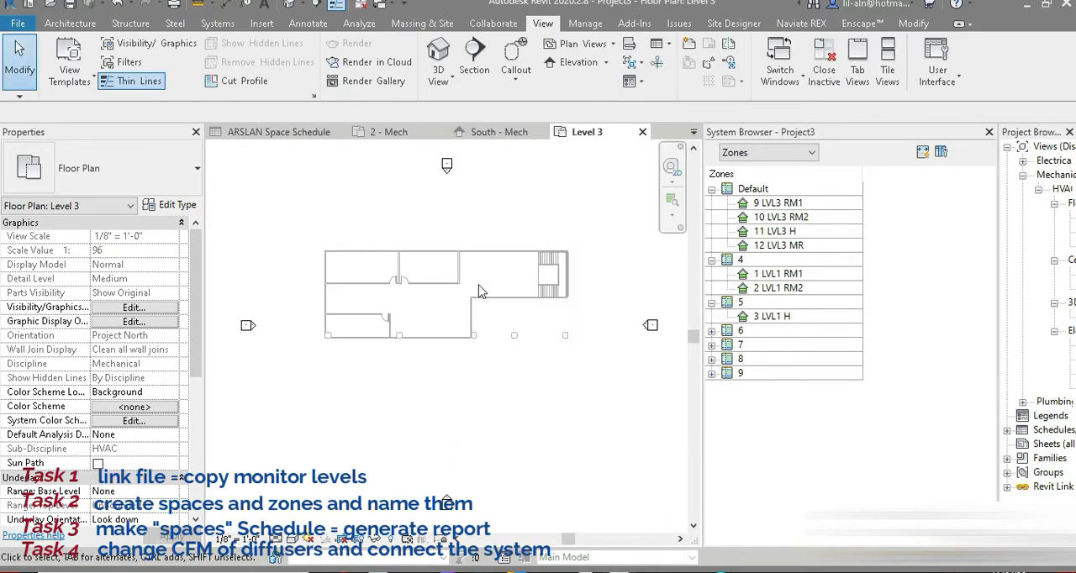
scroll(438, 286, up, 3)
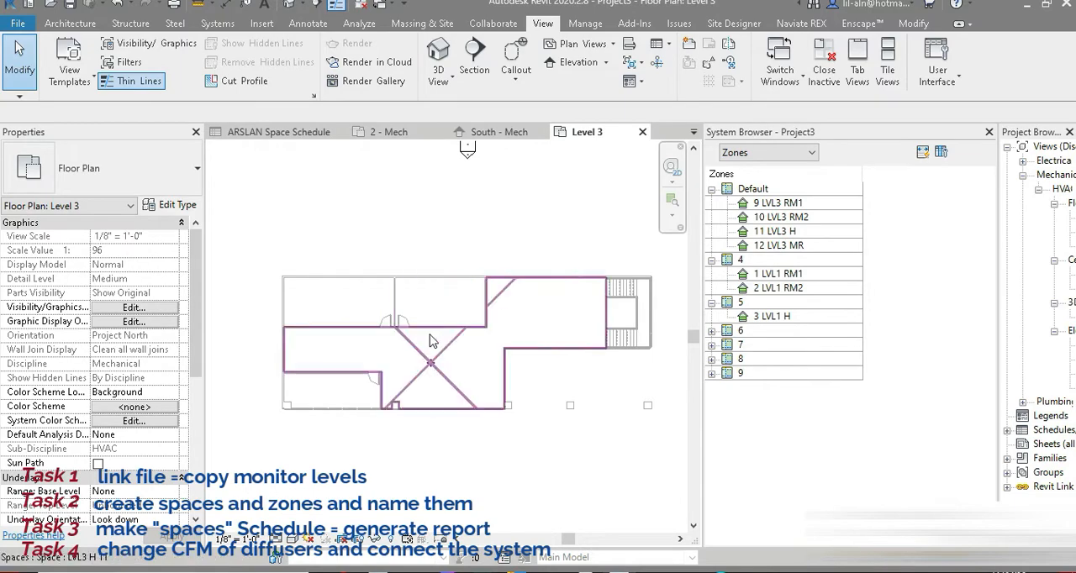
Select the LVL3 H, LVL3 RM2, LVL3 RM1 and LVL3 MR spaces one by one in the zone list to locate them in the plan.
click(356, 25)
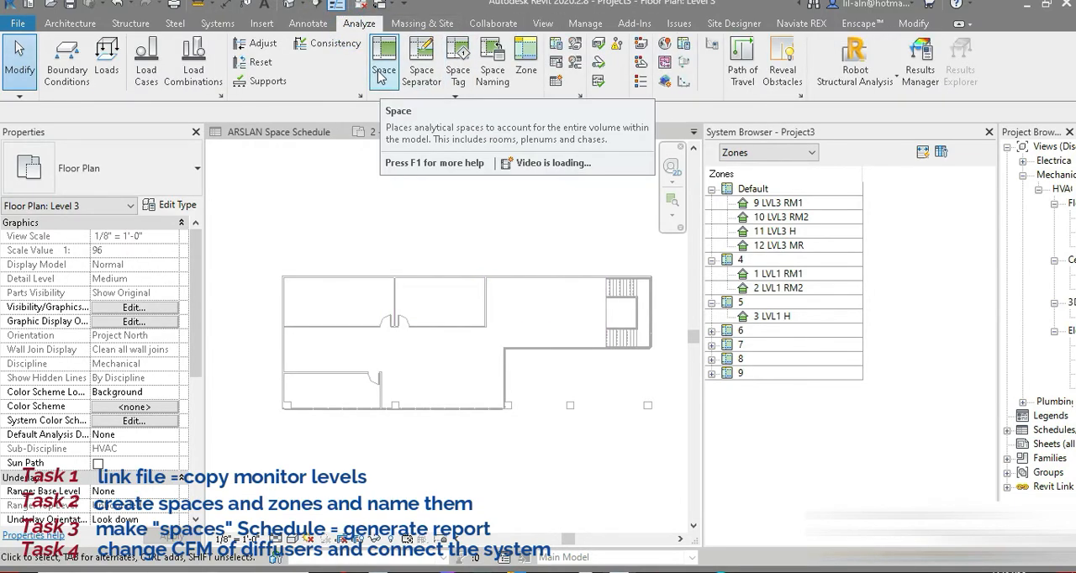
click(757, 152)
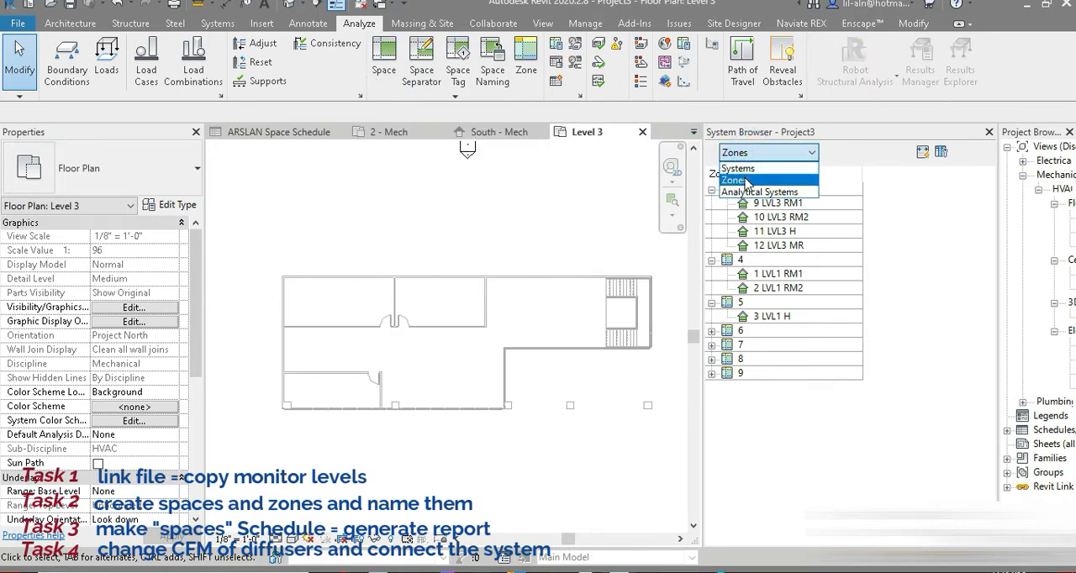
click(746, 180)
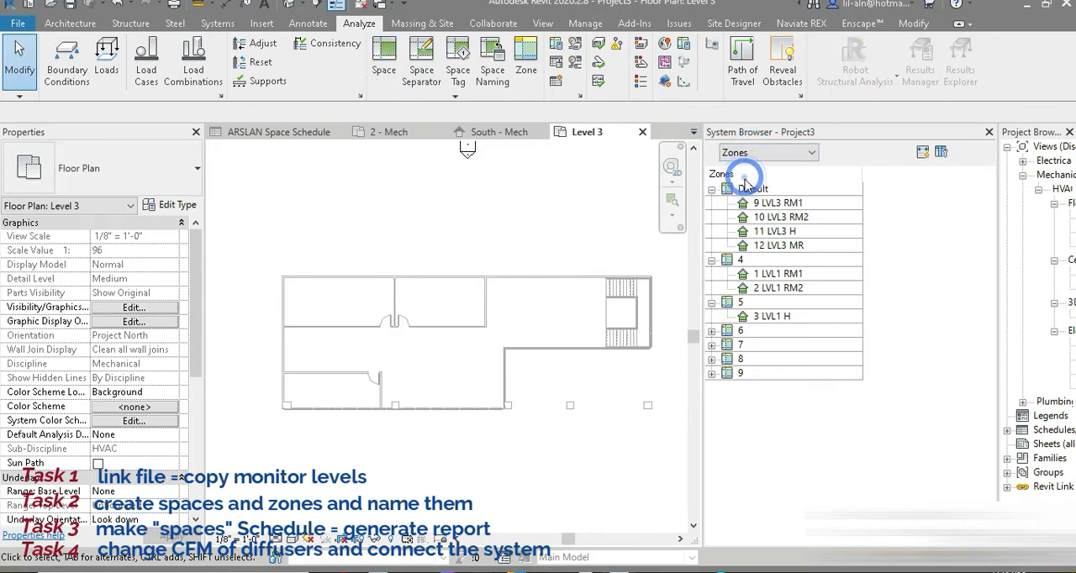
click(787, 232)
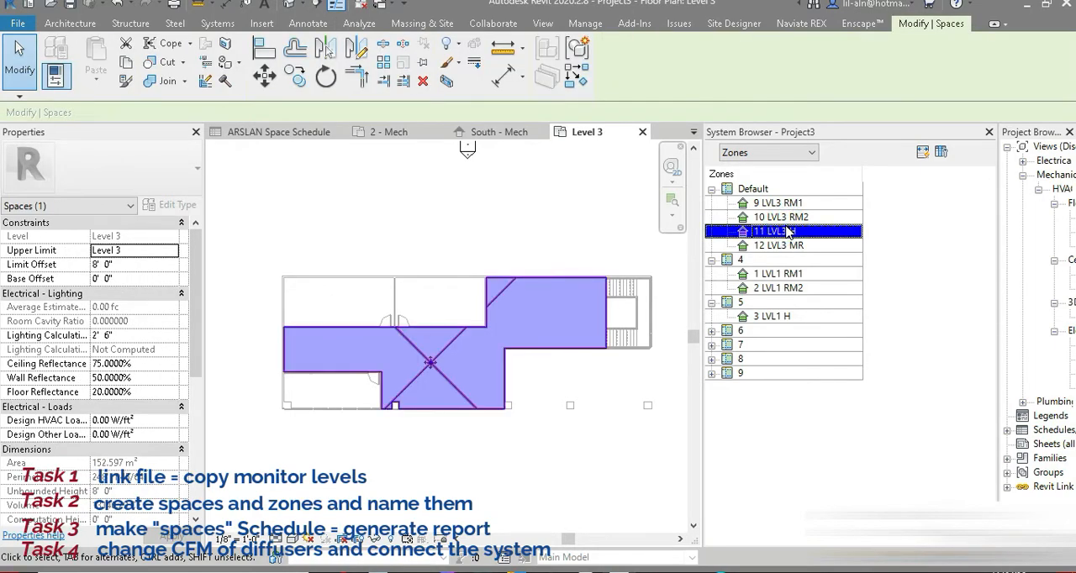
click(788, 218)
click(784, 203)
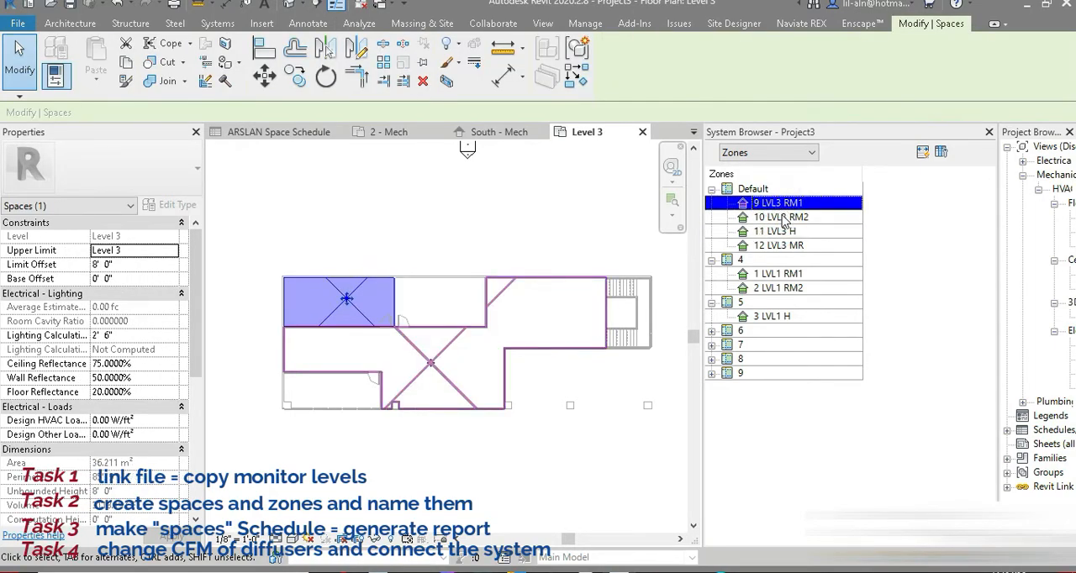
click(779, 246)
Create a level 3 zone containing the LVL3 RM1 and LVL3 RM2 spaces, and finish editing it.
click(359, 22)
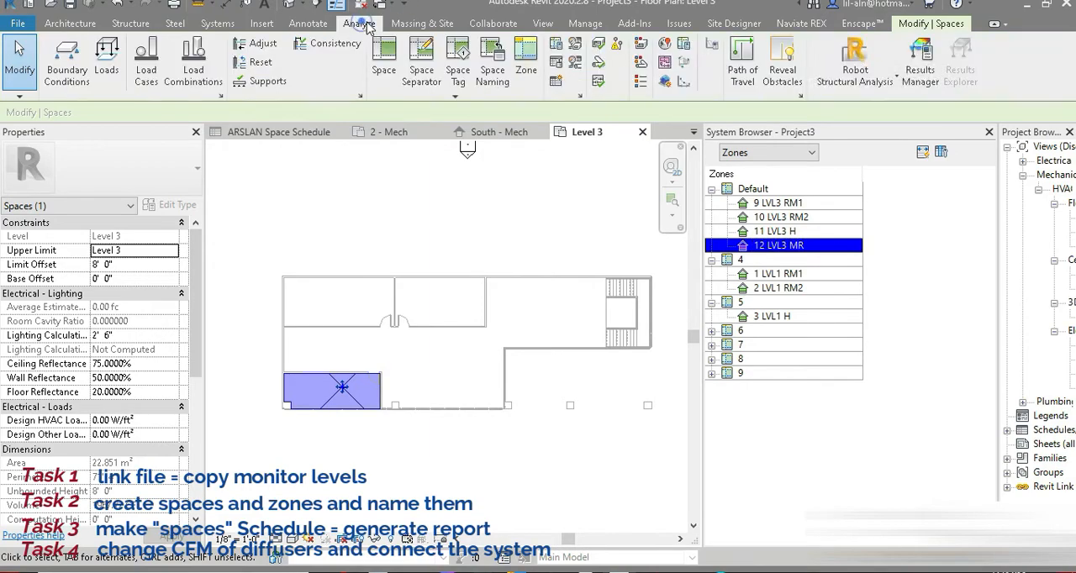
click(524, 75)
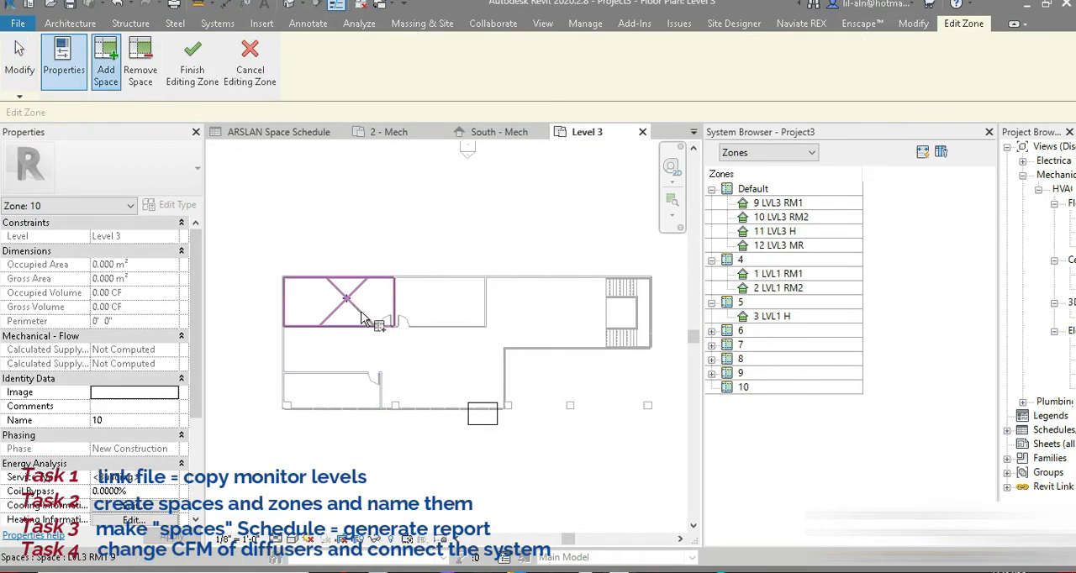
click(354, 319)
click(463, 321)
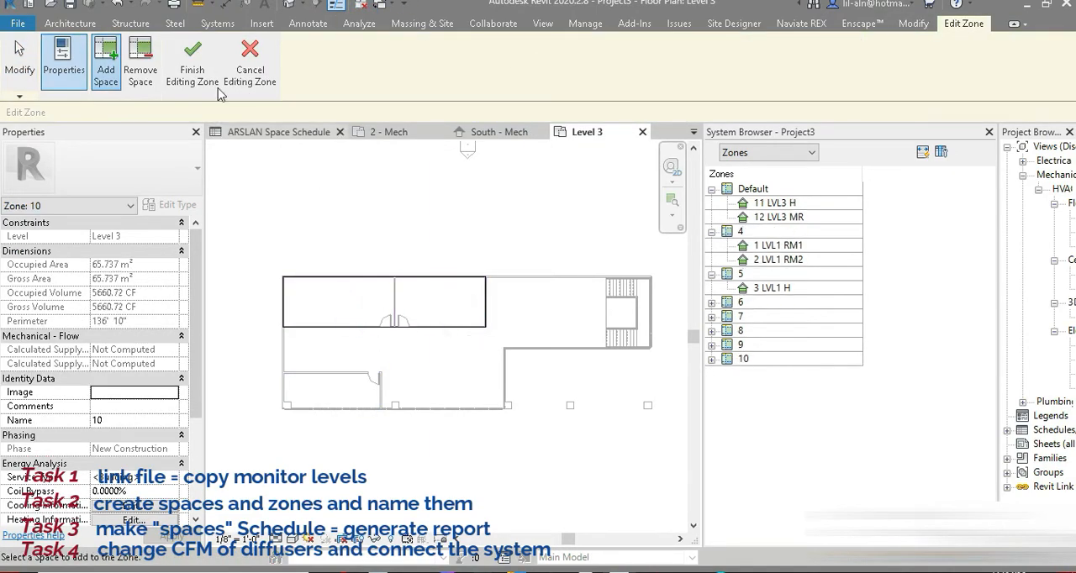
click(191, 71)
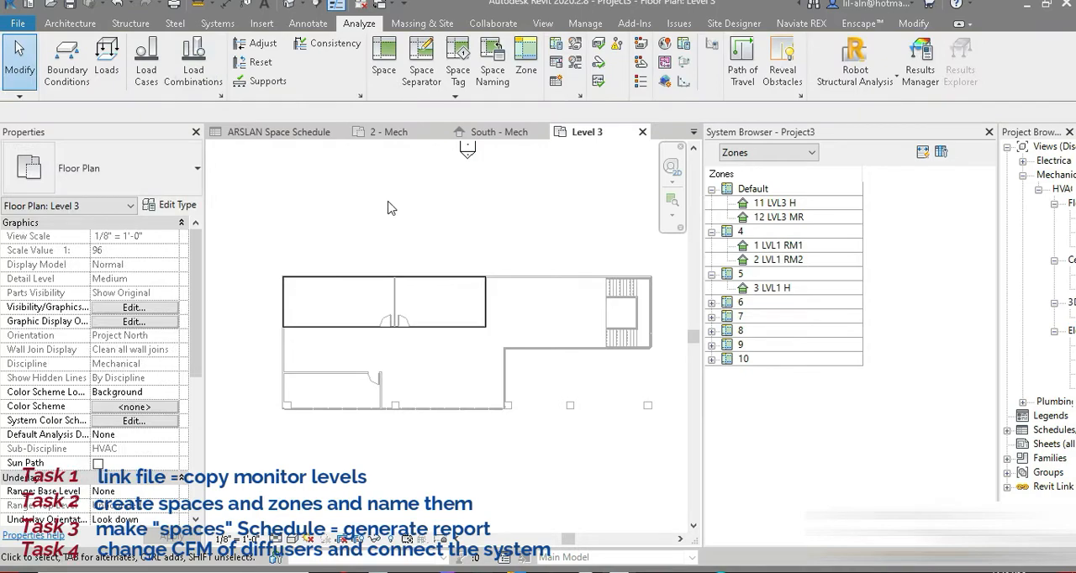
Place space tags on the LVL3 RM1, LVL3 RM2, LVL3 H and LVL3 MR spaces, and end the tagging command.
click(457, 71)
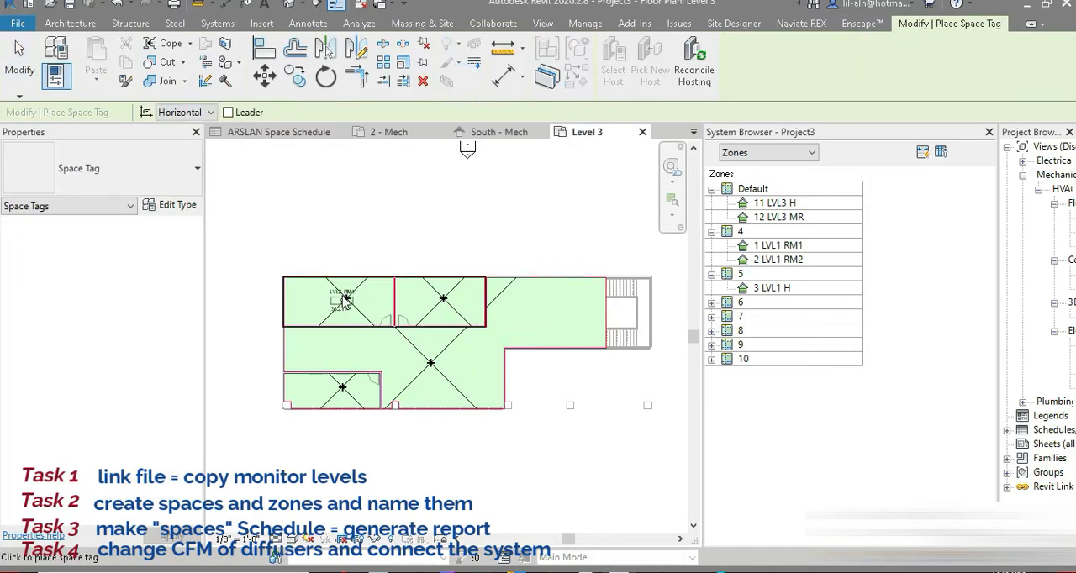
scroll(346, 298, up, 3)
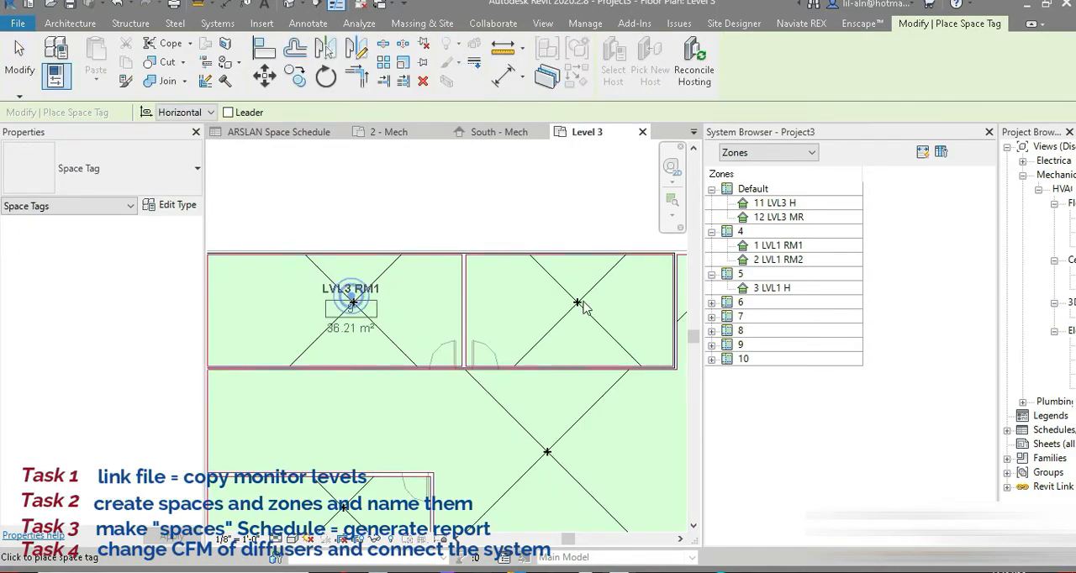
middle_drag(557, 406, 510, 283)
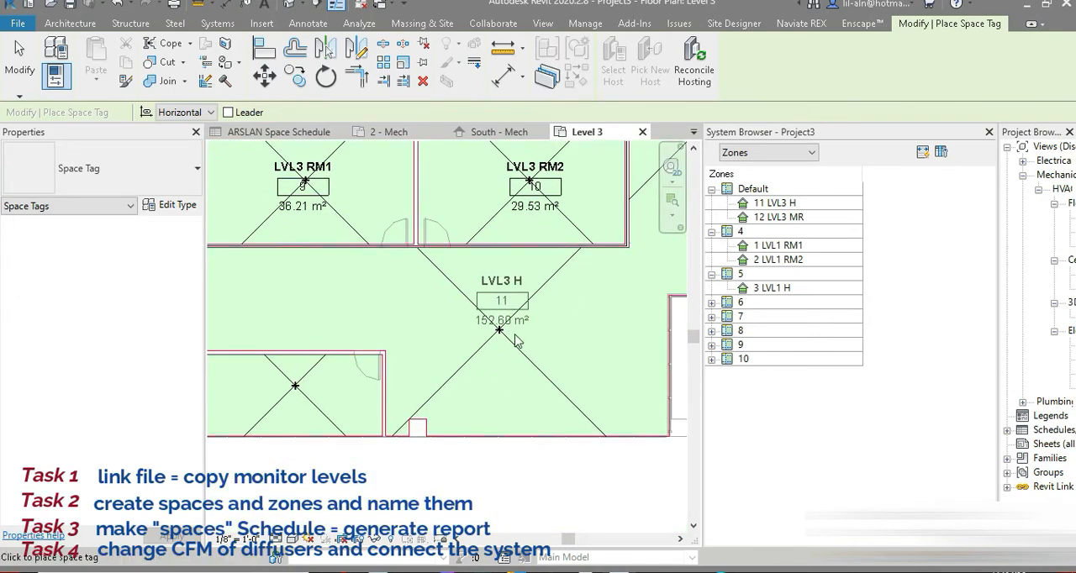
click(516, 335)
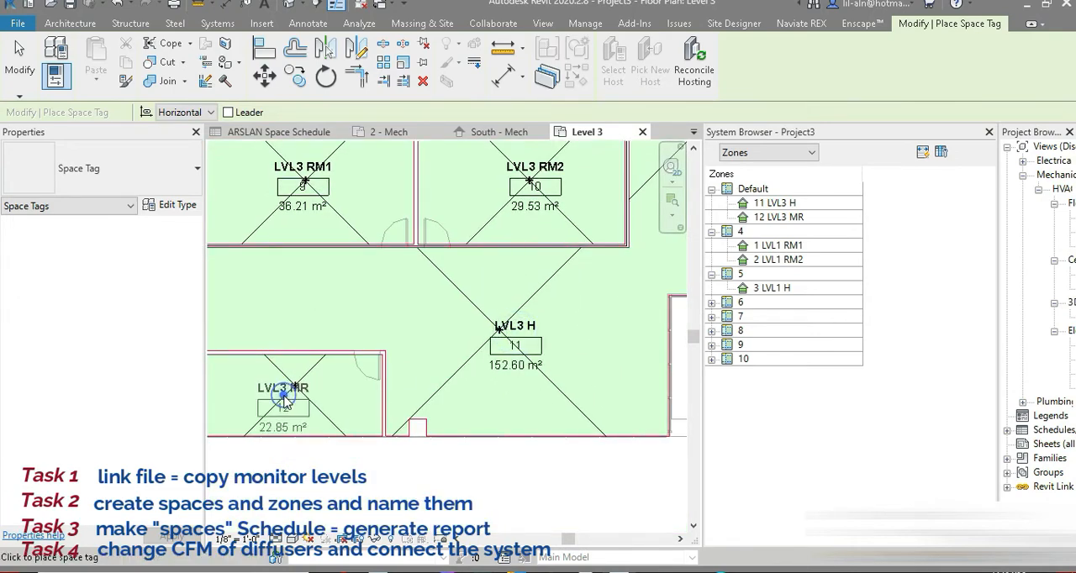
click(284, 402)
click(18, 52)
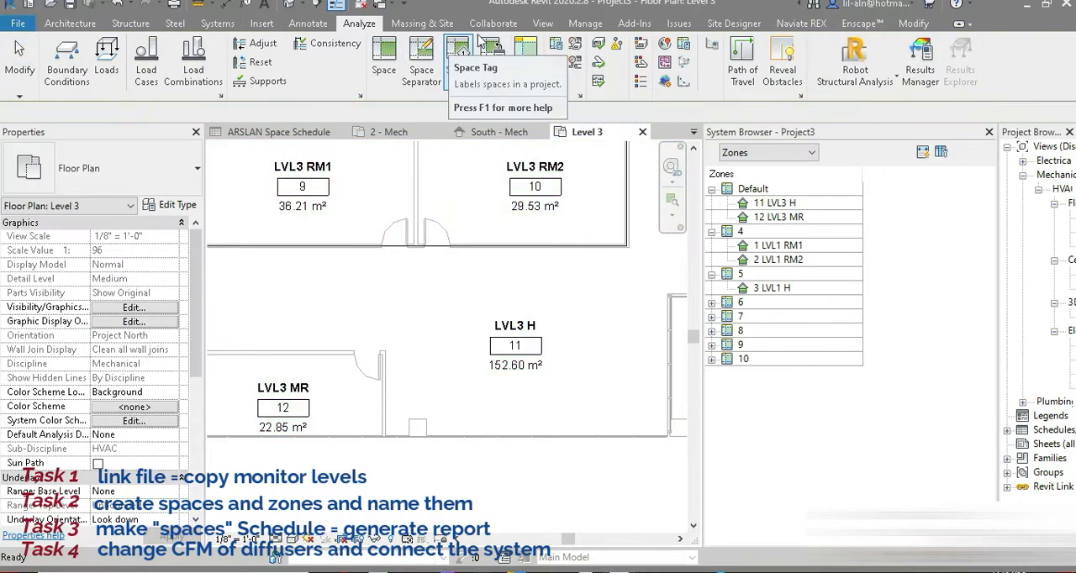
Create two more level 3 zones, one containing the LVL3 H space and one containing the LVL3 MR space.
click(526, 63)
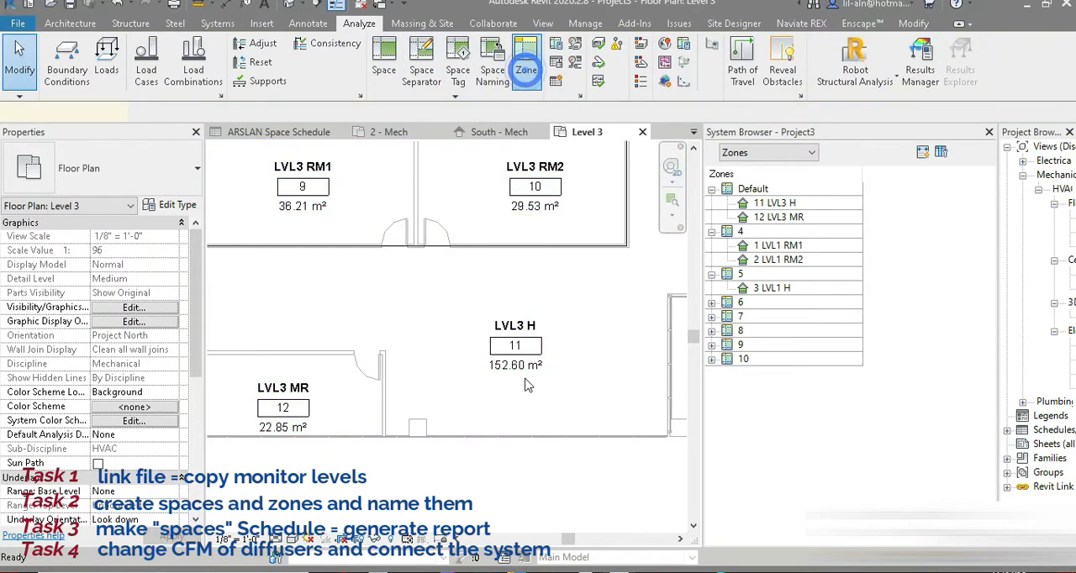
click(598, 440)
click(192, 63)
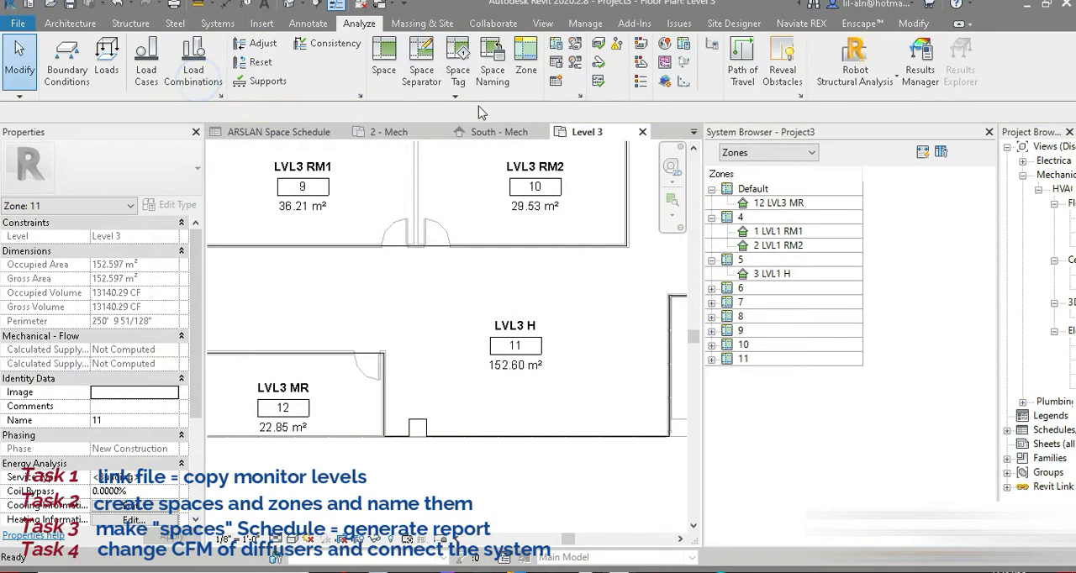
click(324, 412)
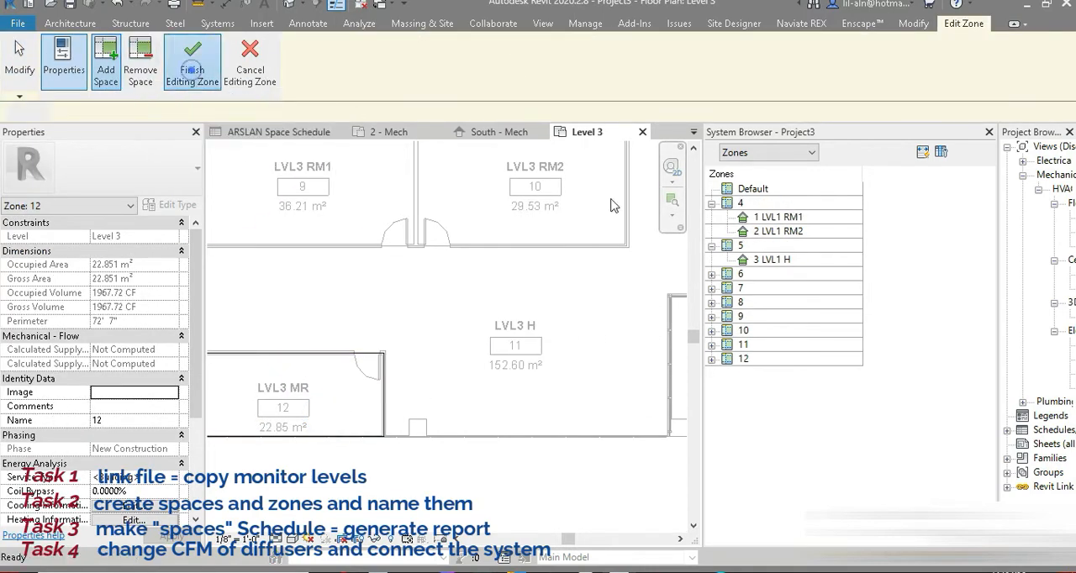
Finish editing the zone containing the LVL3 MR space, and hide the System Browser.
click(191, 63)
click(543, 23)
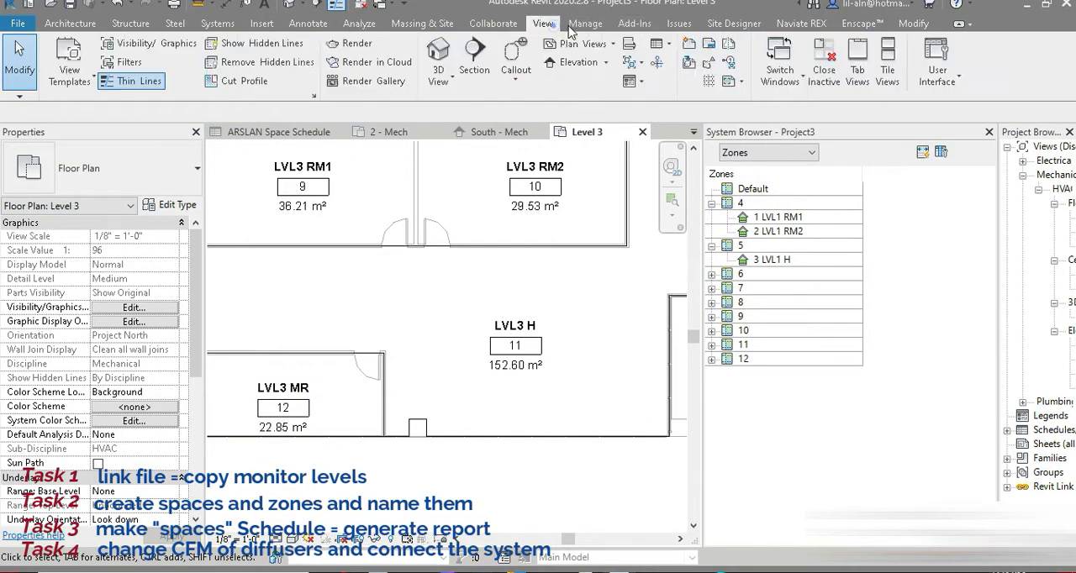
click(937, 67)
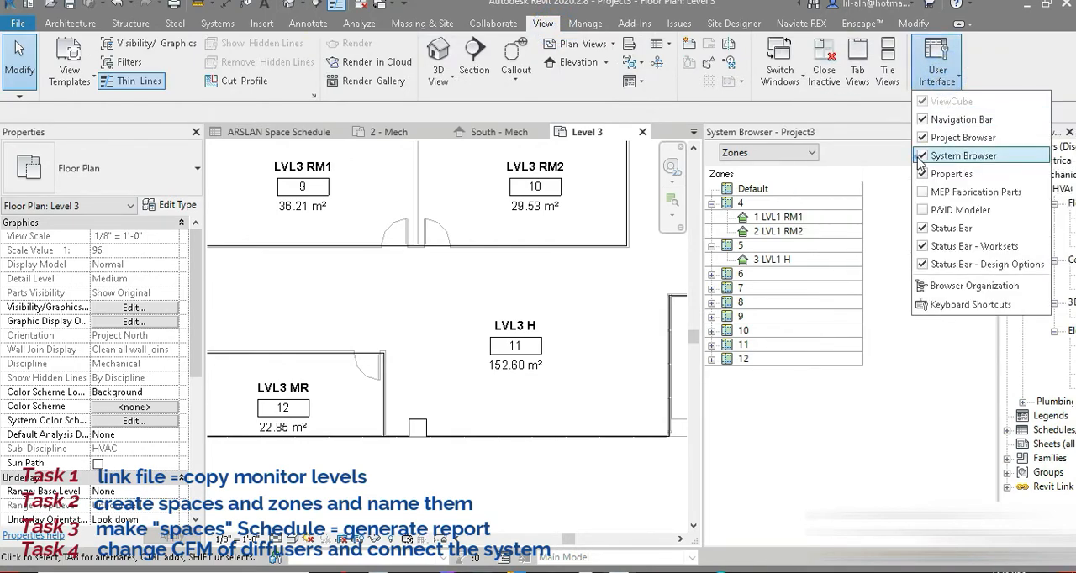
click(964, 156)
Float the Project Browser and dock it back beside the drawing area, leaving the whole level 3 plan in view.
double_click(1039, 135)
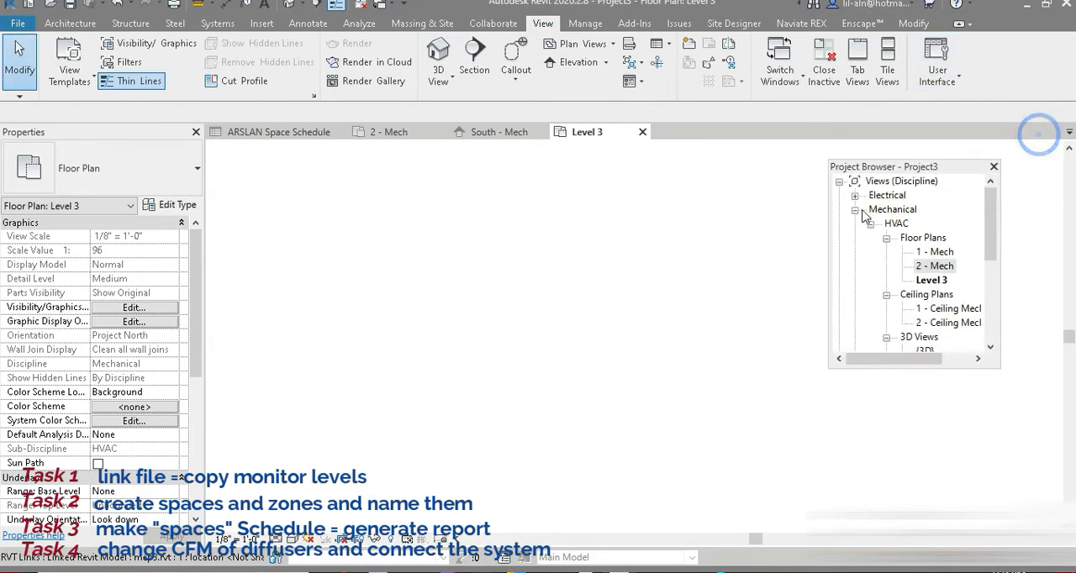
double_click(886, 166)
scroll(580, 295, down, 4)
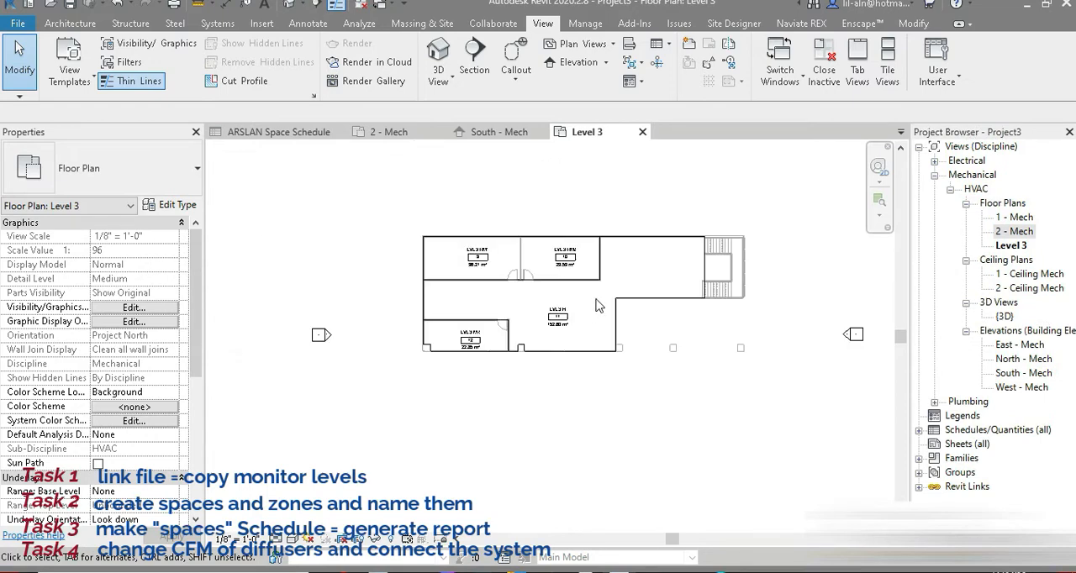
middle_drag(598, 305, 535, 342)
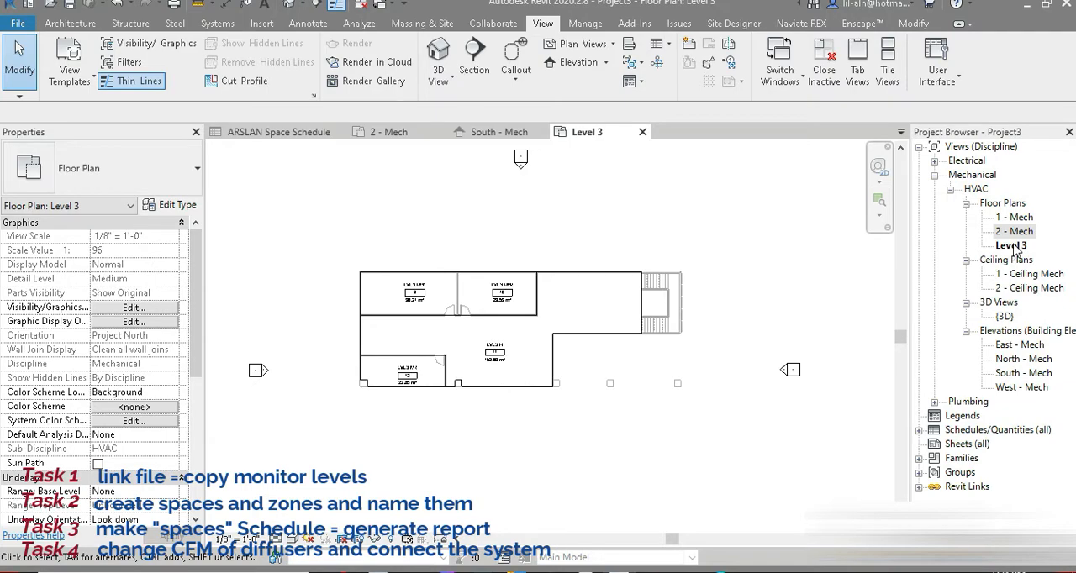
Review the spaces and zones of all levels in the ARSLAN Space Schedule, and return to the 1 - Mech floor plan.
double_click(1015, 217)
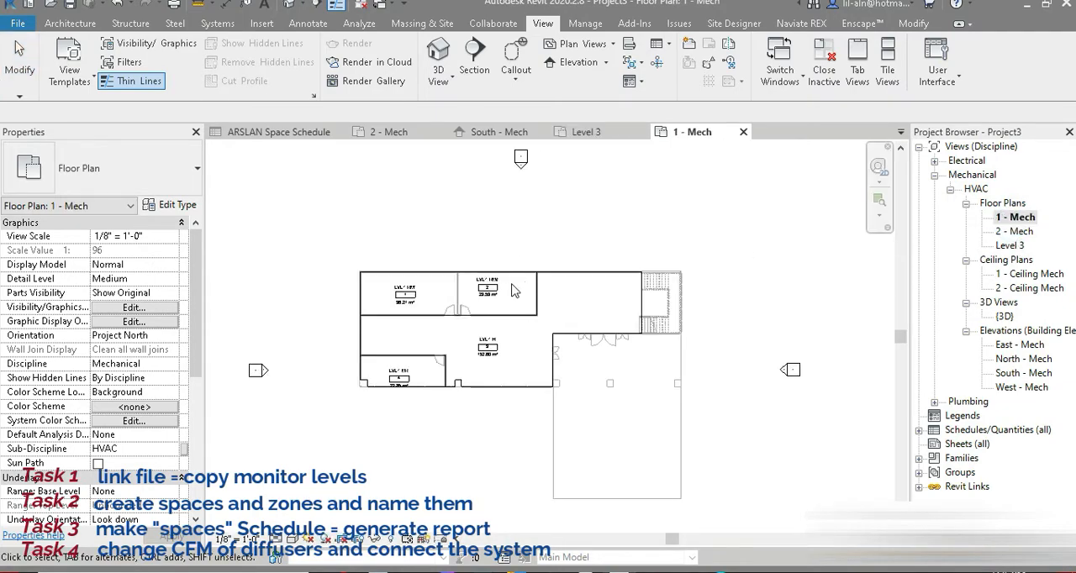
click(359, 23)
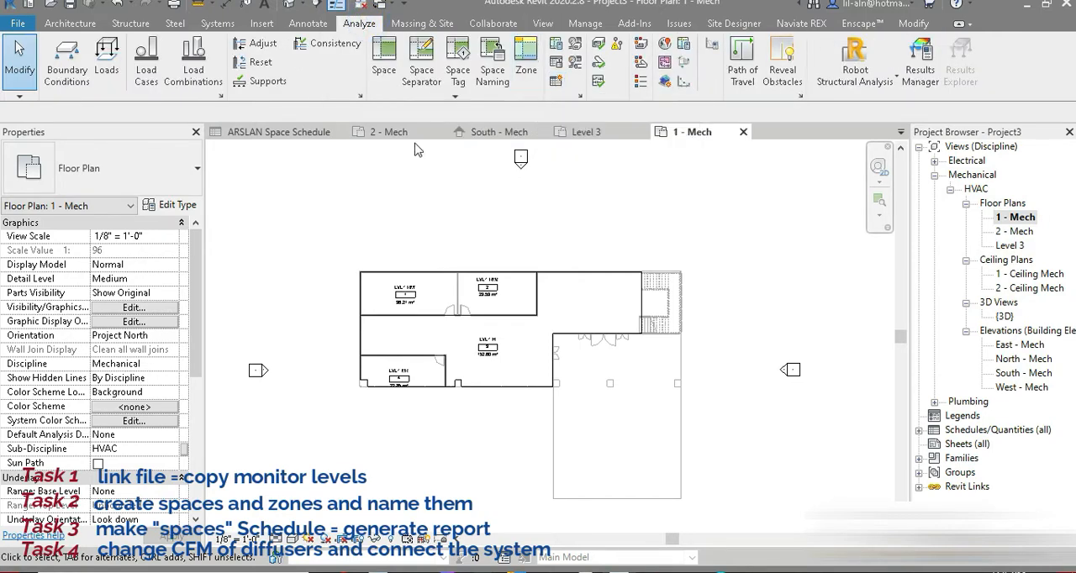
click(273, 133)
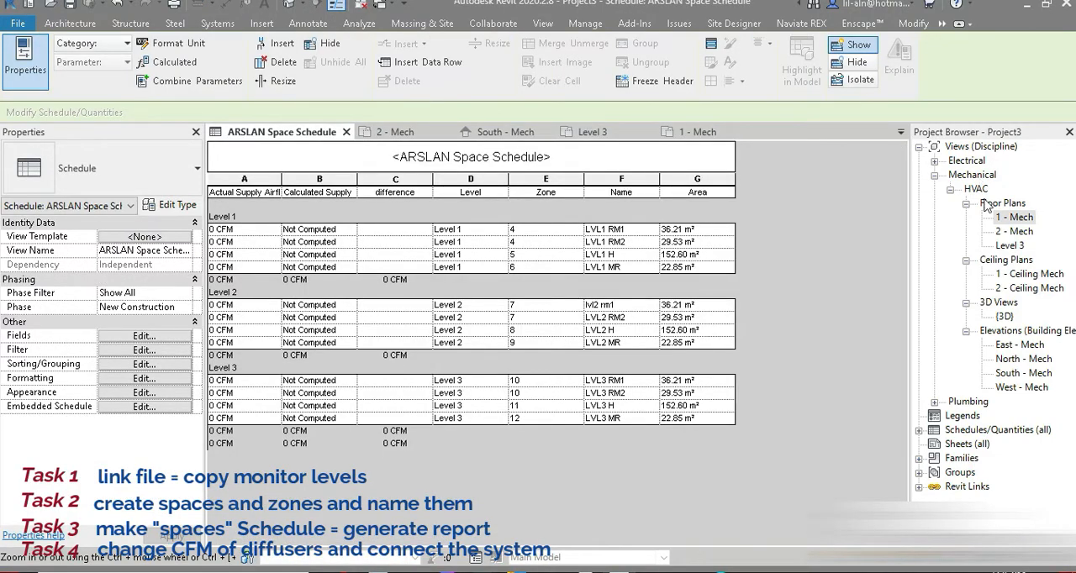
double_click(1019, 218)
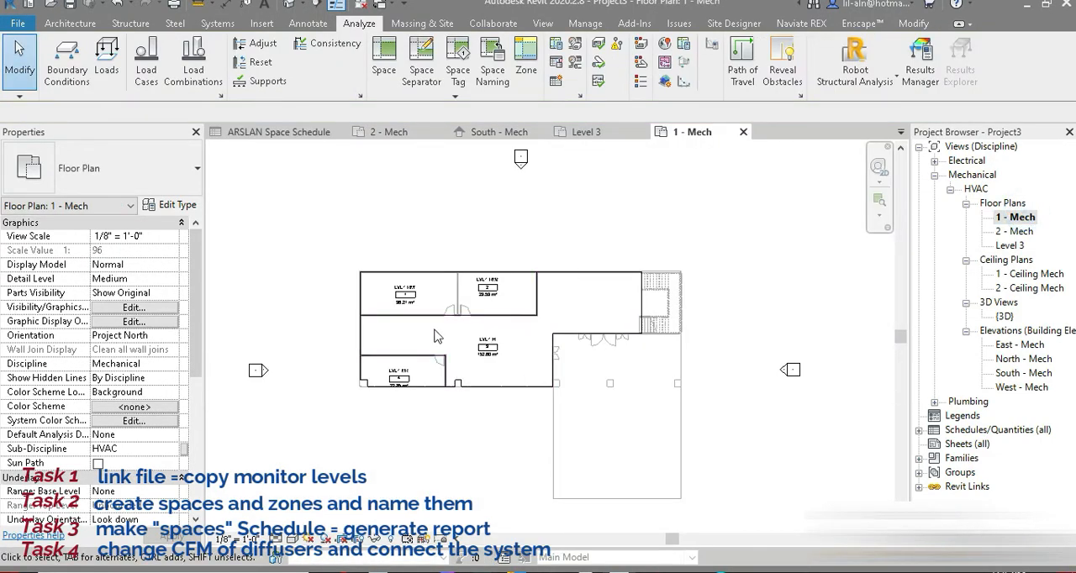
Check the level heights in the South - Mech elevation, and return to the 1 - Mech floor plan.
click(216, 23)
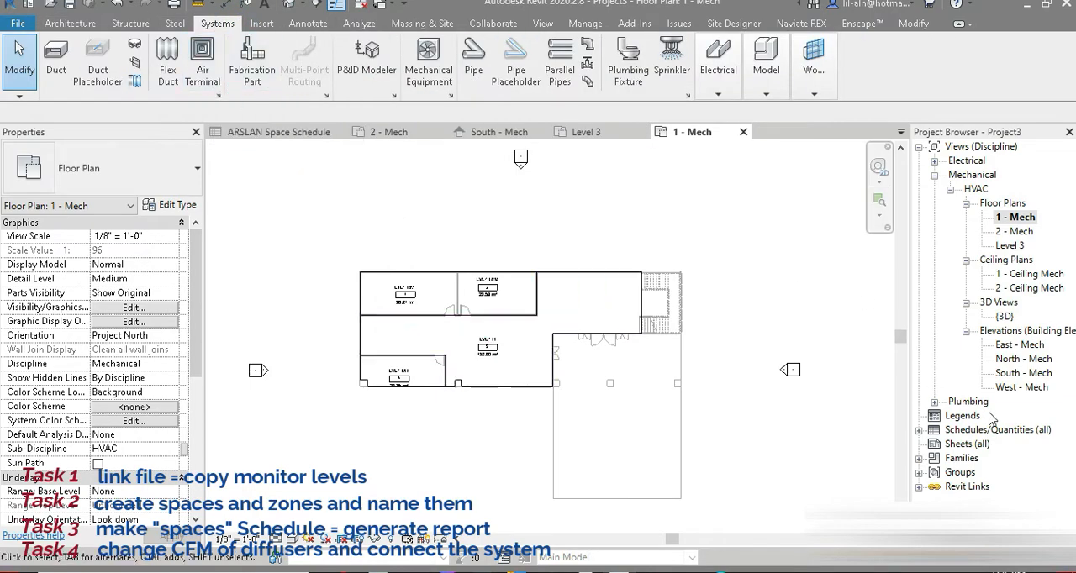
double_click(1022, 373)
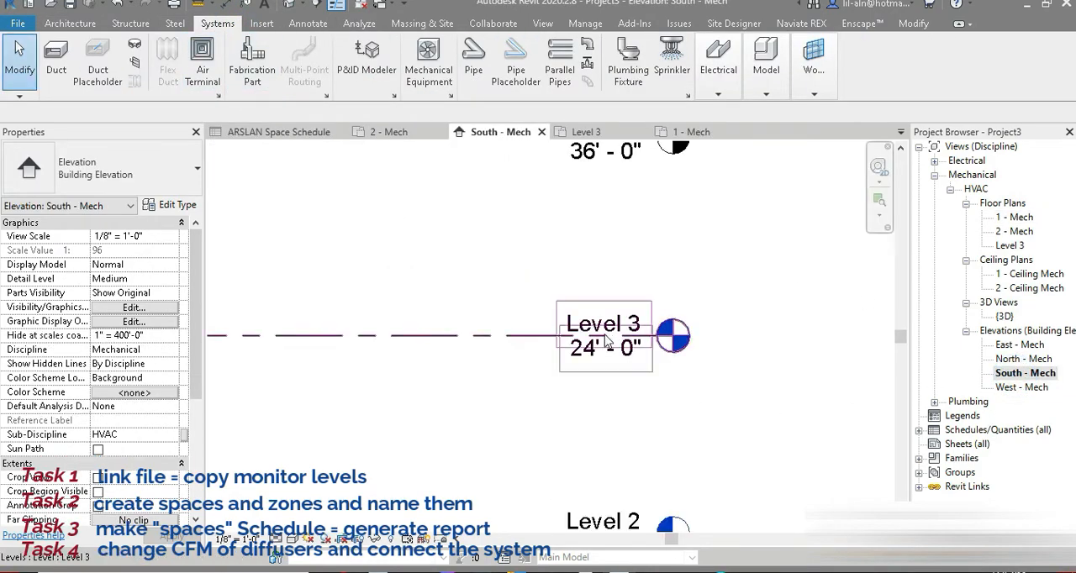
scroll(594, 343, down, 4)
scroll(545, 374, up, 5)
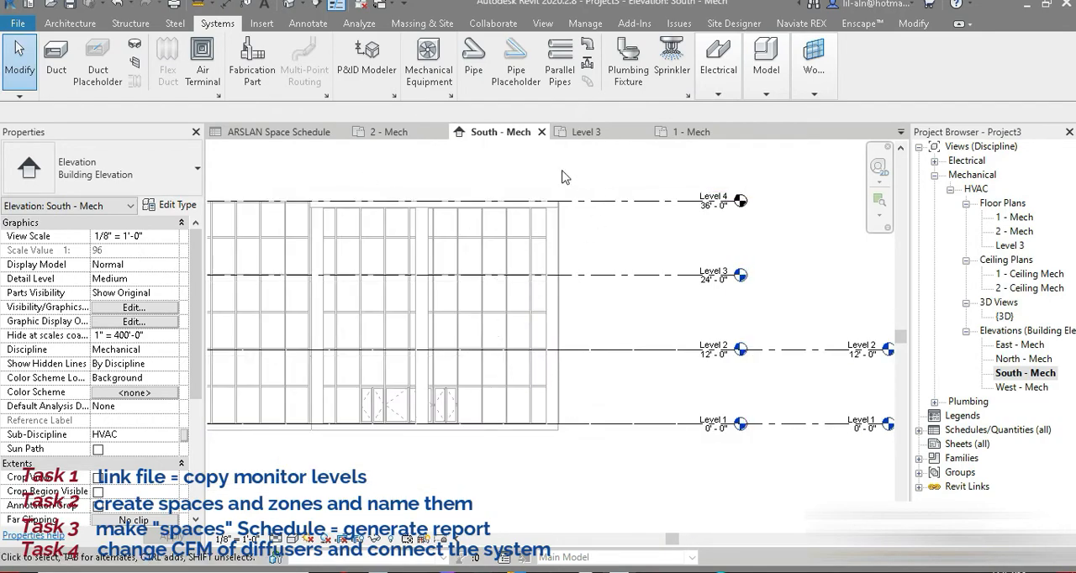
click(690, 132)
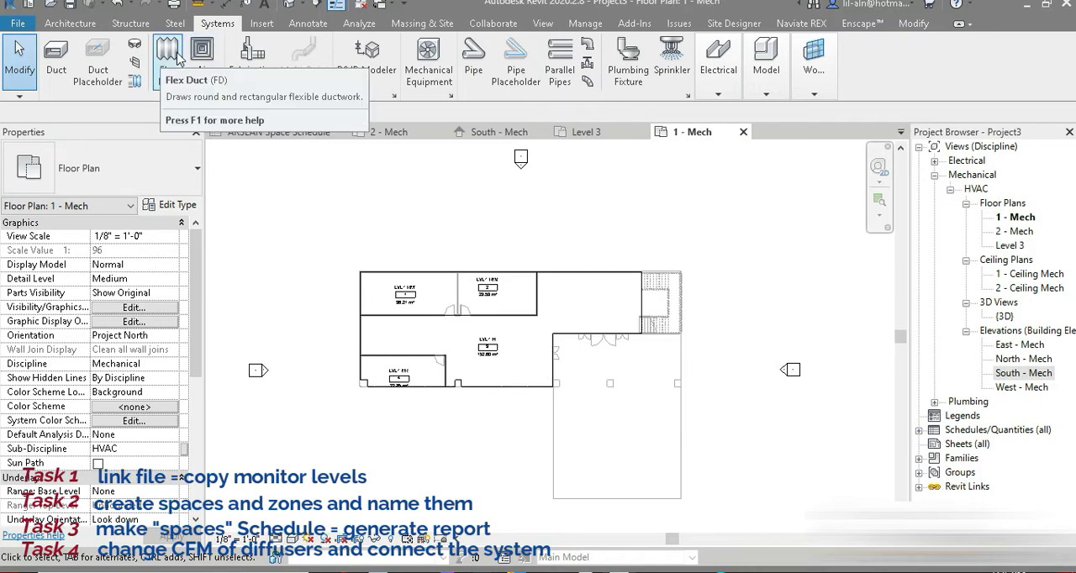
Place 24 x 24 supply diffusers at an elevation of 8' 6" in the LVL1 MR, LVL1 RM1 and LVL1 RM2 spaces.
click(208, 80)
click(138, 248)
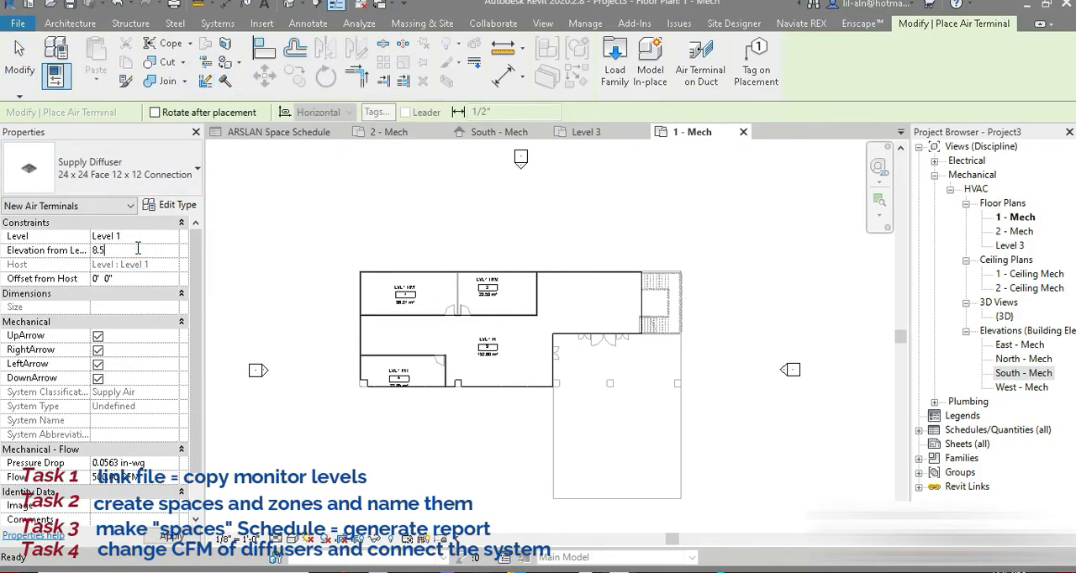
key(Return)
scroll(376, 345, up, 4)
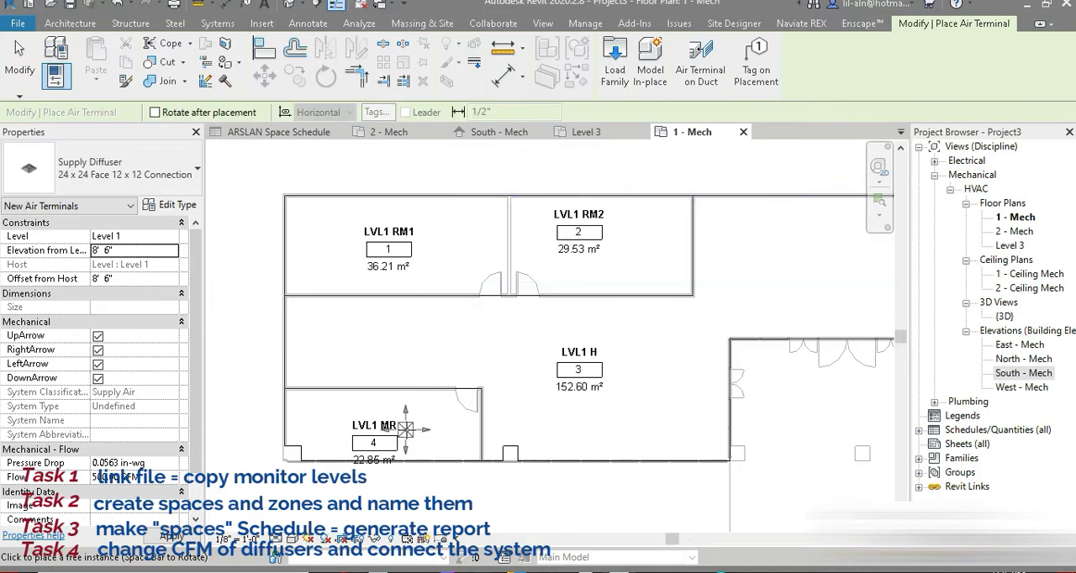
click(388, 421)
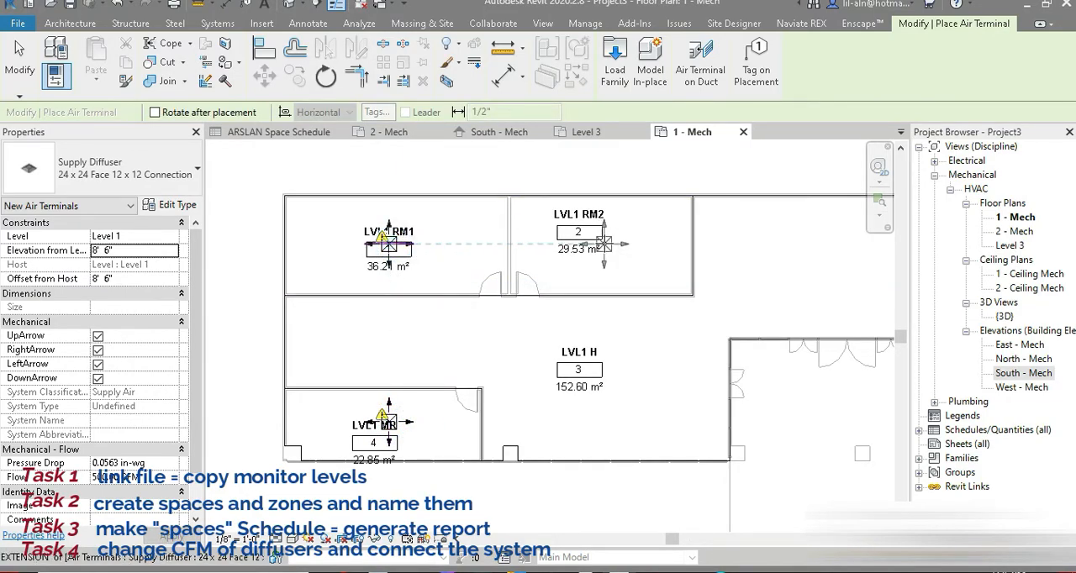
click(604, 244)
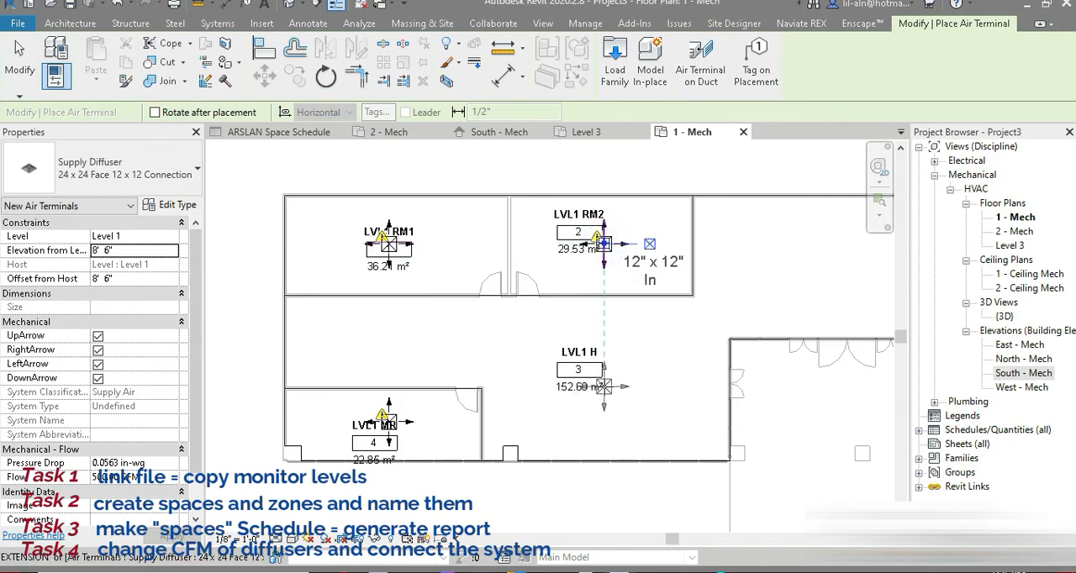
Place three more supply diffusers across the LVL1 H space, and end the air terminal placement.
click(604, 386)
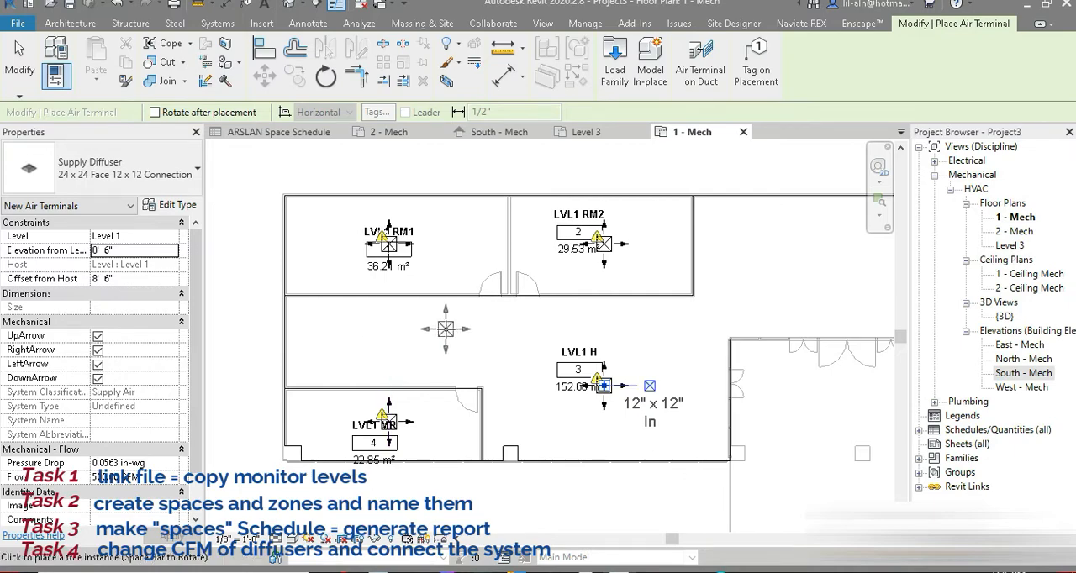
click(445, 329)
middle_drag(446, 328, 343, 364)
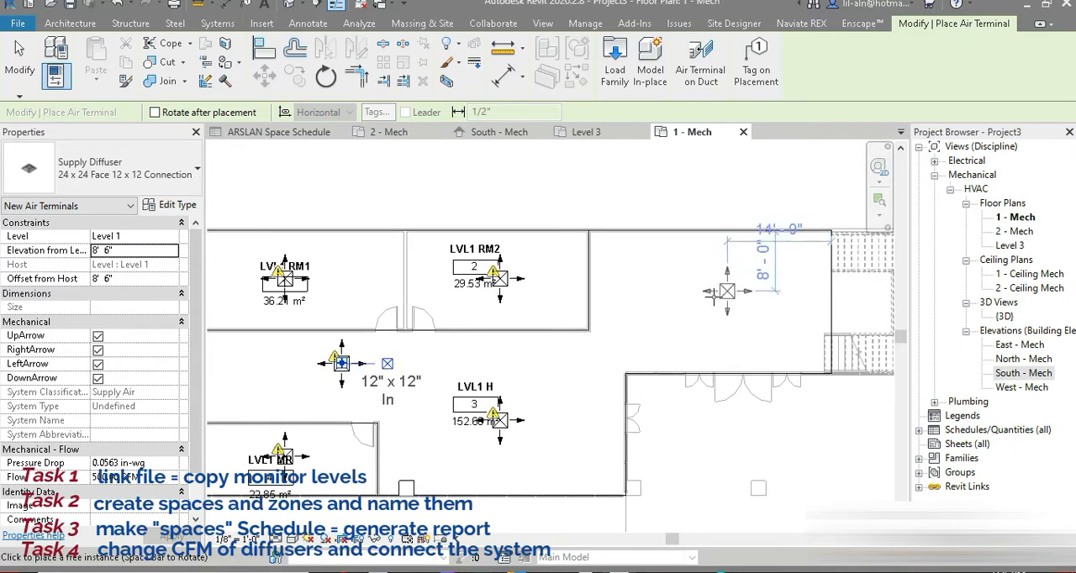
click(712, 297)
middle_drag(565, 392, 725, 360)
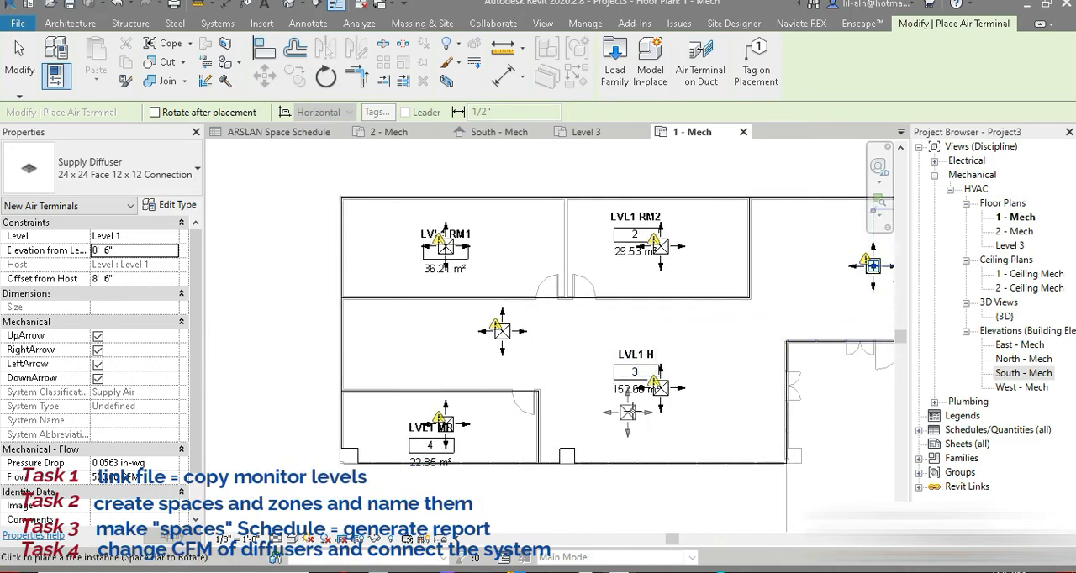
click(19, 57)
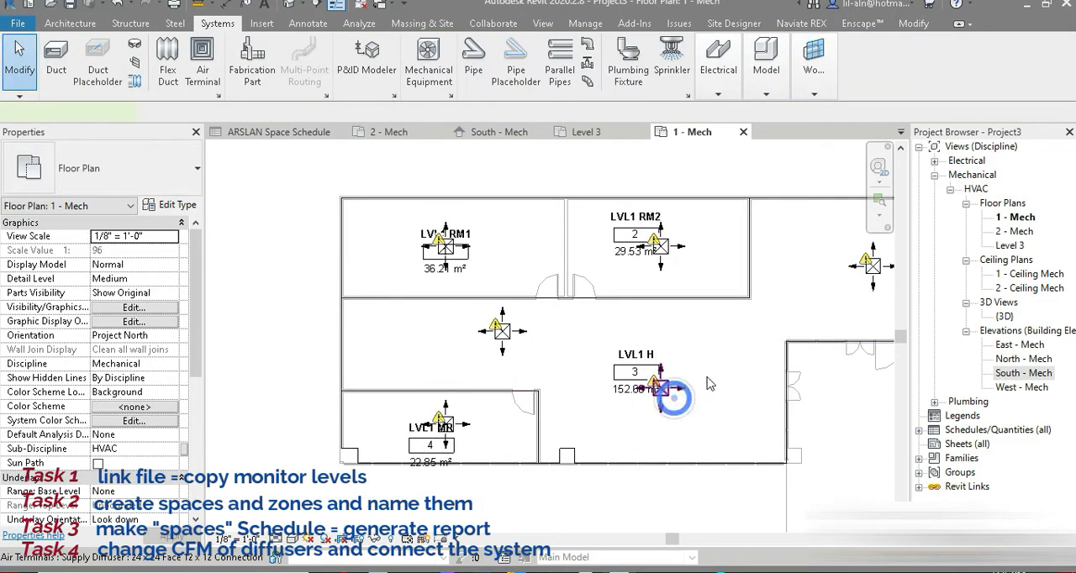
Move the two western LVL1 H diffusers to either side of the space tag, and nudge both slightly up.
drag(708, 377, 713, 377)
drag(510, 334, 565, 376)
click(698, 439)
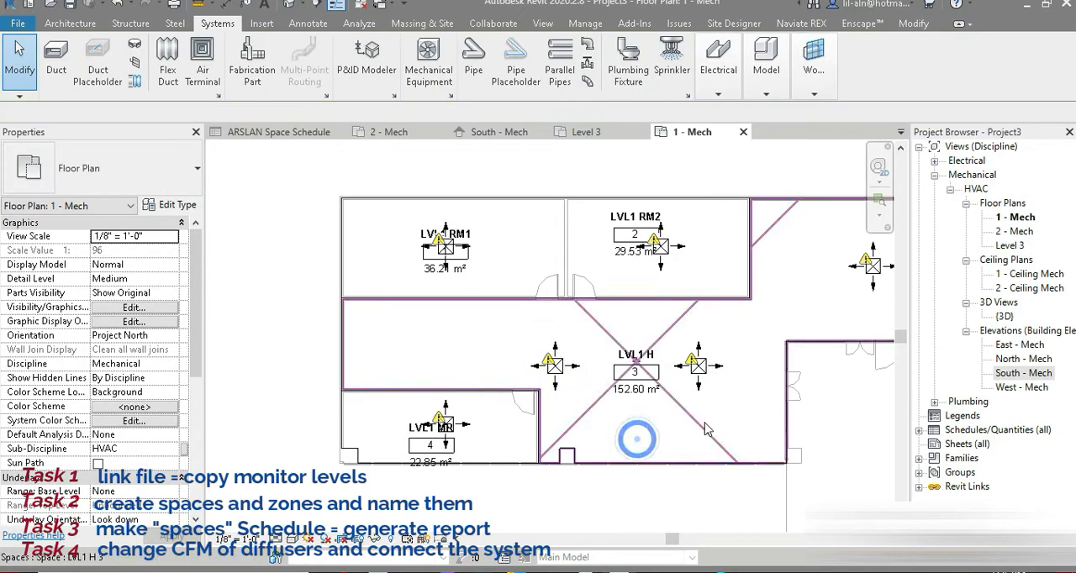
click(705, 372)
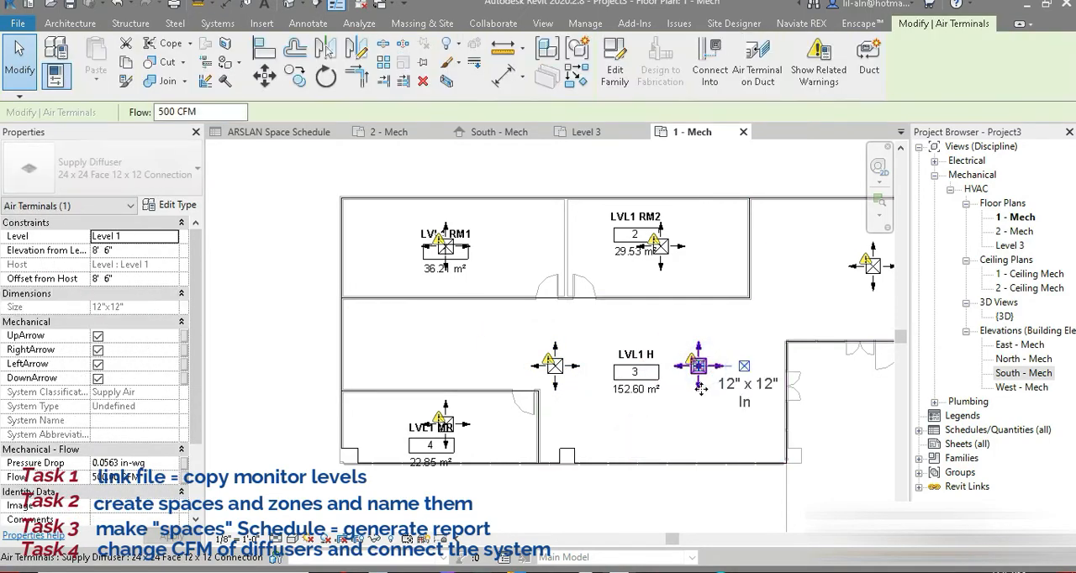
drag(705, 373, 705, 359)
click(557, 369)
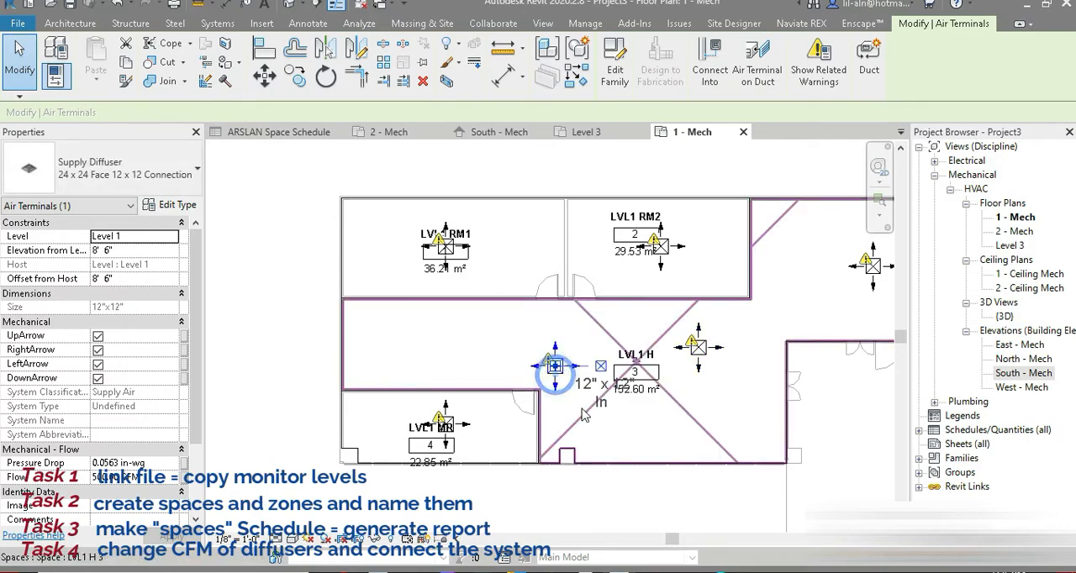
key(Up)
key(Up)
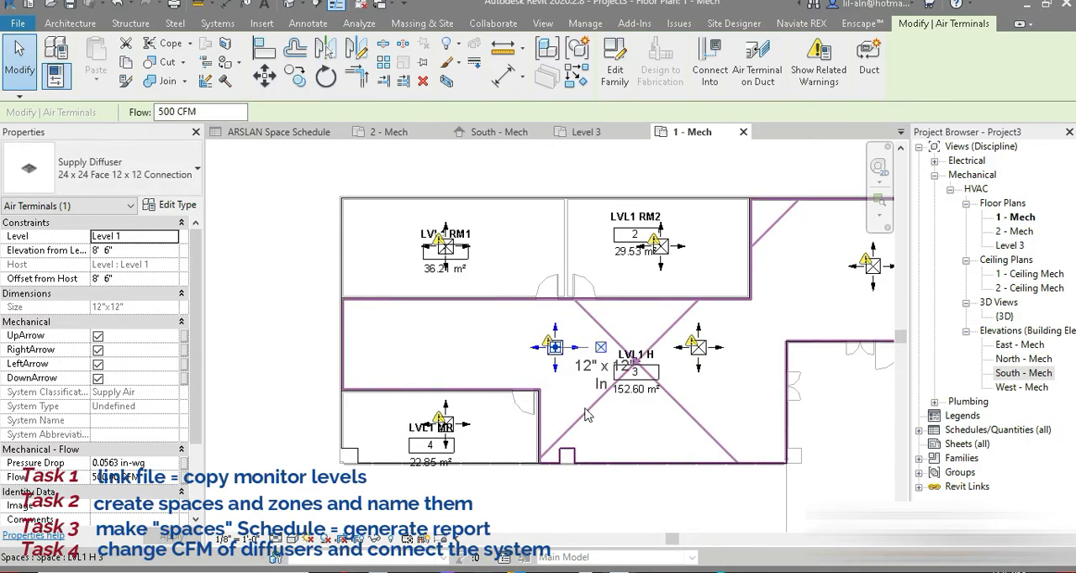
Align the diffuser east of the LVL1 H tag with the one west of it, and end the Align command.
key(a)
key(l)
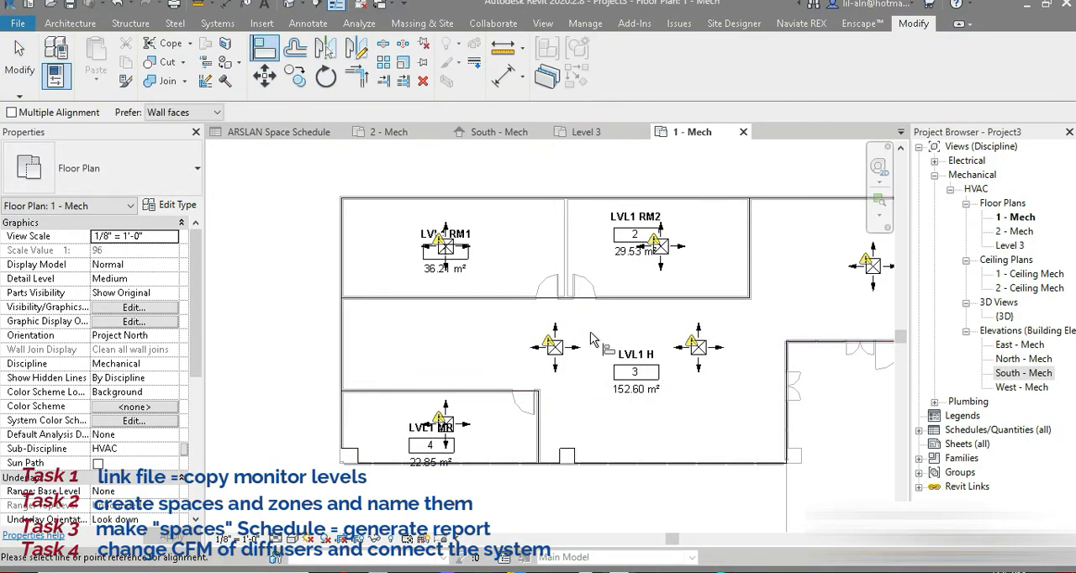
scroll(591, 335, up, 2)
click(521, 376)
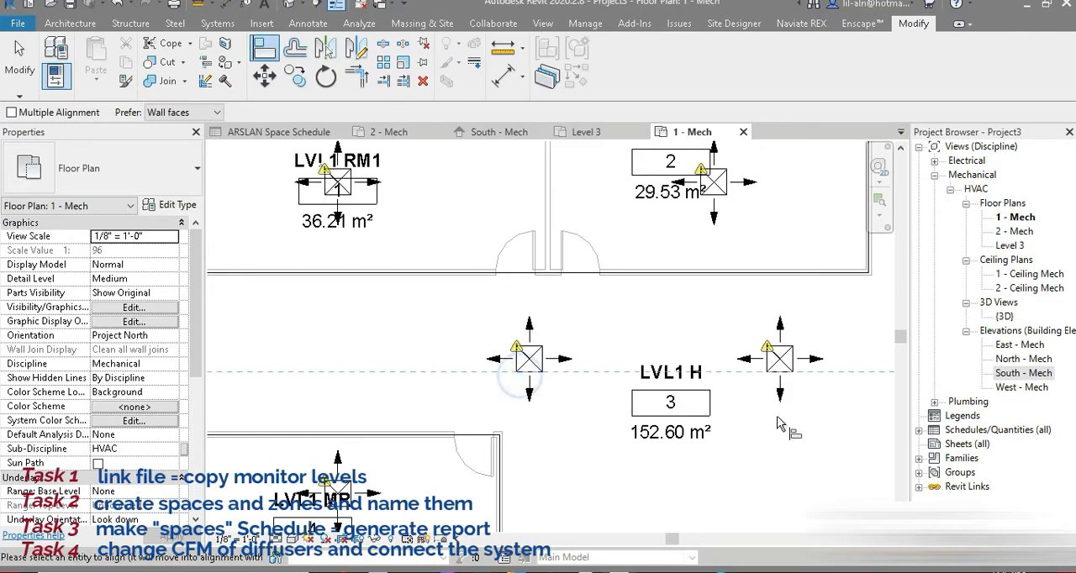
click(779, 370)
scroll(647, 403, down, 2)
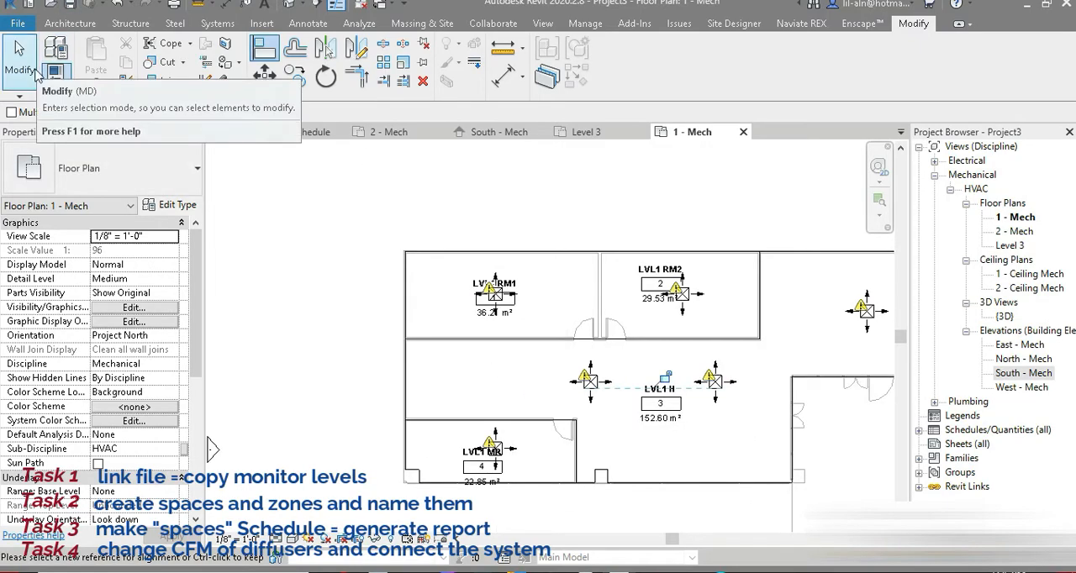
click(20, 57)
middle_drag(604, 341, 481, 322)
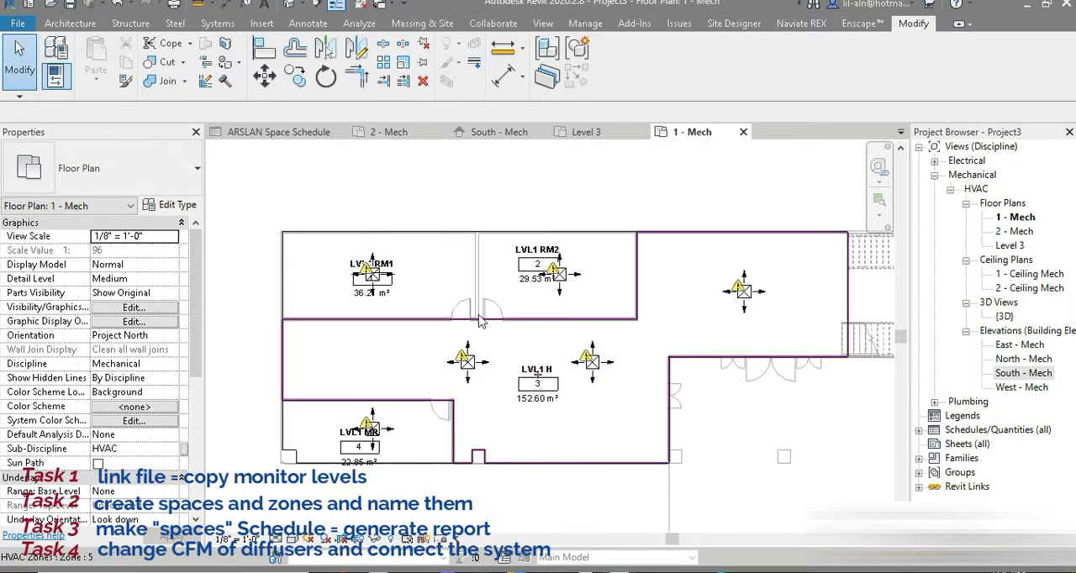
Inspect the warning on the diffuser west of the LVL1 H tag, and review the Show Disconnects options.
click(466, 360)
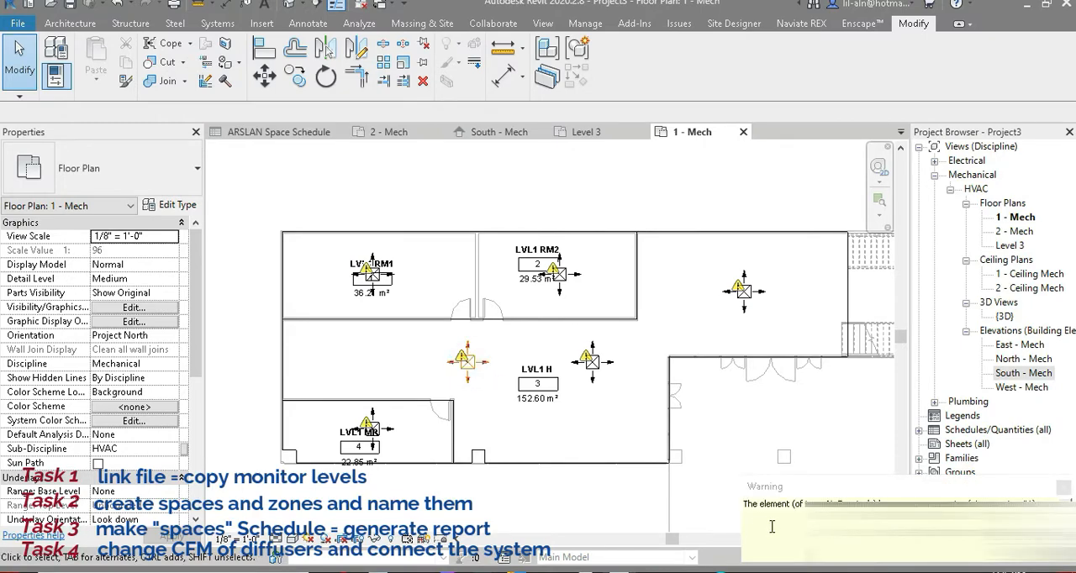
click(1063, 488)
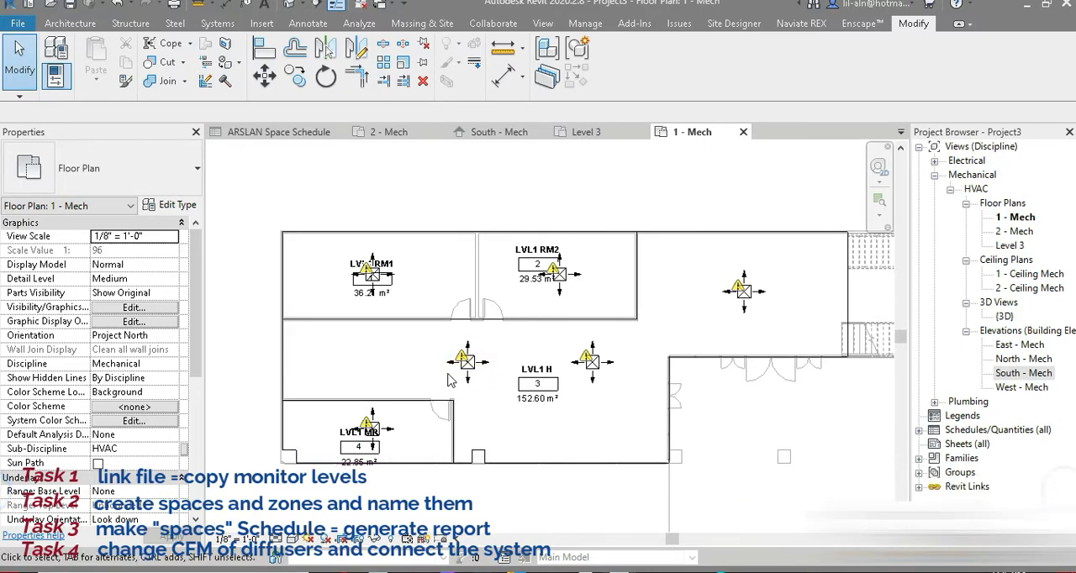
scroll(453, 364, up, 2)
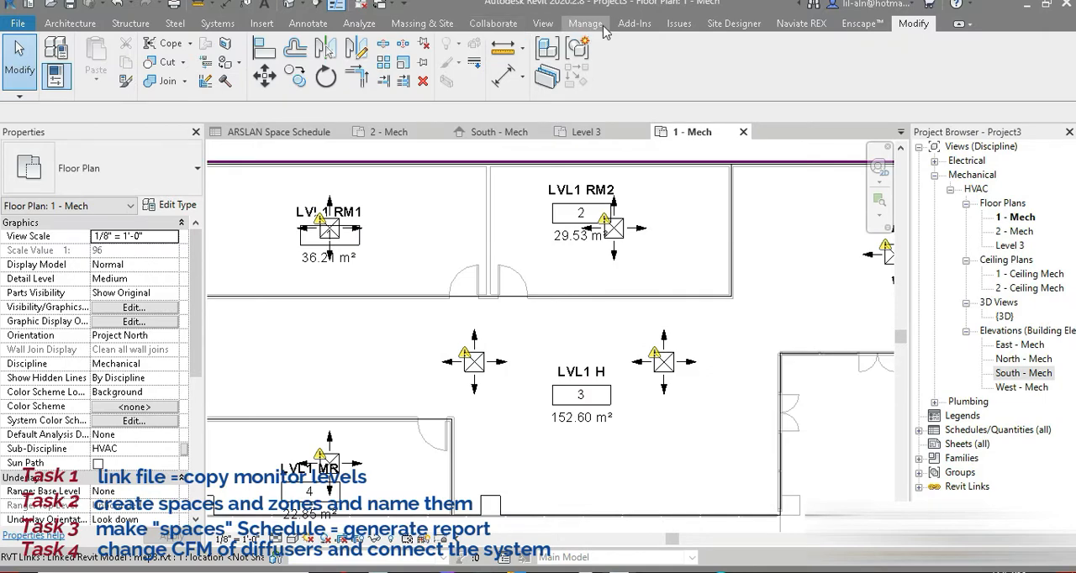
click(362, 24)
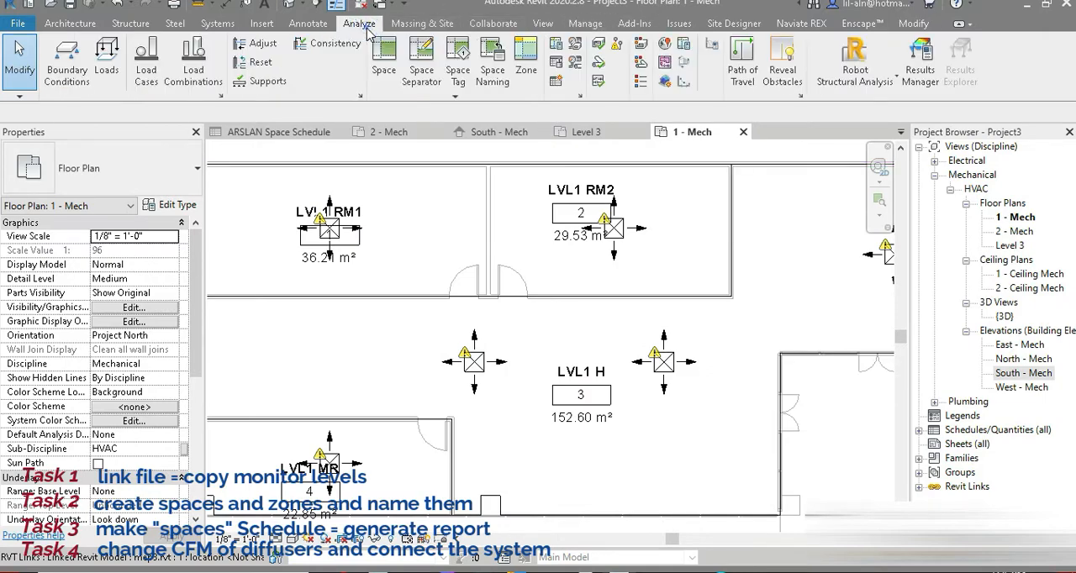
click(620, 44)
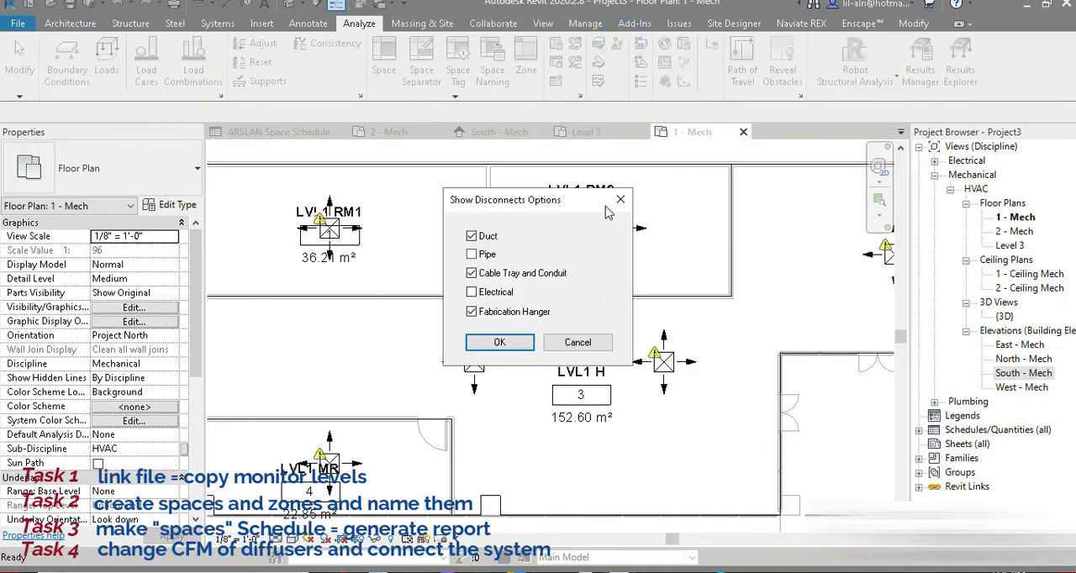
click(503, 339)
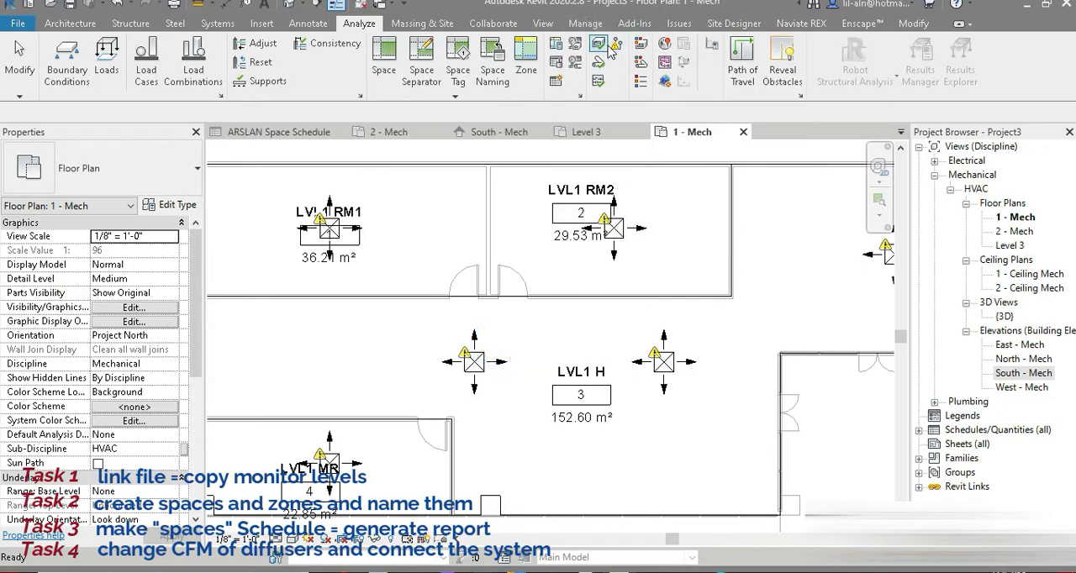
Check the diffuser west of the LVL1 H tag and the airflow columns of the ARSLAN Space Schedule, and return to the 1 - Mech plan.
click(479, 380)
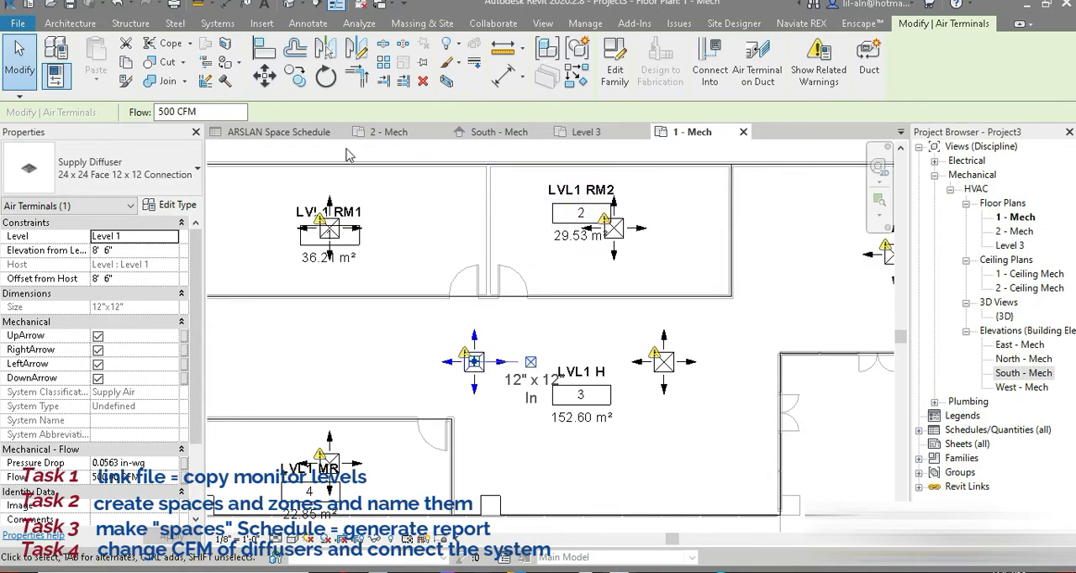
click(271, 141)
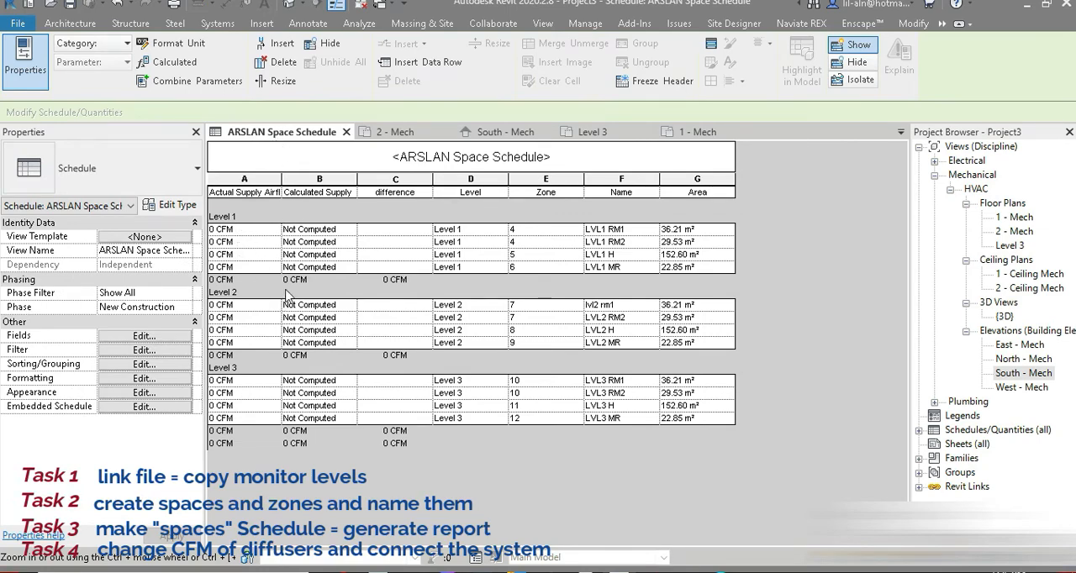
click(698, 132)
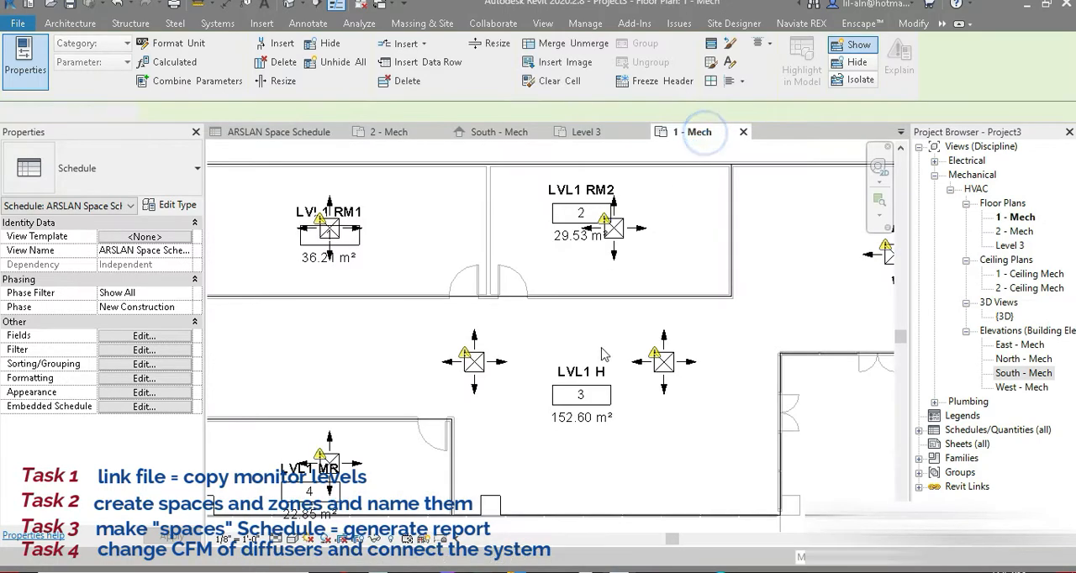
Set the elevation from level of all matching supply diffusers to 8' 0", and open the ARSLAN Space Schedule.
click(491, 377)
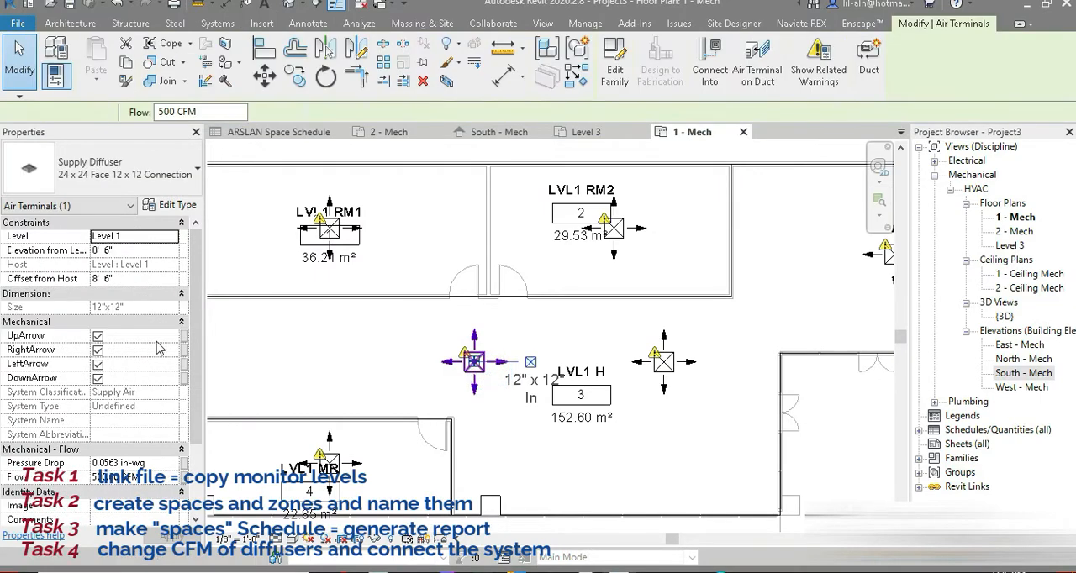
key(s)
key(a)
click(139, 254)
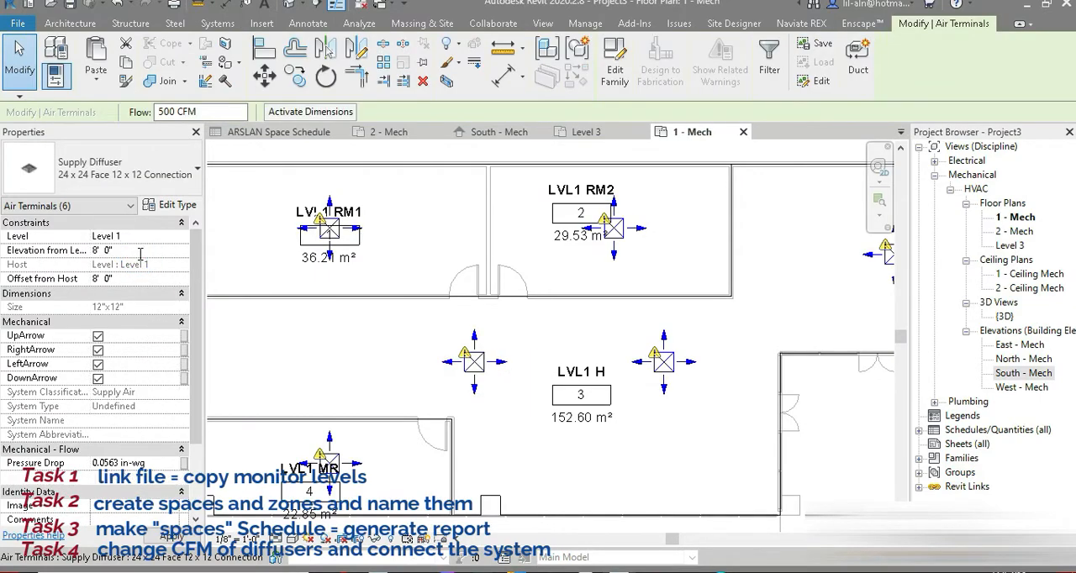
click(254, 126)
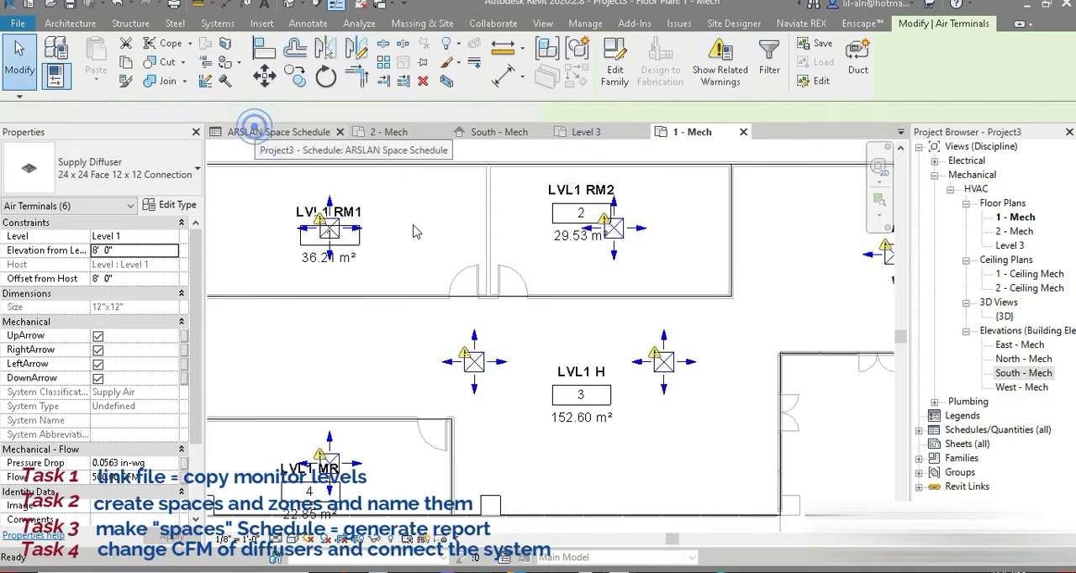
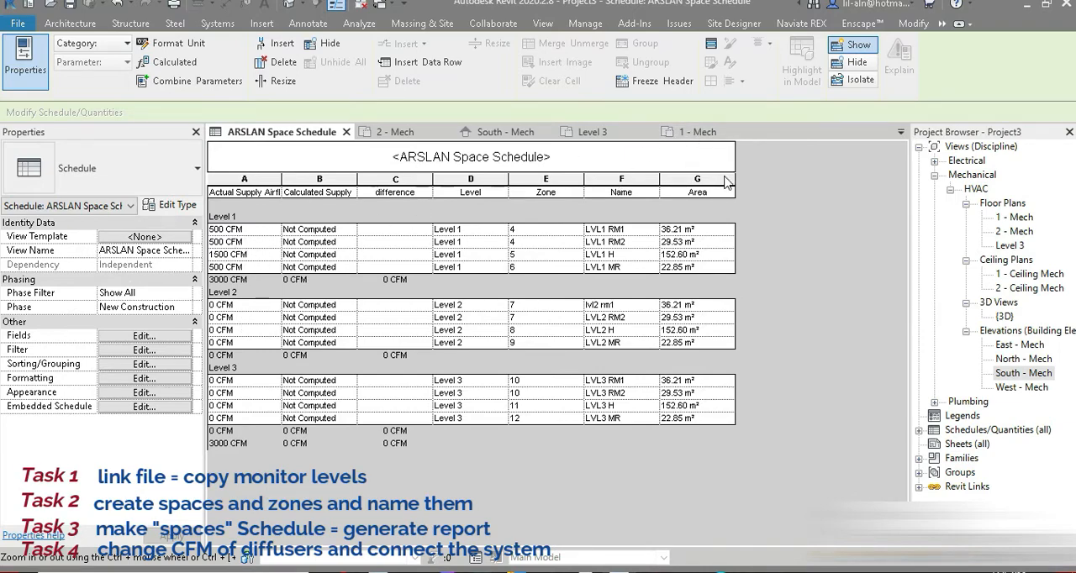
From the 1 - Mech plan, copy all matching supply diffusers and paste them aligned to Level 2 and Level 3.
click(696, 132)
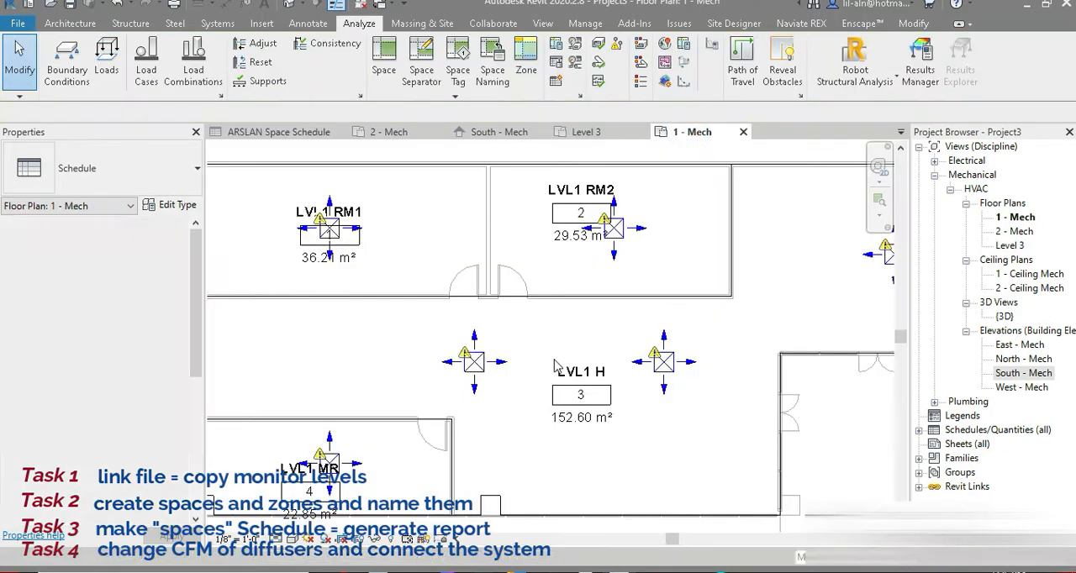
click(485, 366)
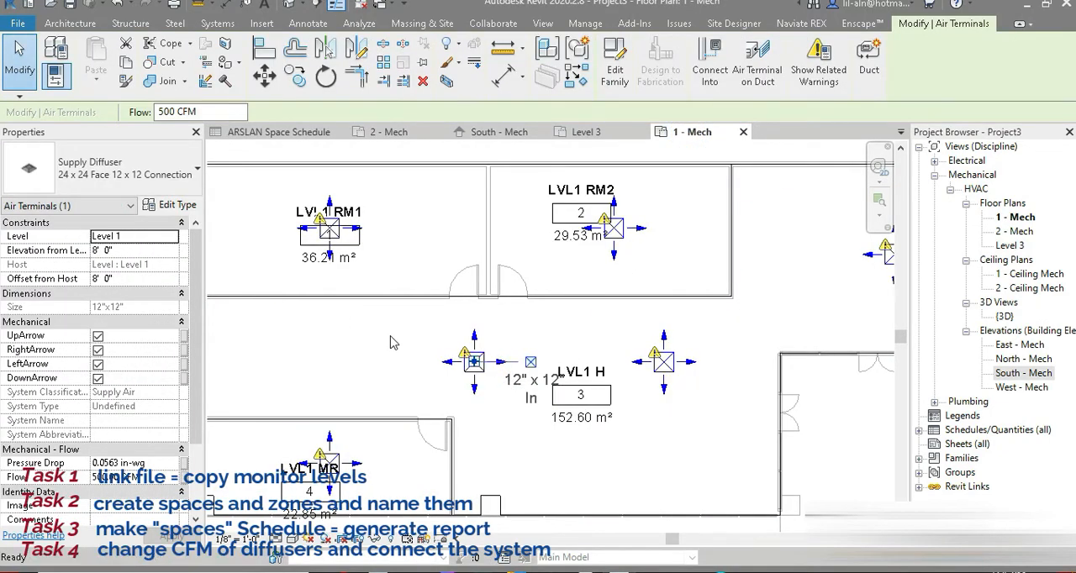
key(s)
key(a)
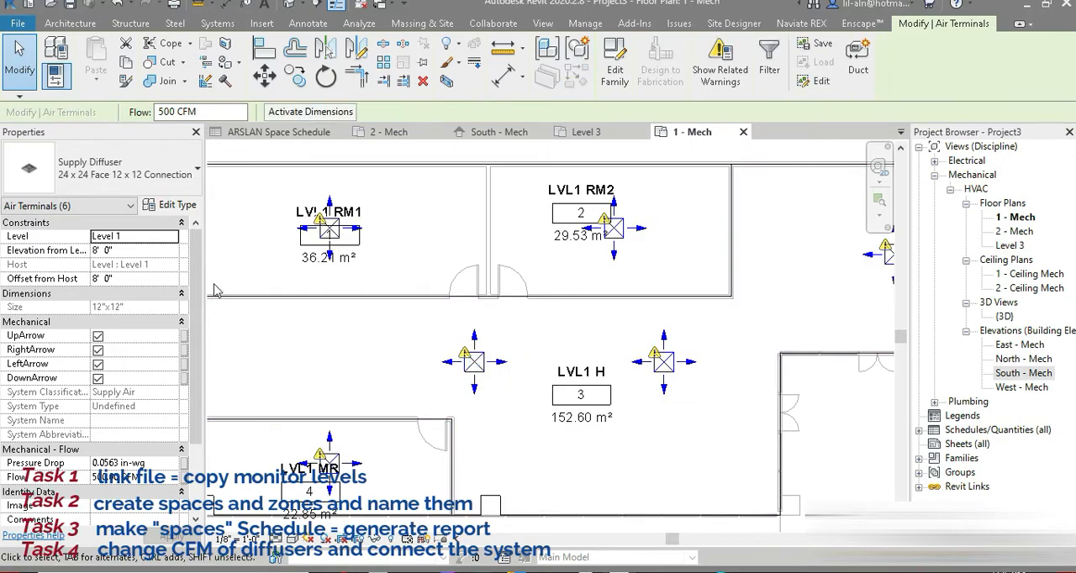
click(126, 43)
click(95, 81)
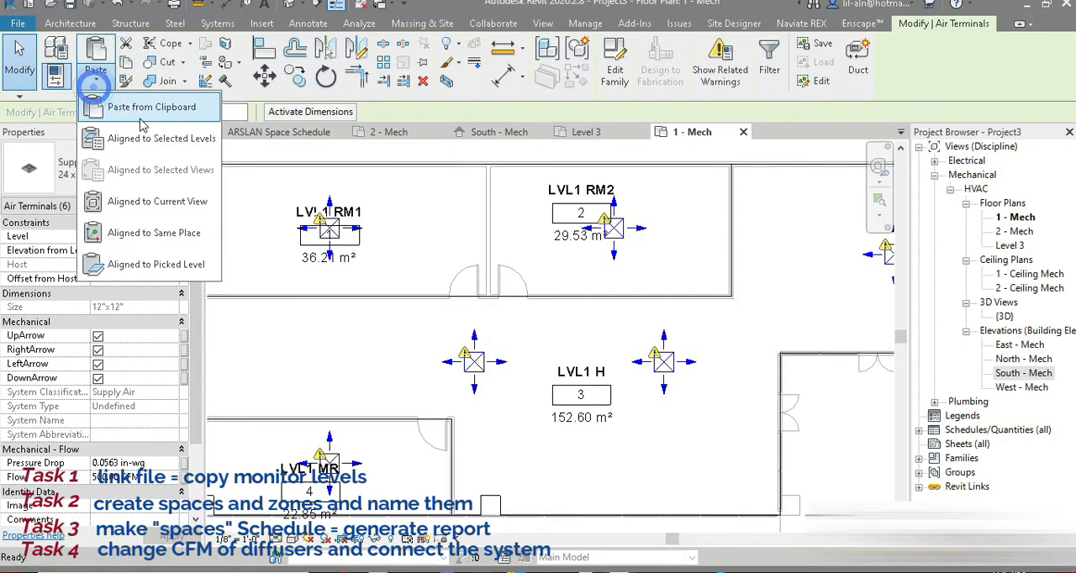
click(150, 138)
click(484, 192)
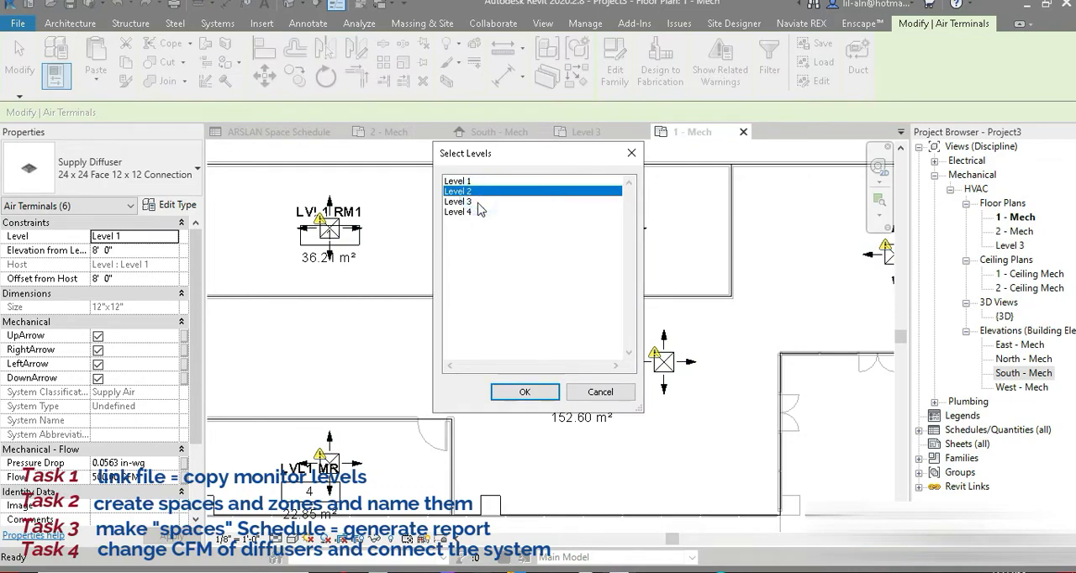
shift+click(478, 204)
click(528, 392)
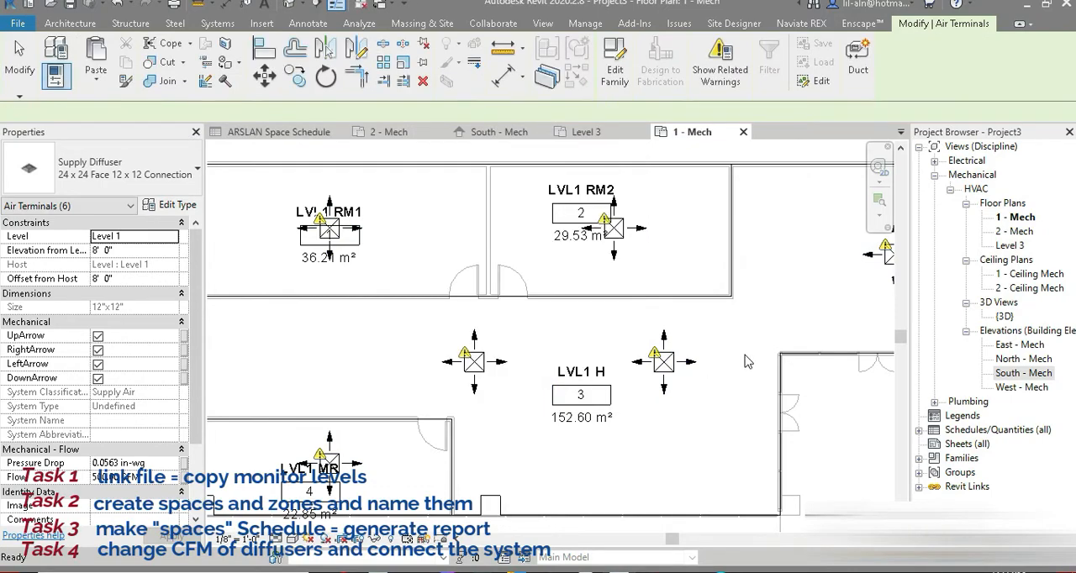
Place a VAV Unit - Parallel Fan Powered, Size 2 - 12 inch Inlet, at 11' 0" elevation near the east wall beside the easternmost diffuser.
middle_drag(748, 361, 503, 384)
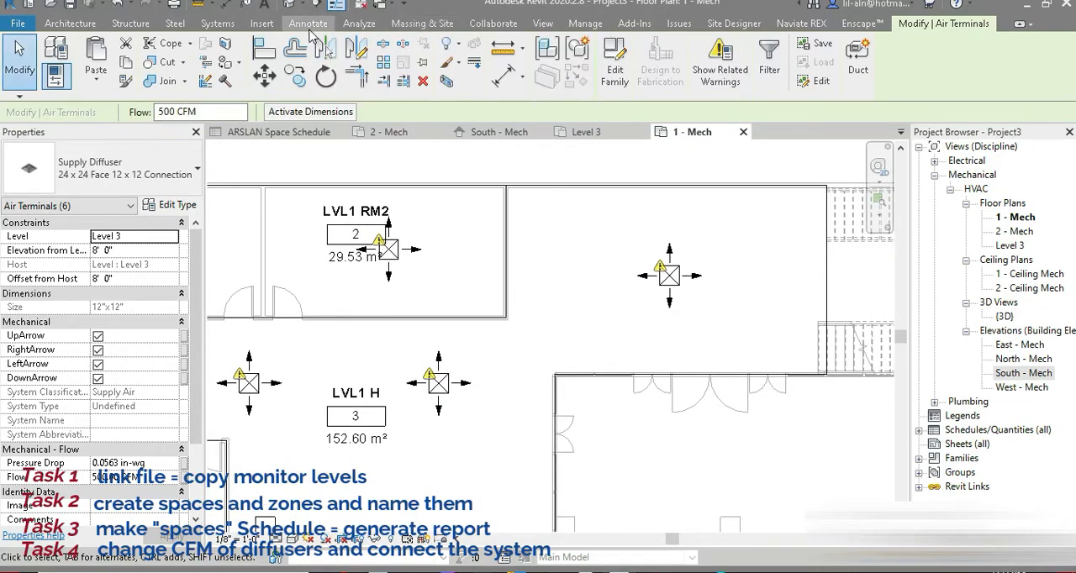
click(217, 23)
click(428, 68)
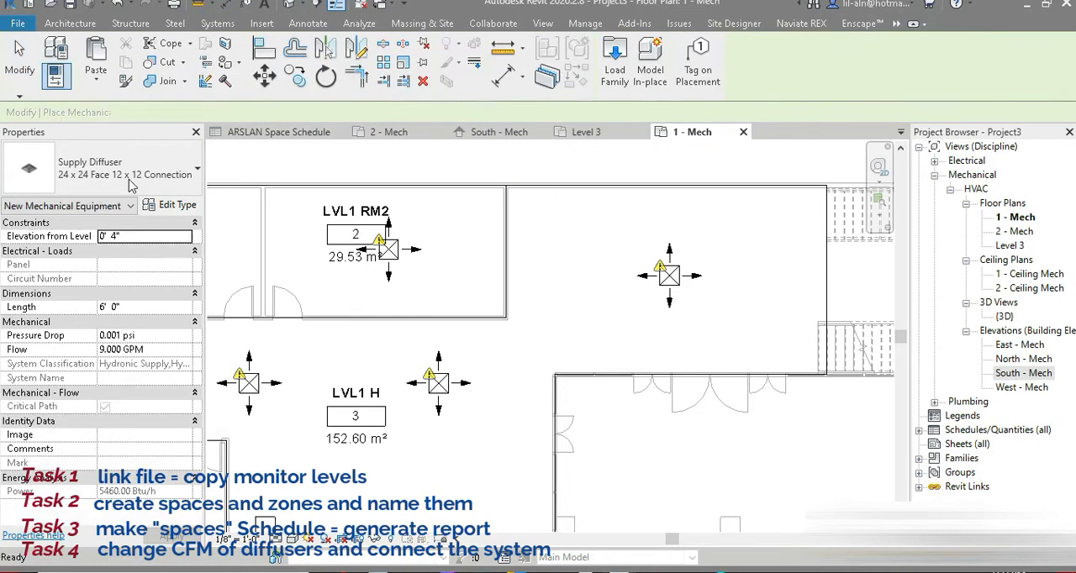
click(132, 185)
scroll(126, 379, up, 4)
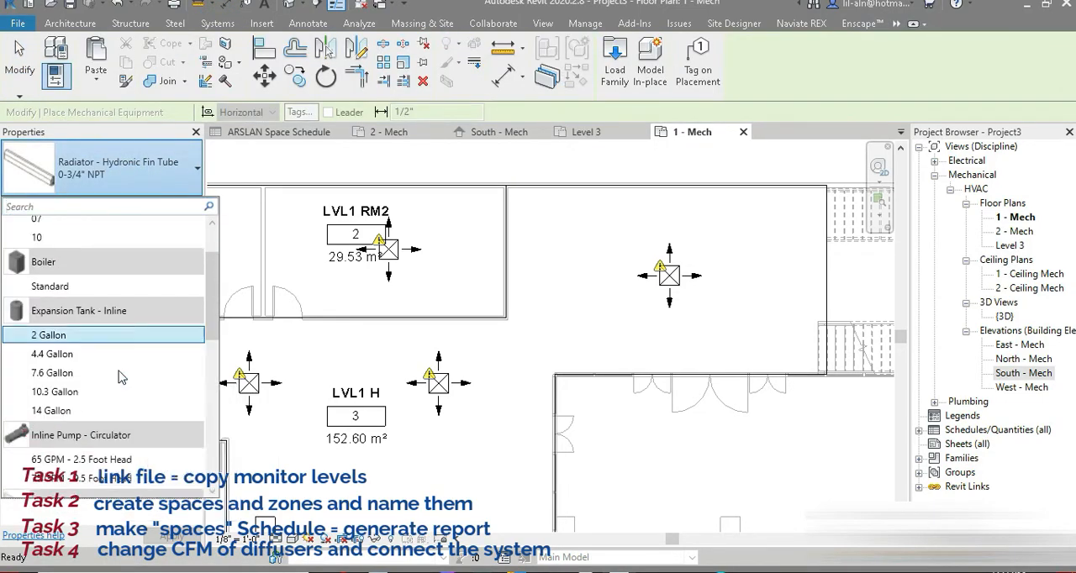
scroll(120, 378, down, 1)
scroll(119, 373, down, 2)
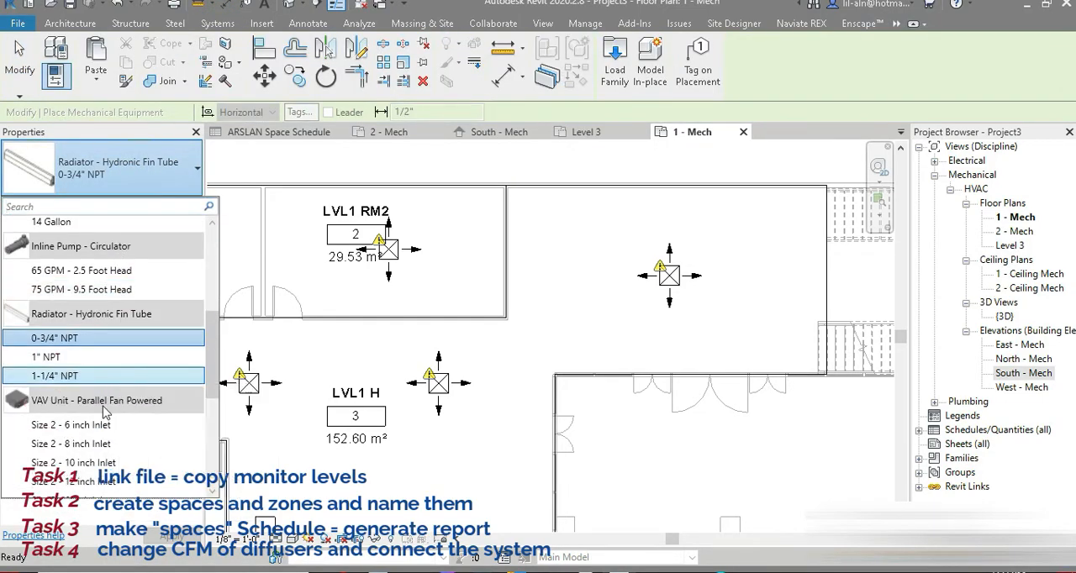
click(96, 479)
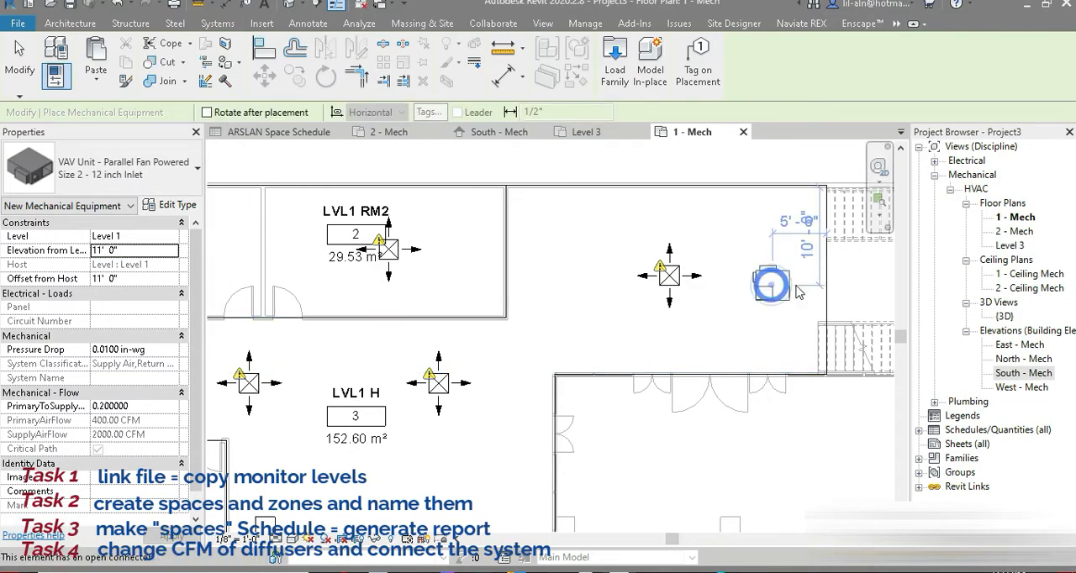
click(778, 286)
scroll(807, 284, up, 4)
click(19, 52)
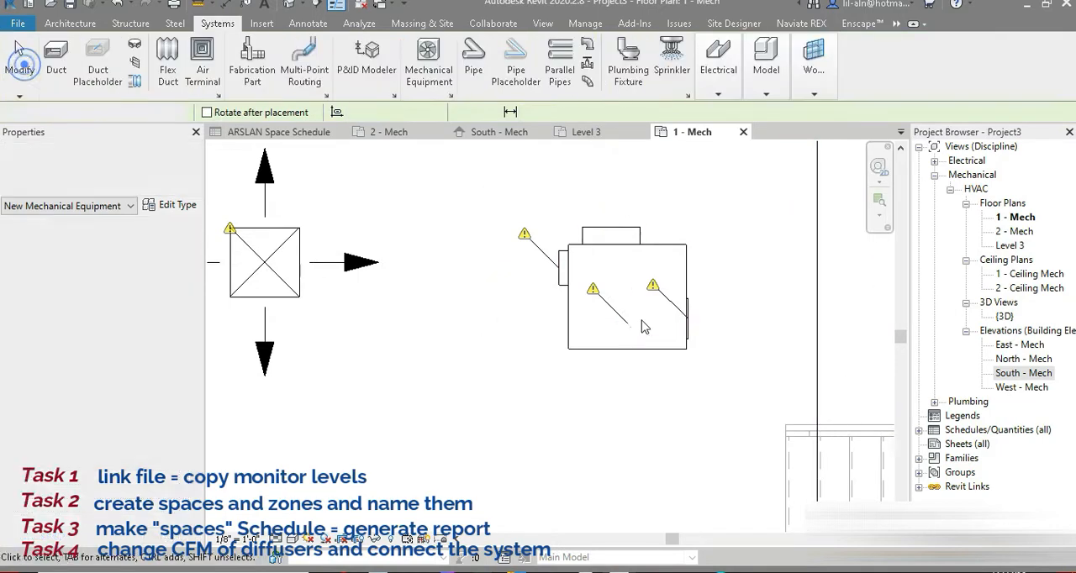
click(638, 350)
double_click(610, 343)
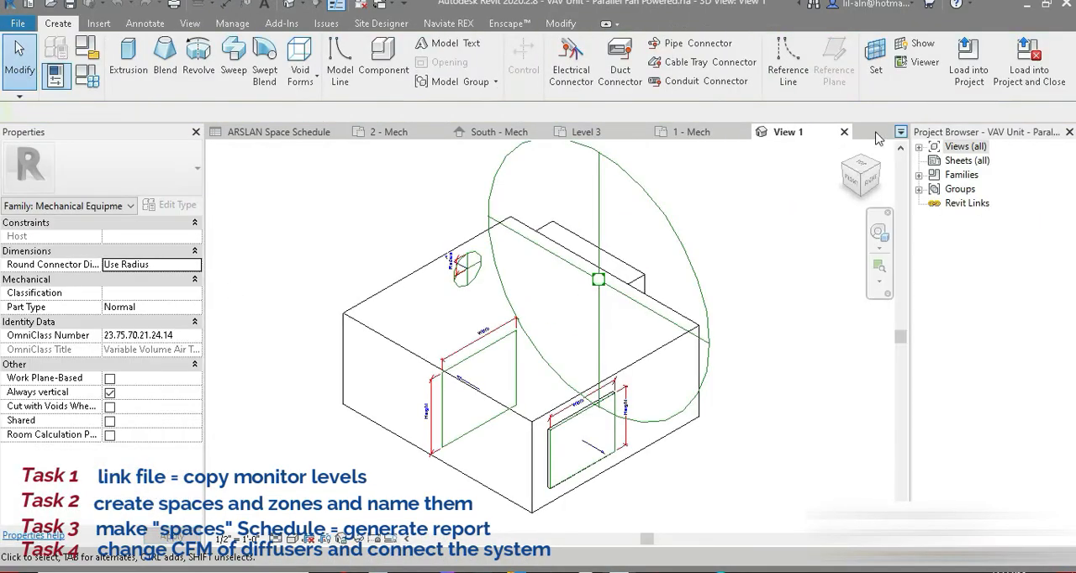
click(845, 132)
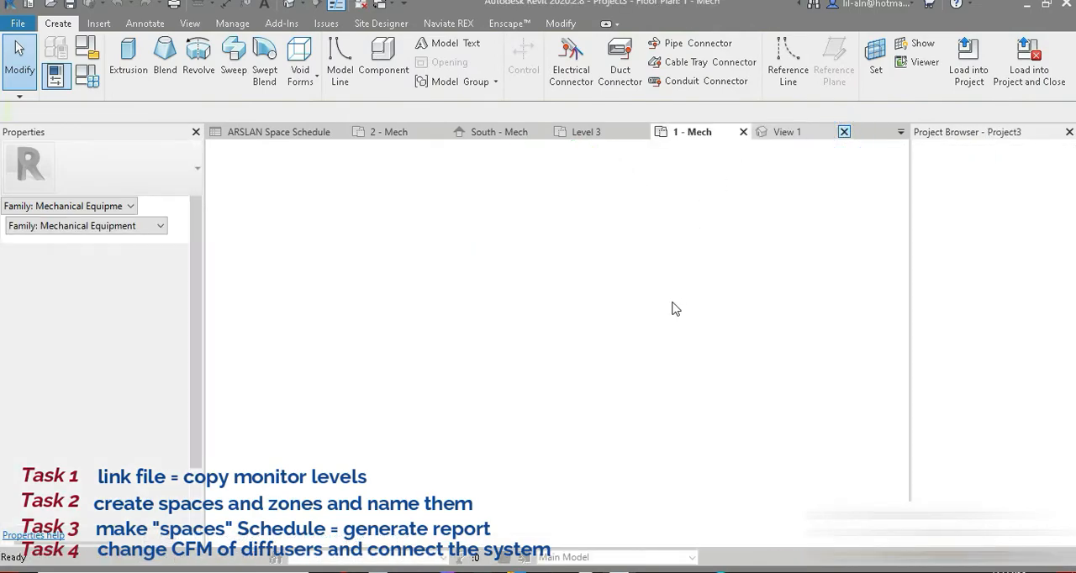
Copy the VAV unit and paste it aligned to Level 2 and Level 3.
click(619, 346)
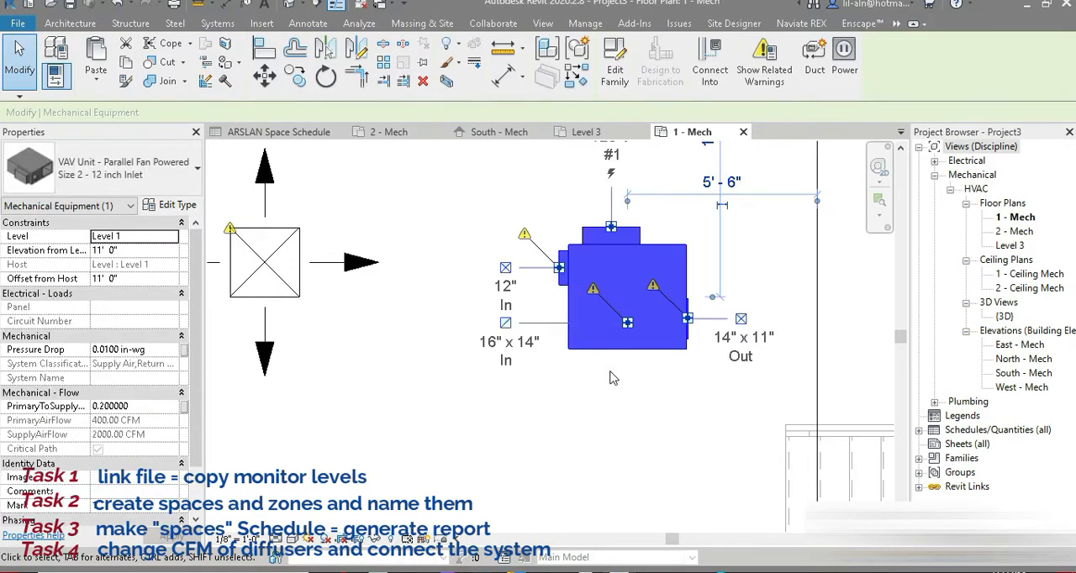
click(126, 63)
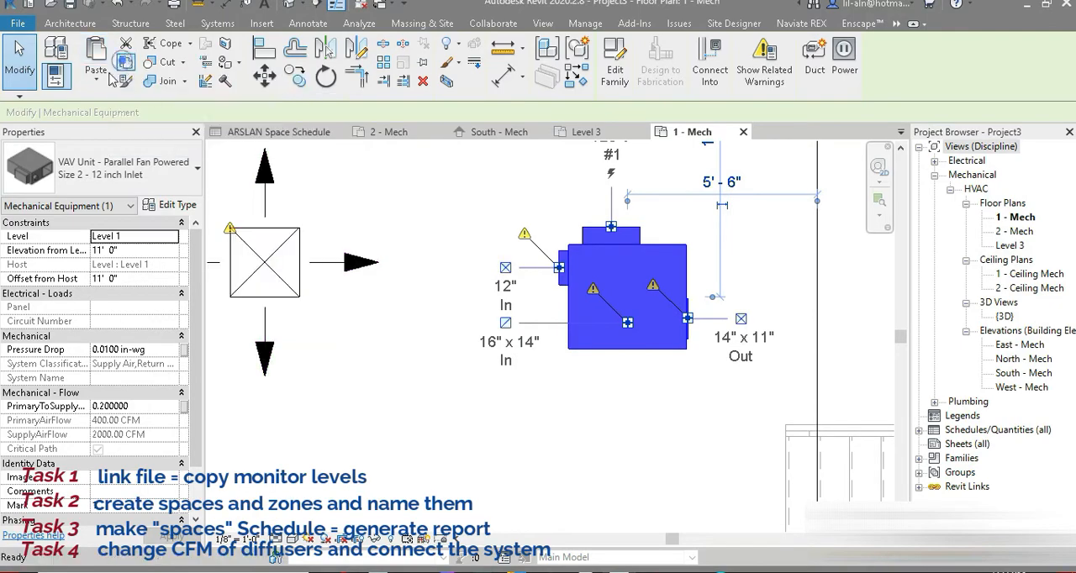
click(97, 78)
click(148, 133)
drag(459, 192, 476, 206)
click(525, 393)
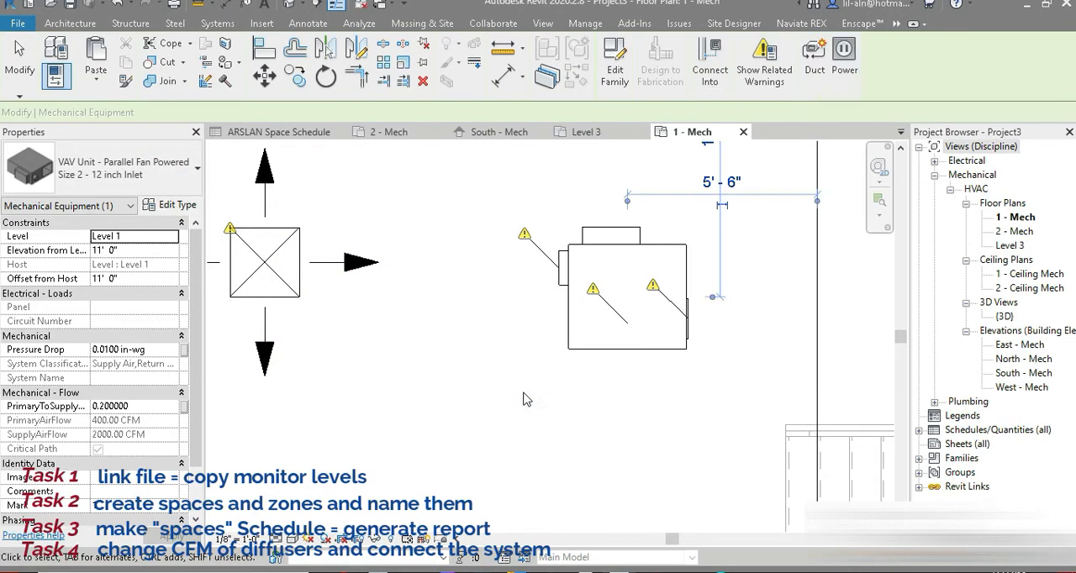
Undo the VAV unit's level copies and placement, along with the diffuser copies on Level 2 and Level 3.
scroll(523, 399, down, 2)
scroll(523, 399, down, 1)
scroll(496, 395, up, 2)
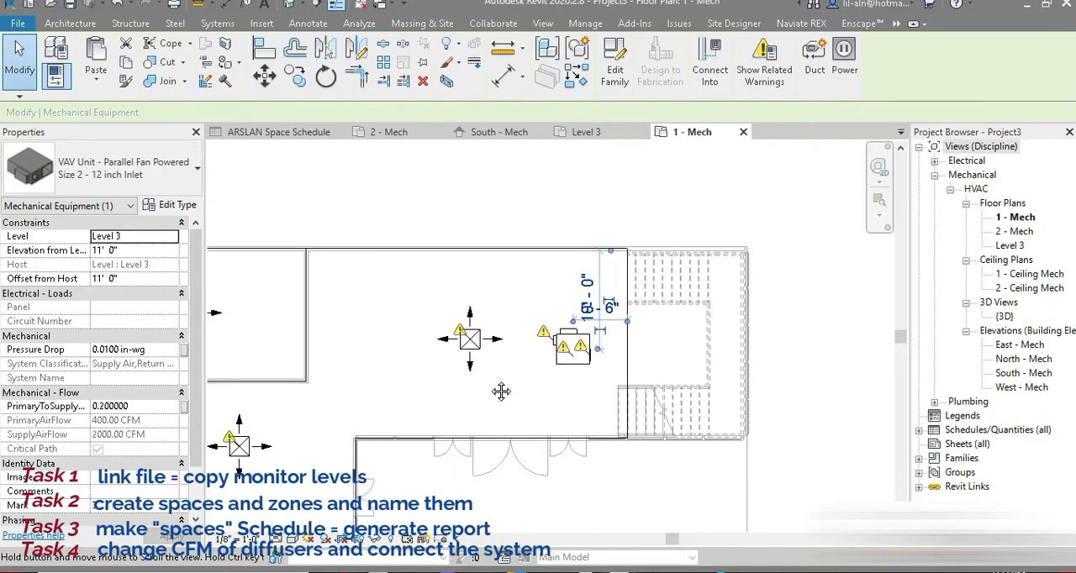
key(ctrl+z)
key(ctrl+z)
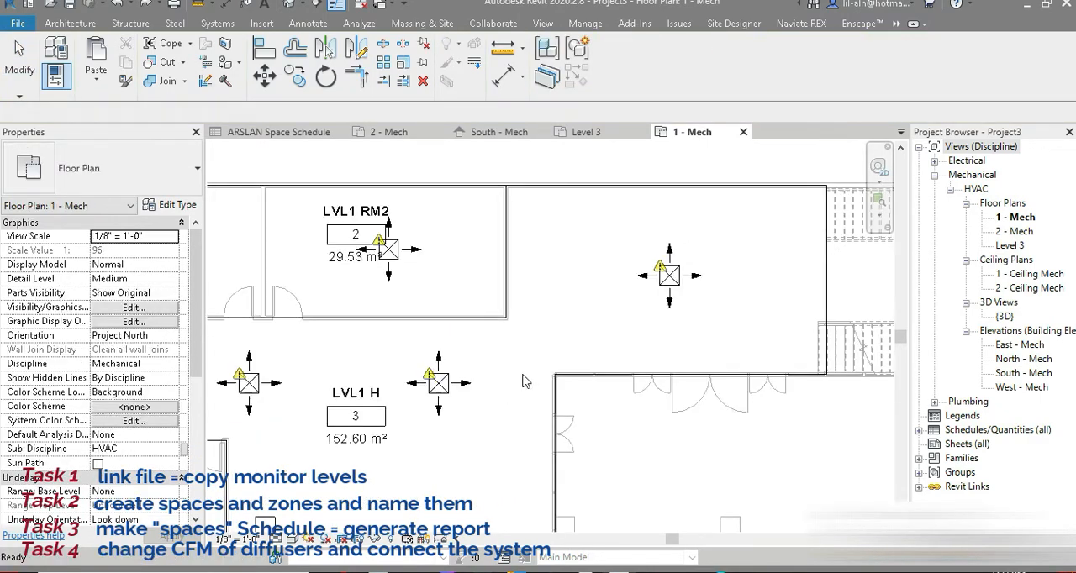
scroll(523, 375, down, 3)
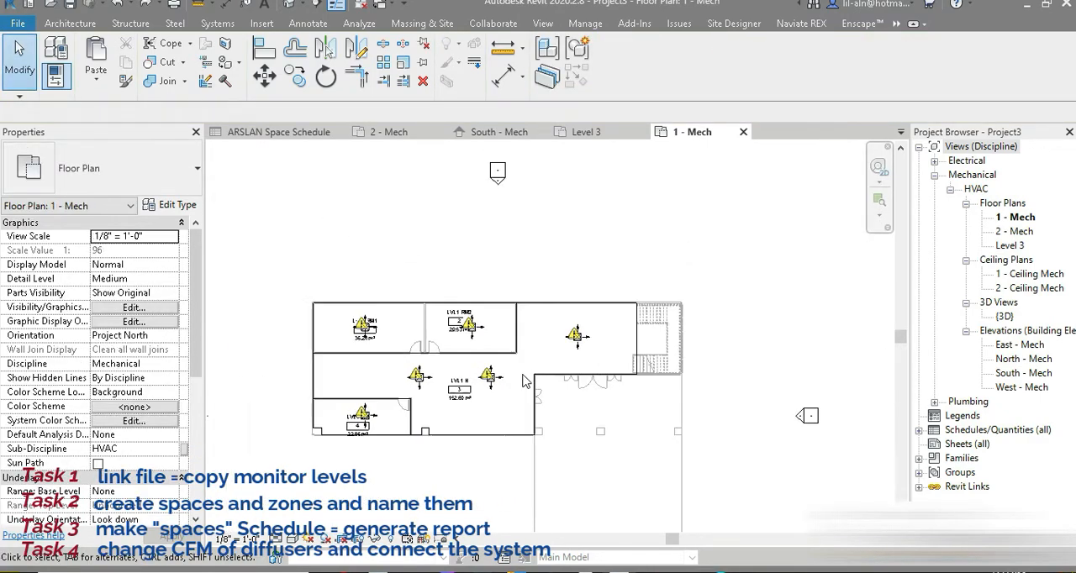
Inspect the supply diffusers in the default 3D view, and return to the 1 - Mech plan.
click(290, 5)
scroll(496, 361, up, 4)
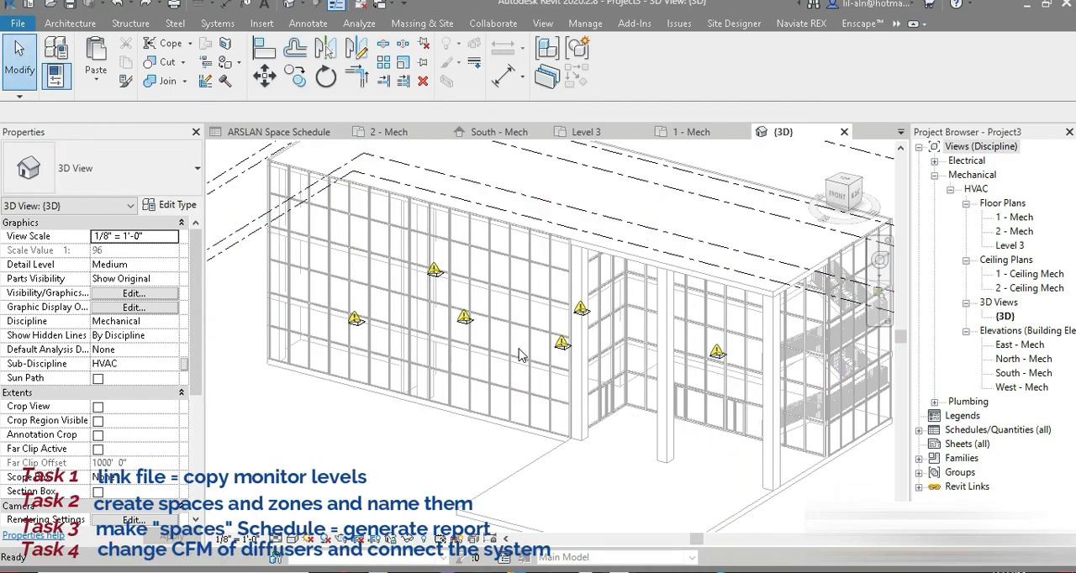
shift+middle_drag(529, 357, 447, 418)
click(696, 132)
scroll(455, 404, down, 1)
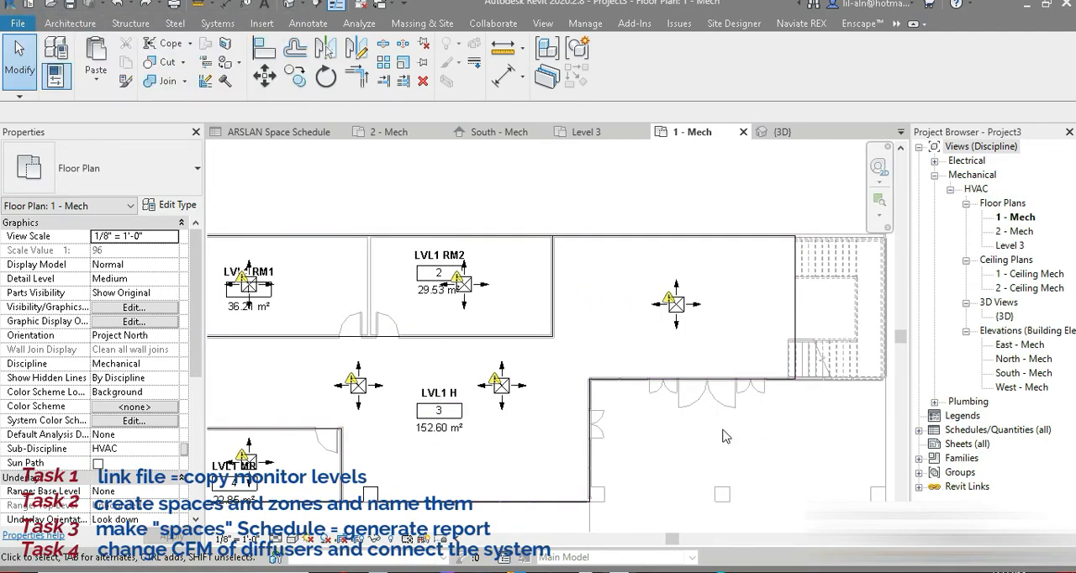
Place a Size 2 - 12 inch Inlet parallel fan powered VAV unit at 11' 0" elevation, about 6' 0" from the east wall beside the easternmost diffuser.
click(215, 23)
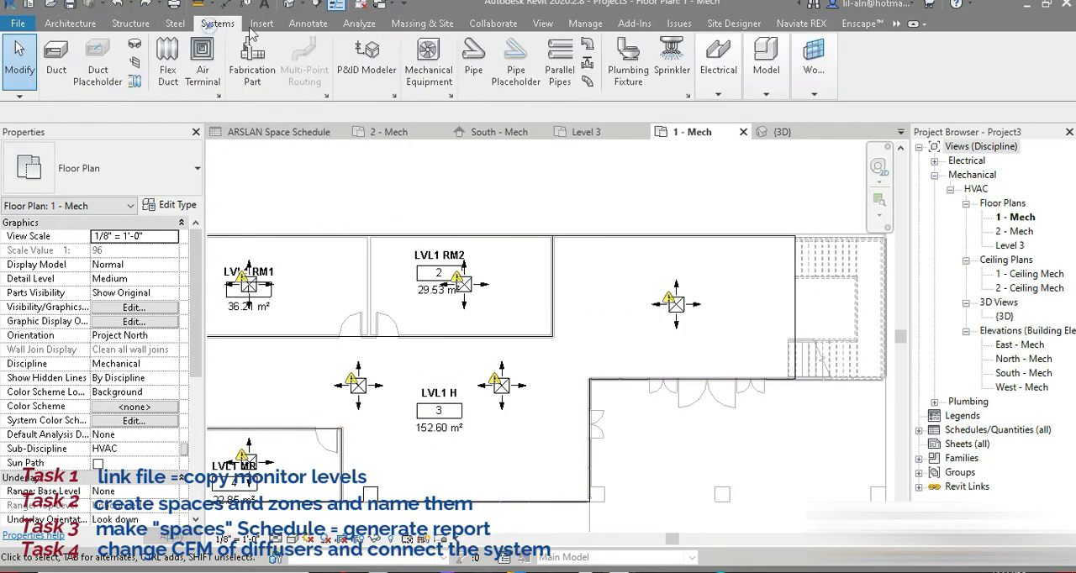
click(425, 50)
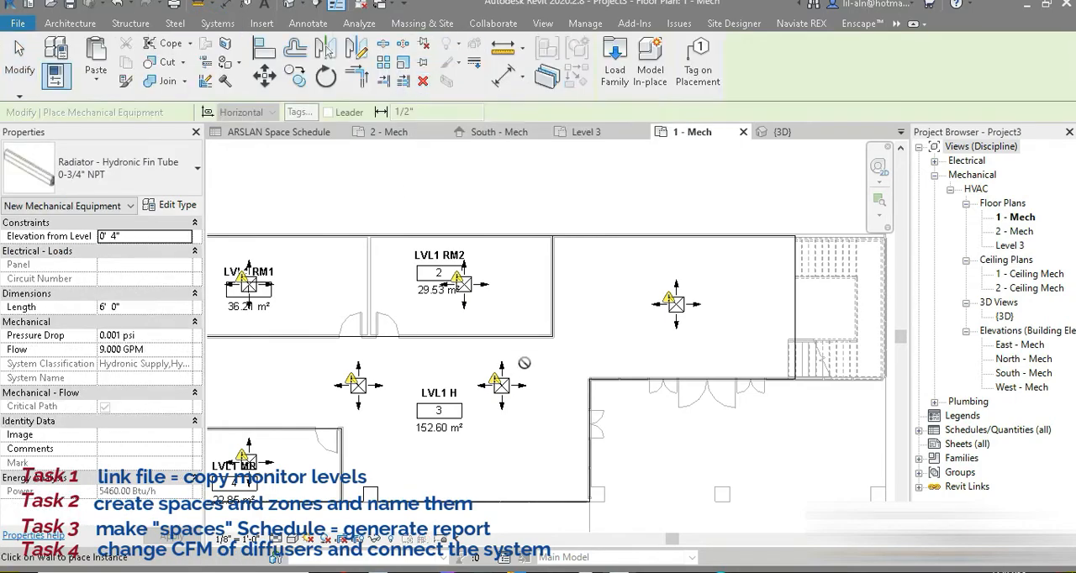
click(126, 168)
scroll(101, 353, down, 4)
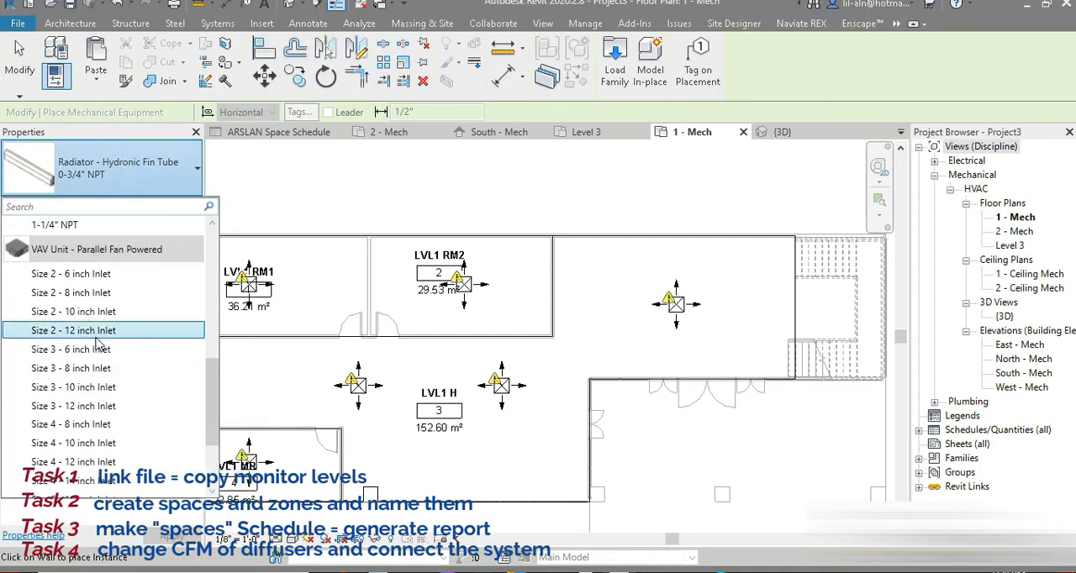
click(84, 330)
scroll(767, 299, up, 2)
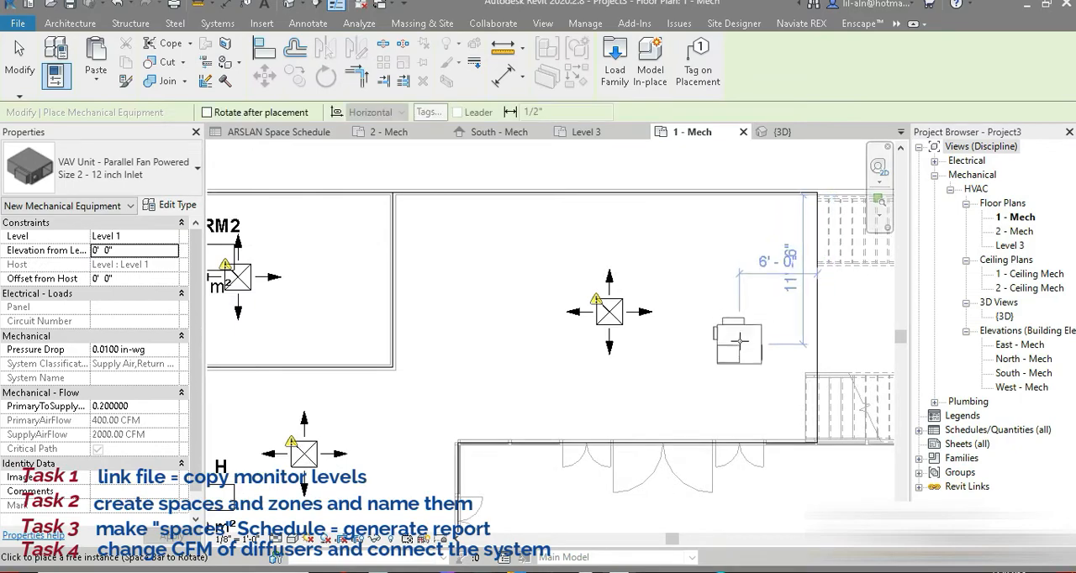
scroll(770, 304, down, 3)
scroll(778, 328, up, 5)
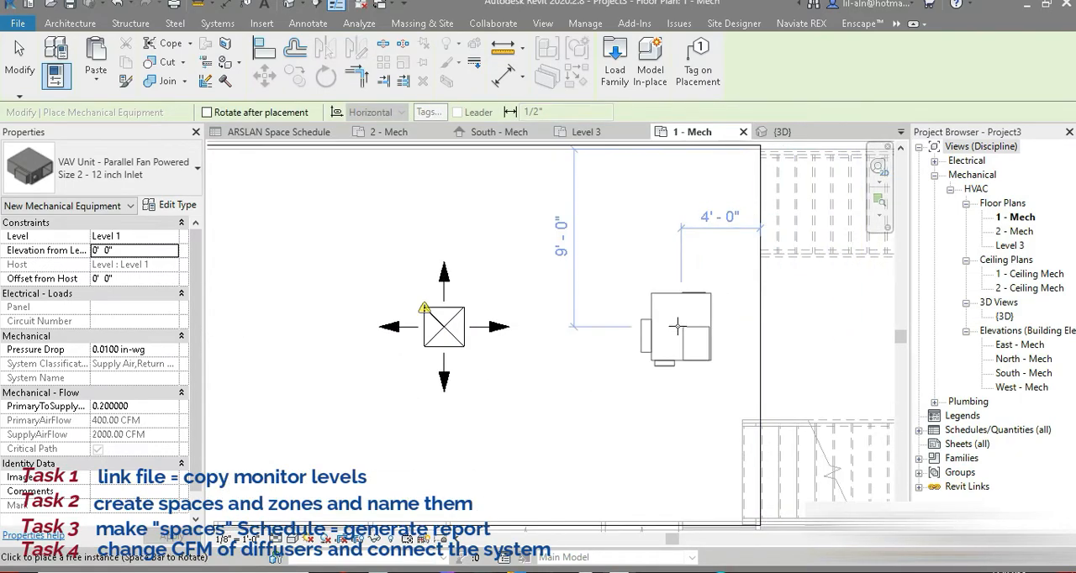
click(148, 250)
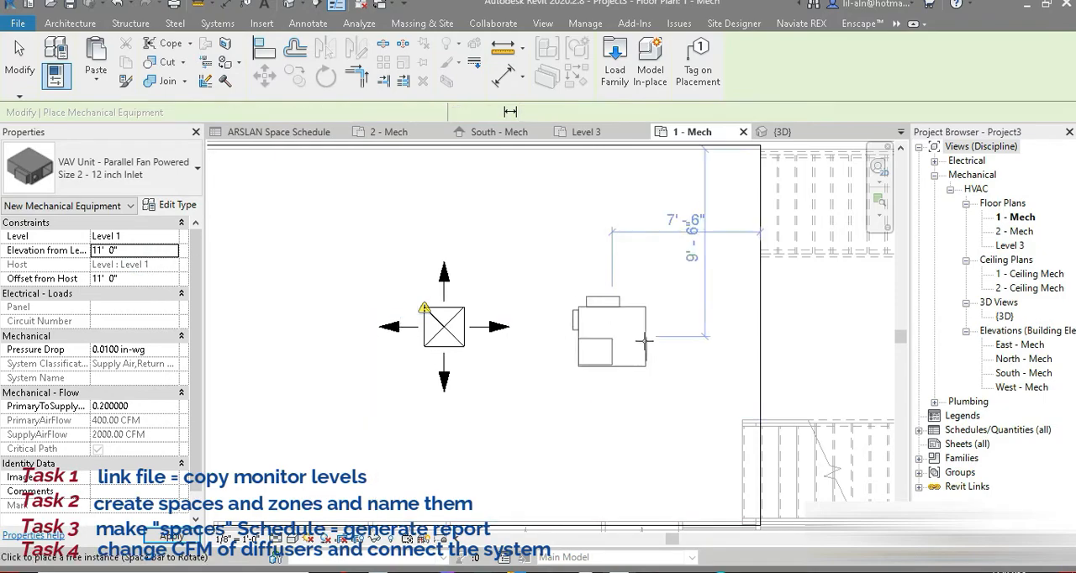
click(638, 329)
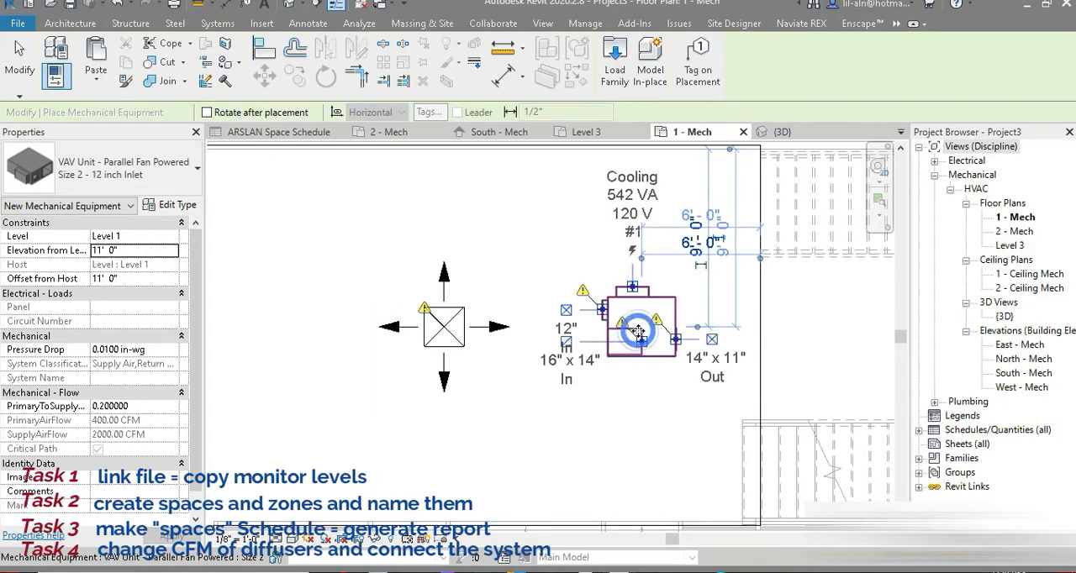
click(19, 59)
Rotate the VAV unit 180° so its 14" x 11" outlet faces the diffuser, and move it to about 4' 9" from the east wall.
click(648, 352)
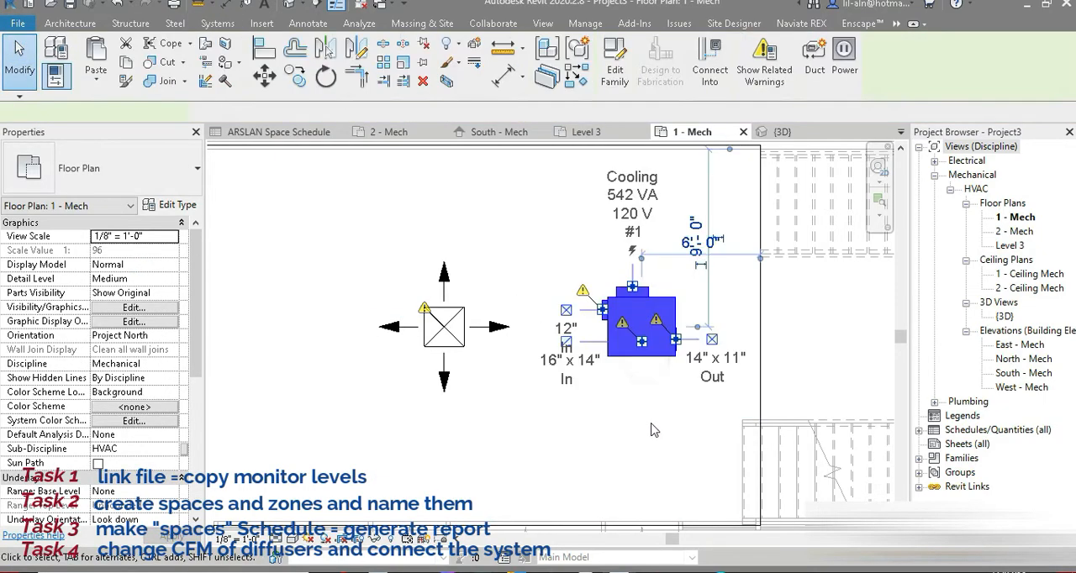
key(space)
key(space)
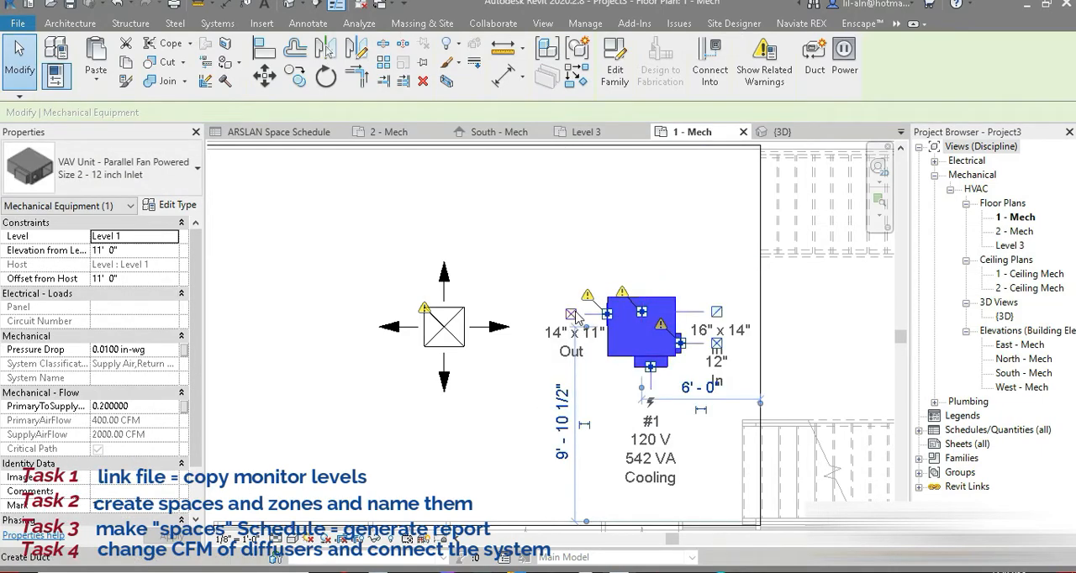
scroll(572, 313, up, 2)
scroll(568, 333, down, 2)
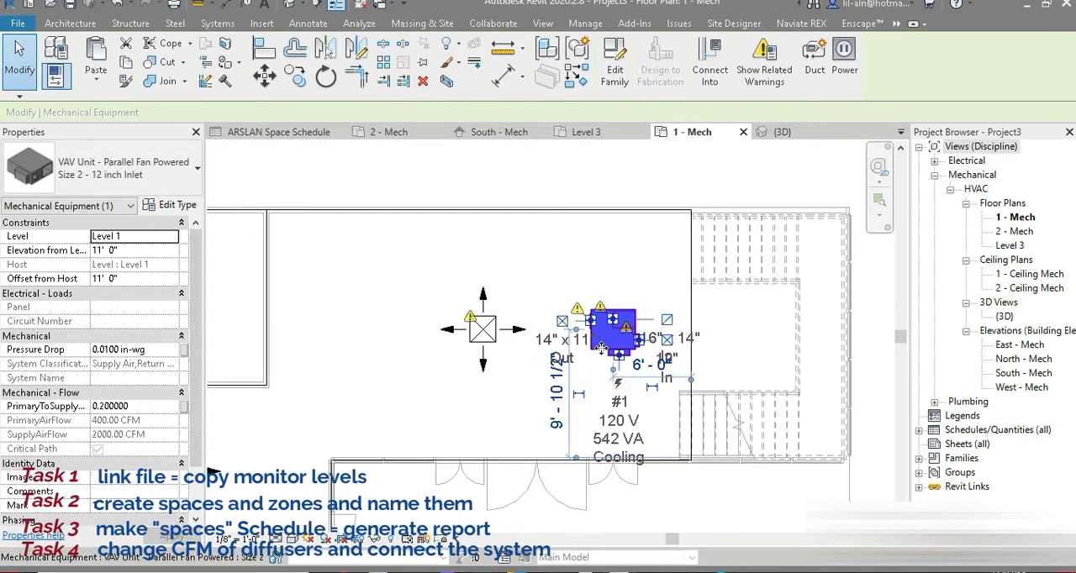
drag(597, 342, 616, 342)
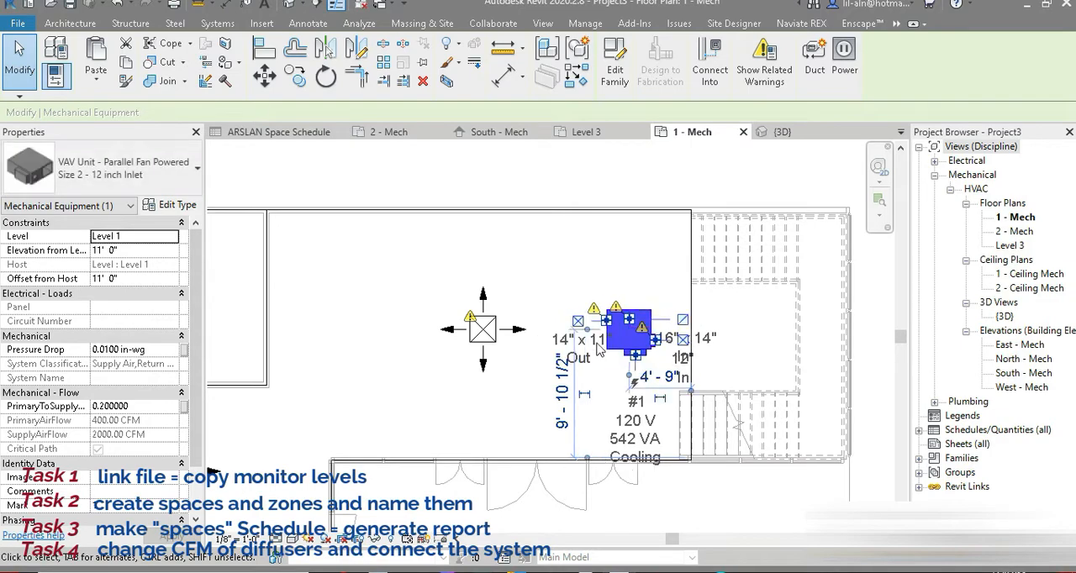
scroll(482, 380, down, 5)
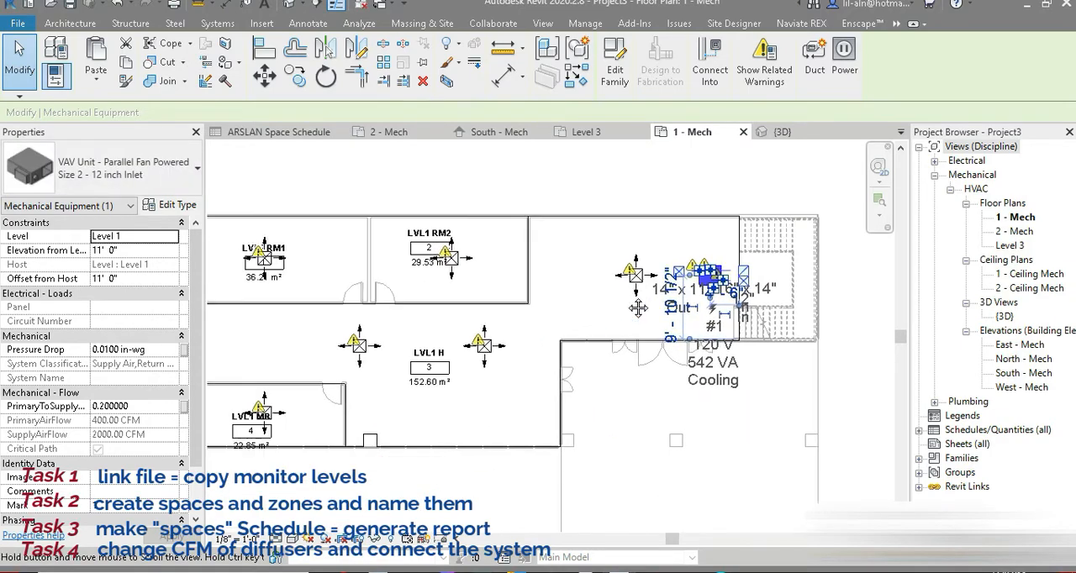
click(635, 356)
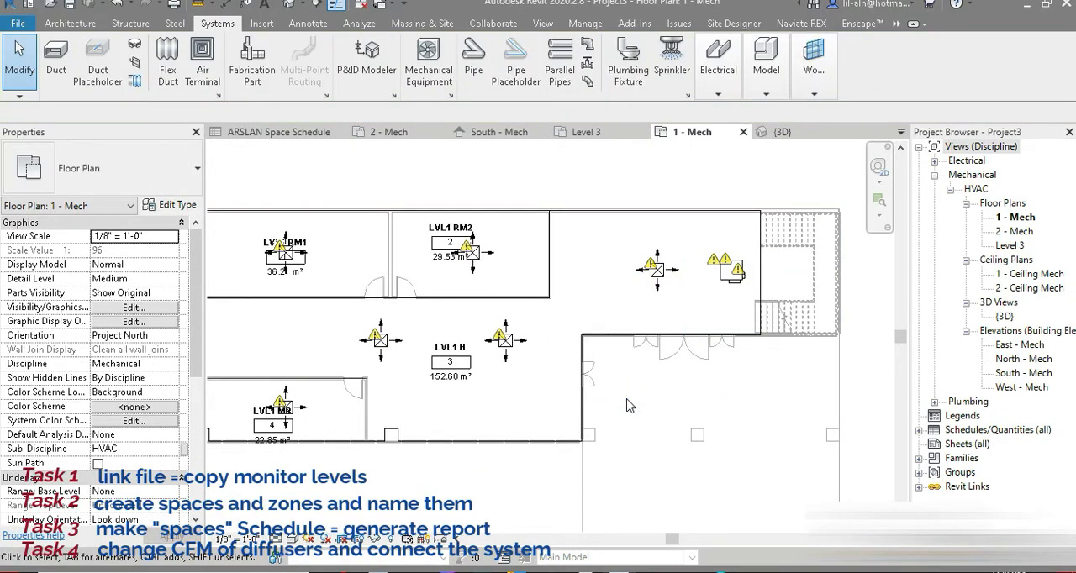
Set the Supply Air duct conversion middle elevation to 11' 0" for both main and branch ducts in Mechanical Settings.
middle_drag(495, 357, 534, 340)
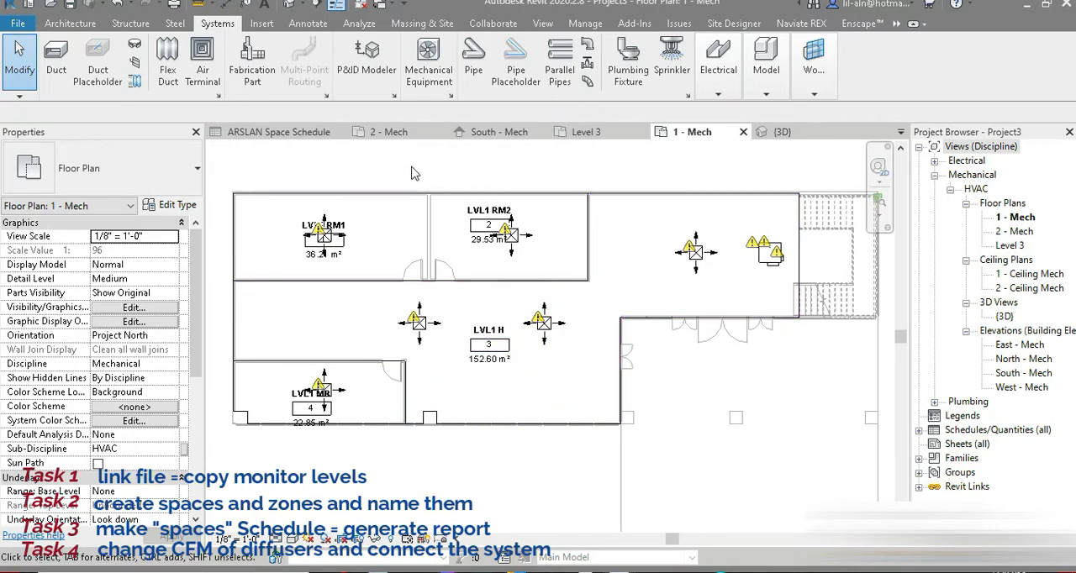
click(764, 254)
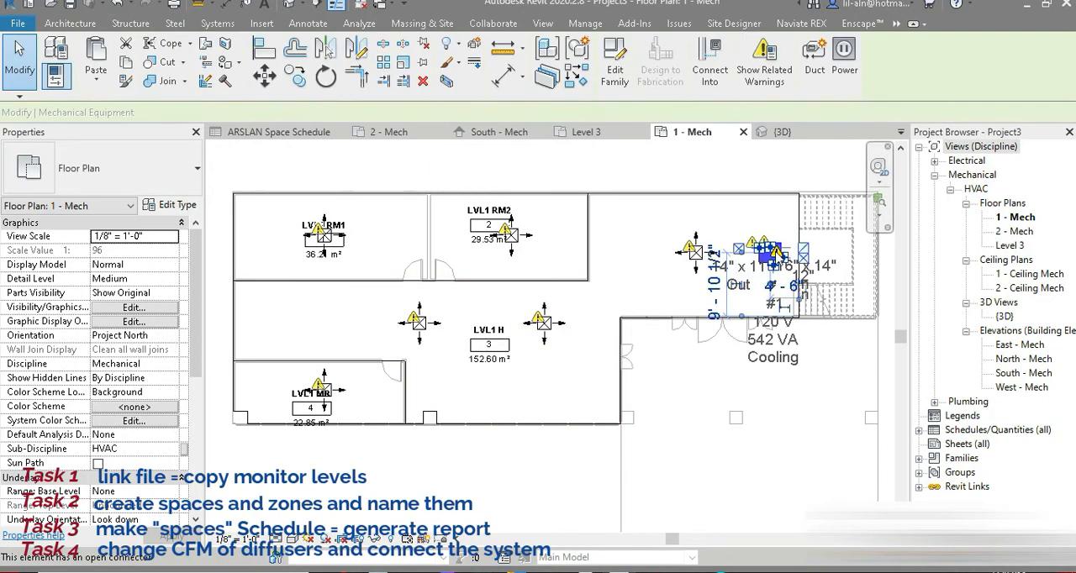
scroll(763, 254, up, 3)
click(217, 24)
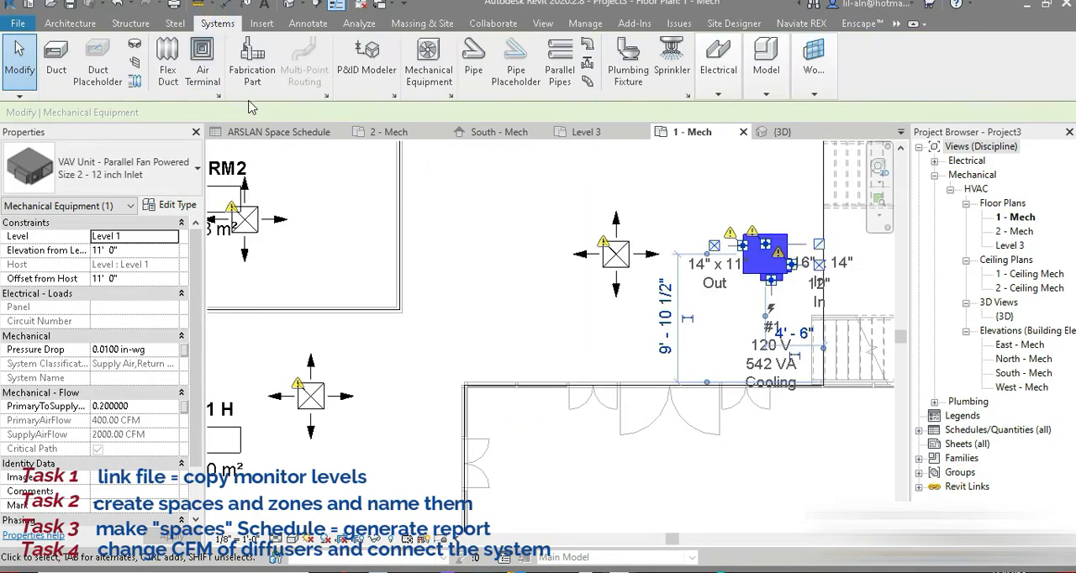
click(218, 97)
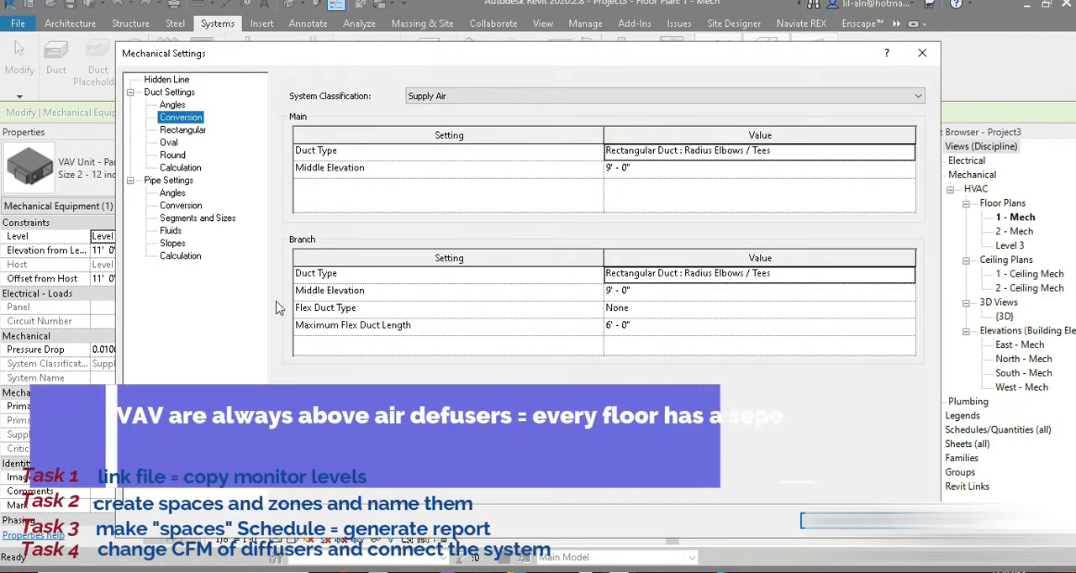
click(671, 169)
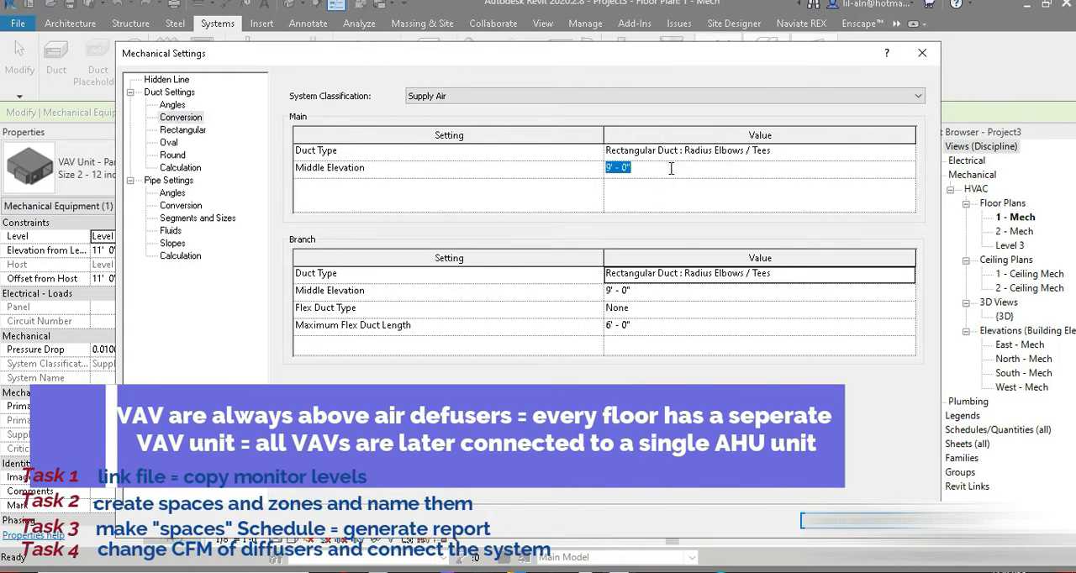
key(Return)
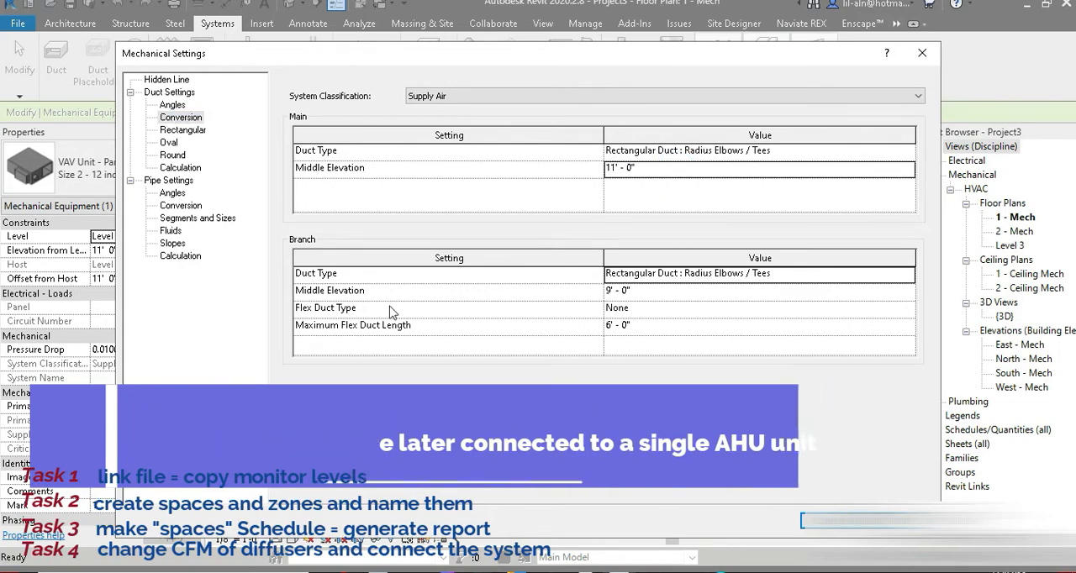
click(667, 289)
double_click(664, 292)
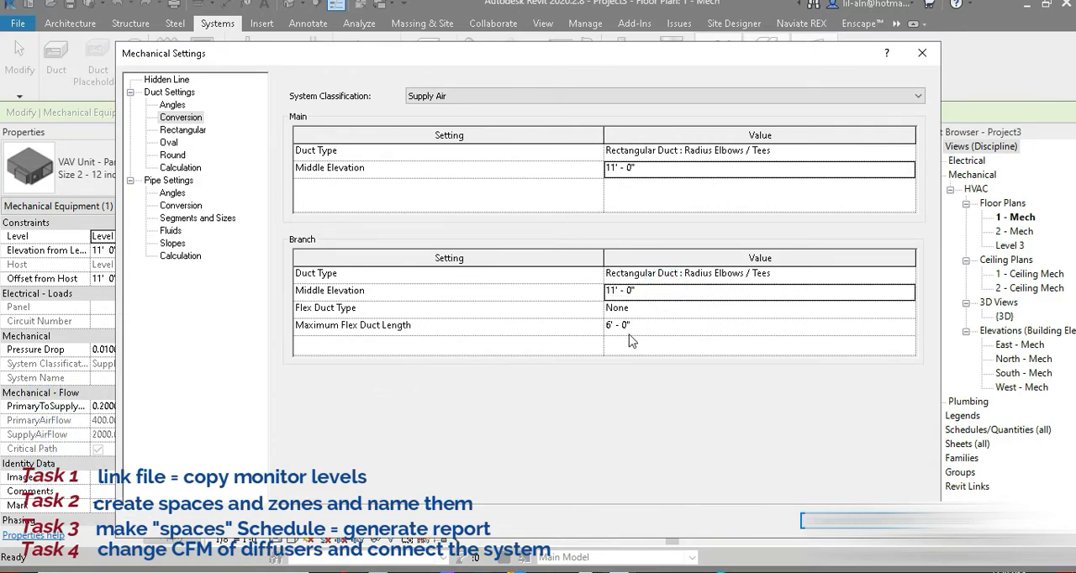
click(832, 522)
click(705, 347)
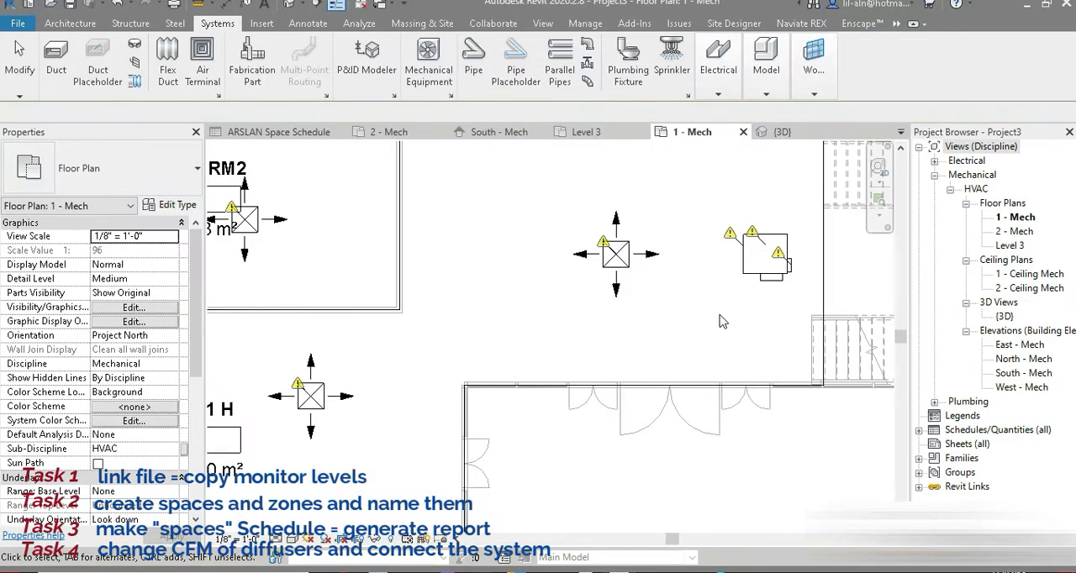
Start a 12" x 12" rectangular duct at the VAV unit's 14" x 11" outlet and run it about 3' west.
click(753, 279)
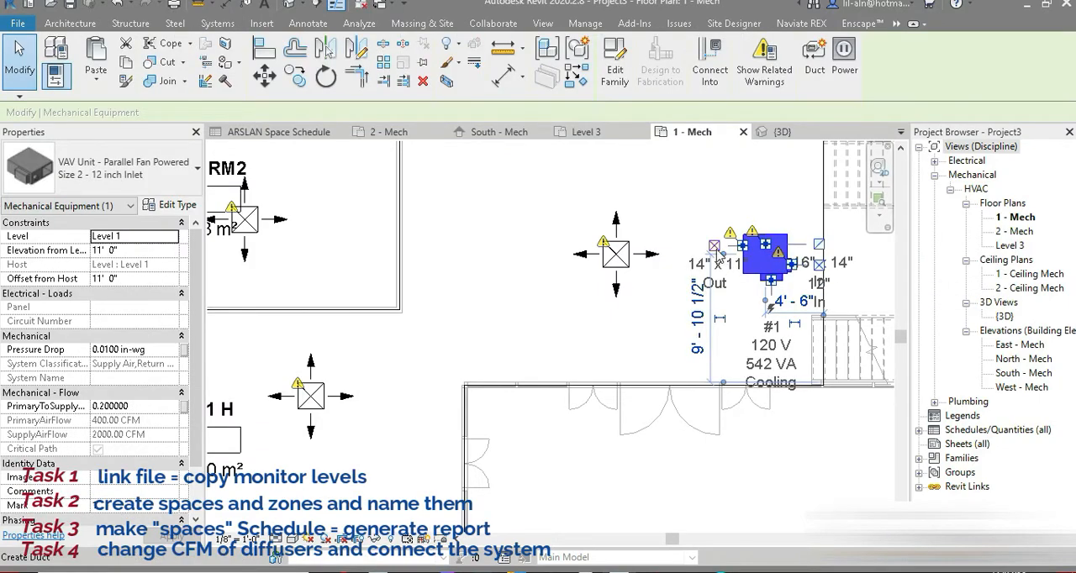
click(714, 248)
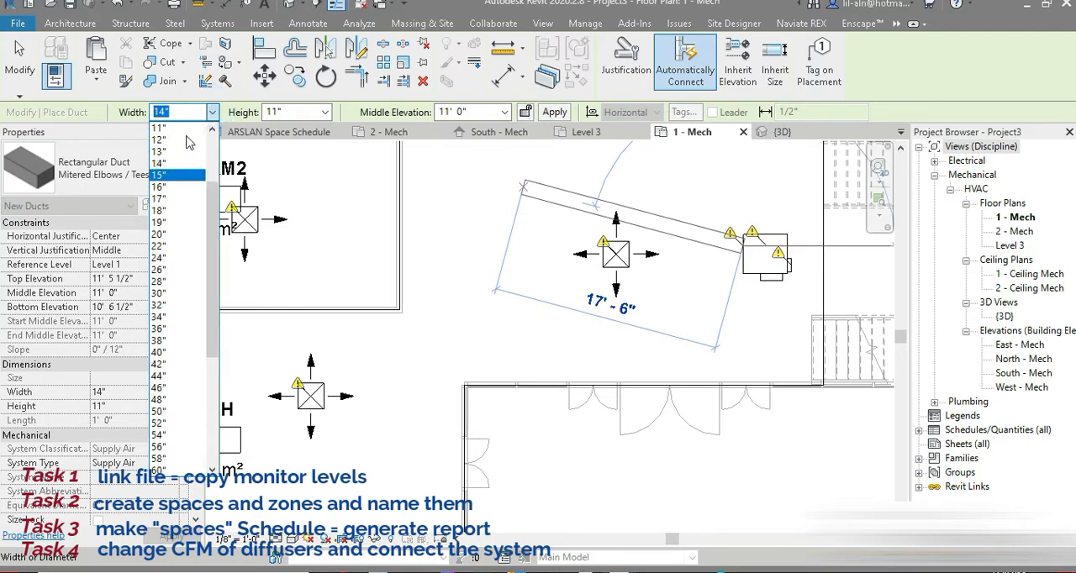
click(160, 139)
click(324, 112)
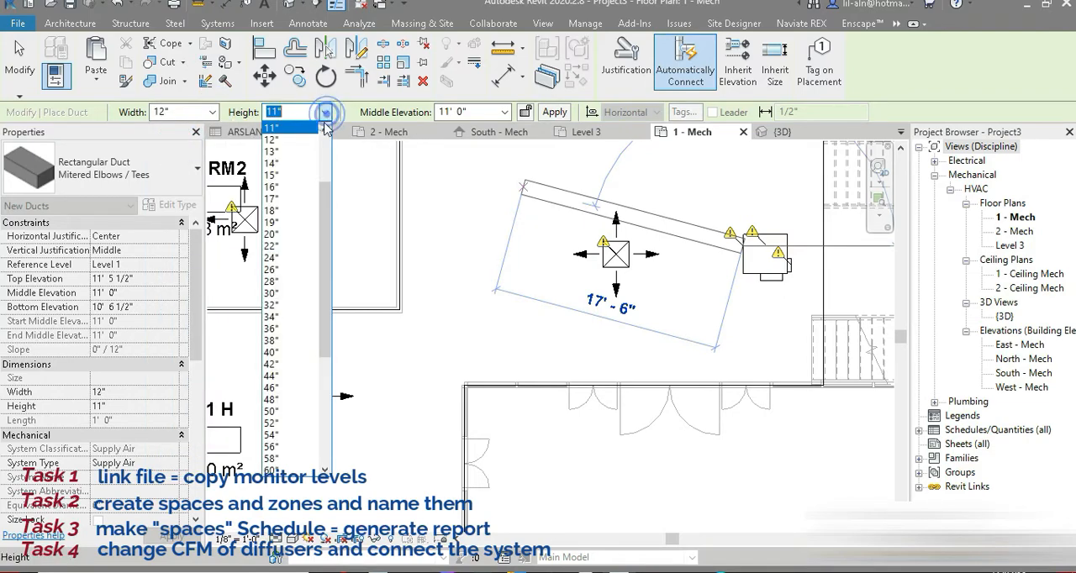
click(295, 141)
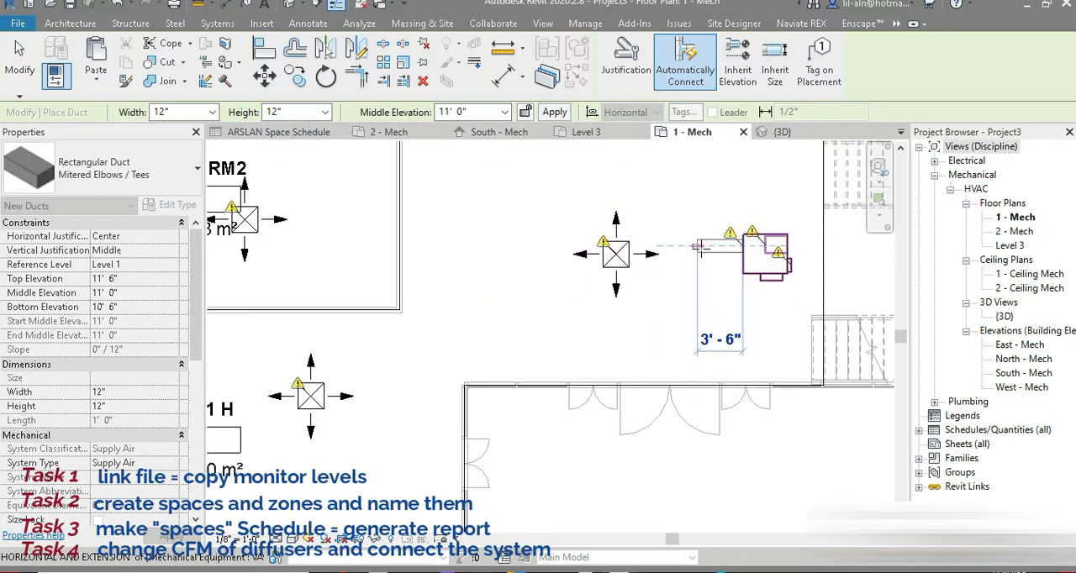
click(703, 304)
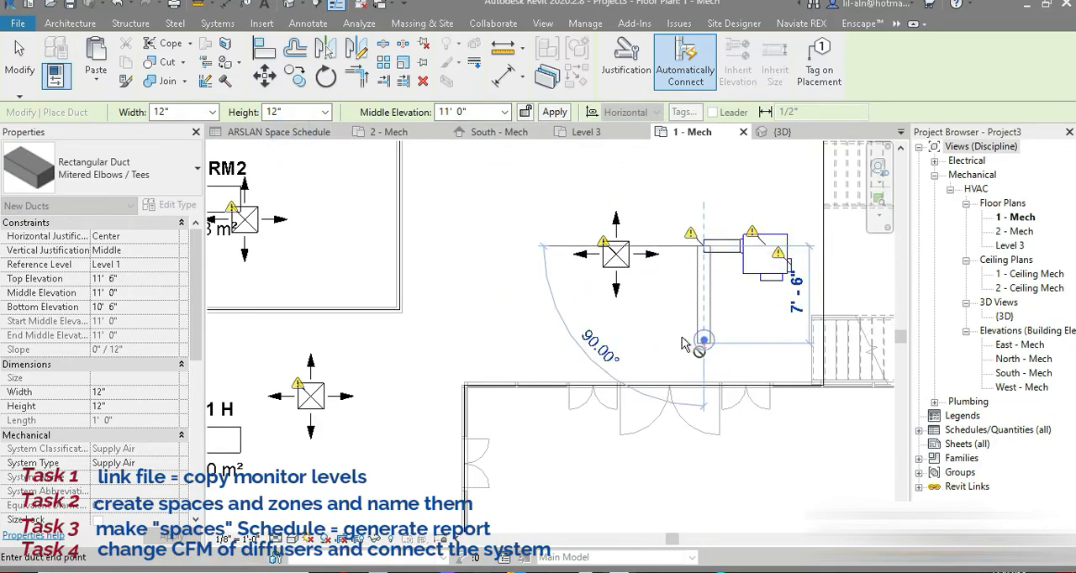
Continue the main duct about 7' 6" south and then west through the LVL1 H hallway to near the building's west wall.
click(683, 339)
scroll(400, 325, down, 2)
middle_drag(392, 337, 733, 329)
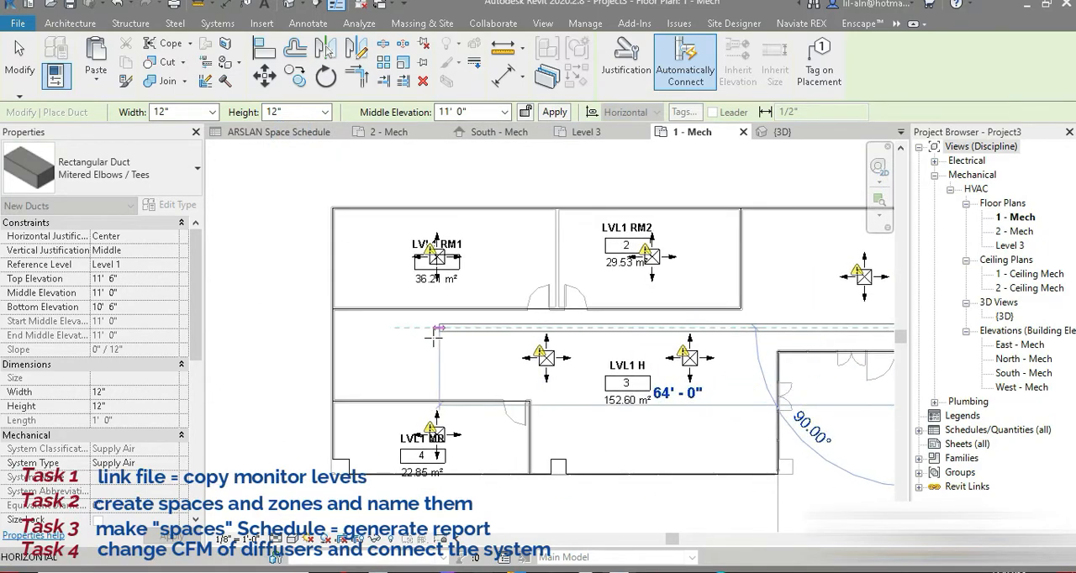
click(399, 326)
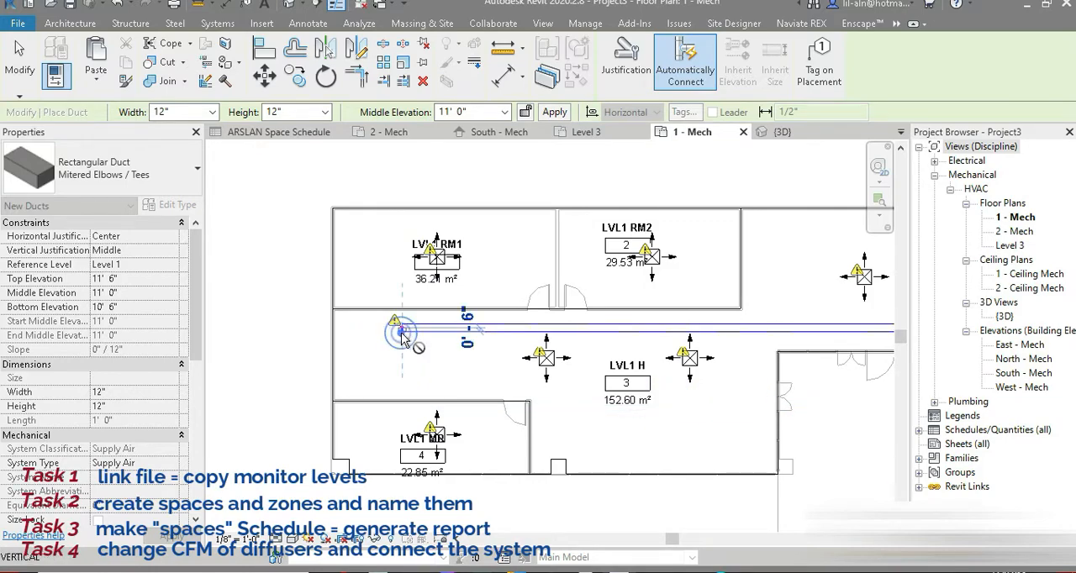
click(17, 53)
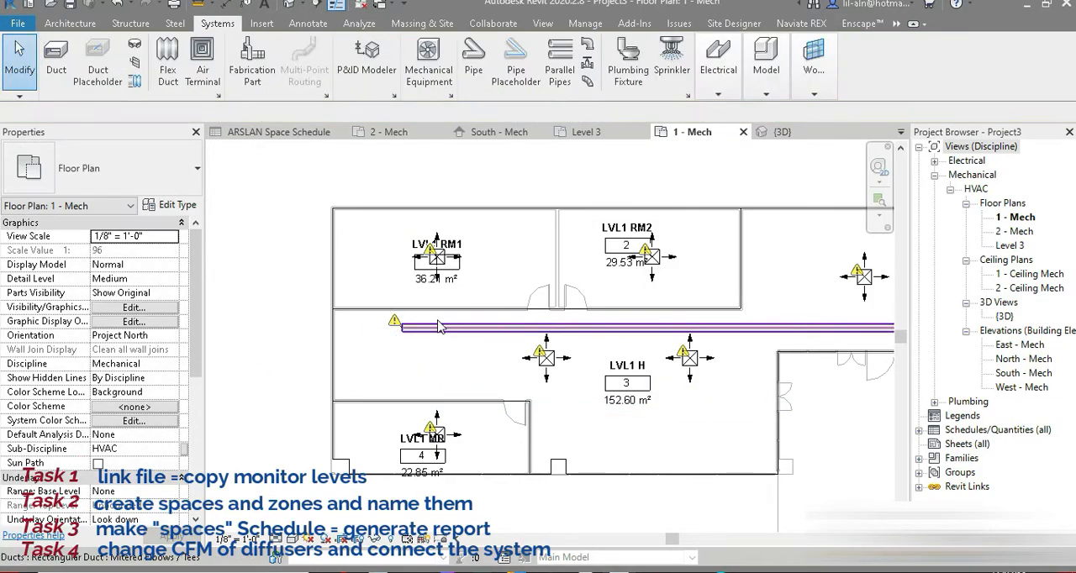
Draw a 12" x 12" branch duct about 9' 6" south from the main duct, ending just short of the LVL1 MR diffuser.
click(437, 329)
key(d)
key(t)
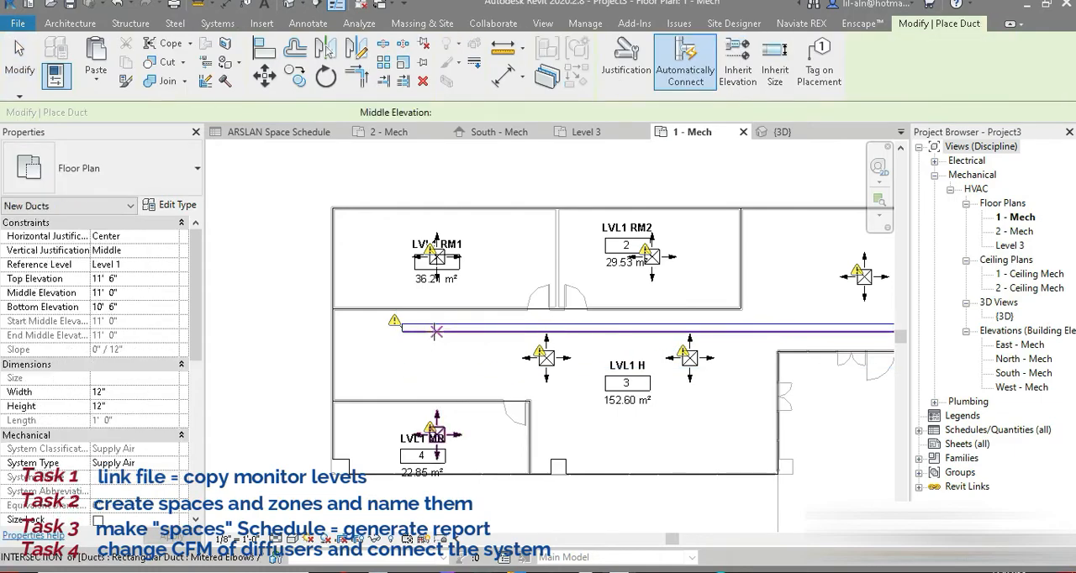
click(438, 328)
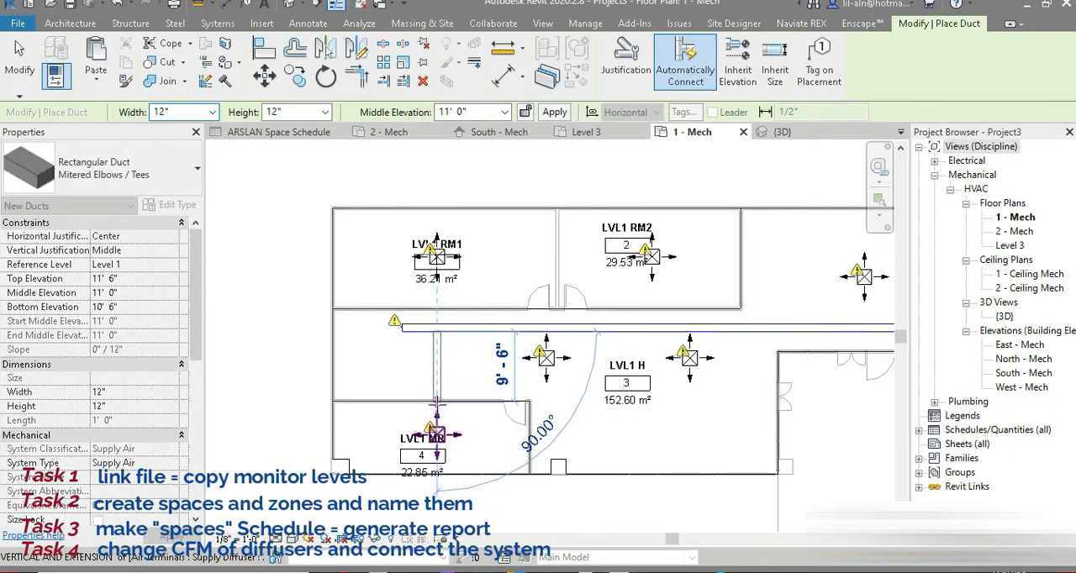
scroll(438, 402, up, 4)
click(437, 407)
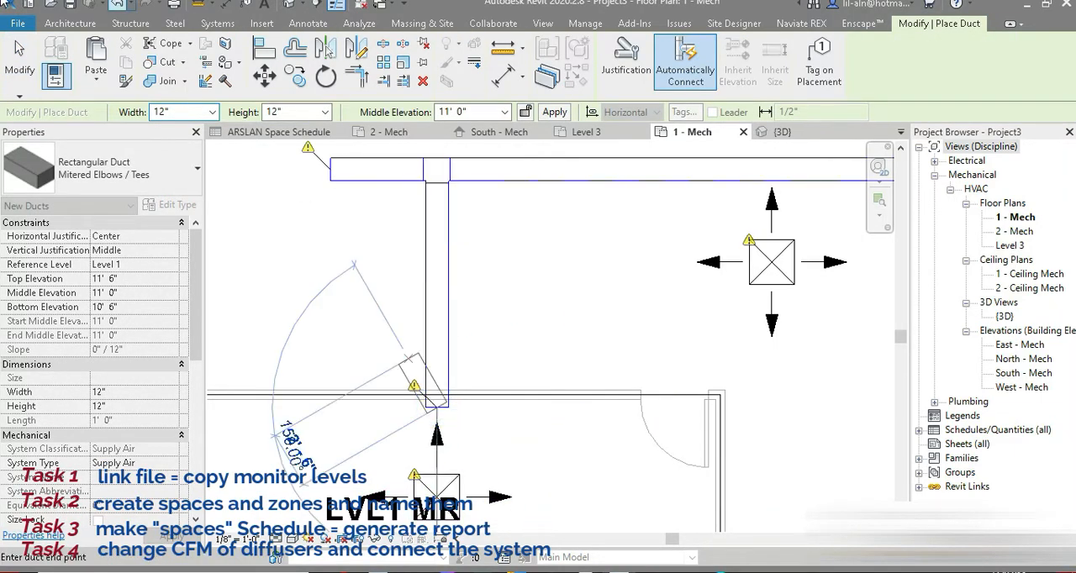
click(22, 84)
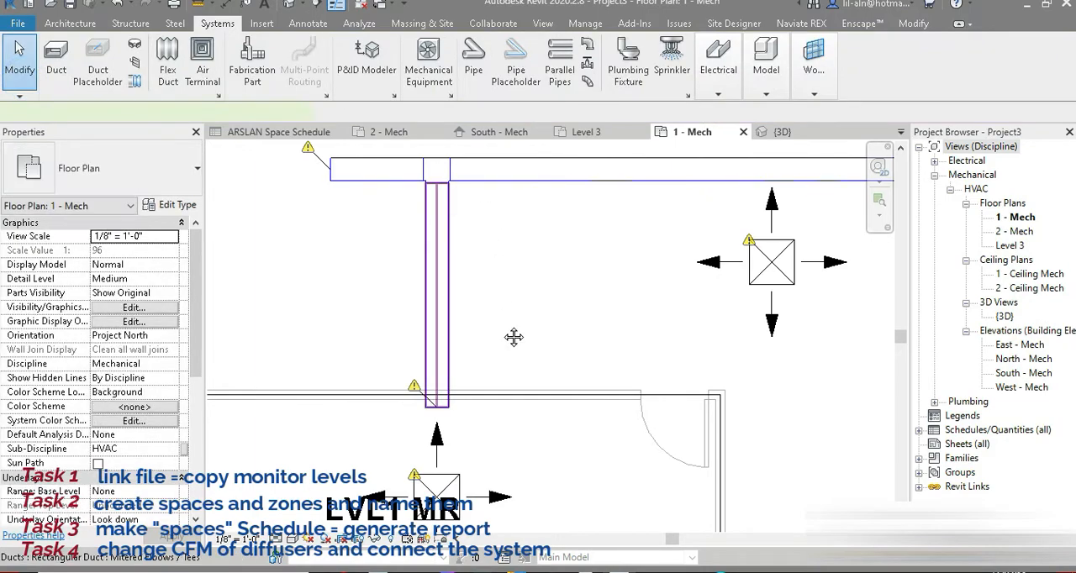
Draw a 12" x 12" branch duct north from the main duct opposite the LVL1 MR branch, ending just short of the LVL1 RM1 diffuser.
middle_drag(514, 337, 513, 416)
key(c)
key(s)
click(462, 383)
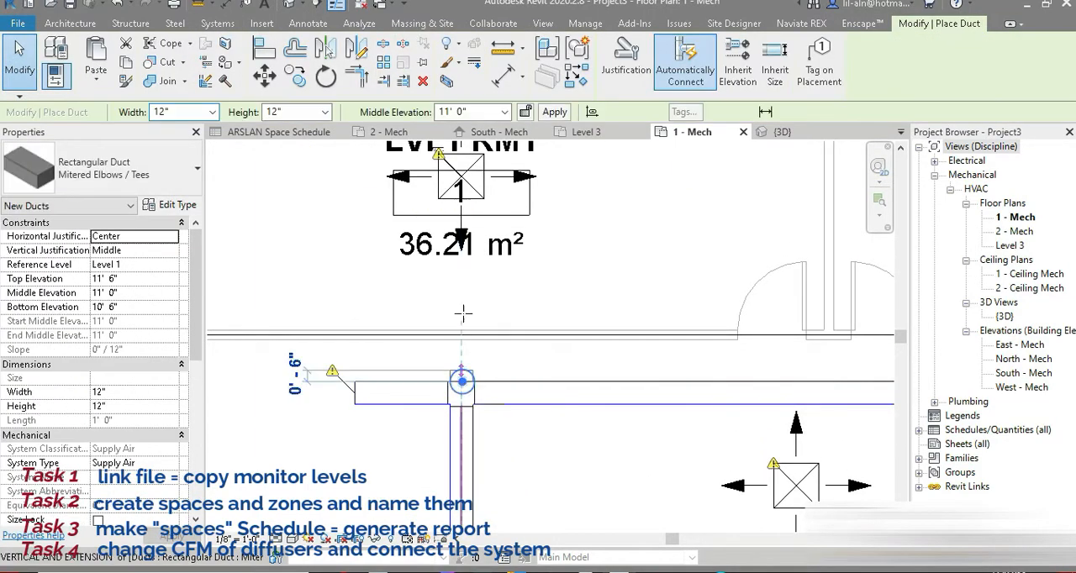
click(462, 224)
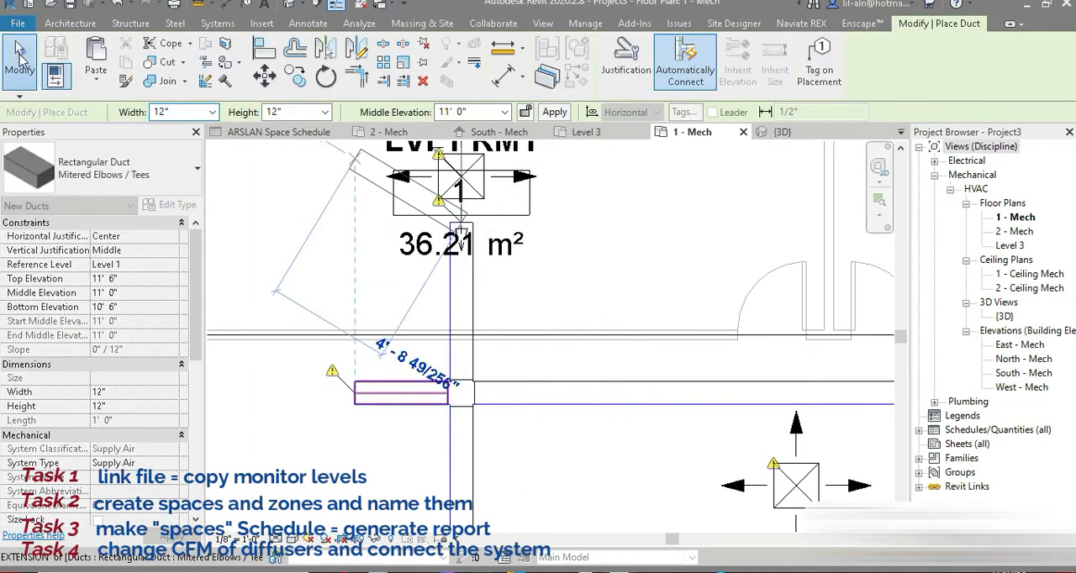
click(21, 57)
middle_drag(504, 375, 480, 243)
middle_drag(488, 484, 519, 302)
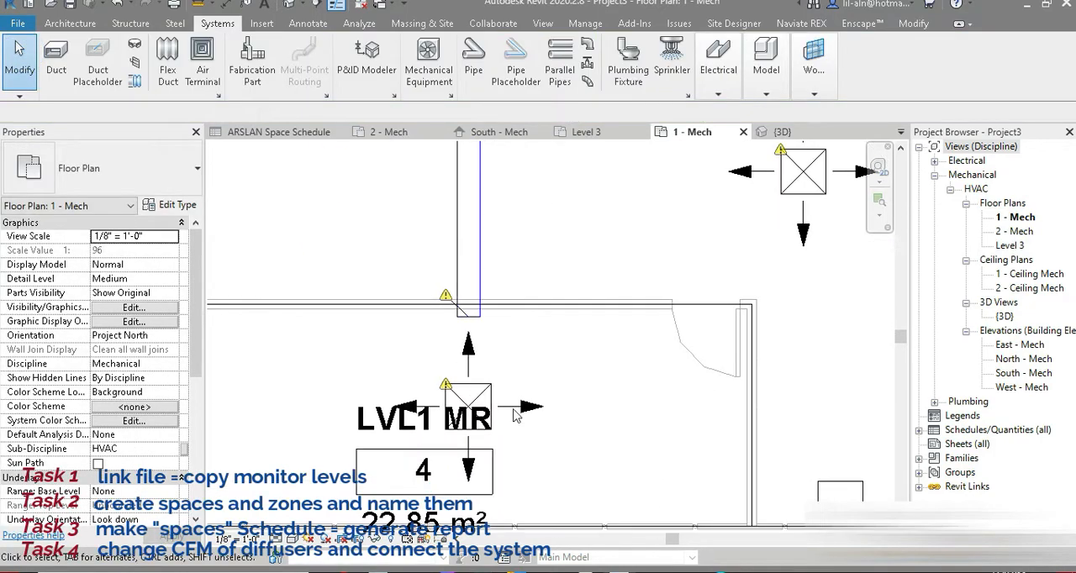
scroll(513, 403, down, 4)
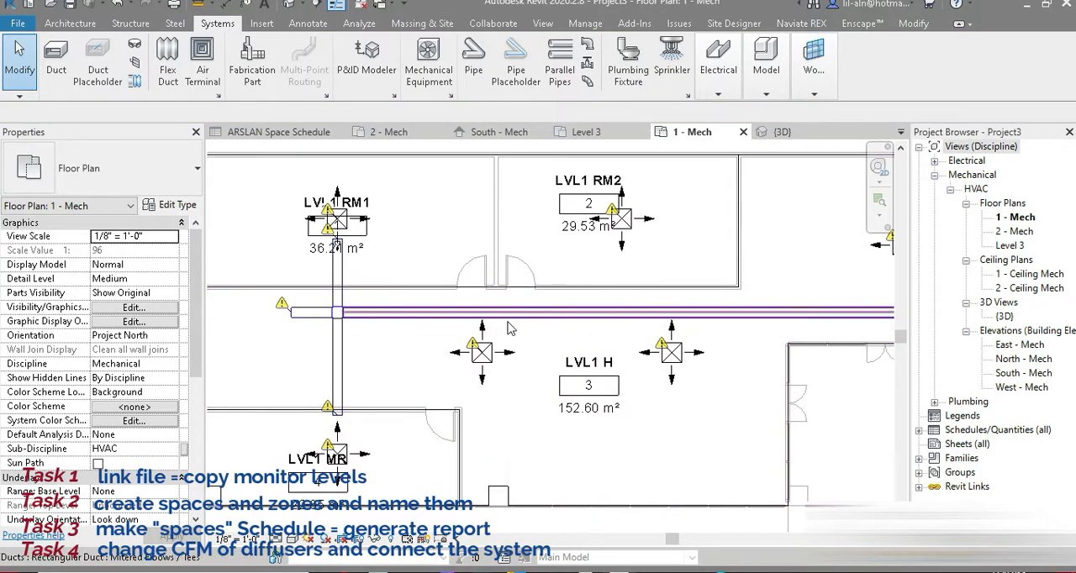
Try to draw a branch duct about 1' 6" south from the main duct toward the west LVL1 H diffuser.
click(508, 321)
key(c)
key(s)
scroll(483, 320, up, 3)
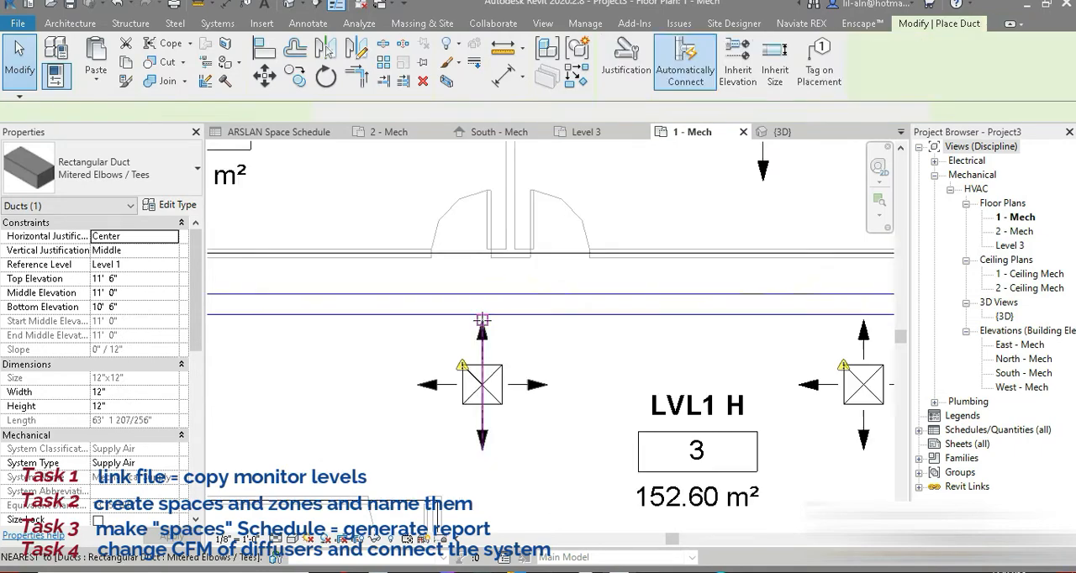
click(484, 317)
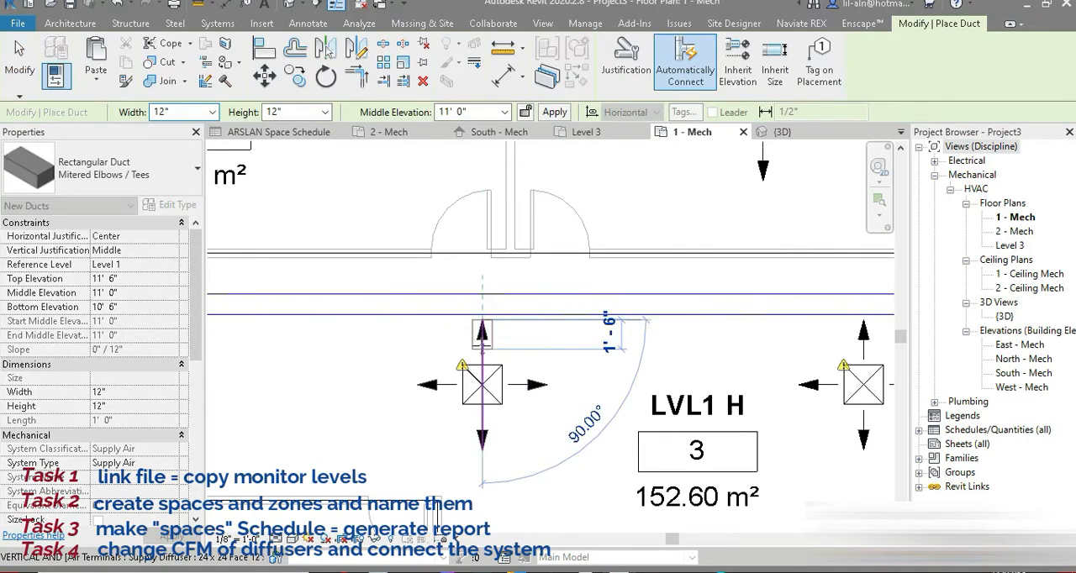
click(483, 349)
click(1020, 539)
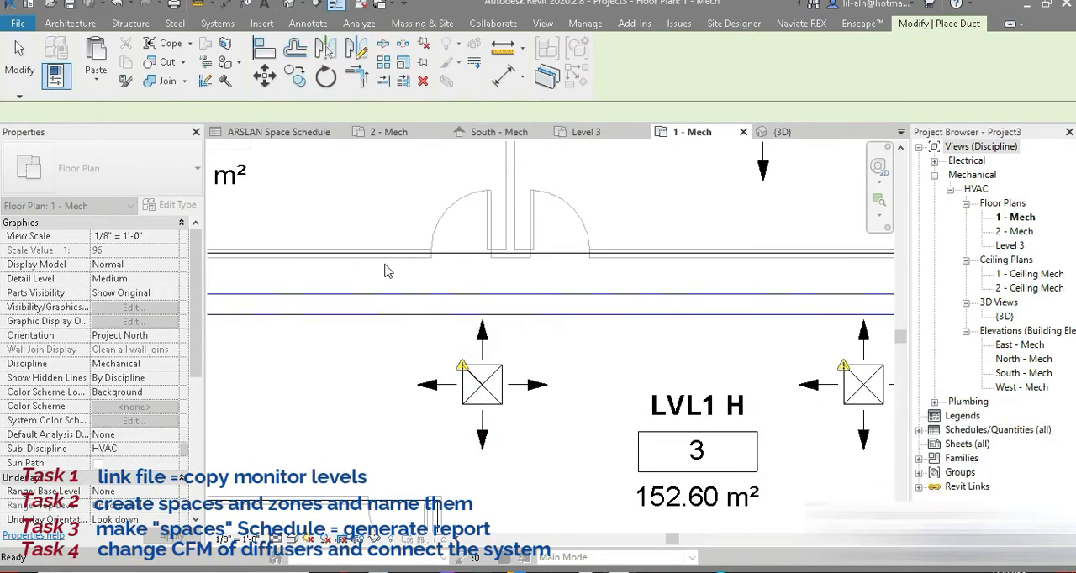
Draw a 12" x 12" branch duct from the main duct to the center of the west LVL1 H diffuser.
scroll(516, 320, up, 2)
click(463, 311)
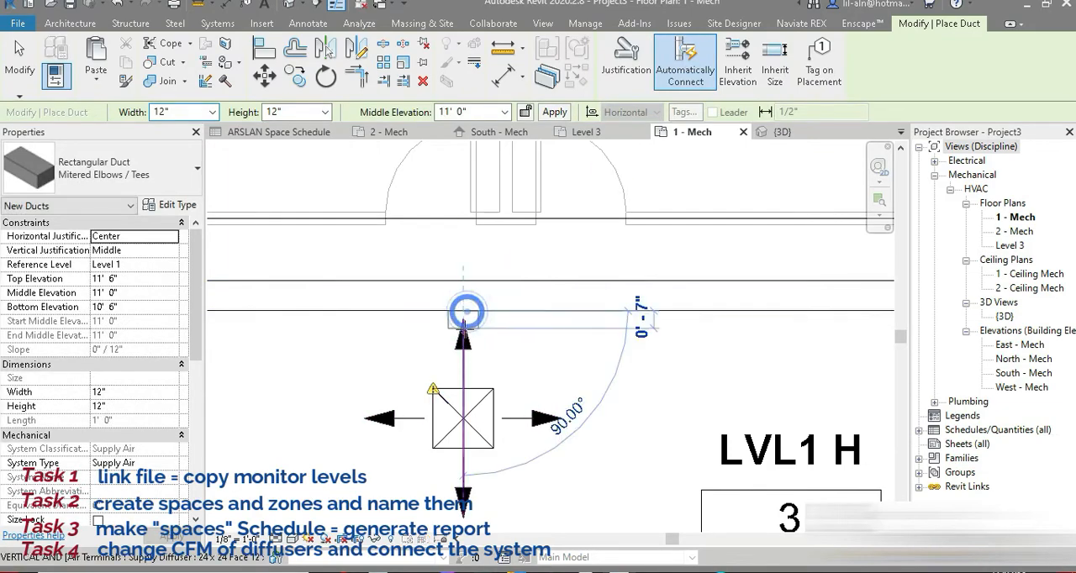
click(463, 418)
click(23, 60)
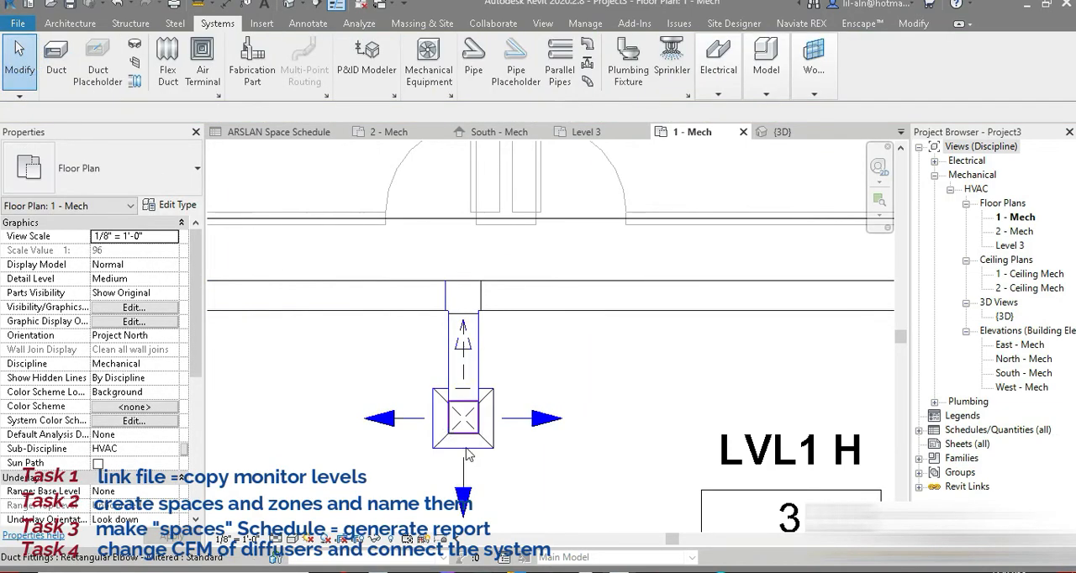
Undo the hallway branch duct and move the west LVL1 H diffuser farther south of the main duct.
click(488, 448)
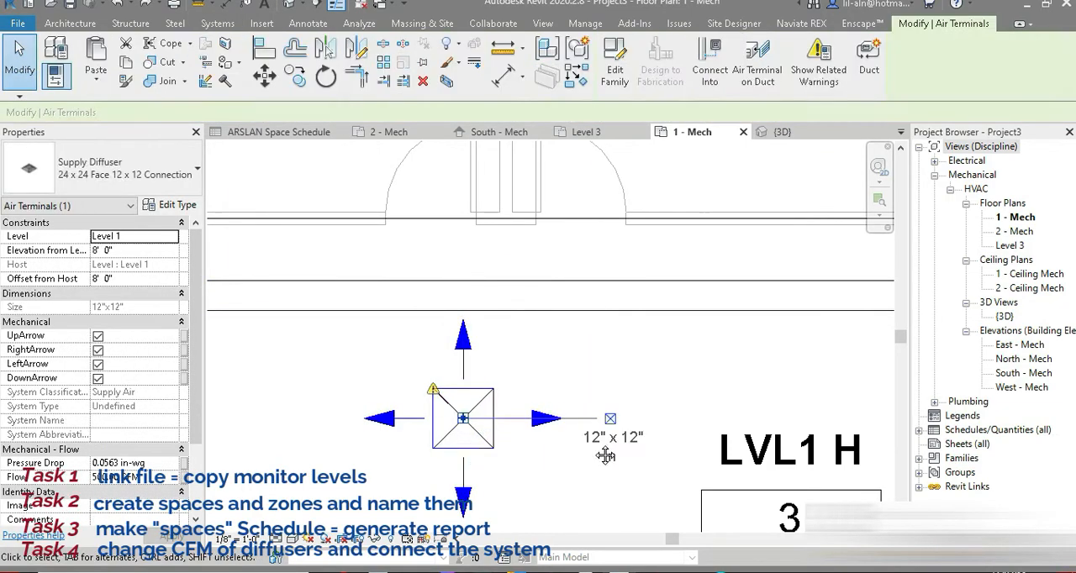
middle_drag(607, 454, 551, 297)
drag(507, 275, 508, 350)
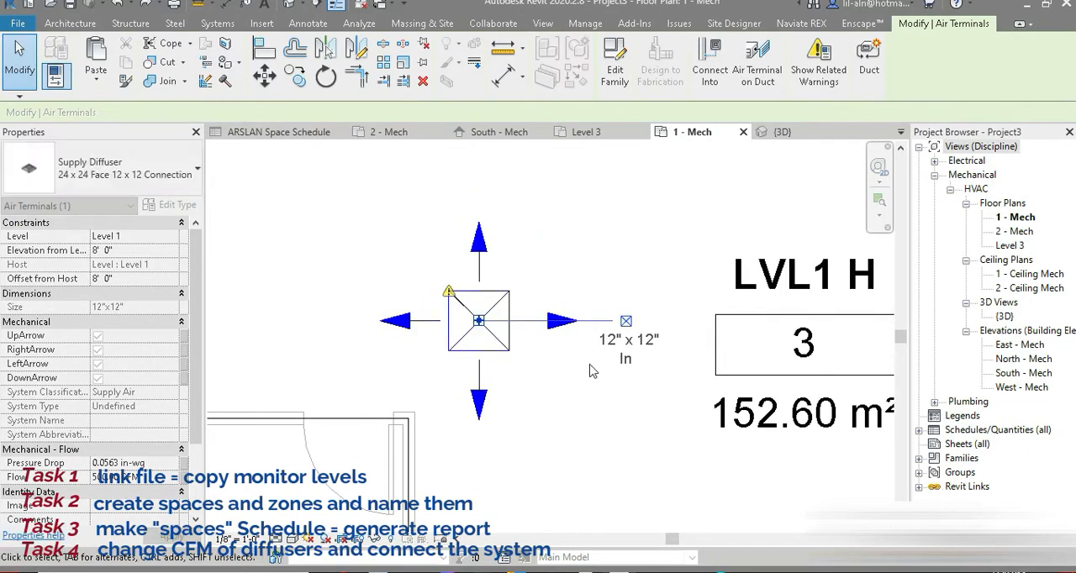
middle_drag(518, 202, 509, 309)
Draw a short 12" x 12" branch duct south from the main duct, ending just above the west LVL1 H diffuser's upper arrow.
click(507, 242)
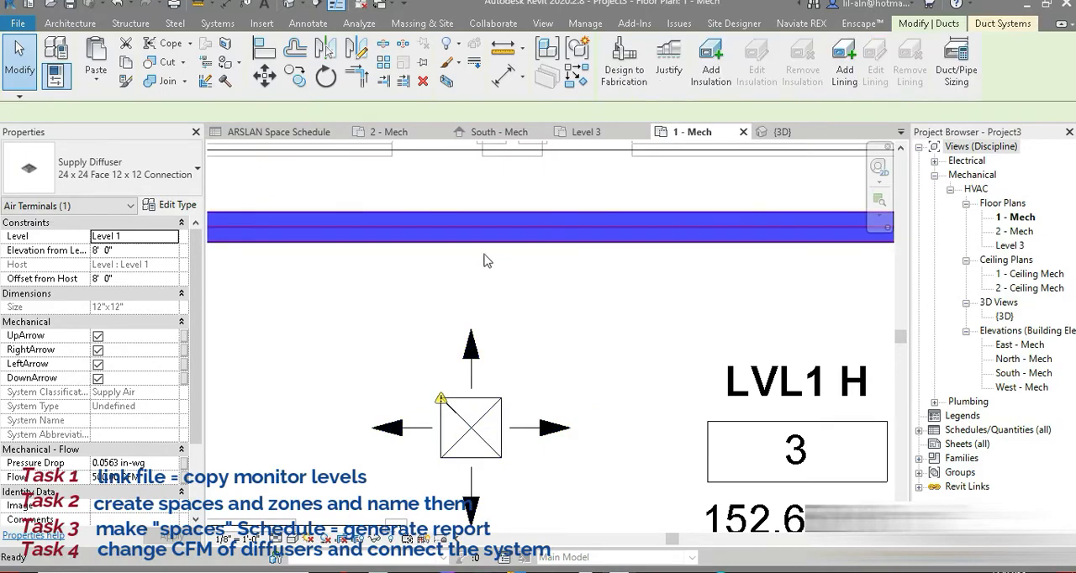
key(c)
key(s)
click(470, 242)
click(471, 343)
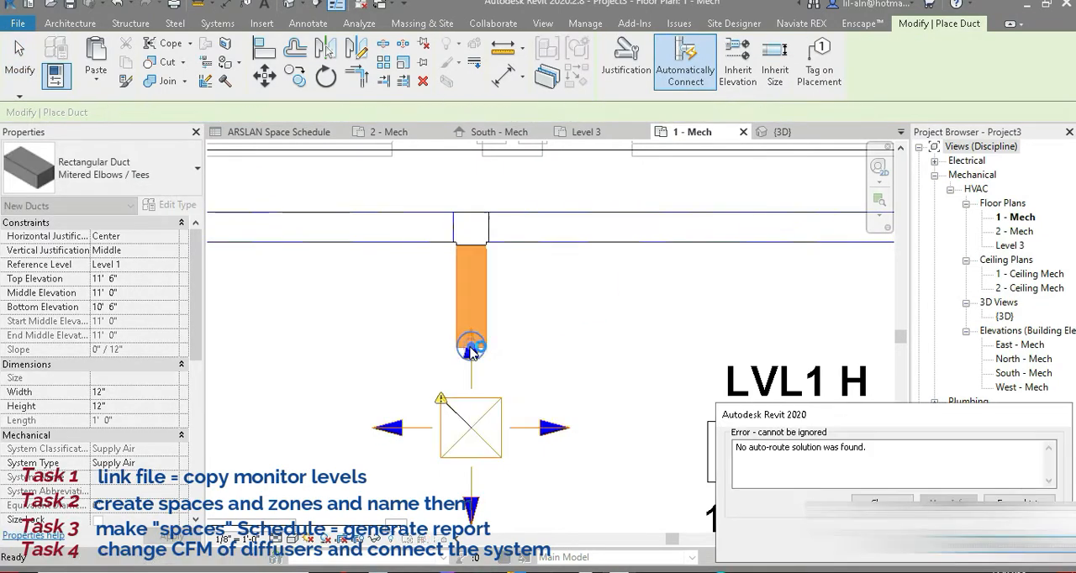
click(1014, 544)
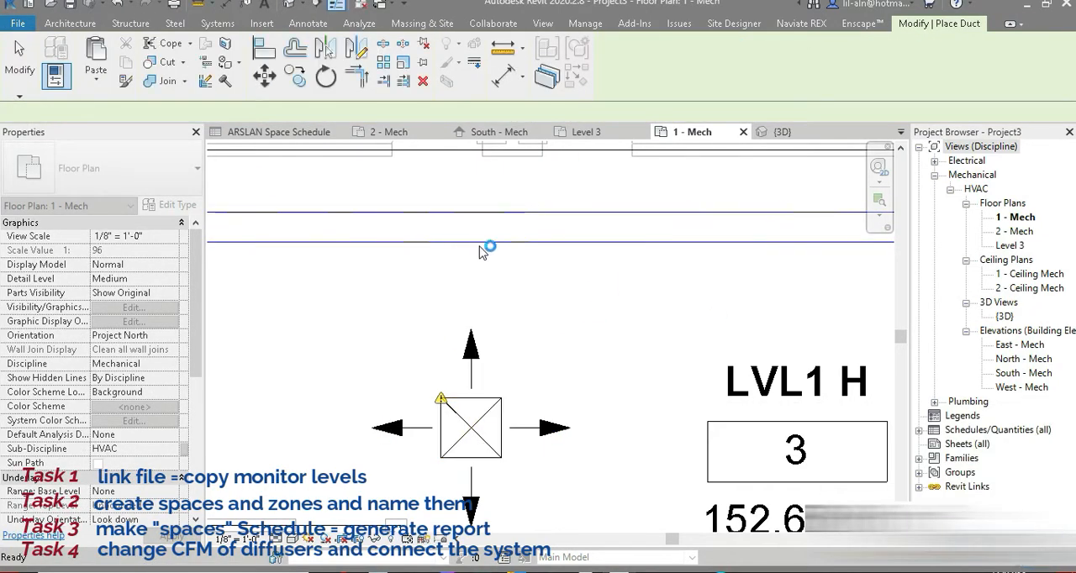
click(473, 241)
click(476, 308)
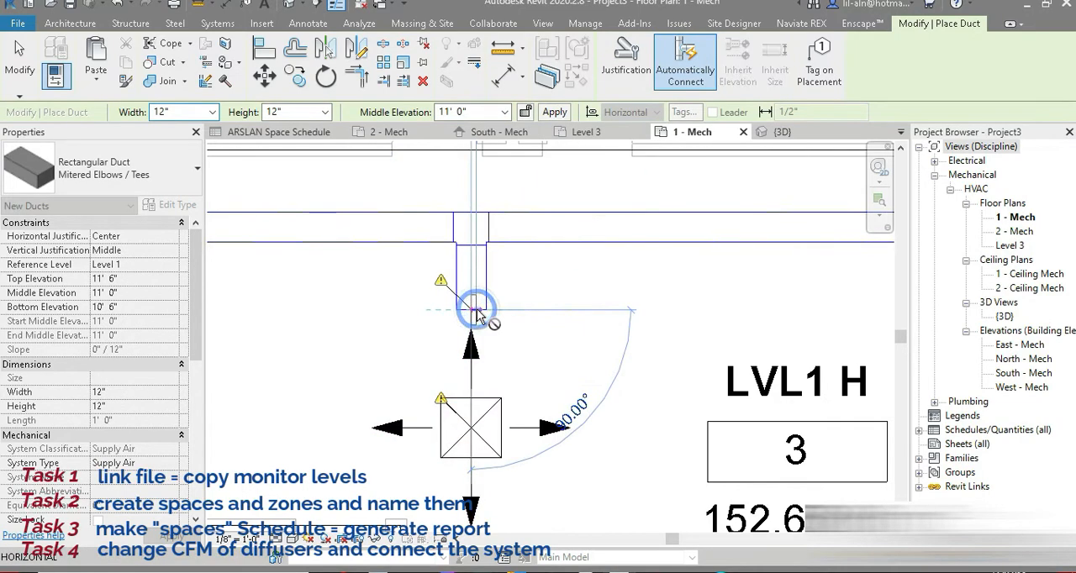
Draw a 12" x 12" branch duct north from the main duct, ending just below the LVL1 RM2 diffuser's lower arrow.
click(29, 69)
scroll(581, 315, down, 2)
middle_drag(645, 348, 421, 462)
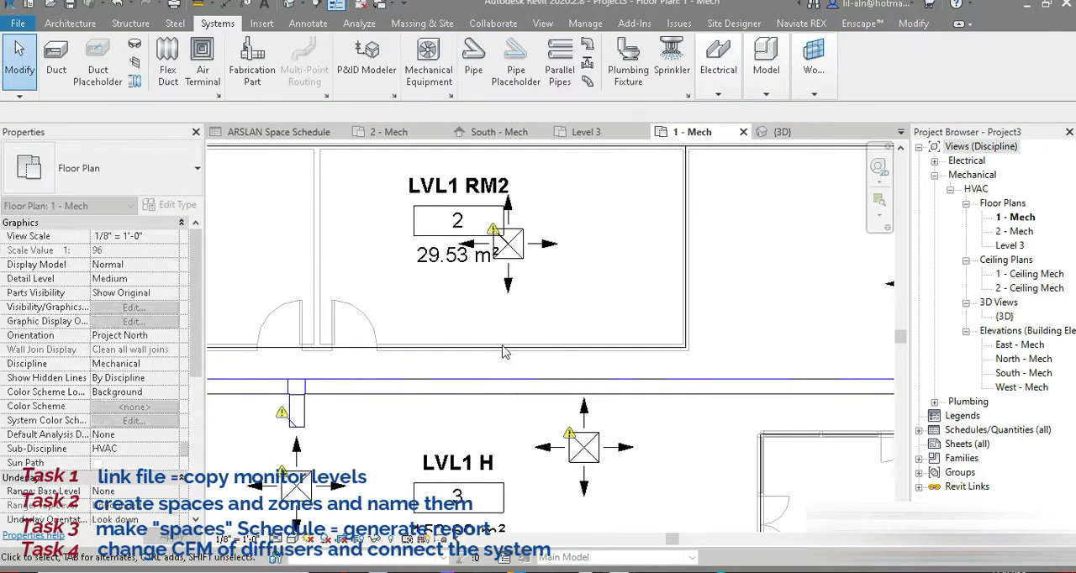
click(527, 386)
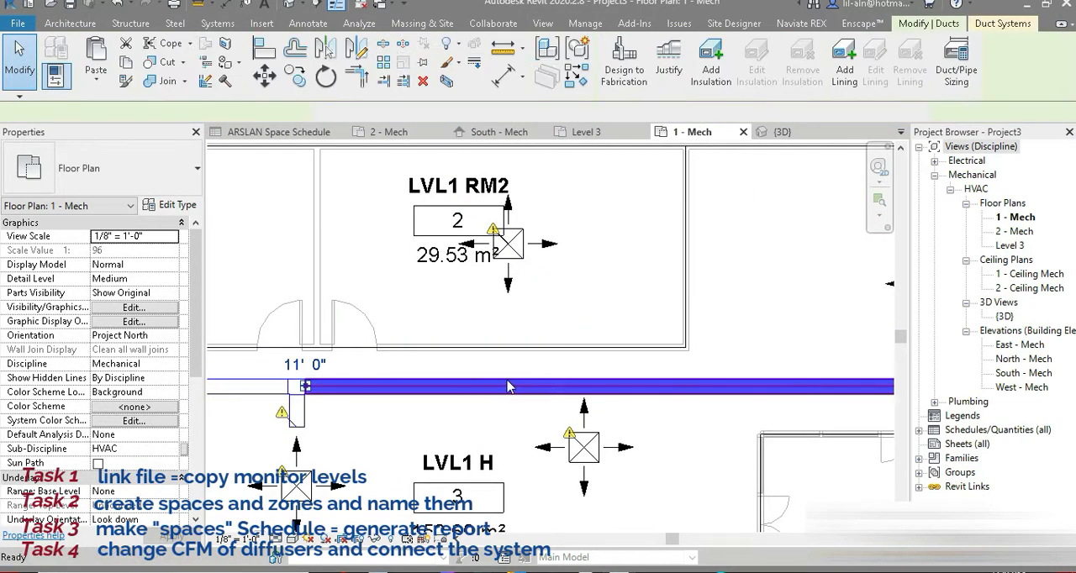
key(d)
key(t)
click(508, 386)
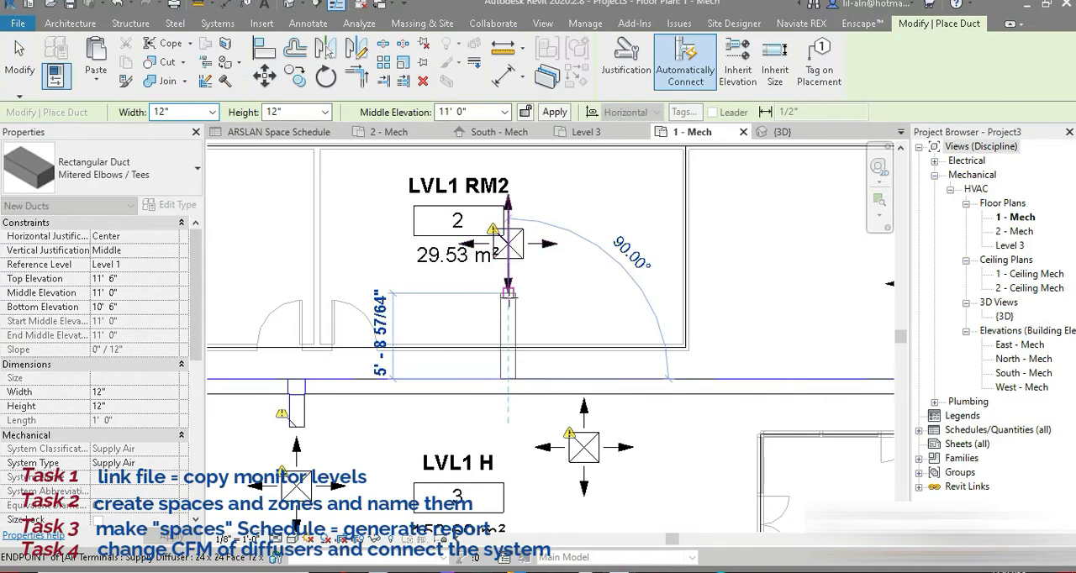
click(507, 305)
click(21, 57)
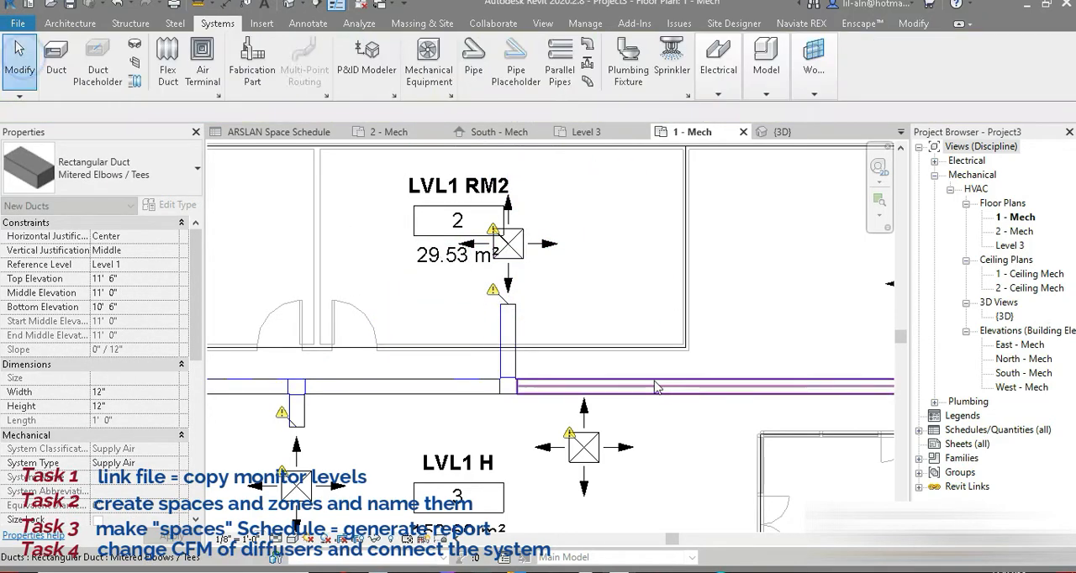
Align the bottom edge of the east LVL1 H diffuser with the bottom edge of the west LVL1 H diffuser.
click(644, 392)
middle_drag(685, 413, 697, 285)
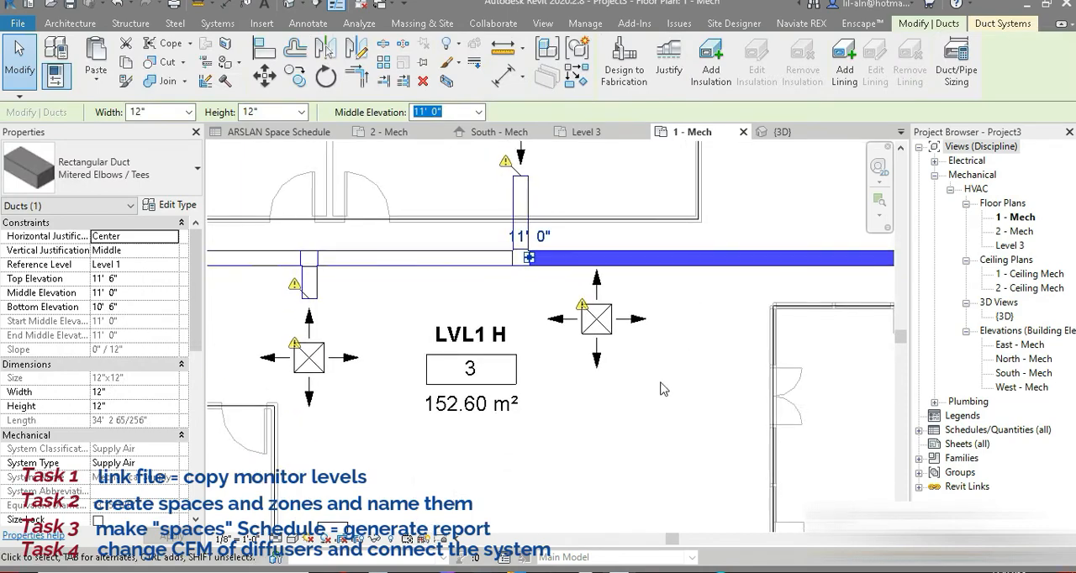
key(a)
key(l)
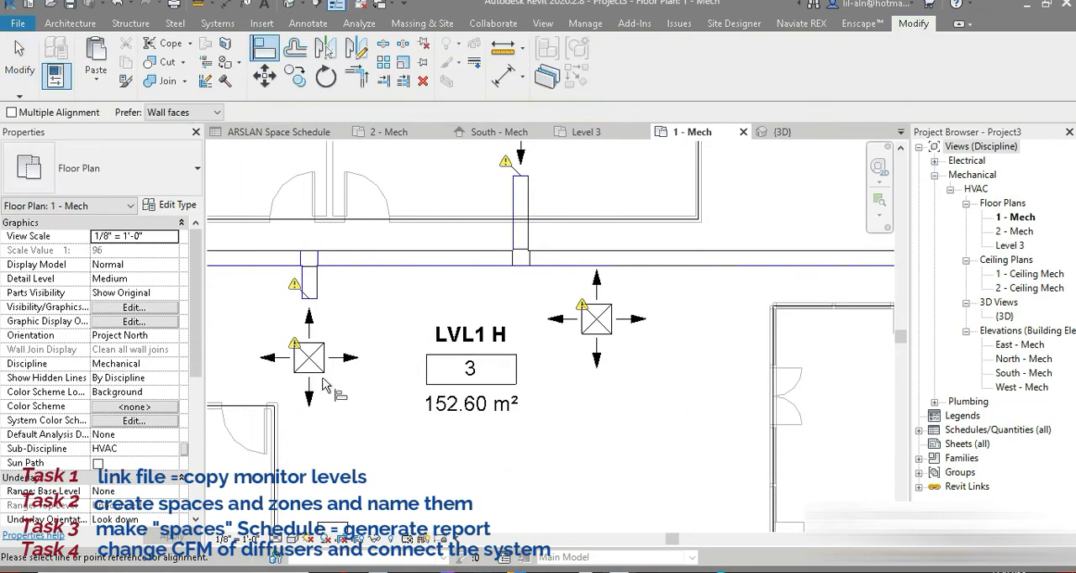
click(307, 373)
click(608, 332)
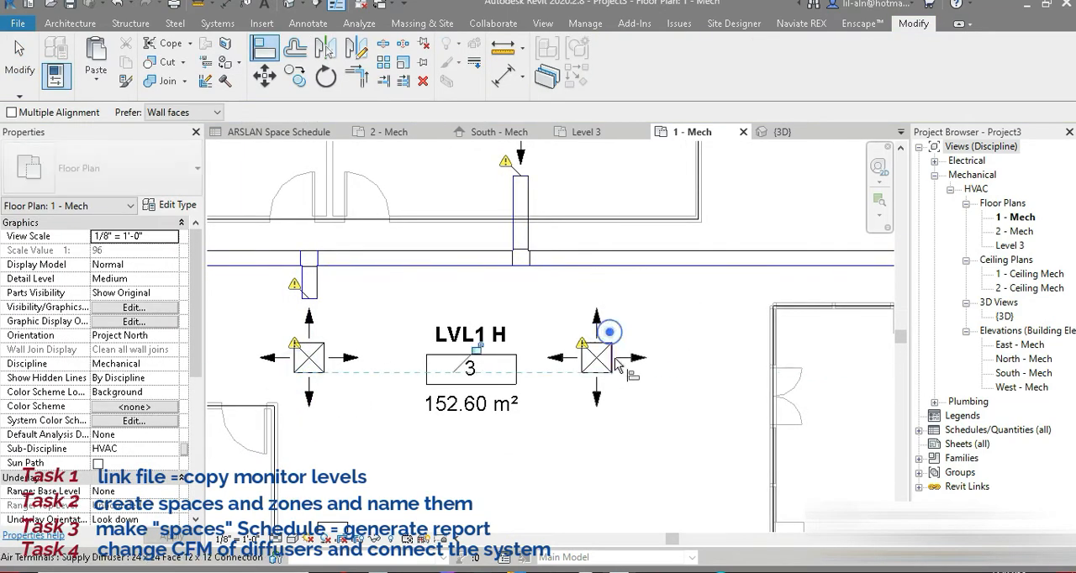
click(19, 59)
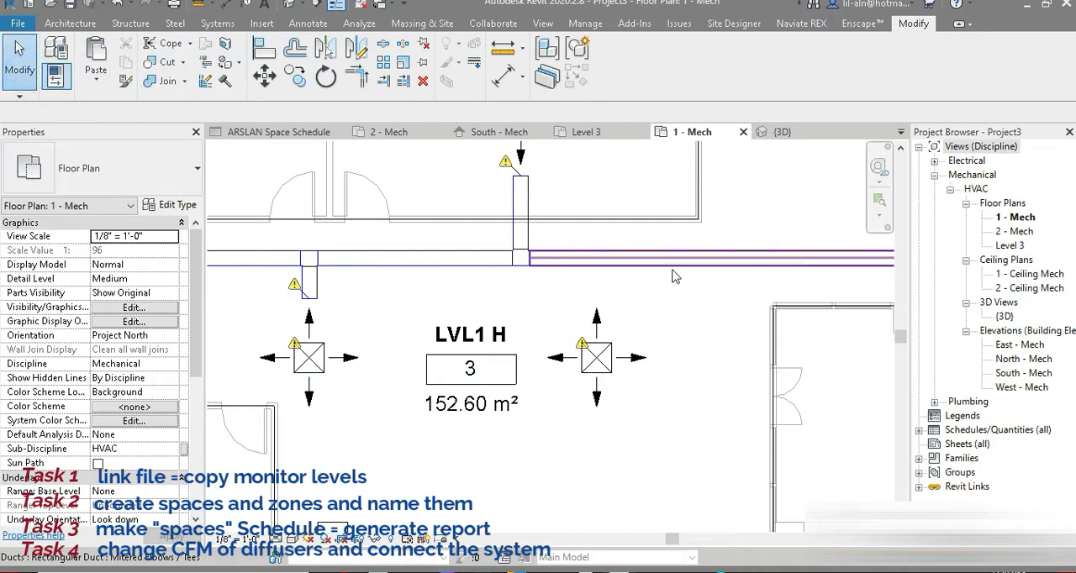
Try to draw a branch duct from the main duct south to the upper arrow of the east LVL1 H diffuser.
click(664, 260)
key(d)
key(t)
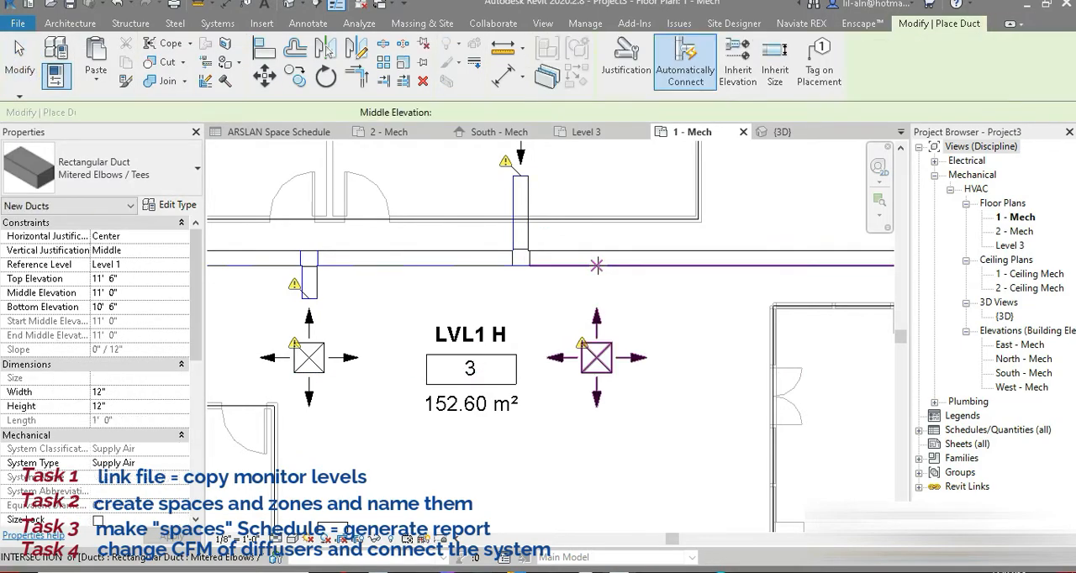
click(597, 266)
click(597, 320)
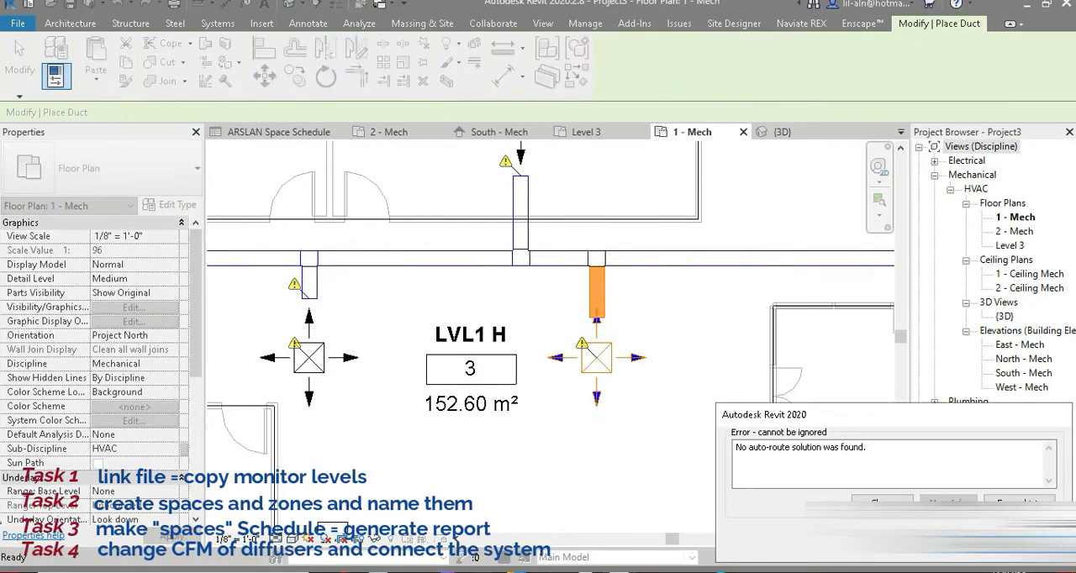
click(1019, 542)
Draw a short 12" x 12" branch duct south from the main duct, ending just above the east LVL1 H diffuser's upper arrow.
scroll(616, 322, up, 3)
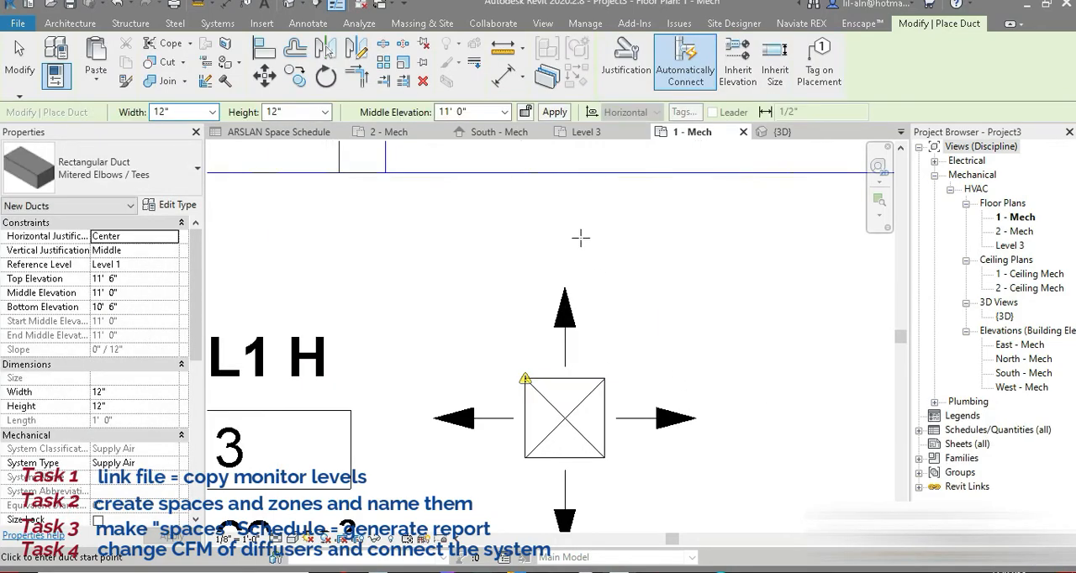
click(563, 173)
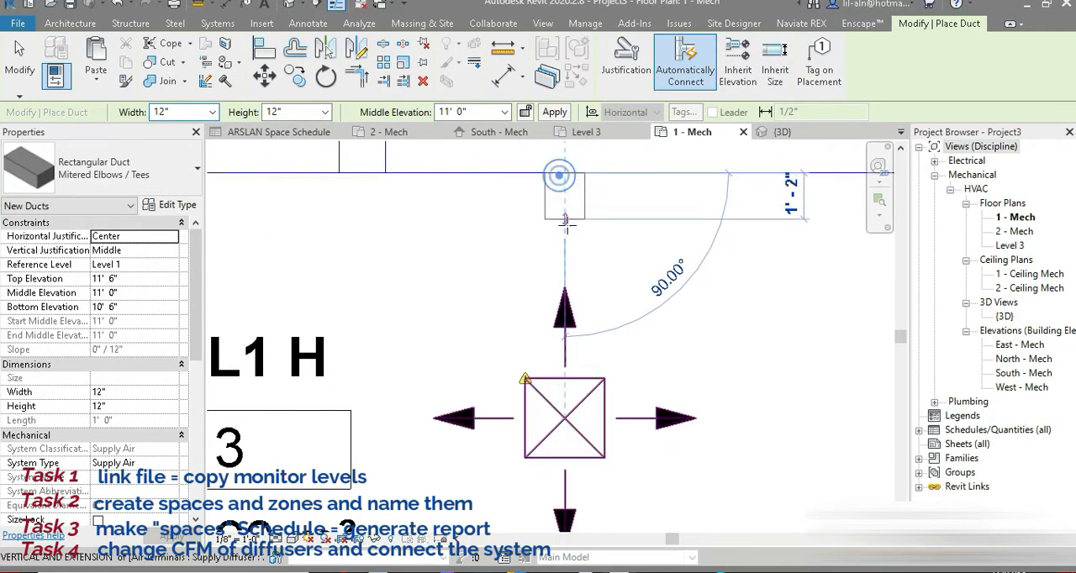
click(26, 85)
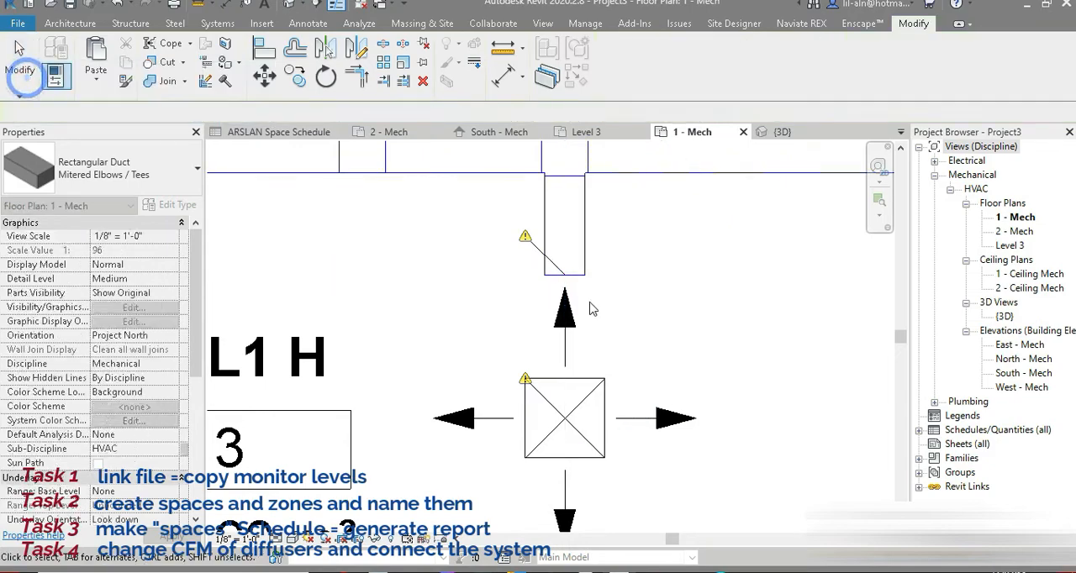
click(577, 277)
drag(565, 275, 572, 305)
key(Escape)
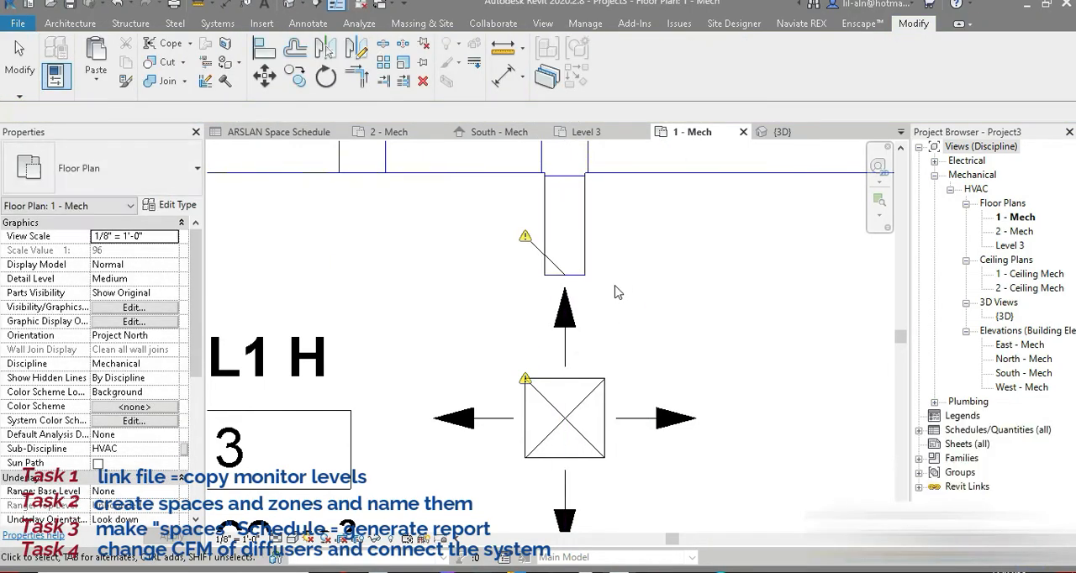
Draw a 12" x 12" branch duct about 2' 6" north from the main duct toward the diffuser beside the VAV unit.
scroll(660, 307, down, 5)
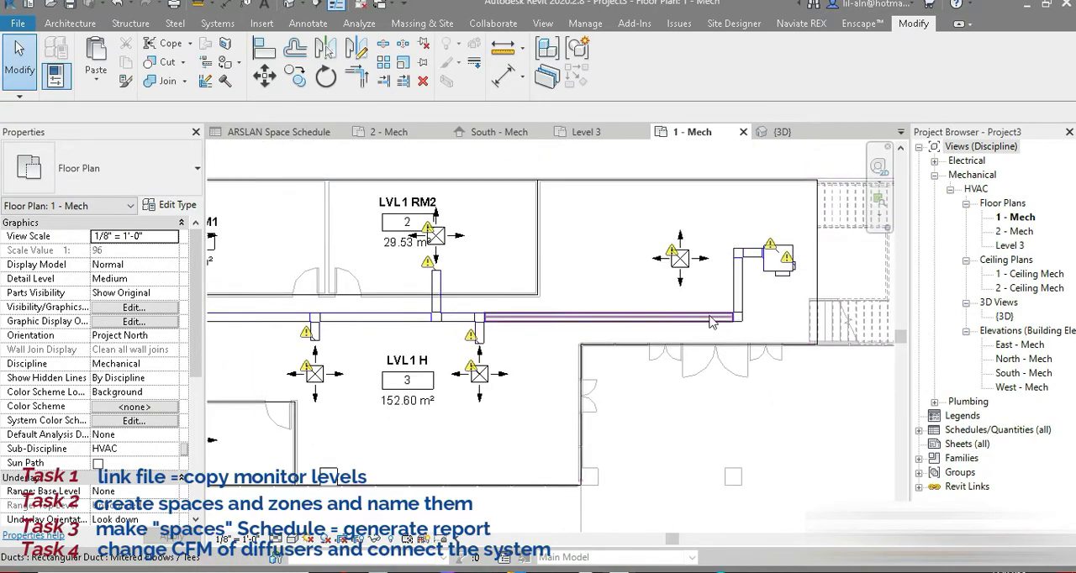
click(699, 319)
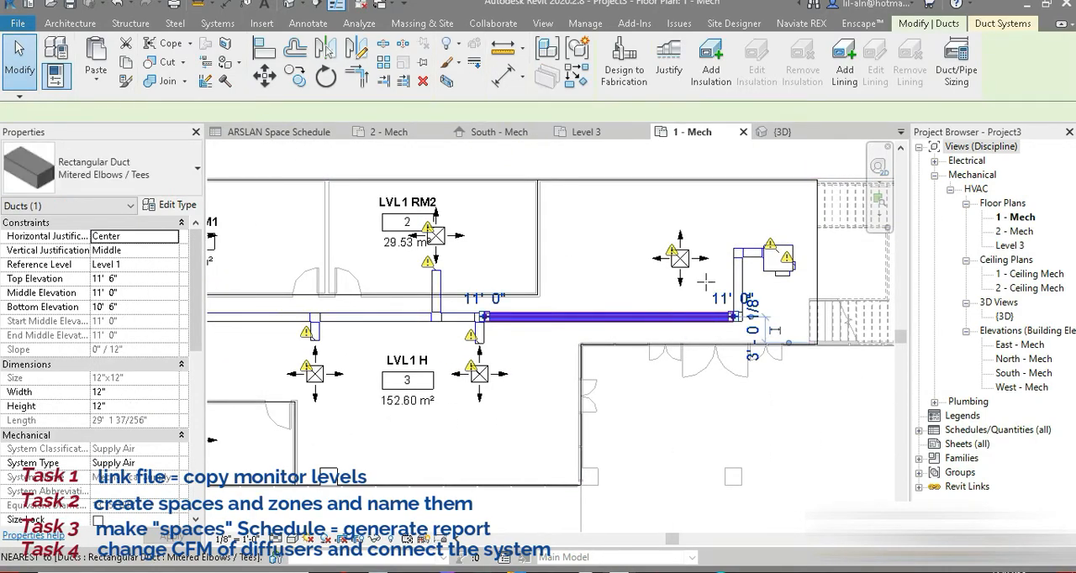
key(d)
key(t)
scroll(706, 286, up, 3)
click(657, 339)
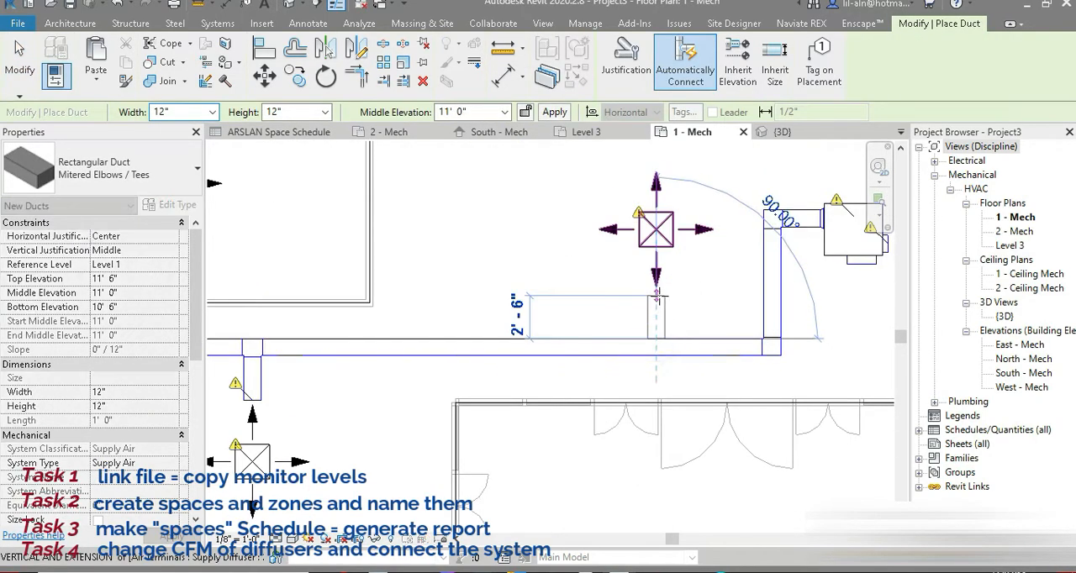
click(658, 294)
click(21, 52)
Connect the branch duct to the diffuser beside the VAV unit with a 12" round flex duct using the Oval flex pattern.
click(218, 23)
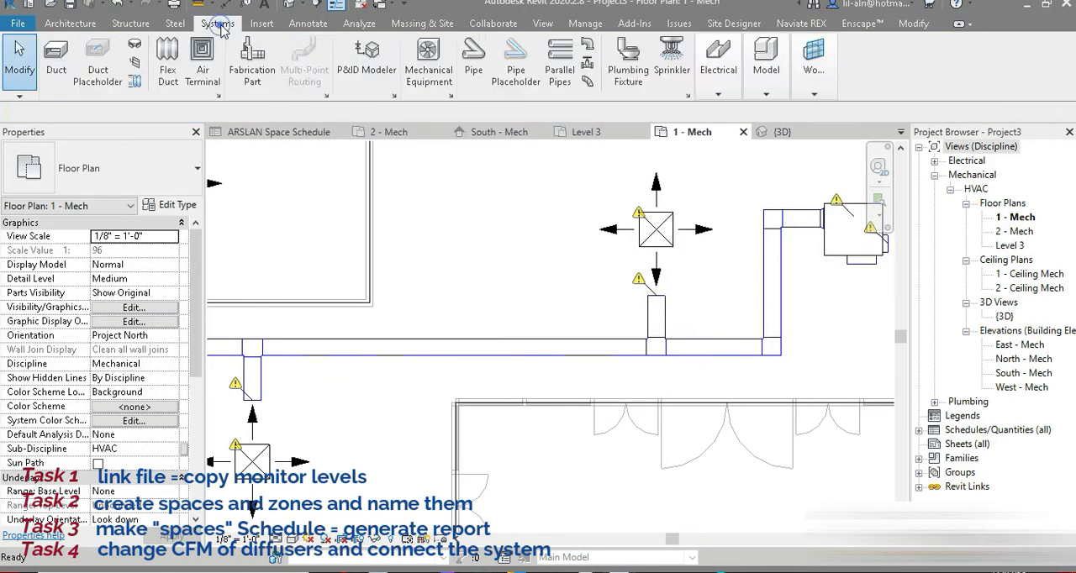
click(167, 81)
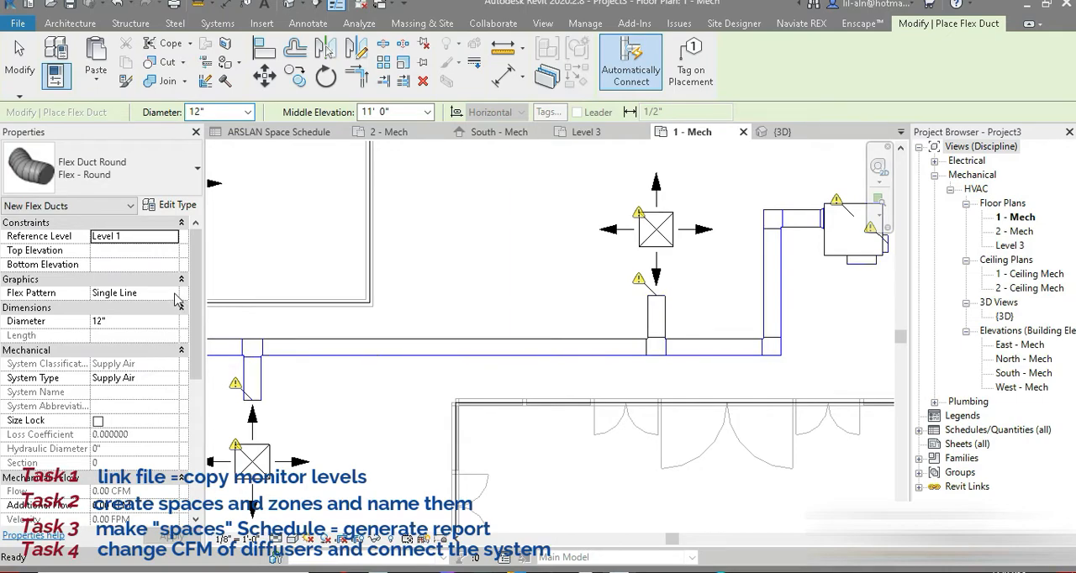
click(172, 293)
click(118, 331)
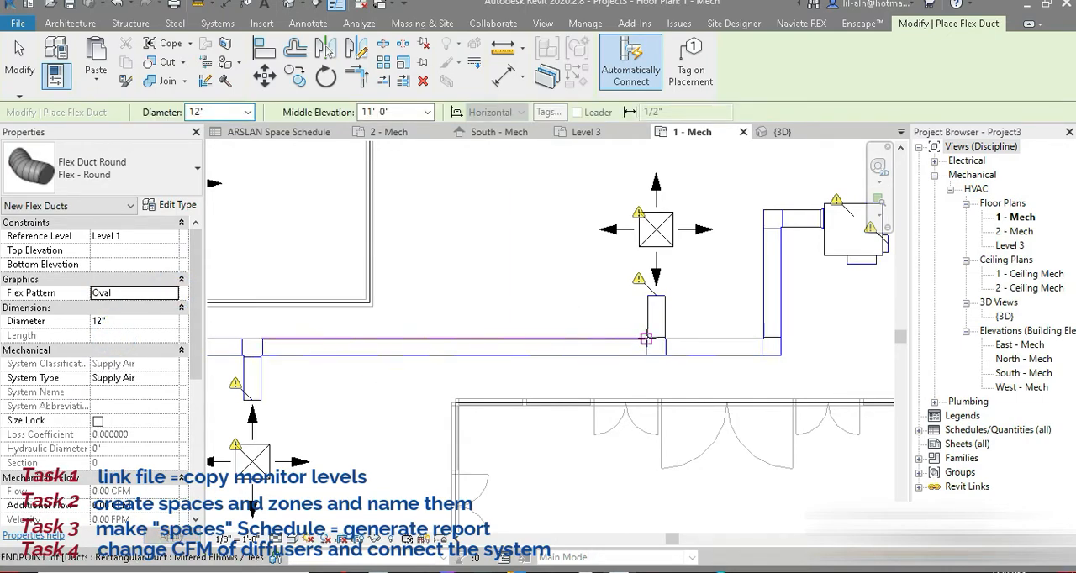
click(658, 296)
click(657, 229)
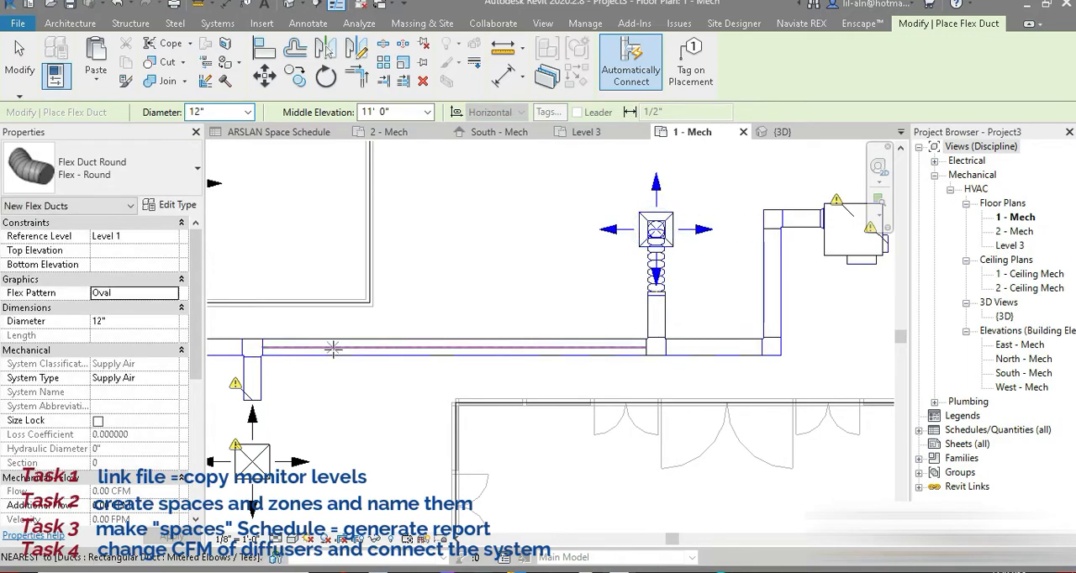
Connect the east and west LVL1 H diffusers to their branch ducts with 12" round flex ducts.
middle_drag(438, 329, 783, 171)
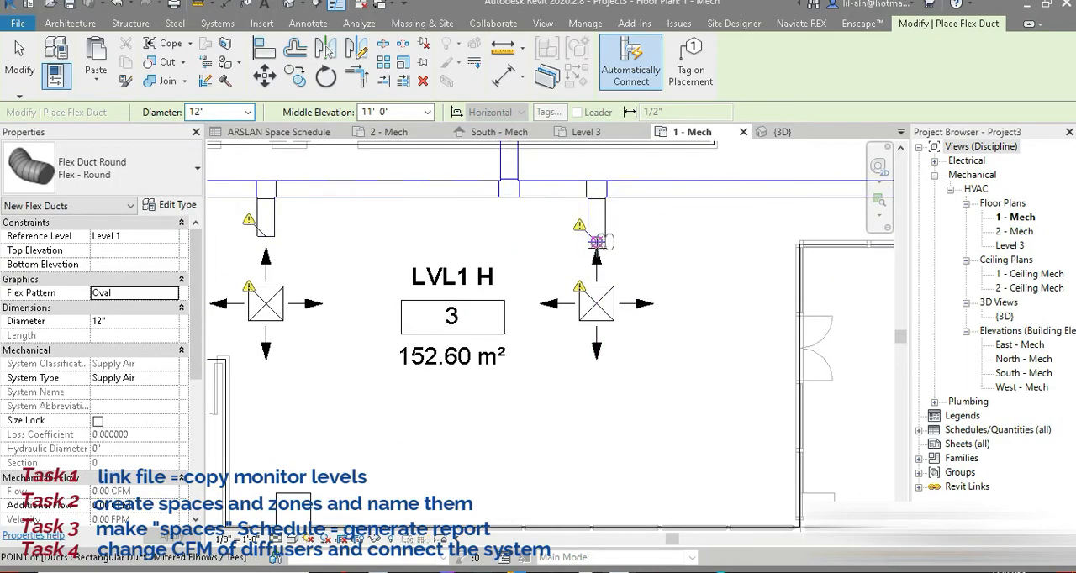
middle_drag(369, 359, 653, 378)
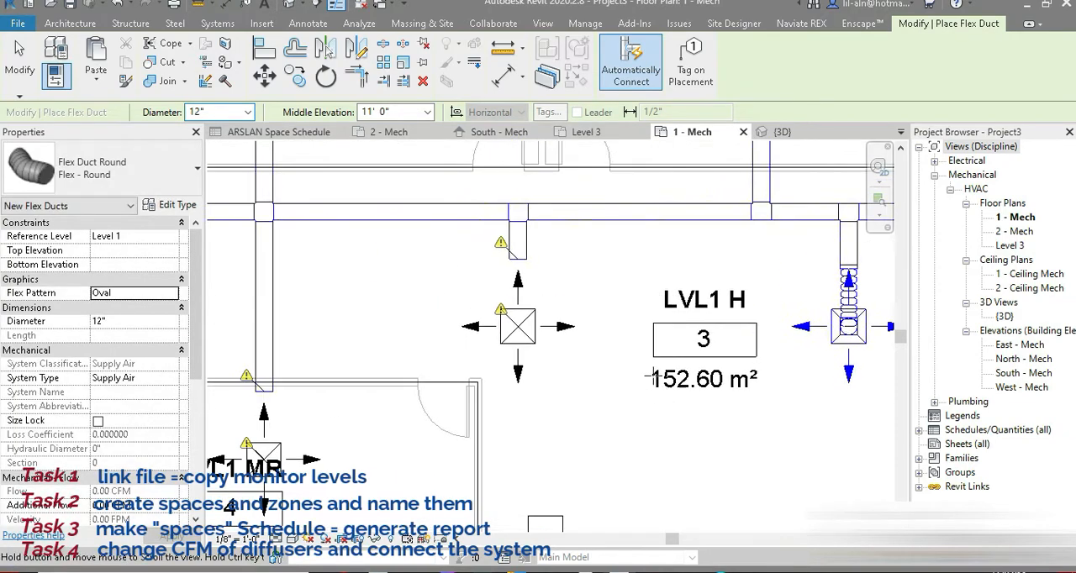
click(518, 258)
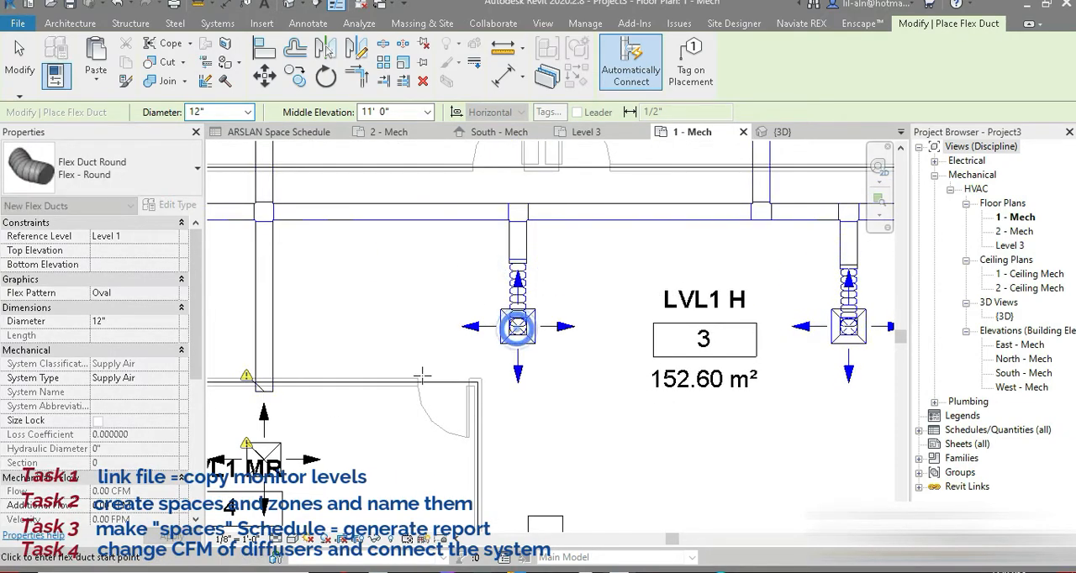
Connect the LVL1 MR and LVL1 RM1 diffusers to their branch ducts with 12" round flex ducts.
middle_drag(423, 376, 587, 300)
click(516, 342)
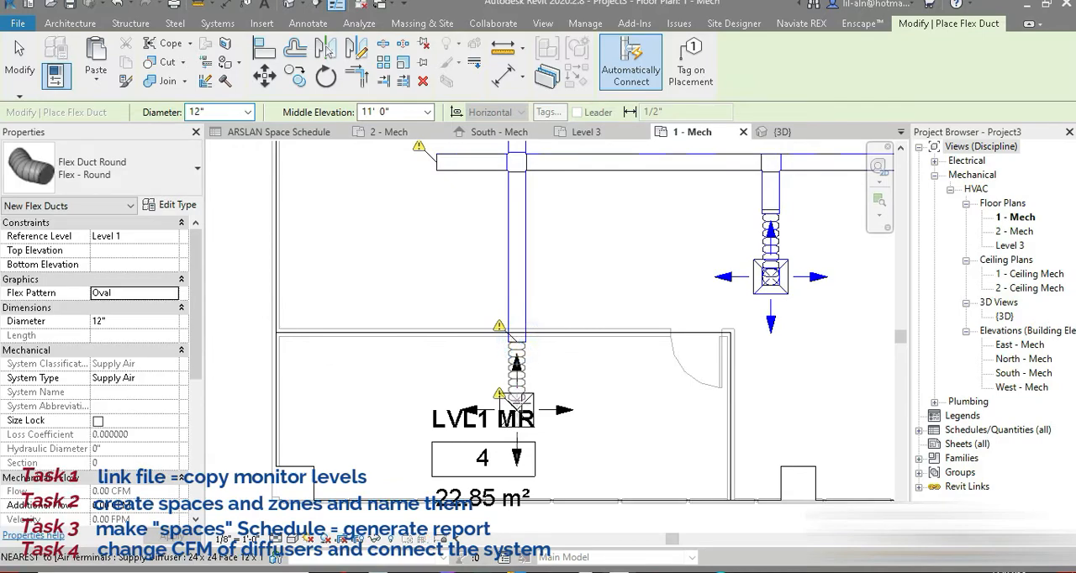
click(516, 406)
middle_drag(609, 240, 571, 421)
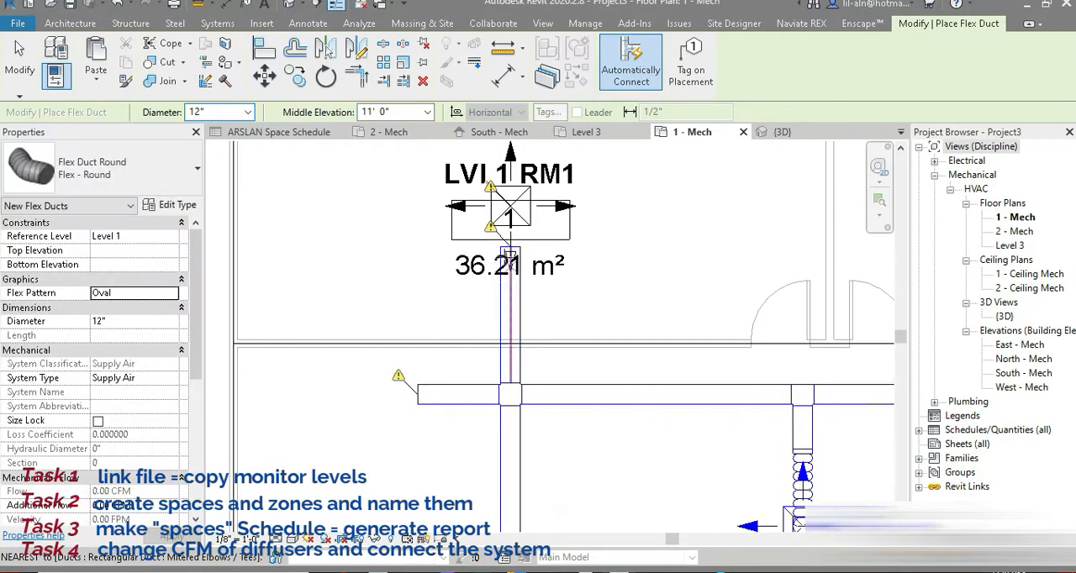
click(511, 209)
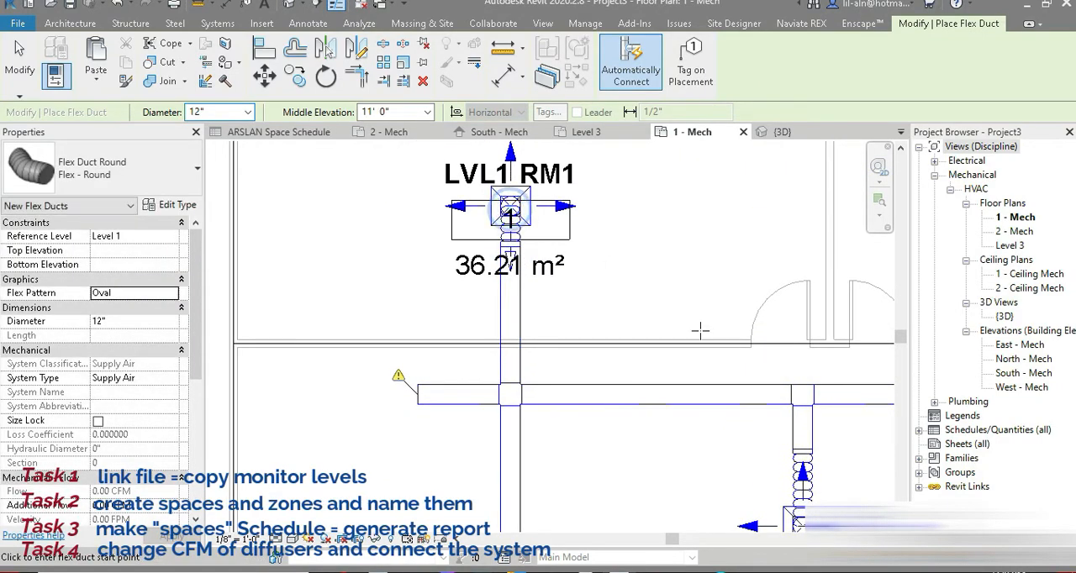
Connect the LVL1 RM2 diffuser to its branch duct with a 12" round flex duct and end flex duct placement.
middle_drag(781, 319, 476, 335)
scroll(482, 338, up, 1)
middle_drag(863, 309, 578, 362)
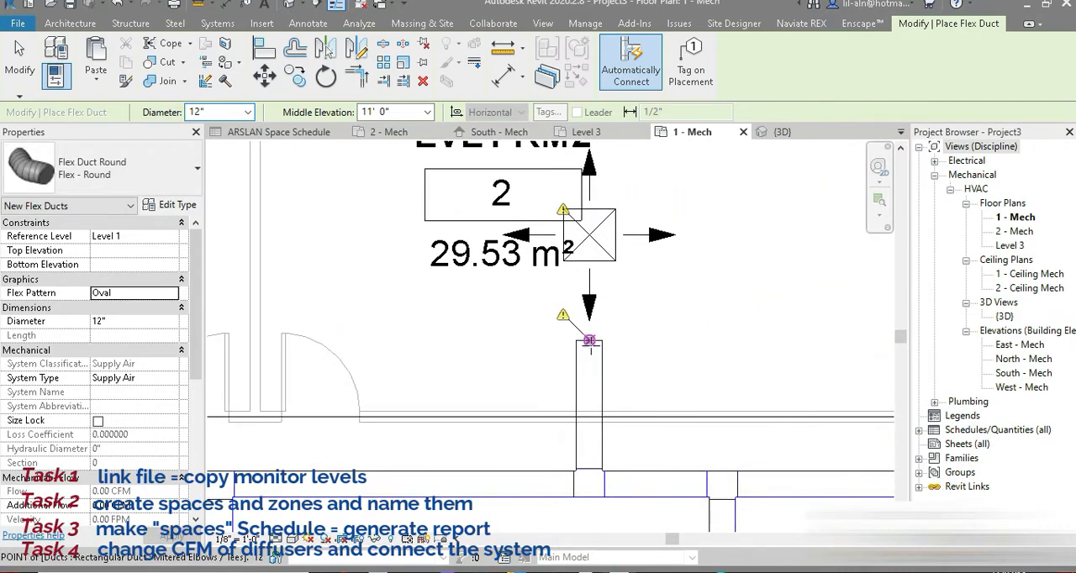
click(590, 235)
scroll(524, 337, down, 3)
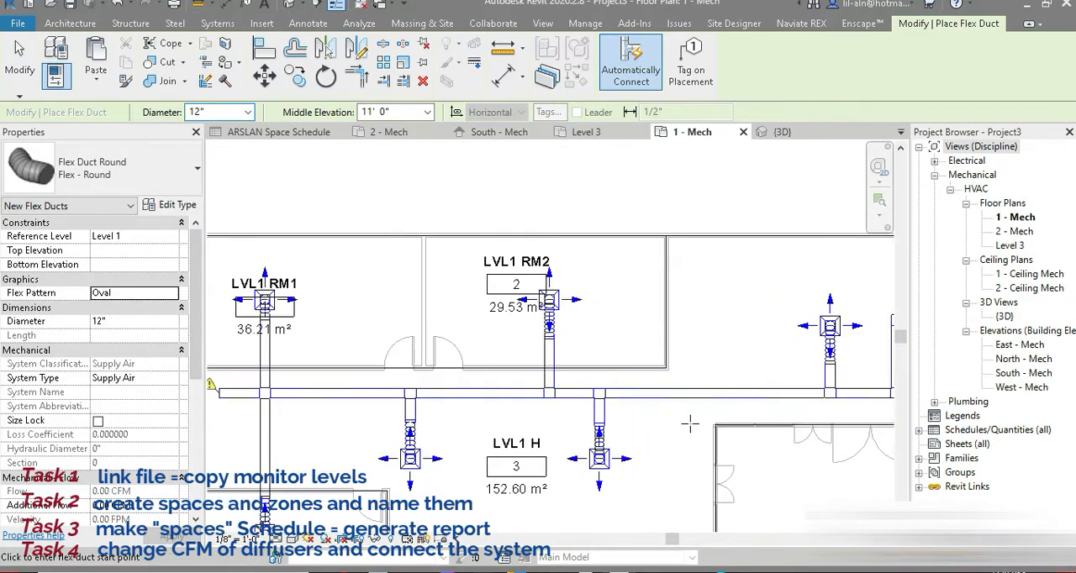
middle_drag(689, 424, 555, 277)
click(19, 59)
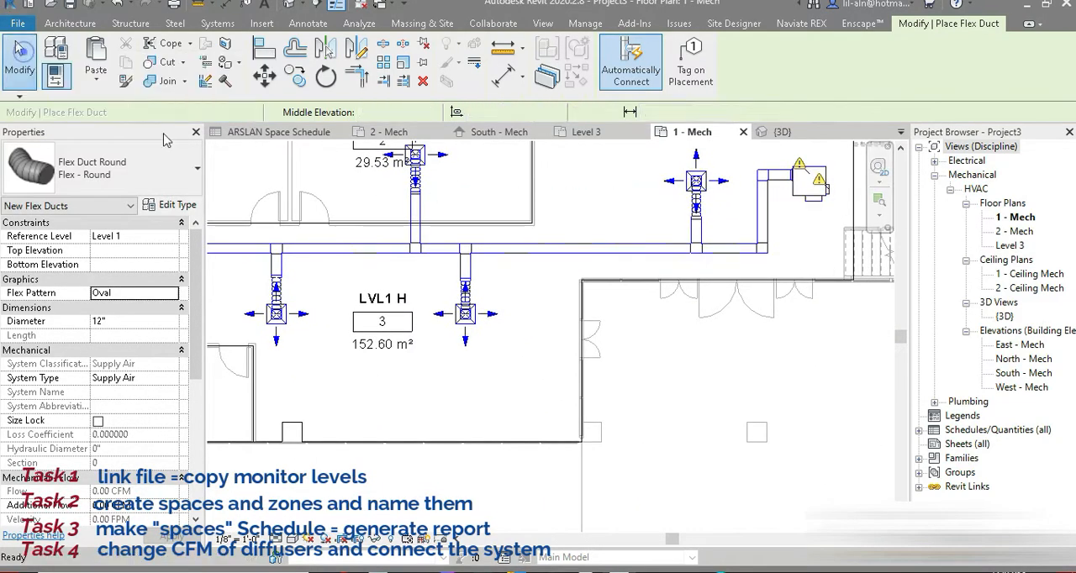
Open the 3D view, inspect the Level 1 duct system from close up, and select the whole system.
click(288, 6)
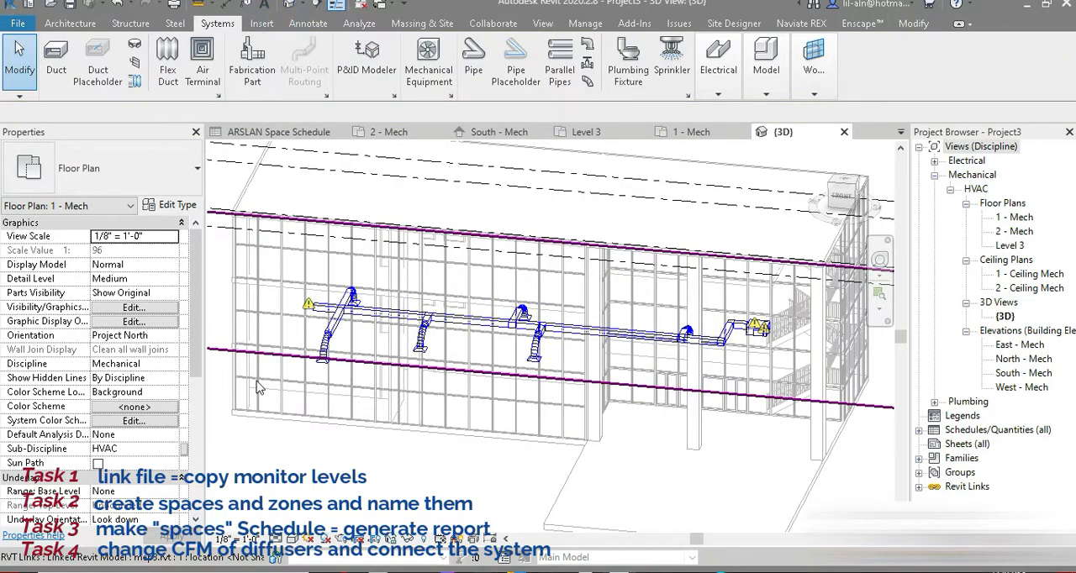
scroll(439, 273, up, 6)
scroll(438, 273, up, 1)
middle_drag(437, 358, 576, 351)
scroll(408, 180, down, 6)
scroll(608, 418, down, 4)
drag(316, 178, 798, 476)
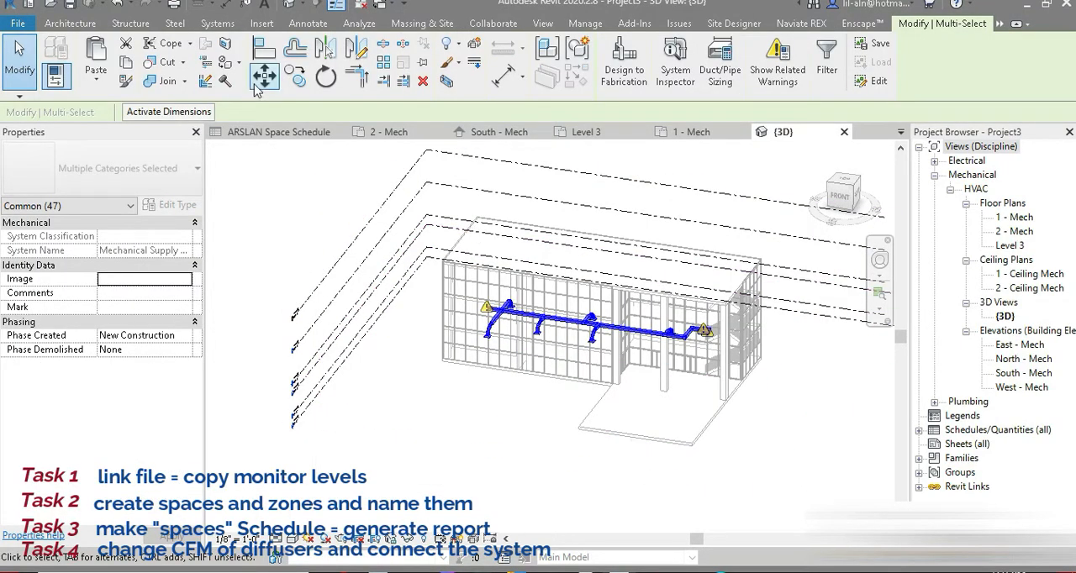
Review the ARSLAN Space Schedule and the 1 - Mech floor plan, ending in the 3D view.
click(280, 134)
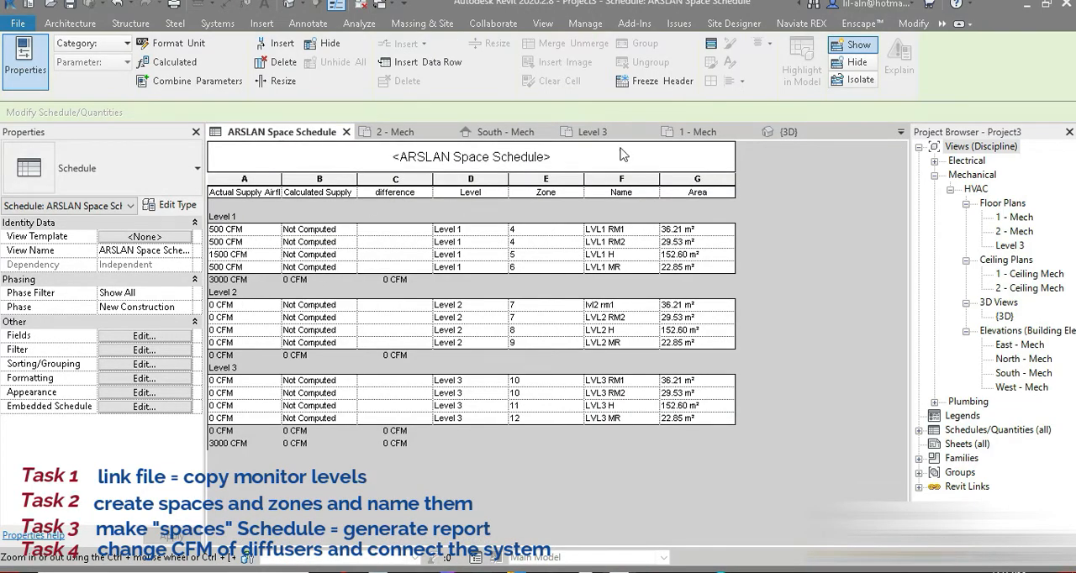
click(698, 135)
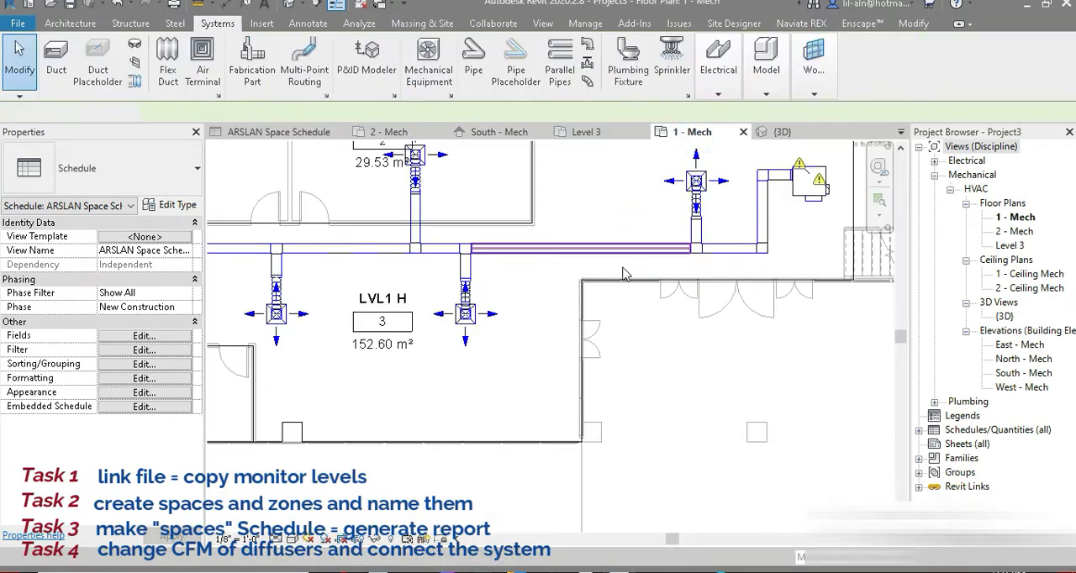
click(290, 5)
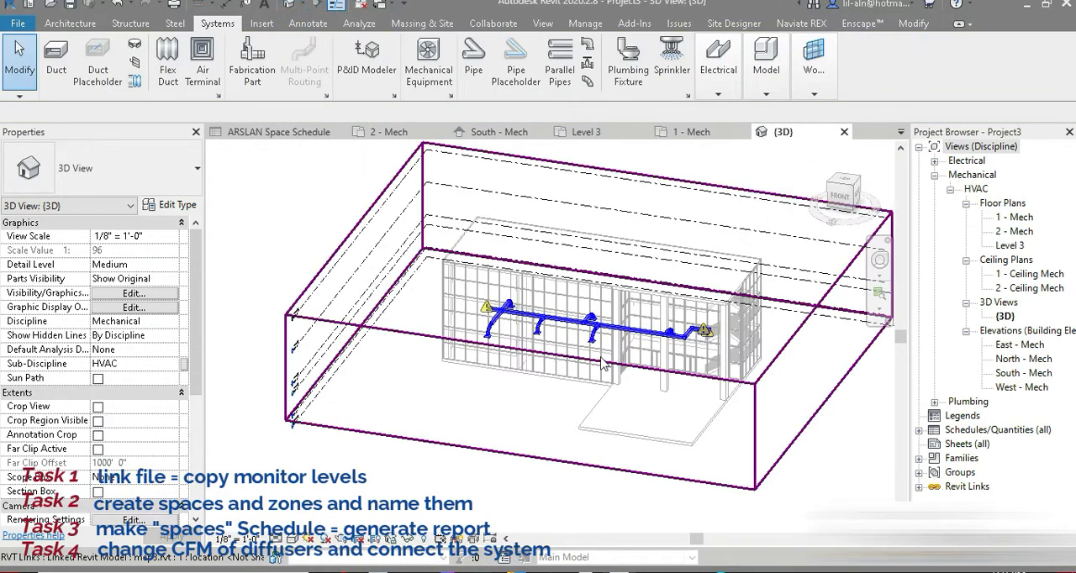
Copy the entire Level 1 duct system and paste it aligned to Level 2 and Level 3.
drag(265, 164, 805, 500)
click(125, 62)
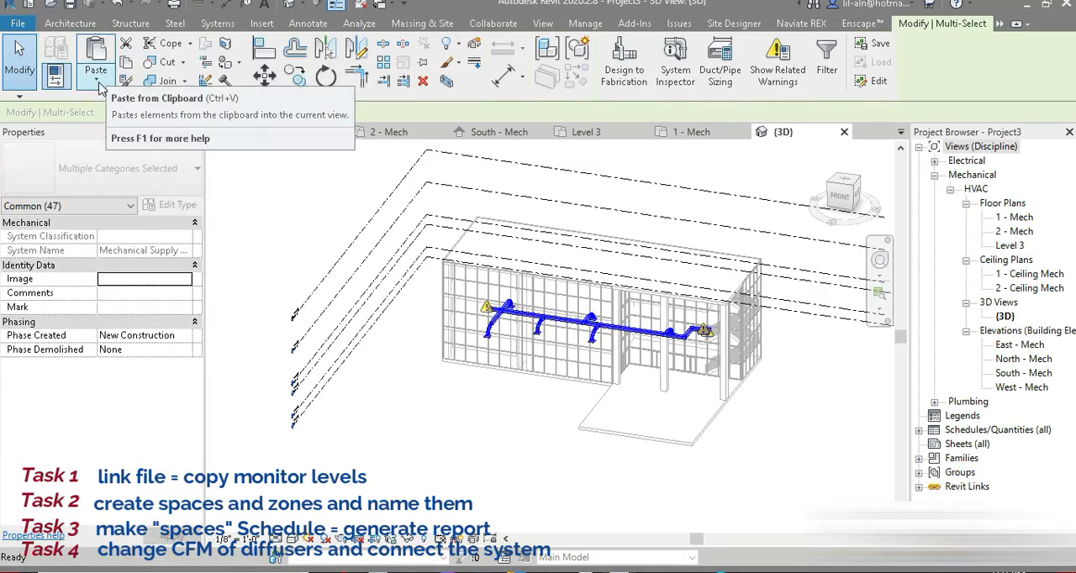
click(95, 76)
click(156, 139)
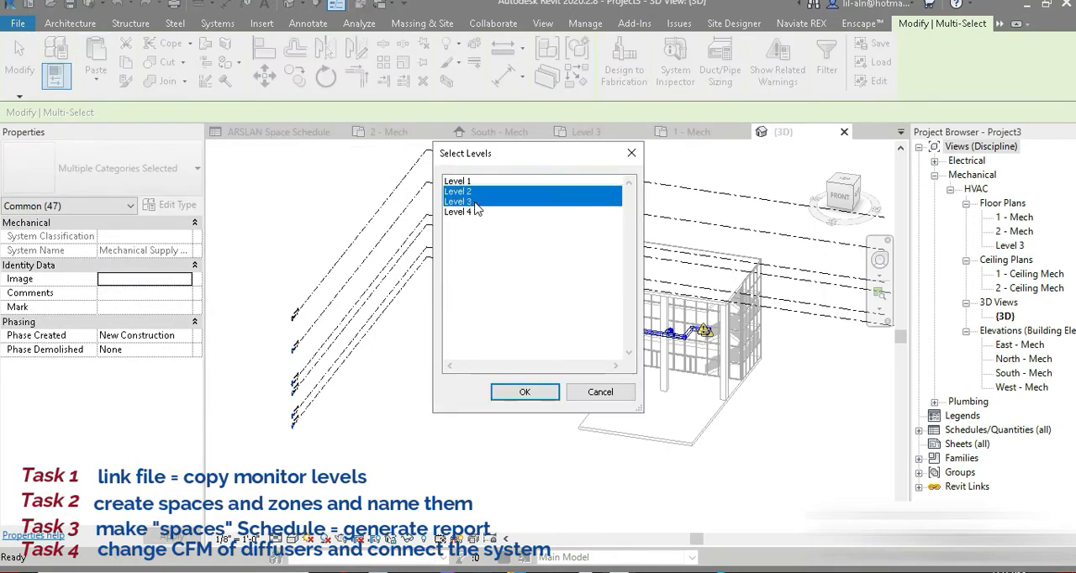
click(524, 393)
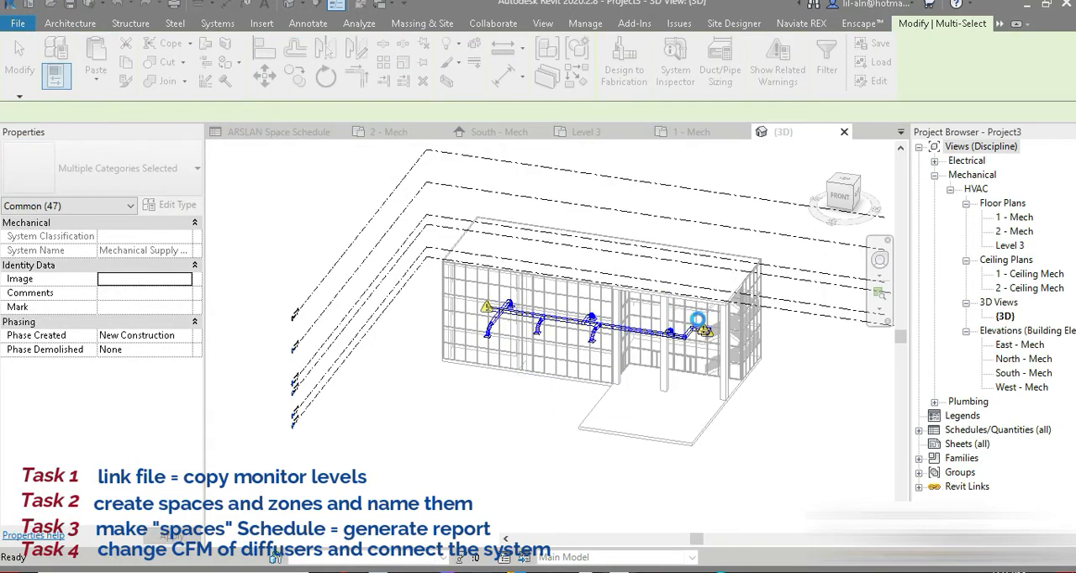
Inspect the pasted duct systems from close up in the 3D view, and undo the paste.
mouse_move(704, 392)
shift+middle_down()
mouse_move(709, 366)
mouse_move(728, 356)
mouse_move(720, 380)
shift+middle_up()
scroll(715, 269, up, 1)
scroll(713, 269, up, 3)
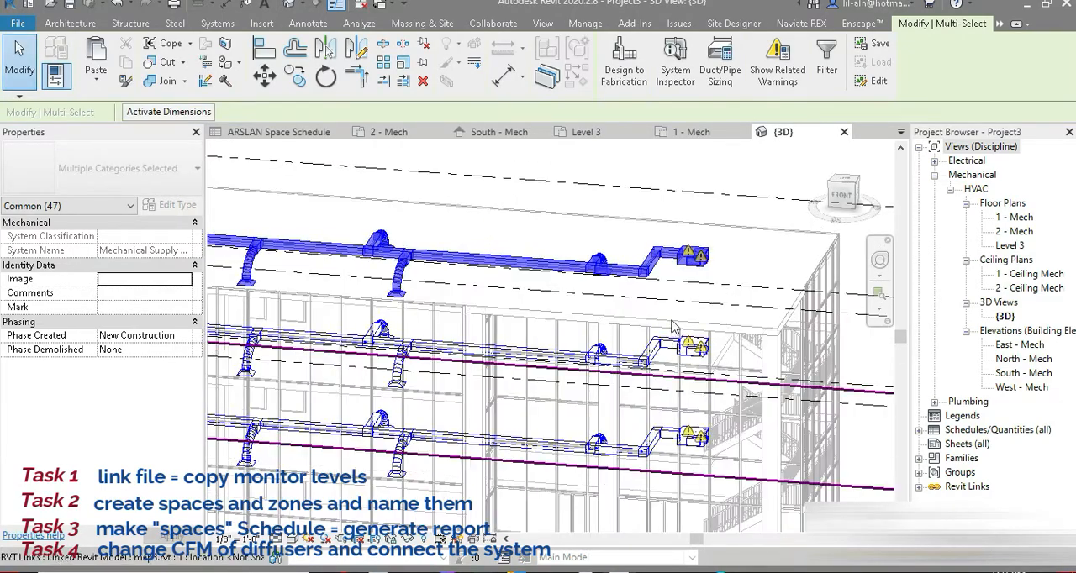
middle_drag(589, 386, 627, 281)
scroll(596, 290, down, 2)
key(ctrl+z)
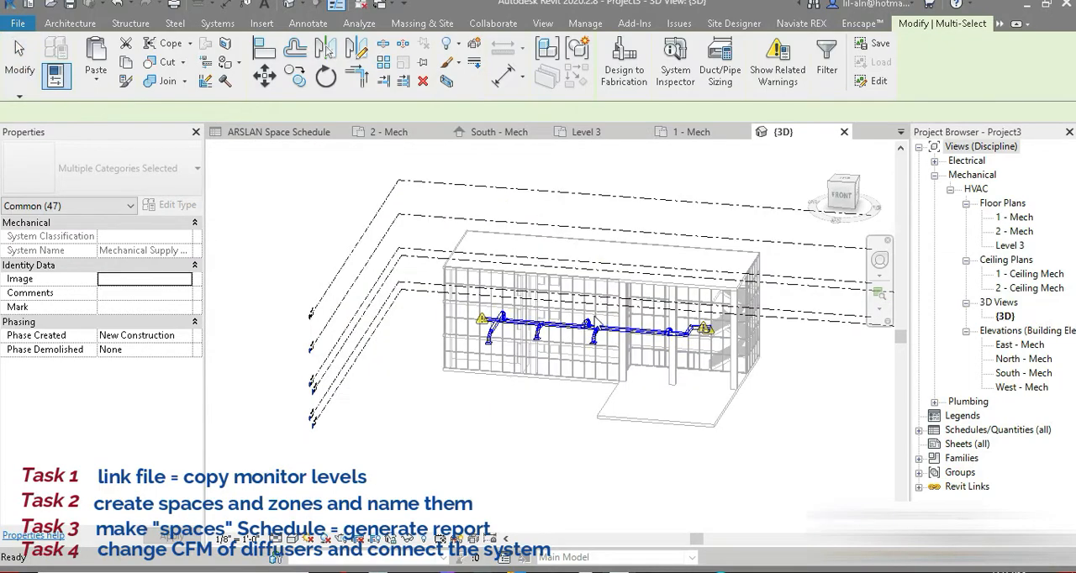
Cap the open end of the main duct beyond the LVL1 RM1 branch on the 1 - Mech floor plan and check the remaining run.
click(691, 132)
scroll(447, 354, up, 4)
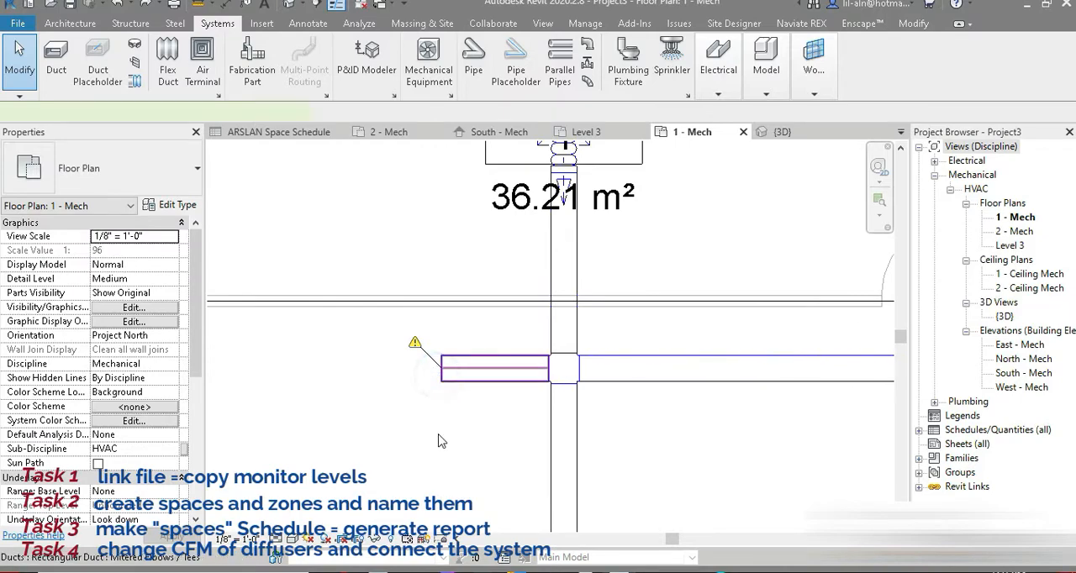
click(449, 377)
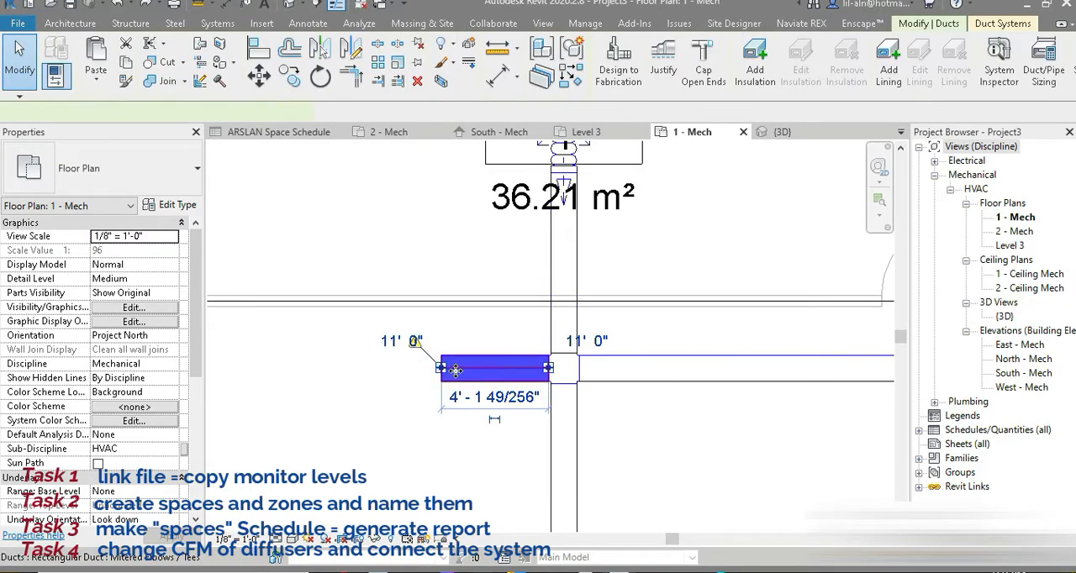
click(704, 78)
scroll(405, 330, down, 4)
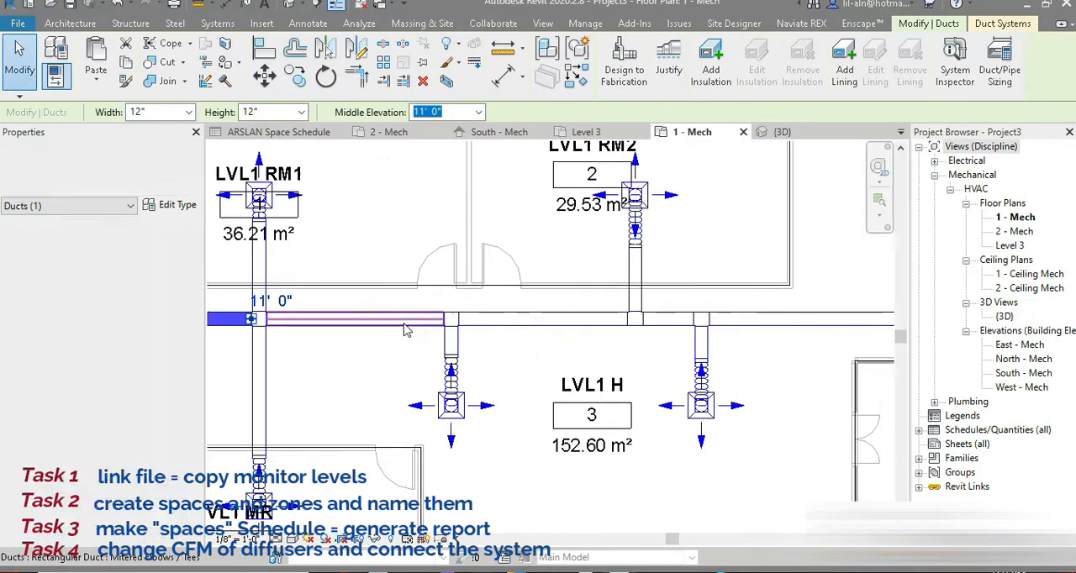
scroll(406, 330, down, 2)
middle_drag(703, 296, 347, 355)
scroll(480, 357, up, 3)
scroll(483, 361, down, 4)
middle_drag(550, 418, 819, 373)
Return to the 3D view and paste a copy of the capped duct system aligned to Levels 2 and 3.
click(288, 4)
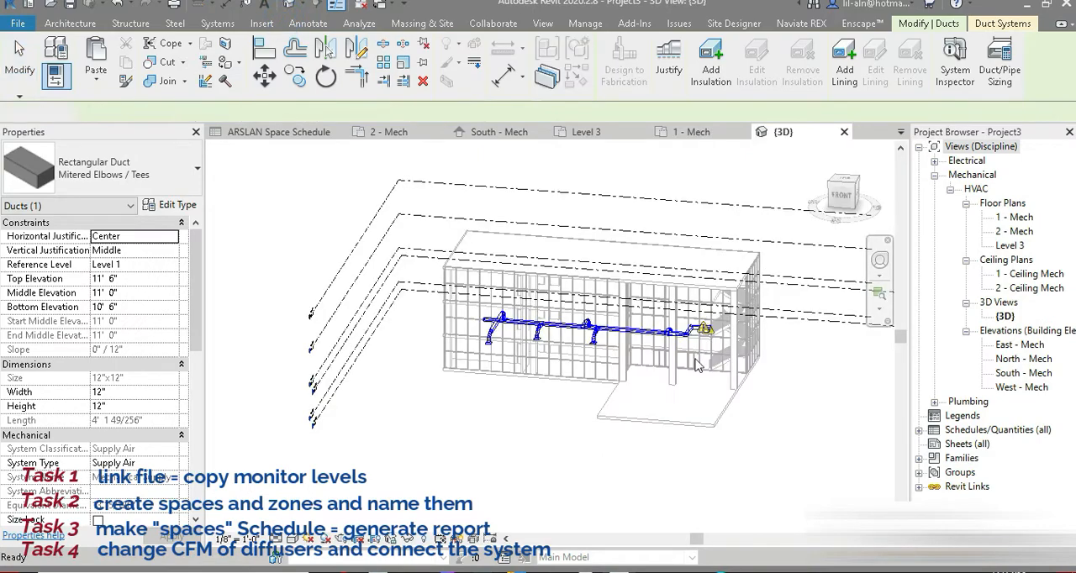
click(699, 365)
drag(305, 172, 807, 461)
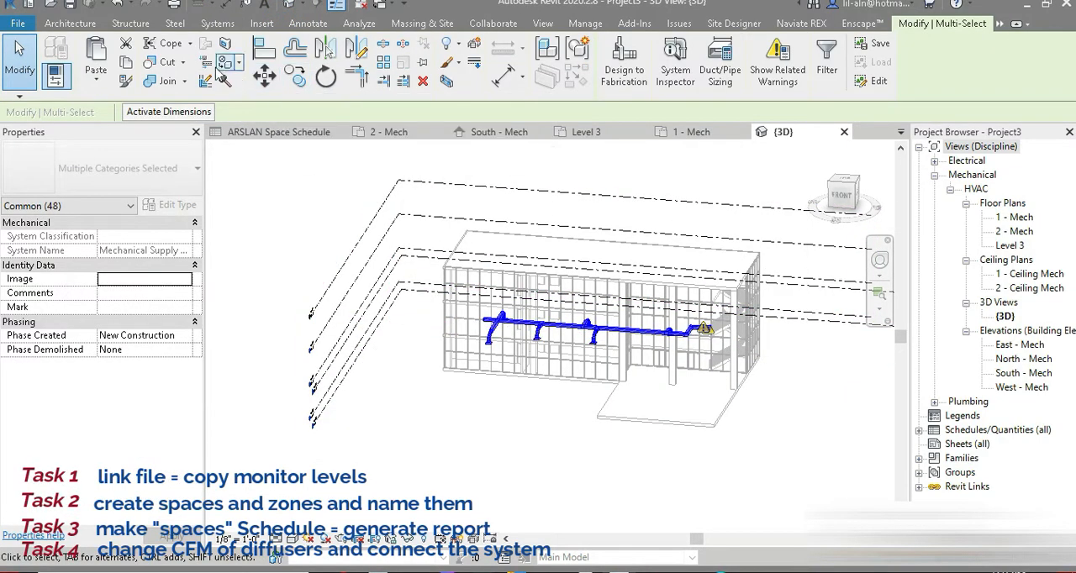
click(125, 62)
click(95, 81)
click(185, 137)
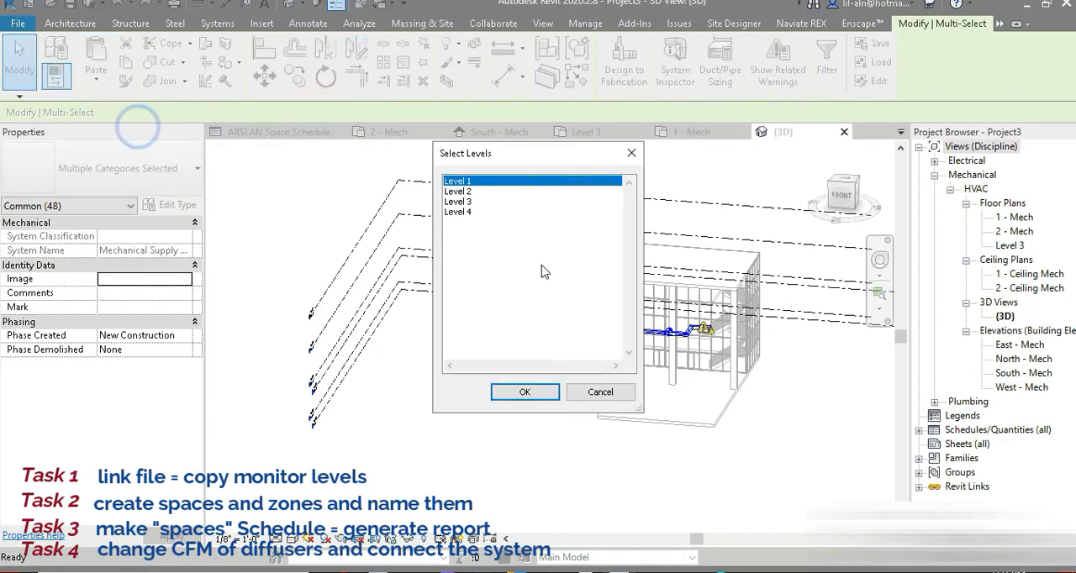
click(517, 392)
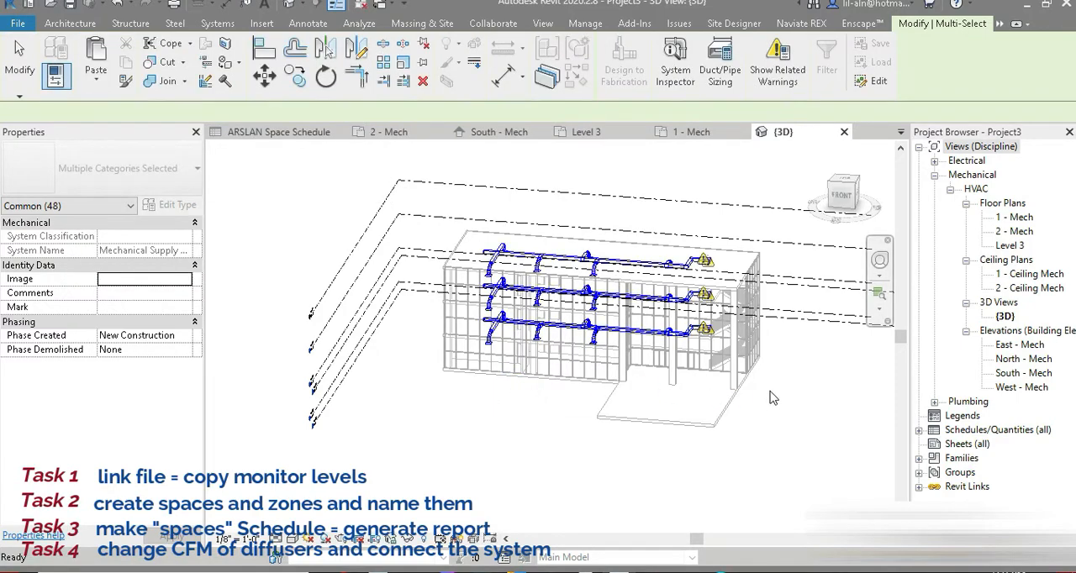
Inspect the stacked duct copies in the 3D view and the 1 - Mech floor plan, and undo the second paste.
shift+middle_drag(796, 359, 732, 252)
scroll(665, 290, up, 3)
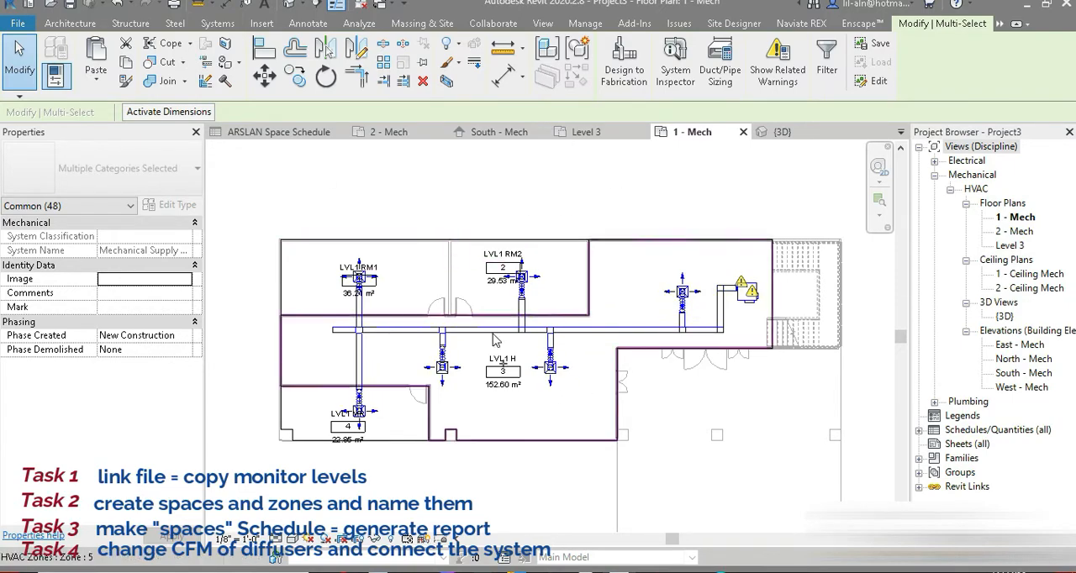
click(289, 6)
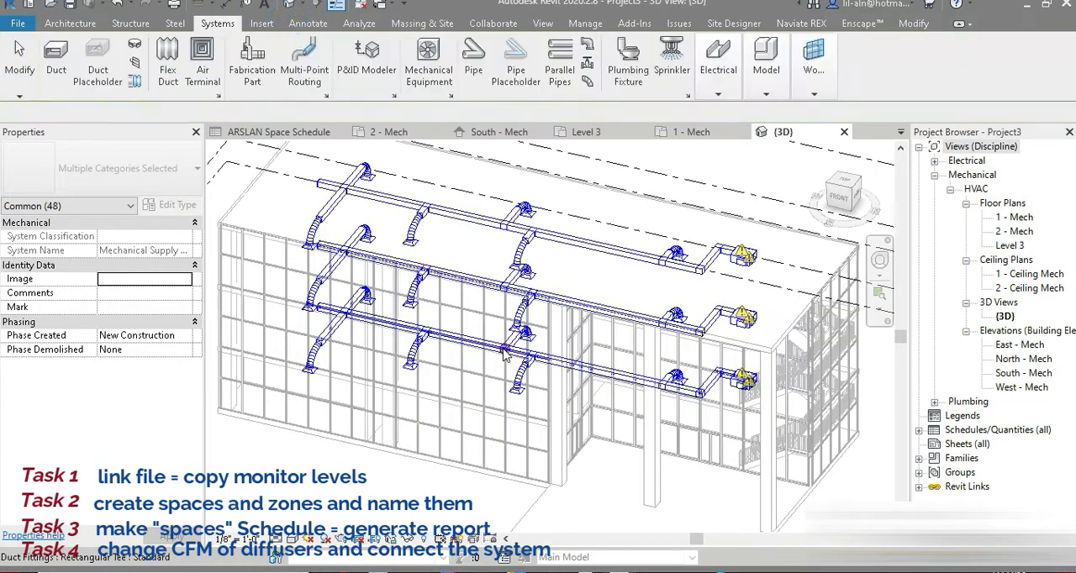
scroll(505, 353, down, 3)
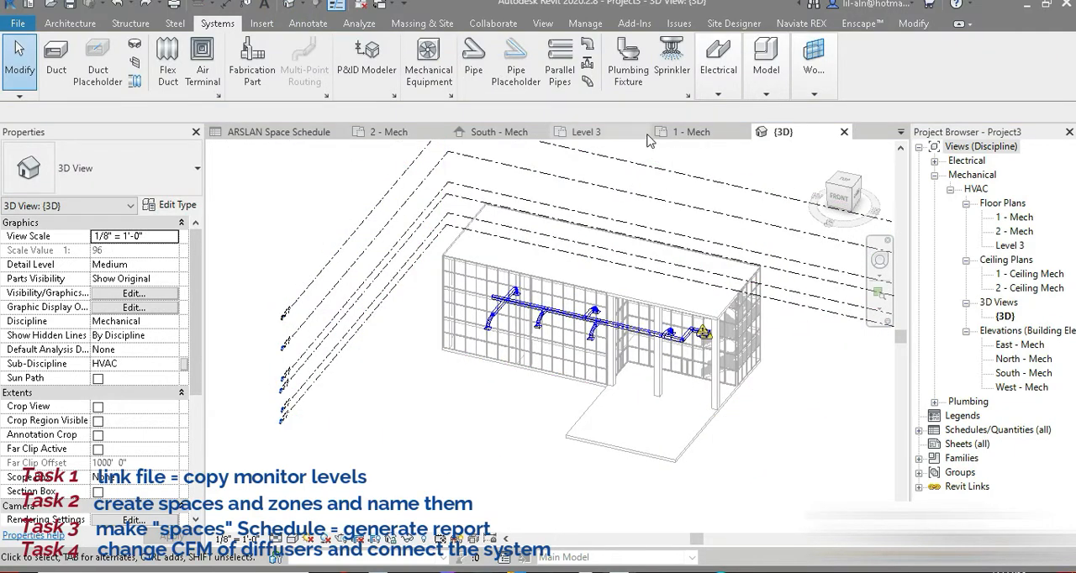
Close all inactive views so only the 1 - Mech floor plan stays open, and reopen the 3D view.
click(685, 132)
click(356, 25)
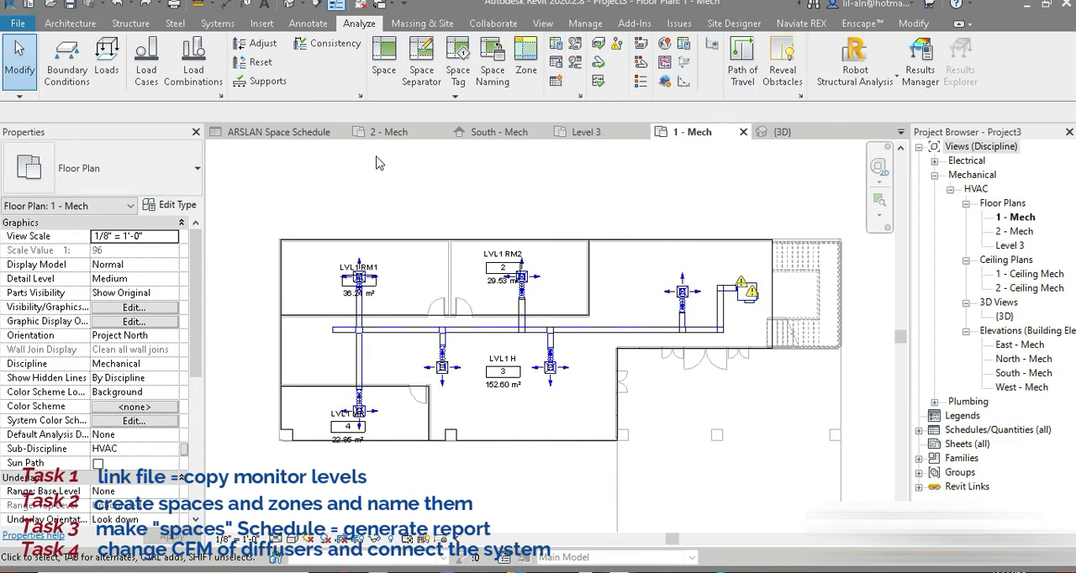
click(357, 6)
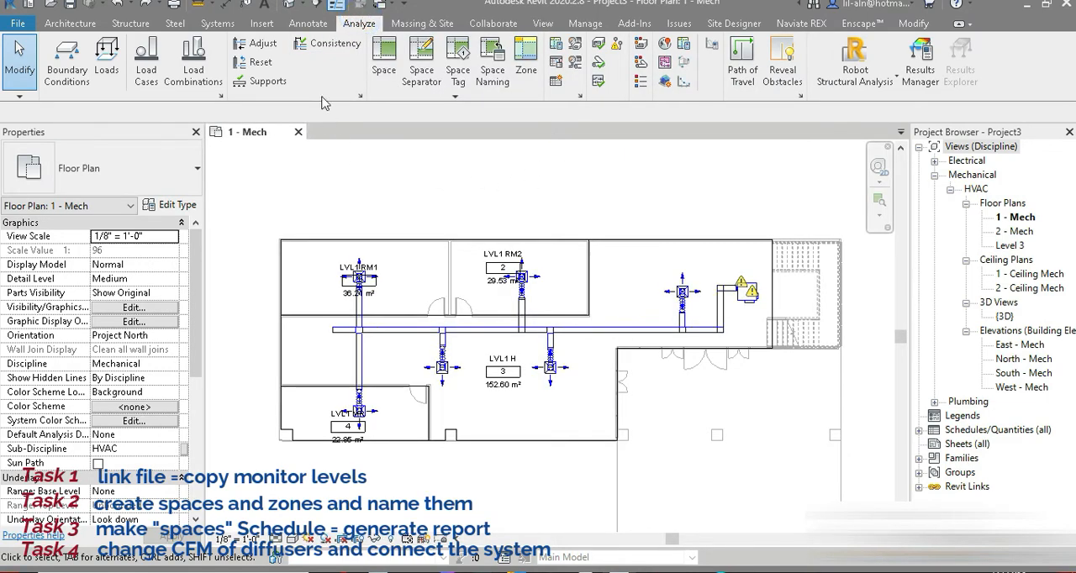
click(288, 7)
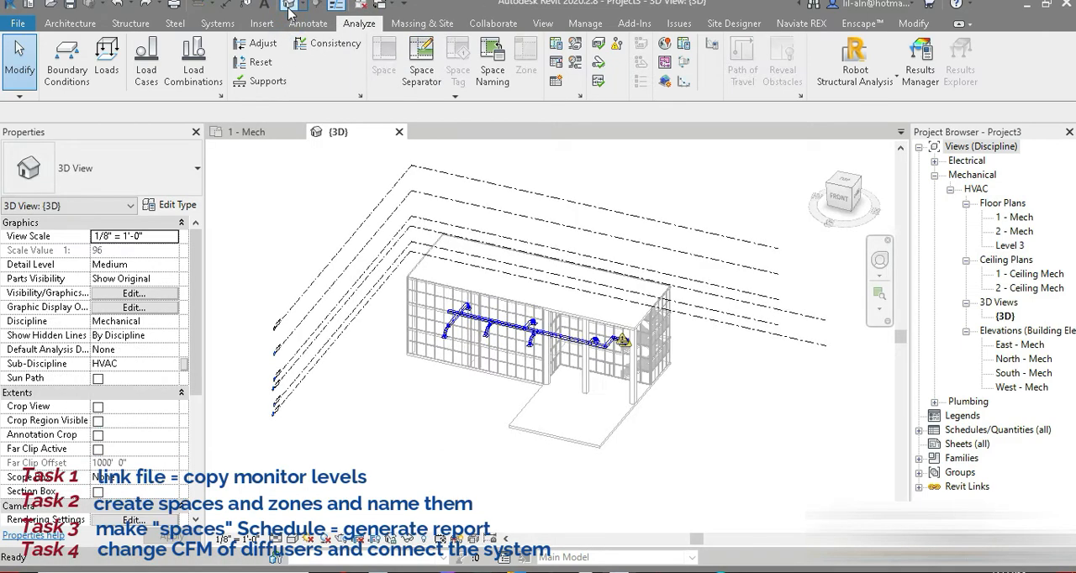
Open the ARSLAN Space Schedule and close the 1 - Mech floor plan view.
click(955, 430)
double_click(950, 429)
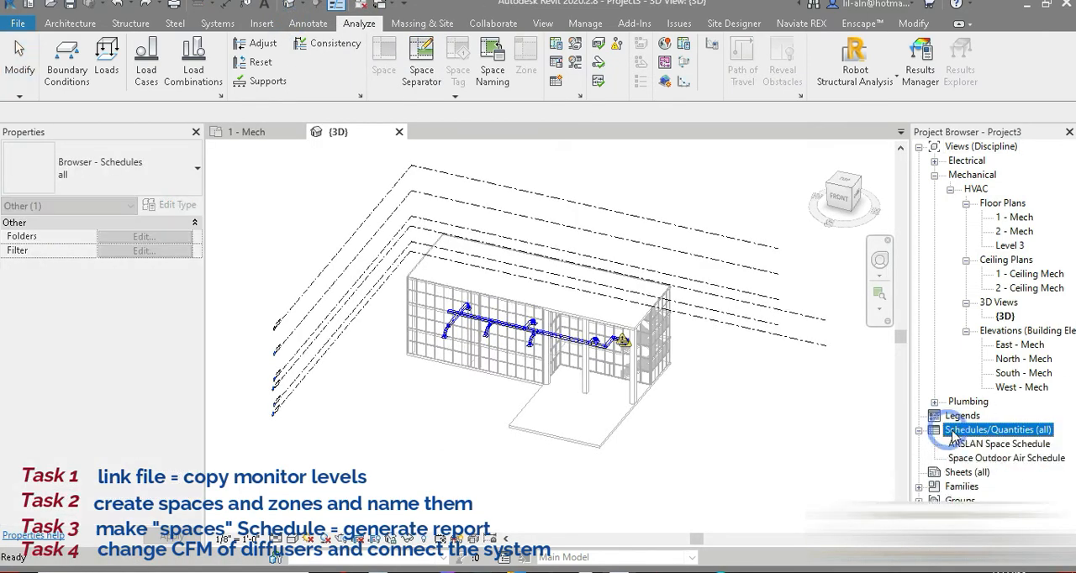
click(967, 444)
double_click(967, 444)
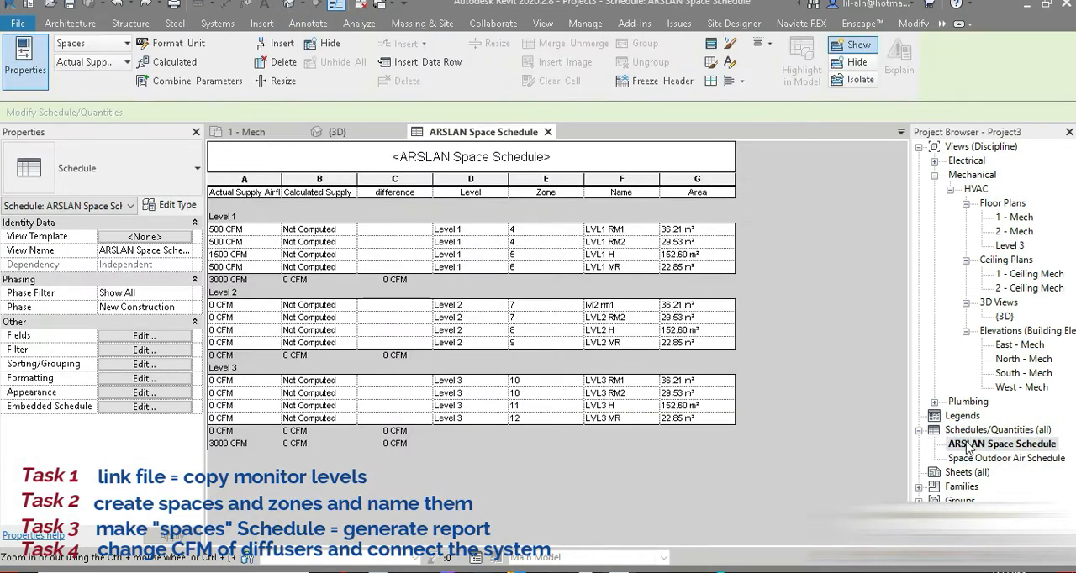
click(297, 132)
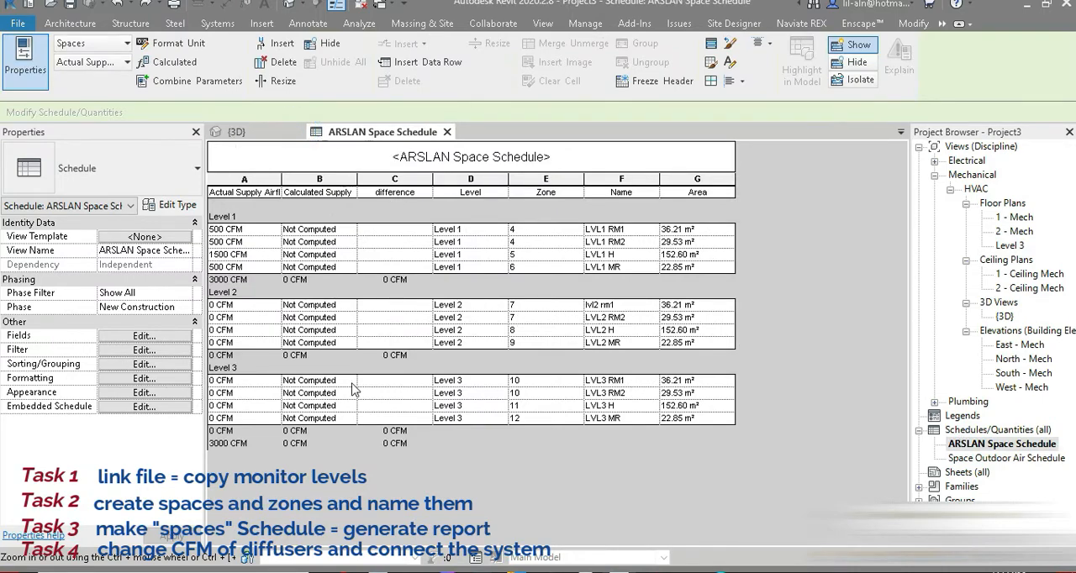
Tile the 3D view beside the schedule and open the 1 - Mech floor plan in the 3D view's pane.
click(240, 132)
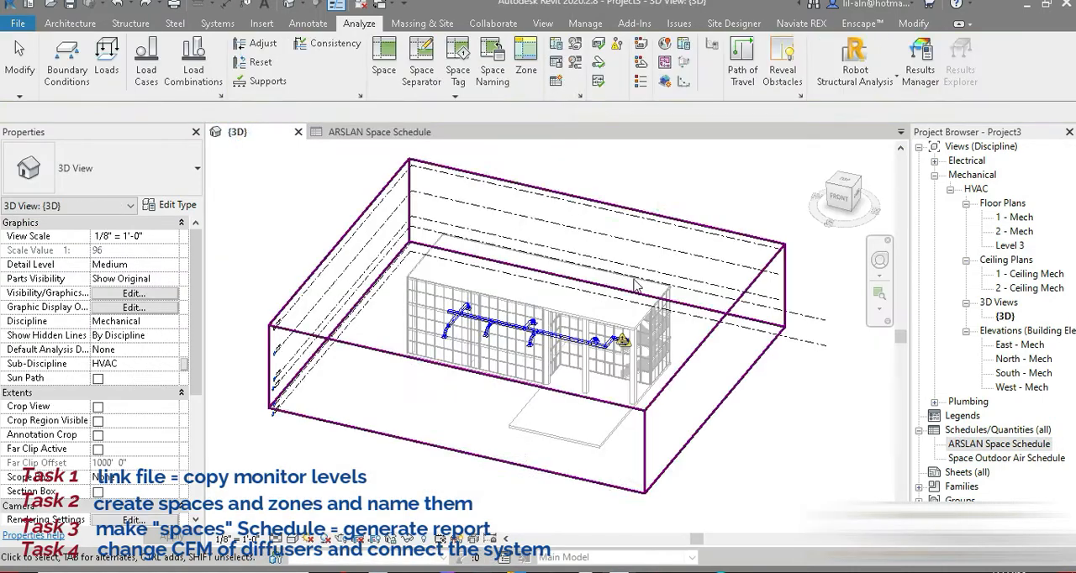
click(543, 23)
click(887, 69)
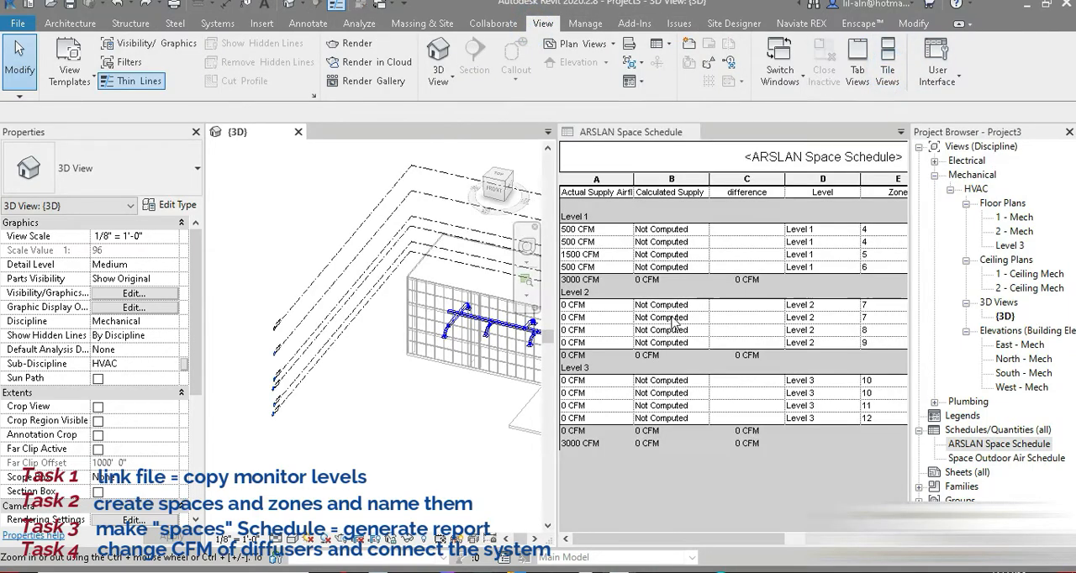
double_click(1016, 217)
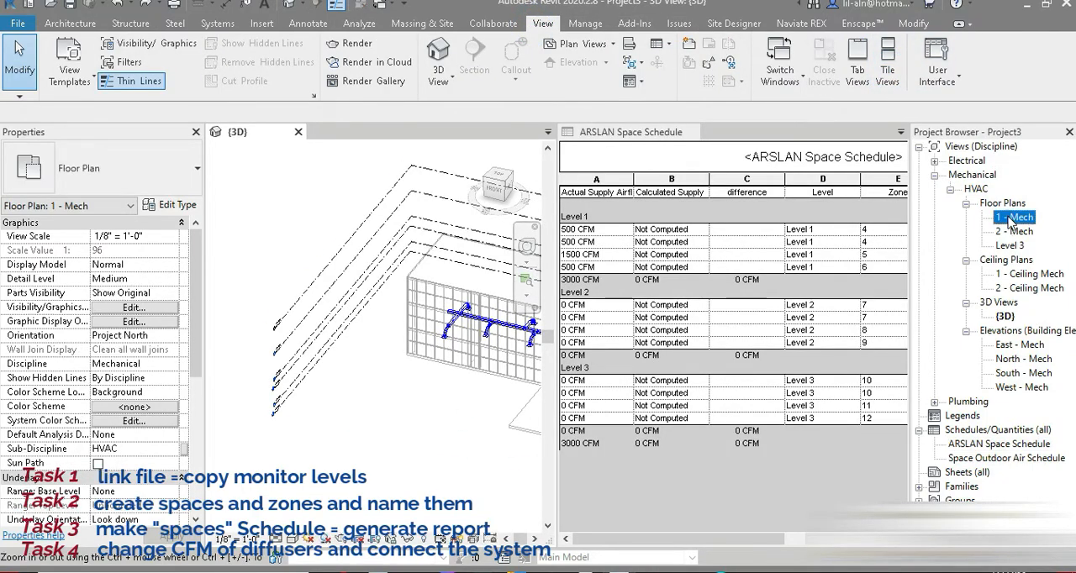
click(333, 385)
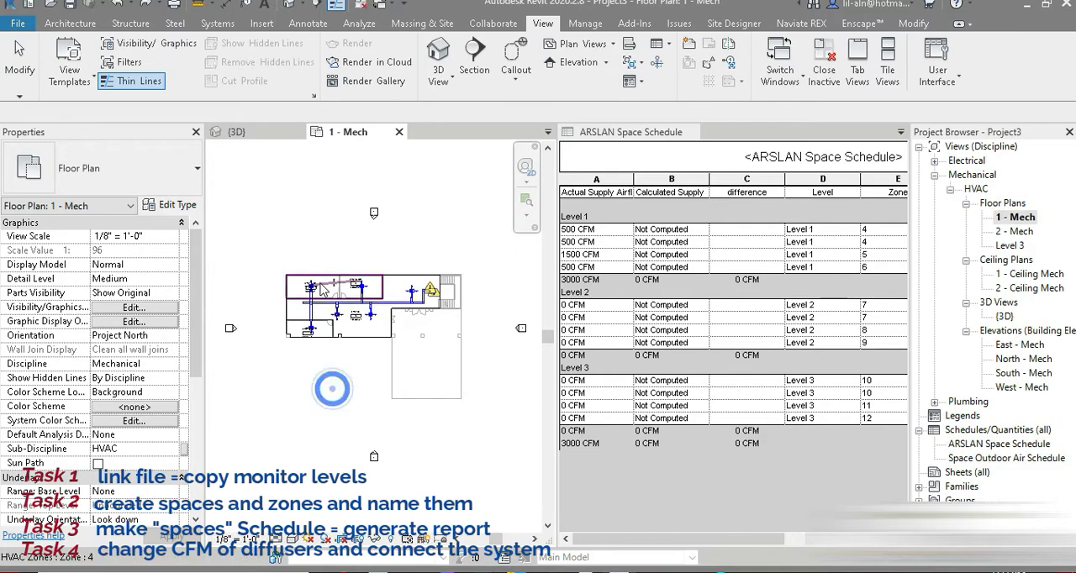
scroll(361, 337, up, 6)
scroll(406, 290, down, 3)
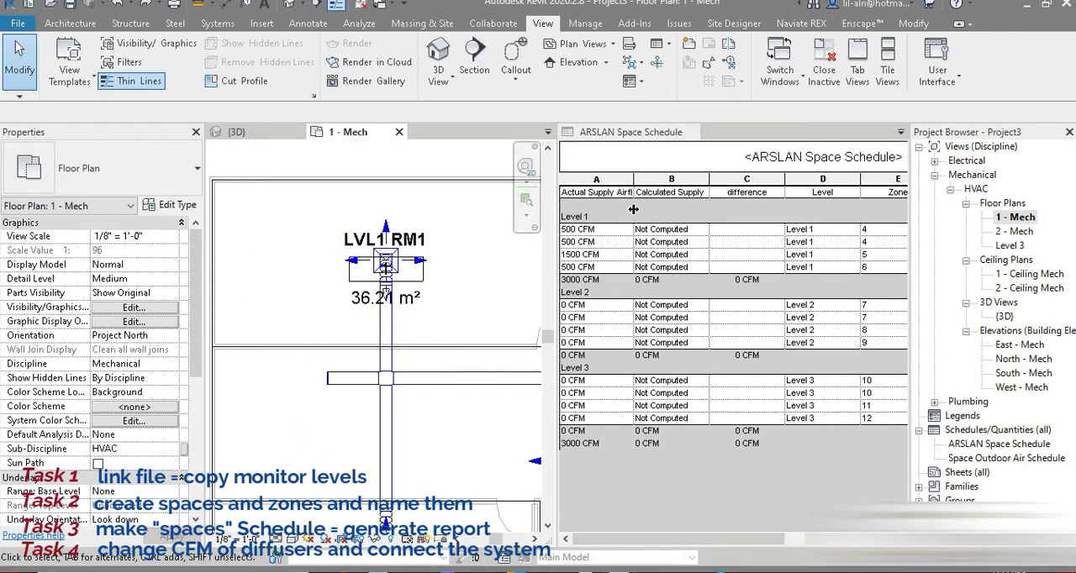
Start the Heating and Cooling Loads analysis and set the project location to London, London, United Kingdom.
click(359, 22)
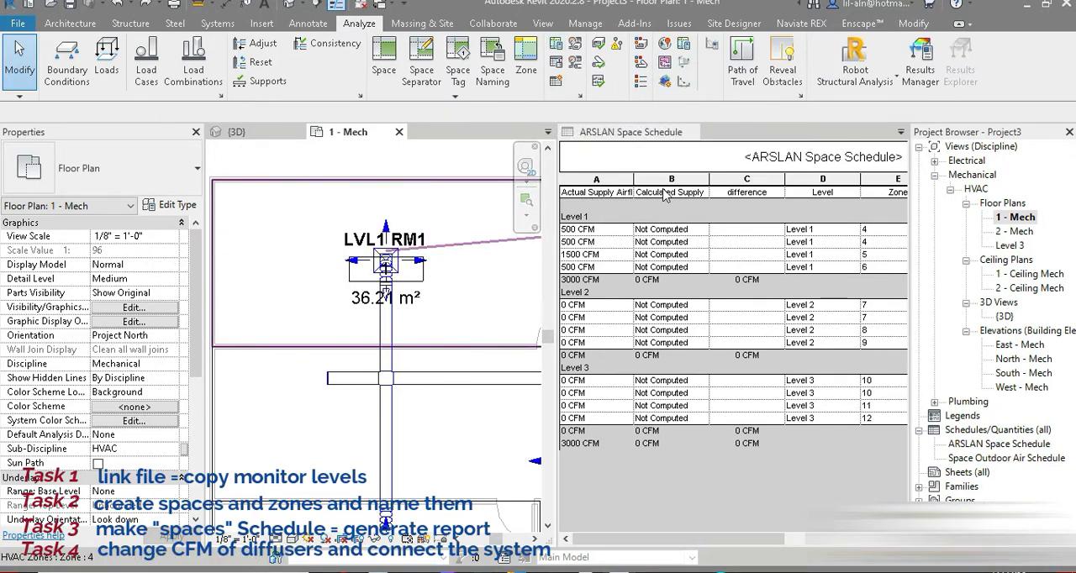
click(565, 50)
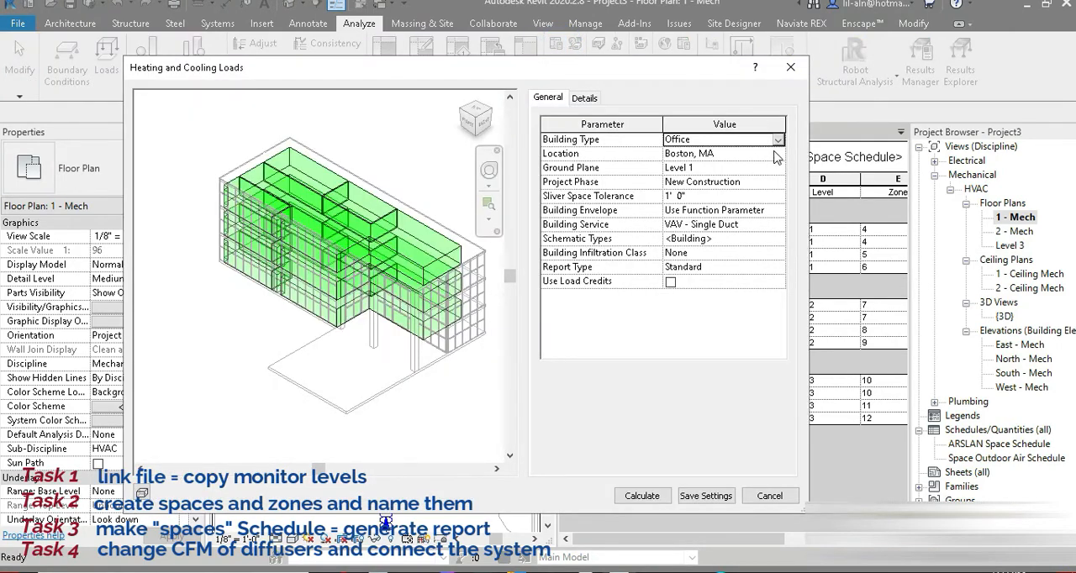
click(775, 155)
click(778, 154)
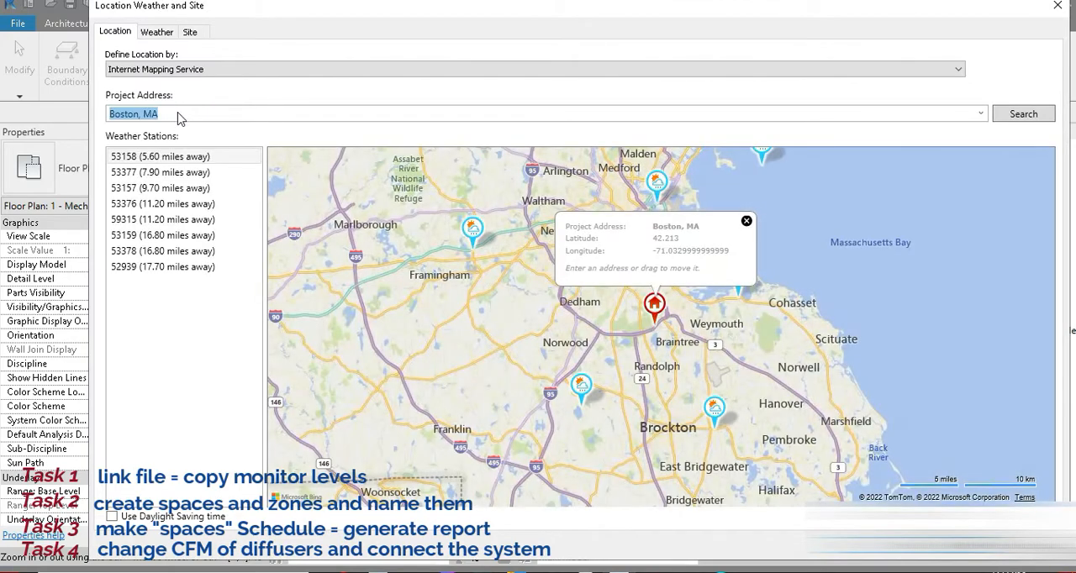
text(london)
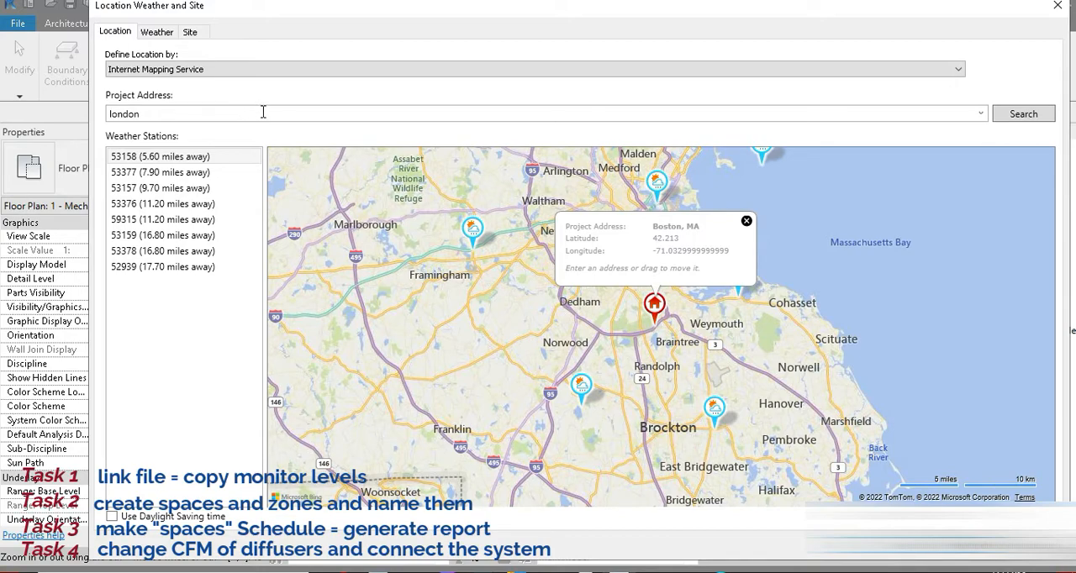
click(1026, 119)
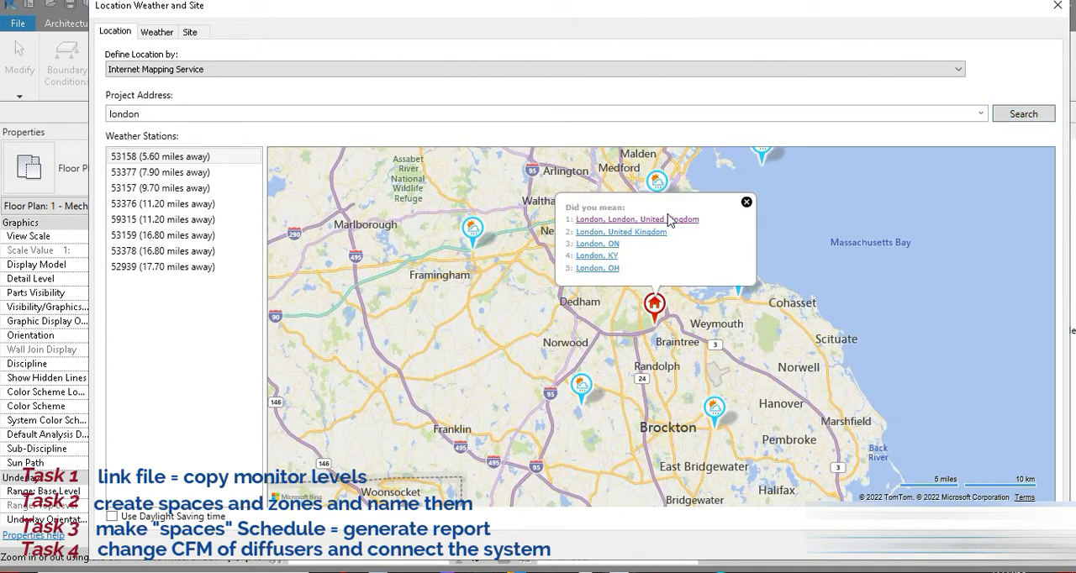
click(671, 220)
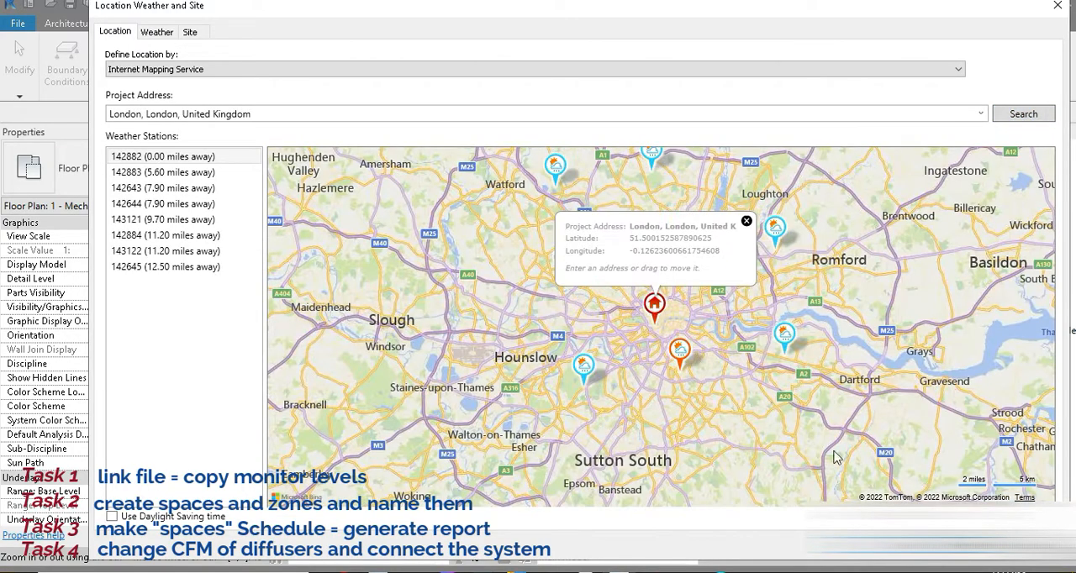
click(886, 543)
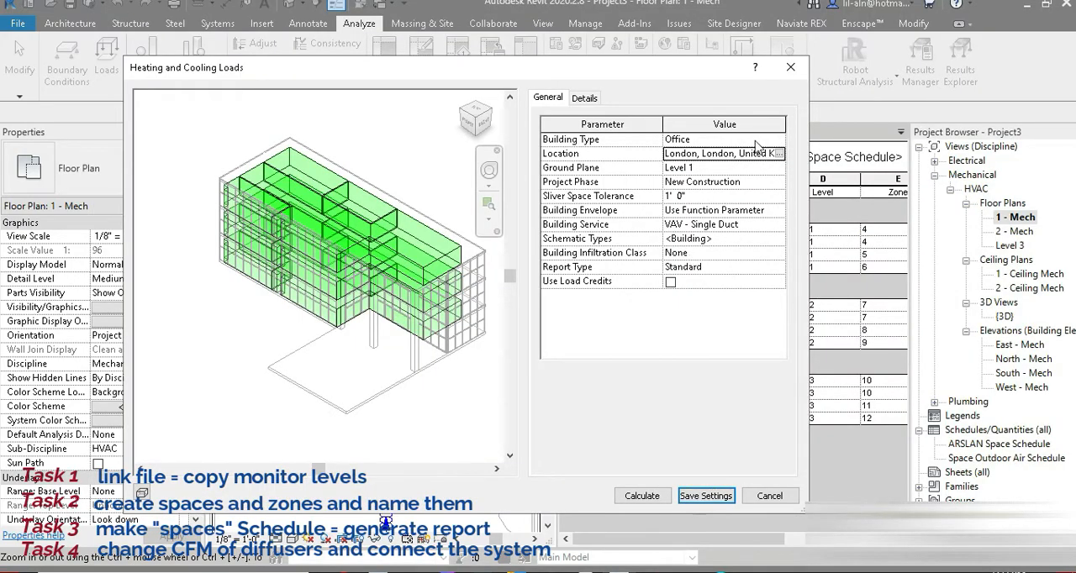
Override the building's schematic types for every category except Slabs, Interior Windows and Skylights, keeping the project phase at New Construction.
click(769, 184)
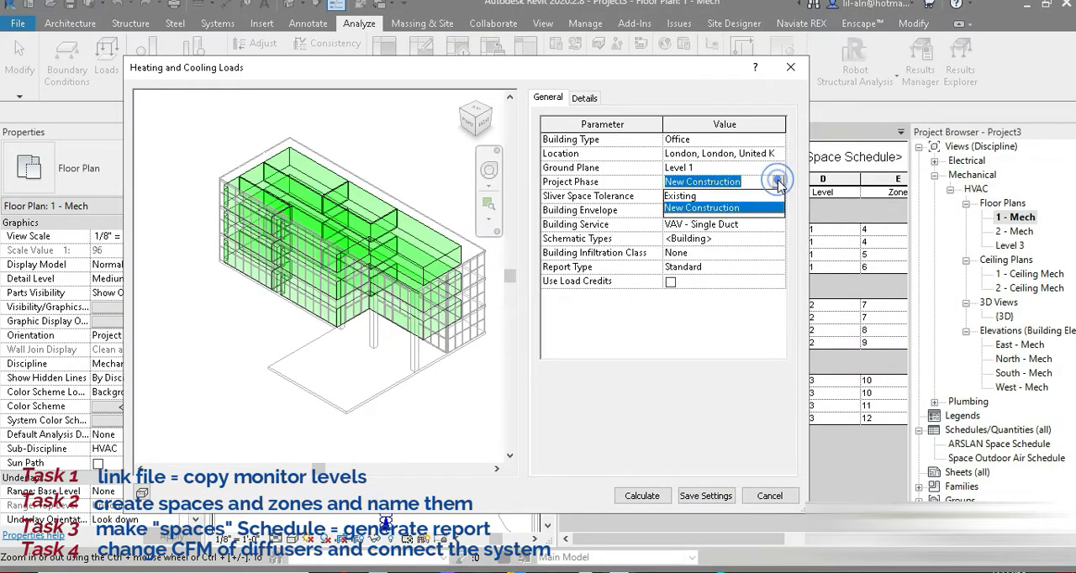
click(774, 185)
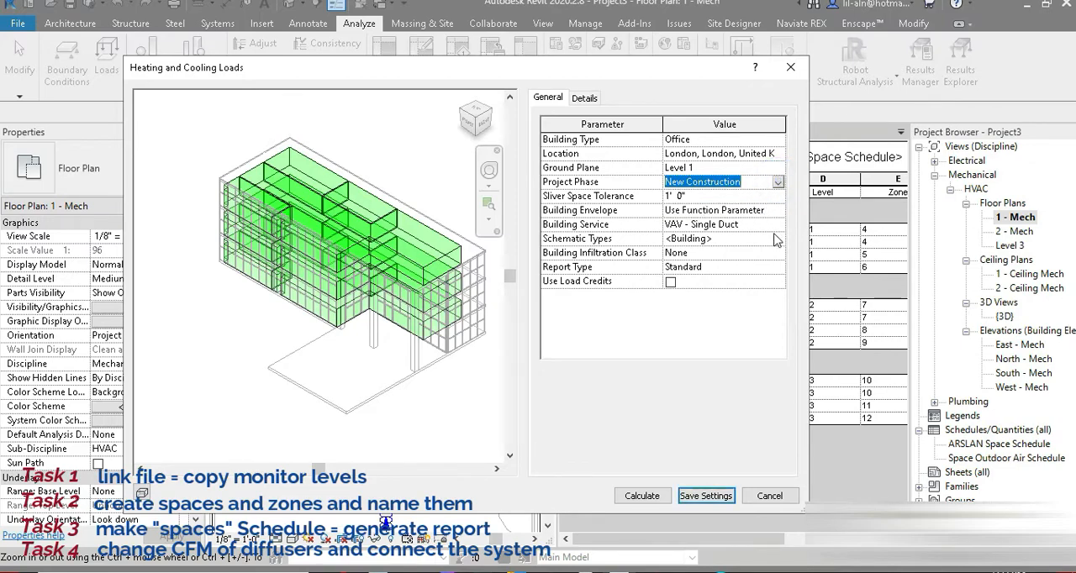
click(780, 241)
click(780, 241)
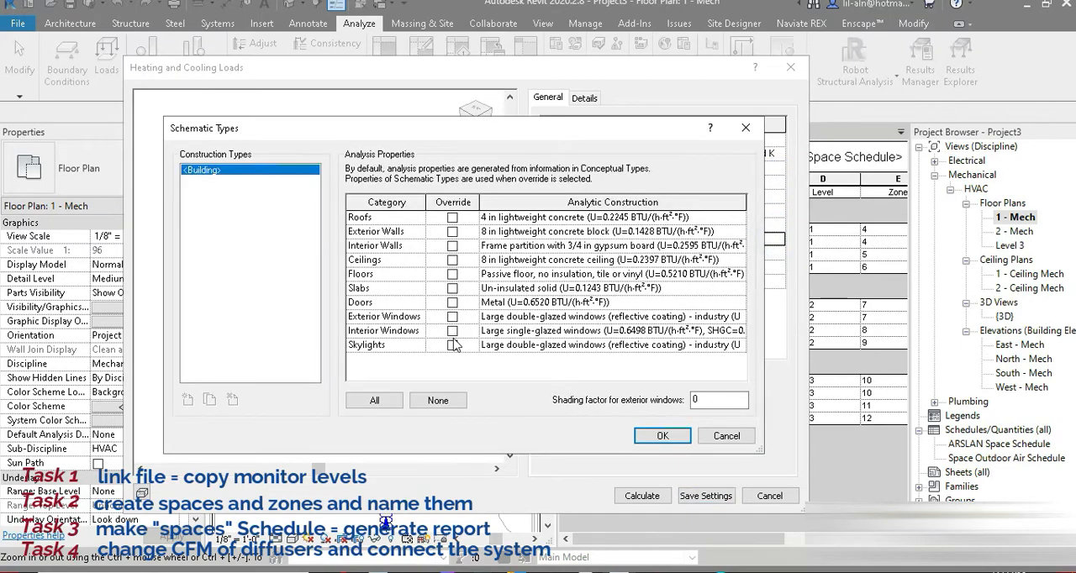
click(375, 400)
click(452, 345)
click(453, 330)
click(452, 290)
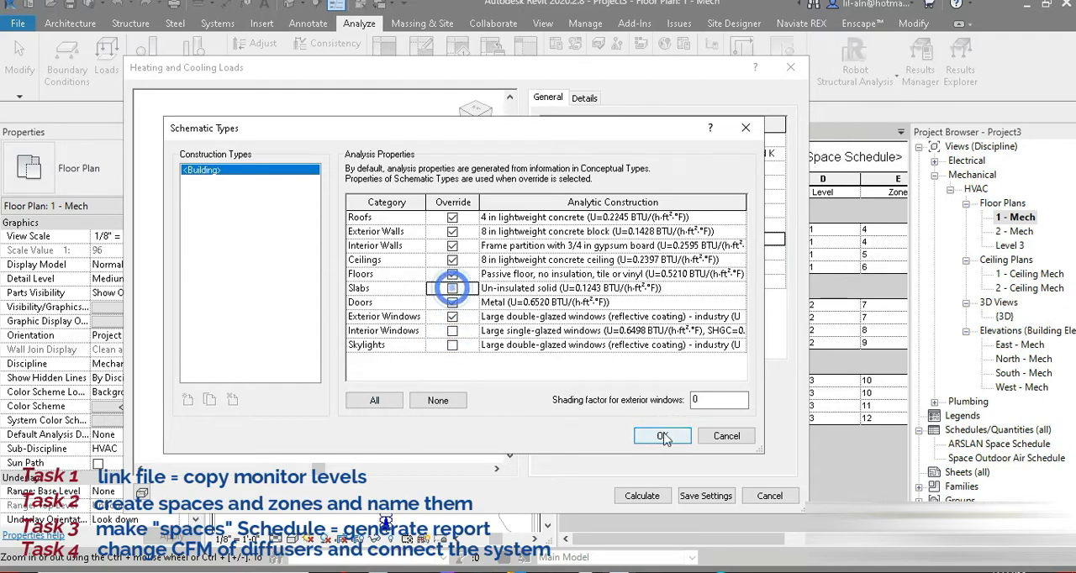
click(663, 435)
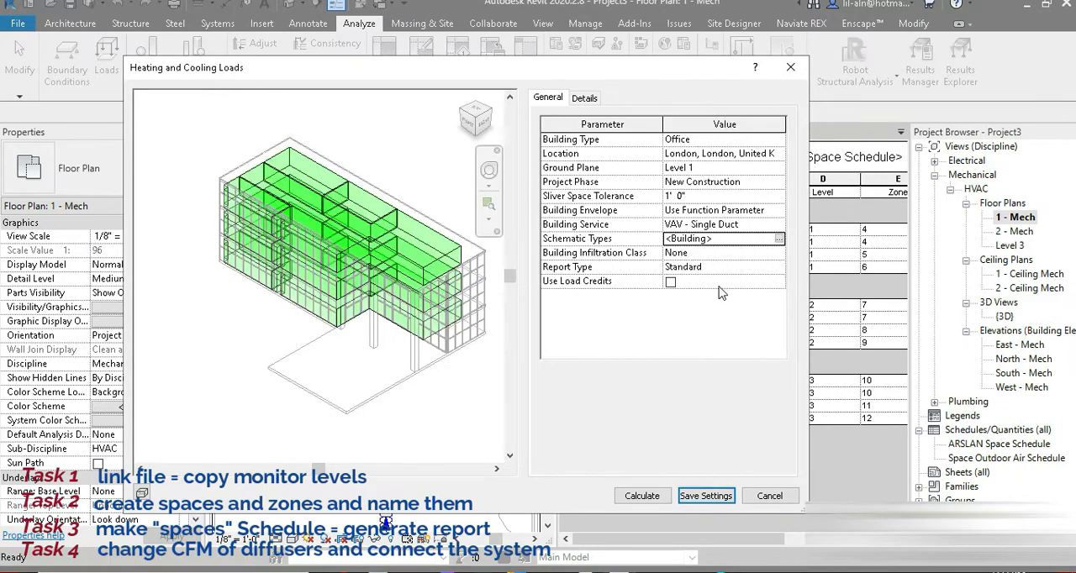
In the analysis details, set the space type of 1 LVL1 RM1 in zone 4 to Office - Enclosed.
click(585, 98)
click(563, 154)
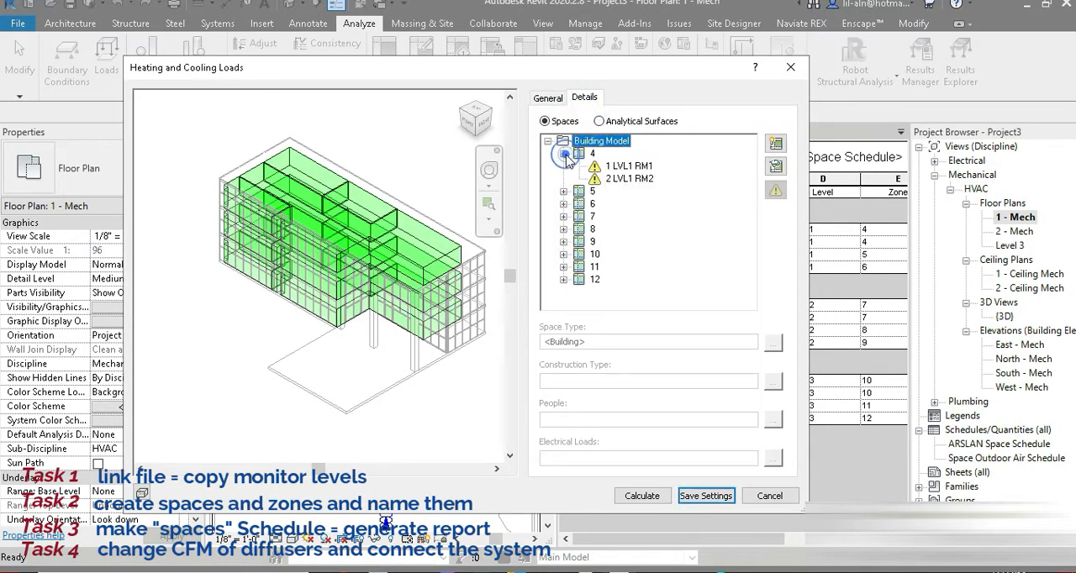
click(629, 166)
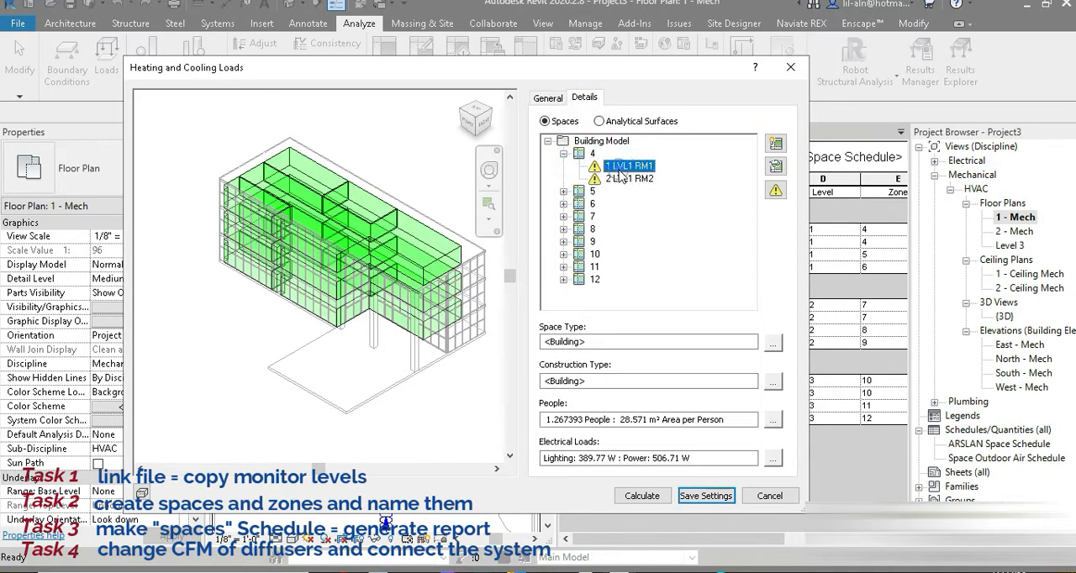
click(773, 345)
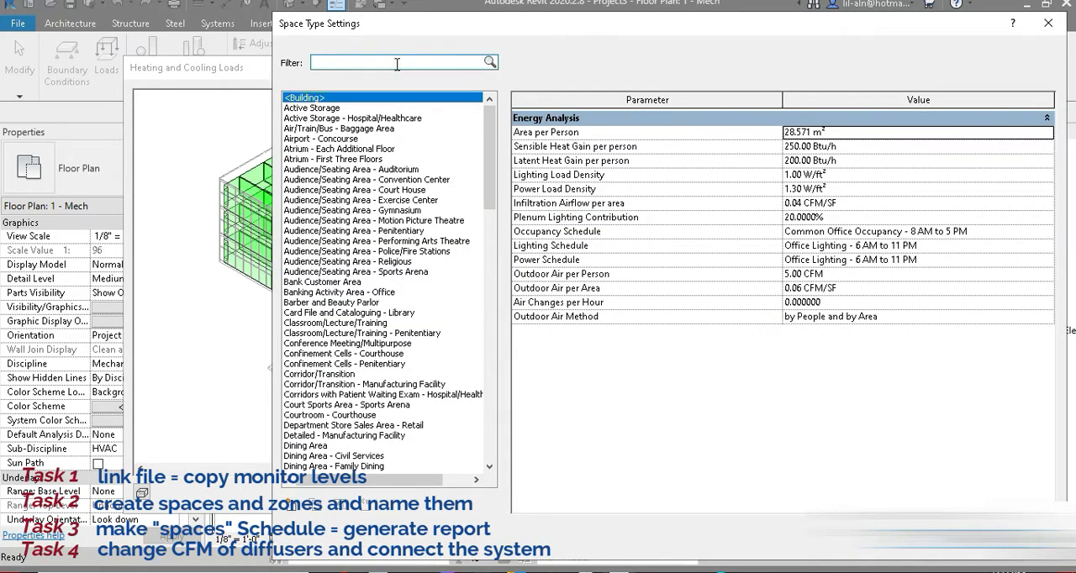
text(office)
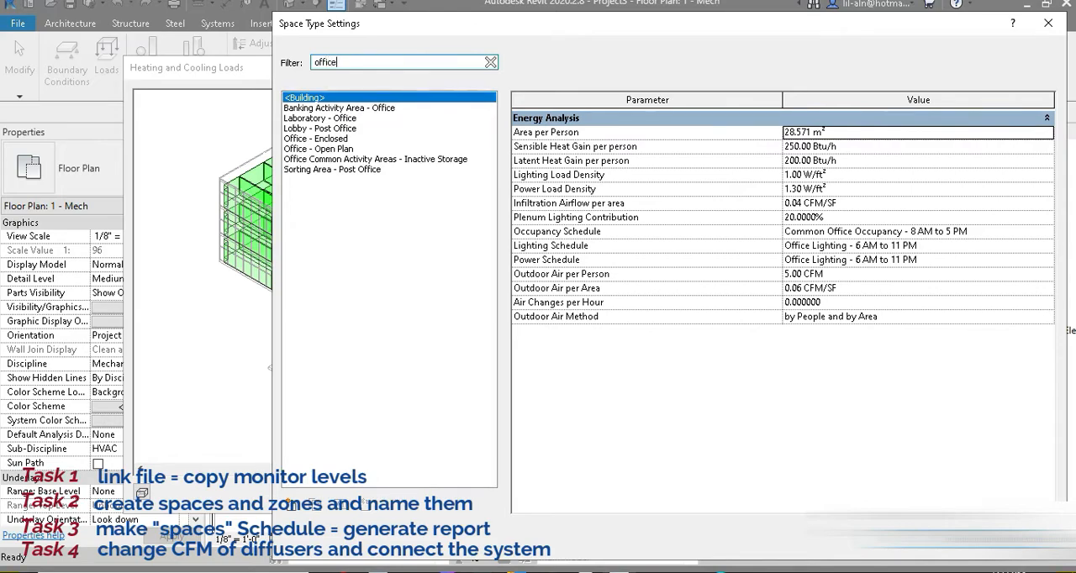
click(339, 139)
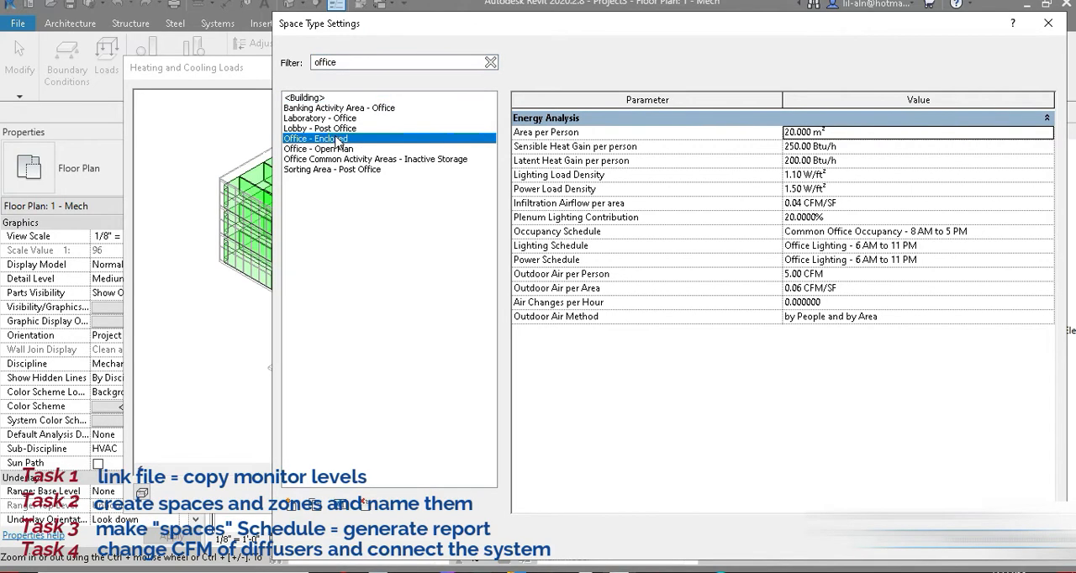
click(952, 484)
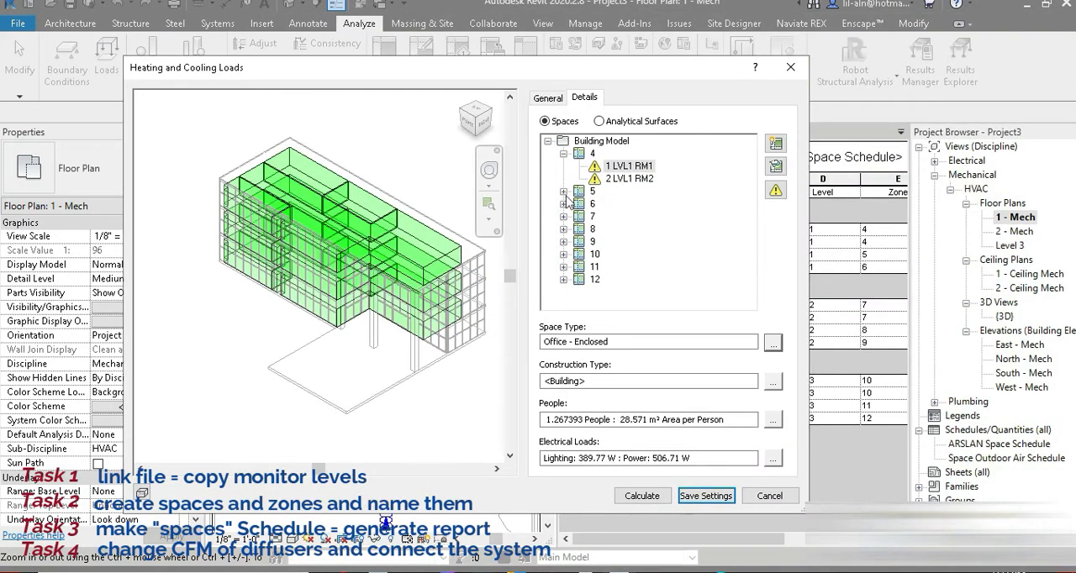
Set the space type of 2 LVL1 RM2 in zone 4 to Office - Enclosed.
click(633, 180)
click(772, 345)
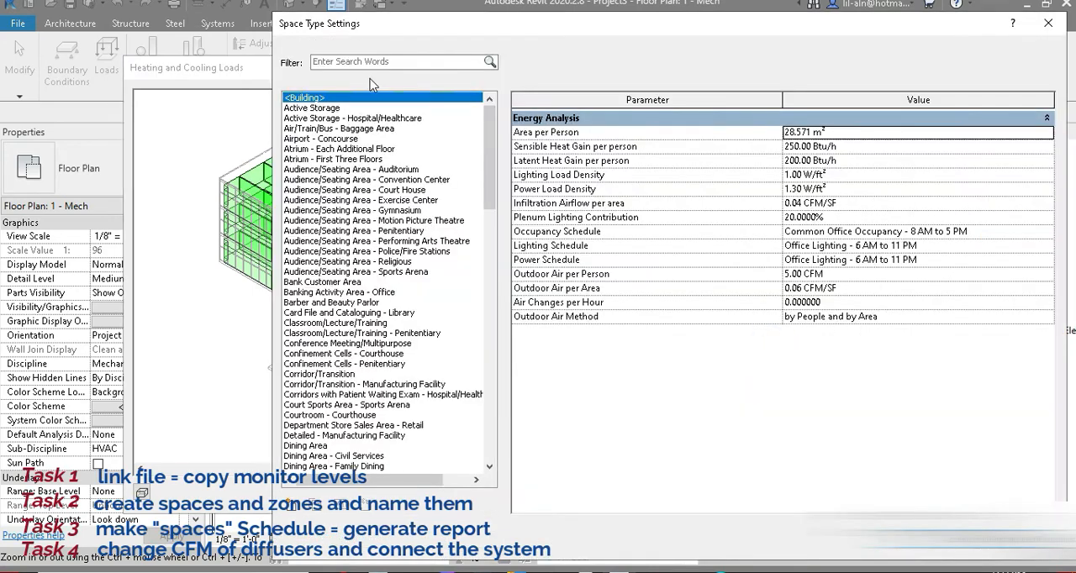
text(office)
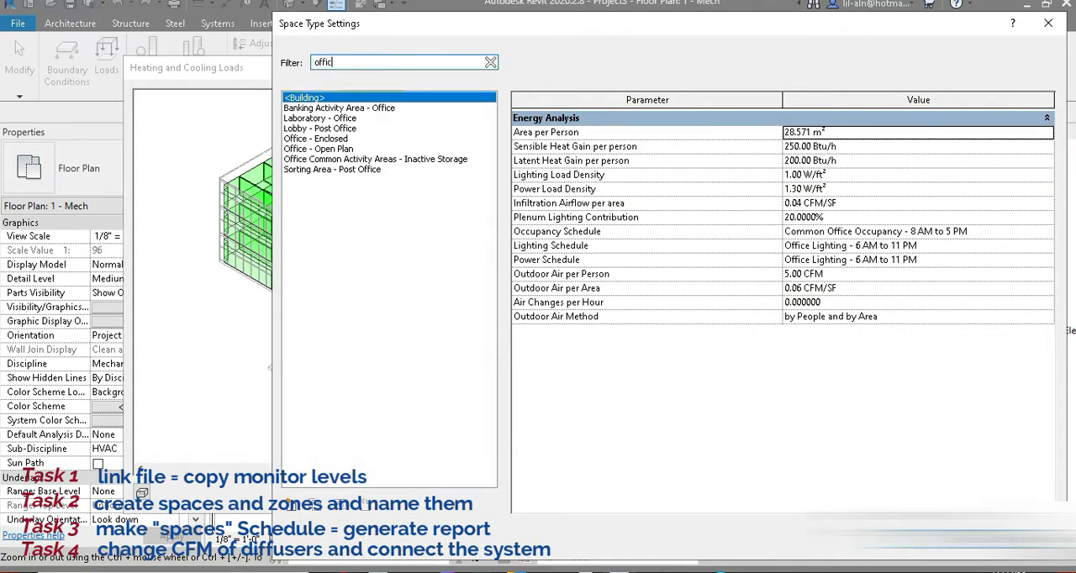
click(342, 138)
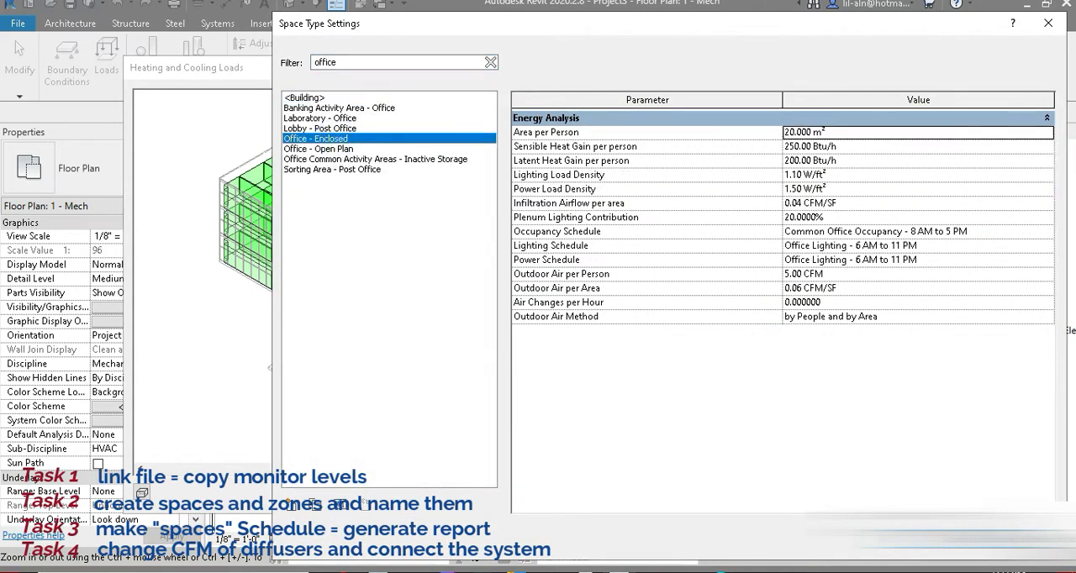
click(952, 485)
Filter the space types for "hall" and assign Dormitory Study Hall to space 3 LVL1 H in zone 5.
double_click(592, 192)
click(622, 204)
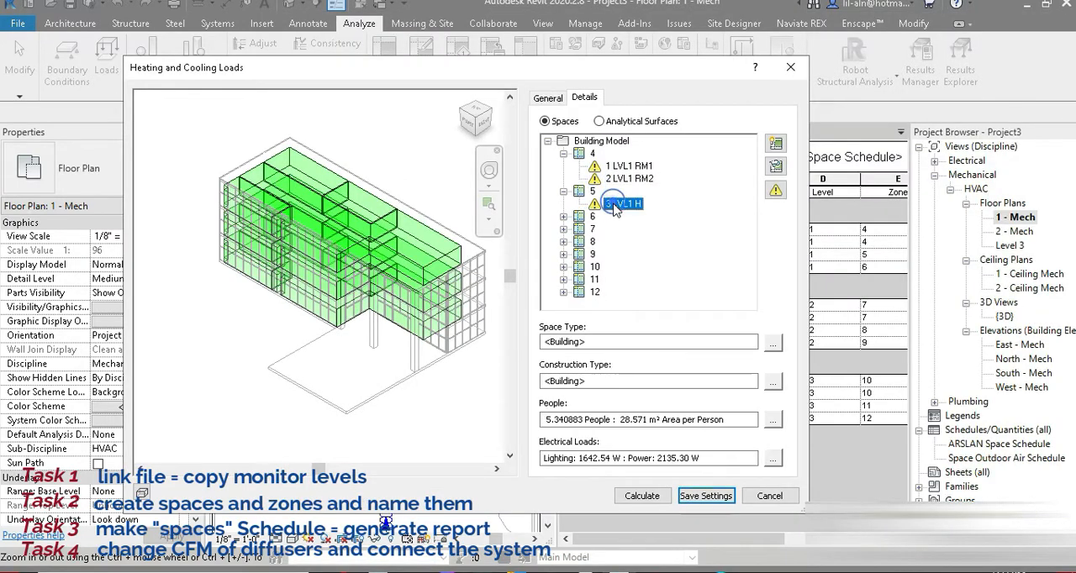
click(772, 345)
click(382, 61)
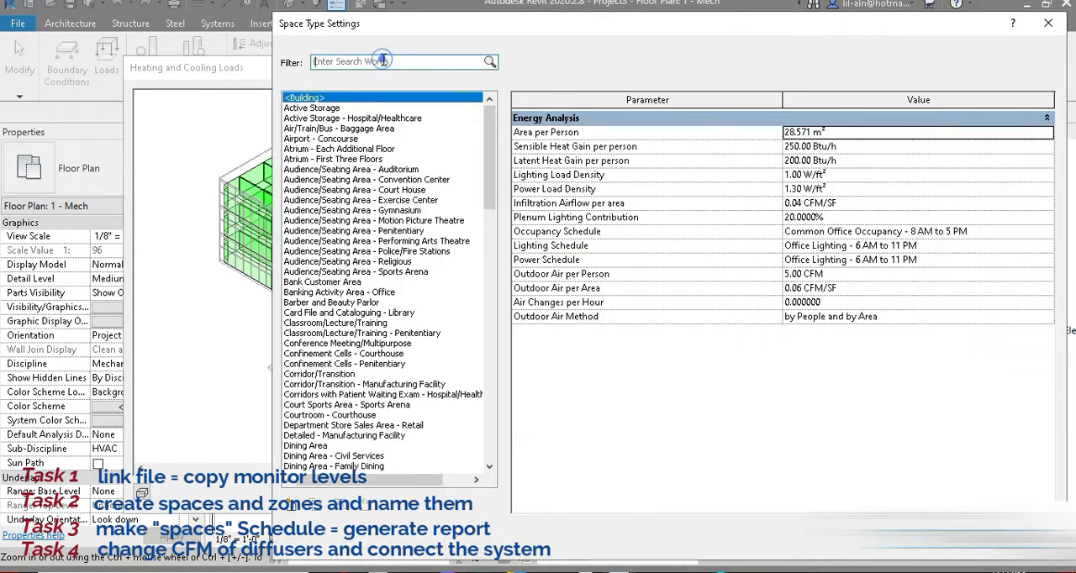
text(hall)
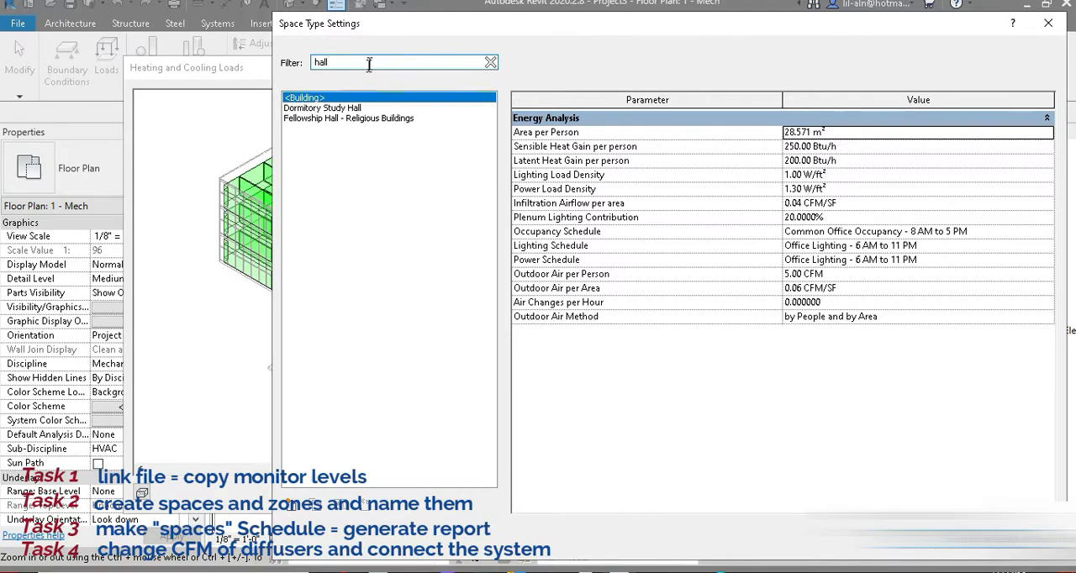
click(347, 97)
click(347, 108)
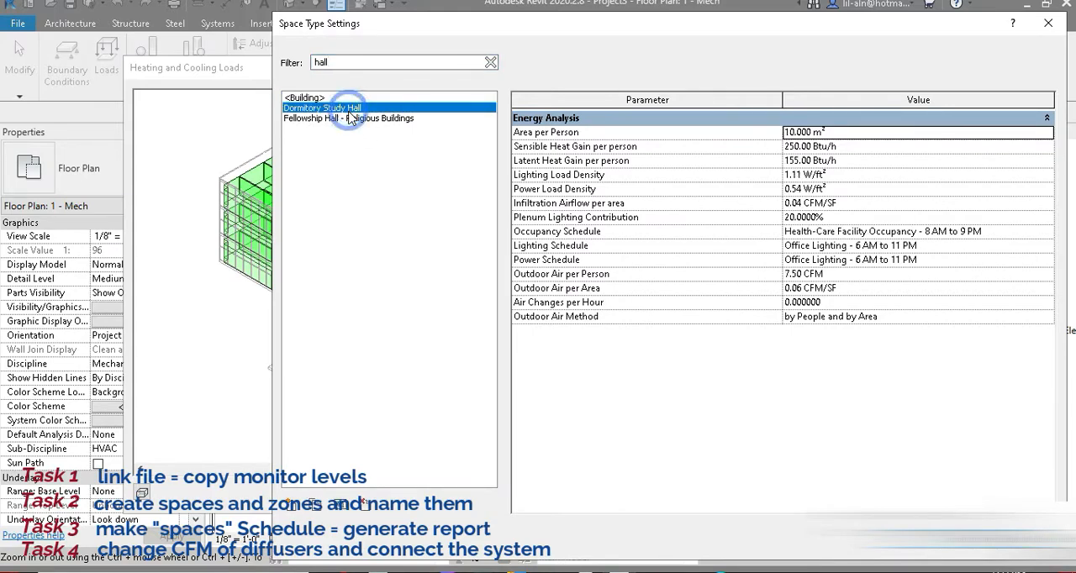
click(349, 117)
click(348, 97)
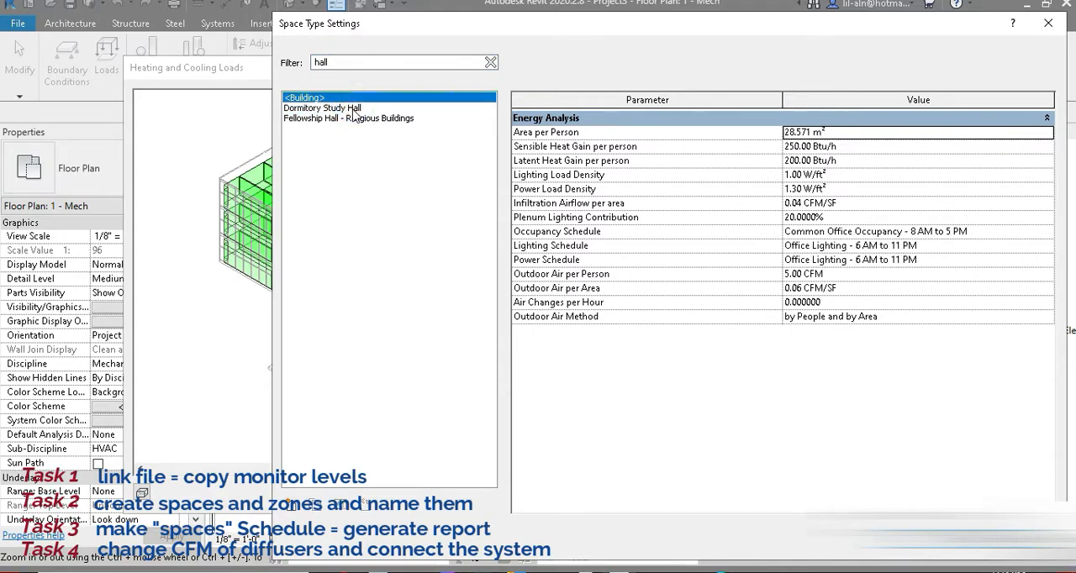
click(351, 118)
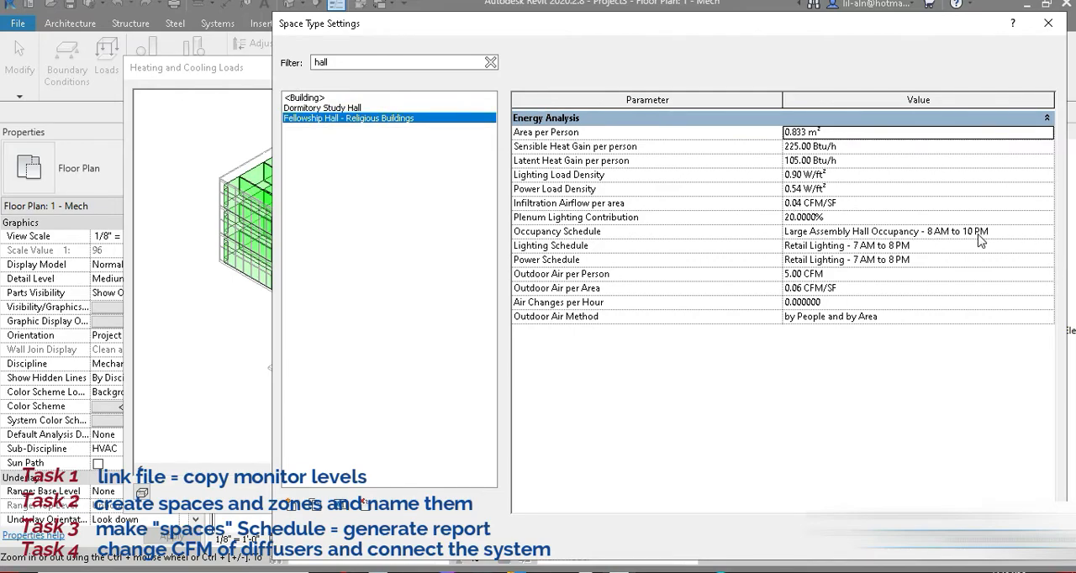
click(368, 108)
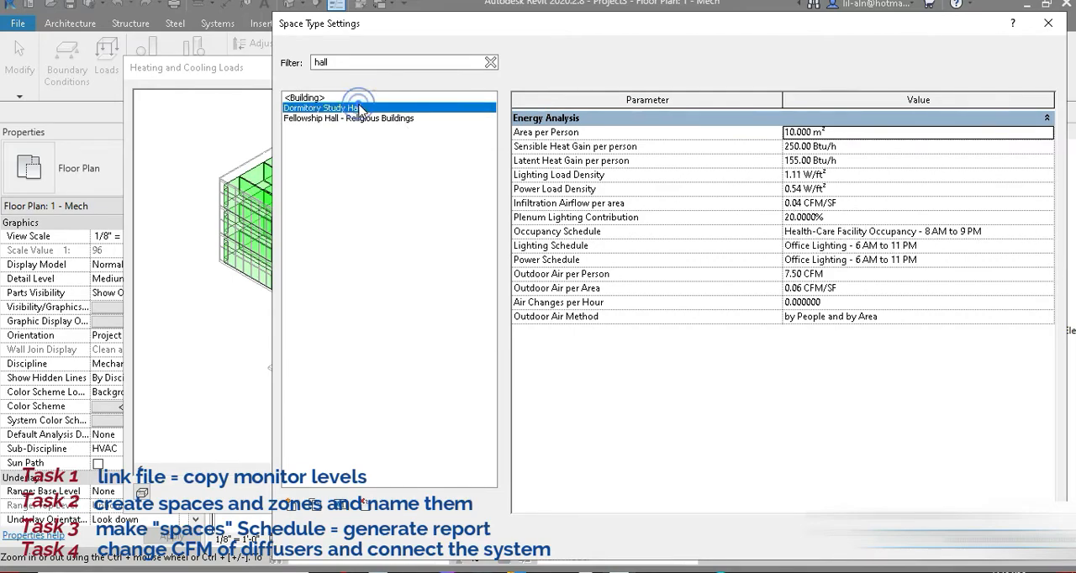
click(950, 540)
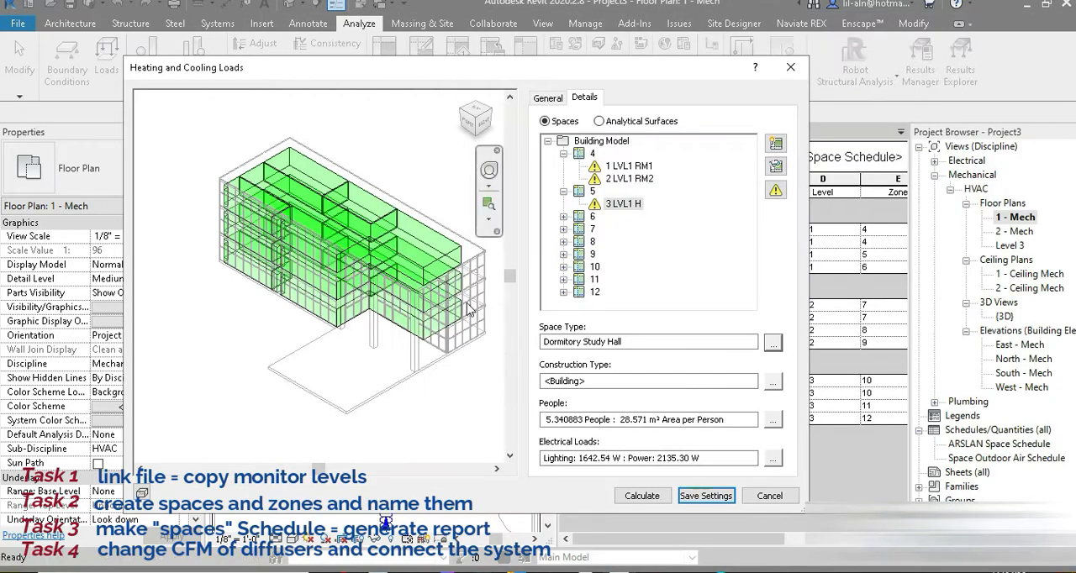
Filter the space types for "meeting" and assign Conference Meeting/Multipurpose to space 4 LVL1 MR in zone 6.
double_click(592, 217)
click(623, 234)
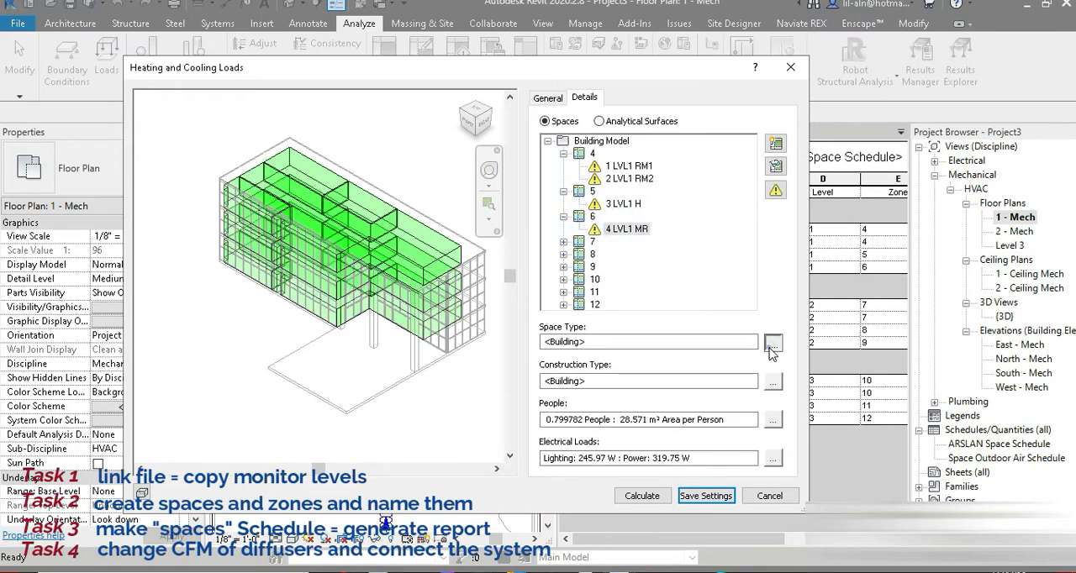
click(773, 343)
text(meeting)
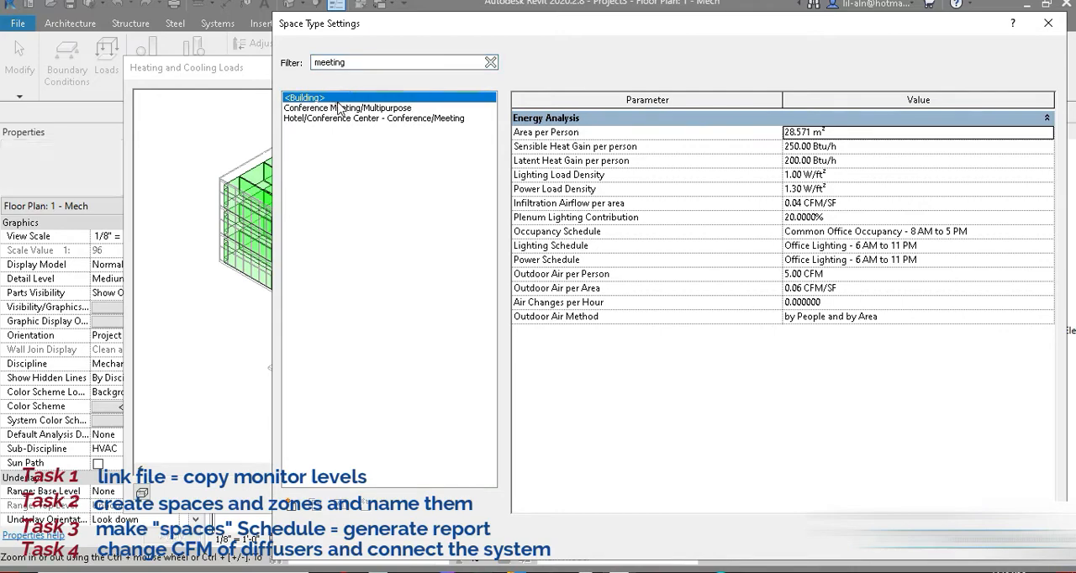
click(342, 109)
click(350, 118)
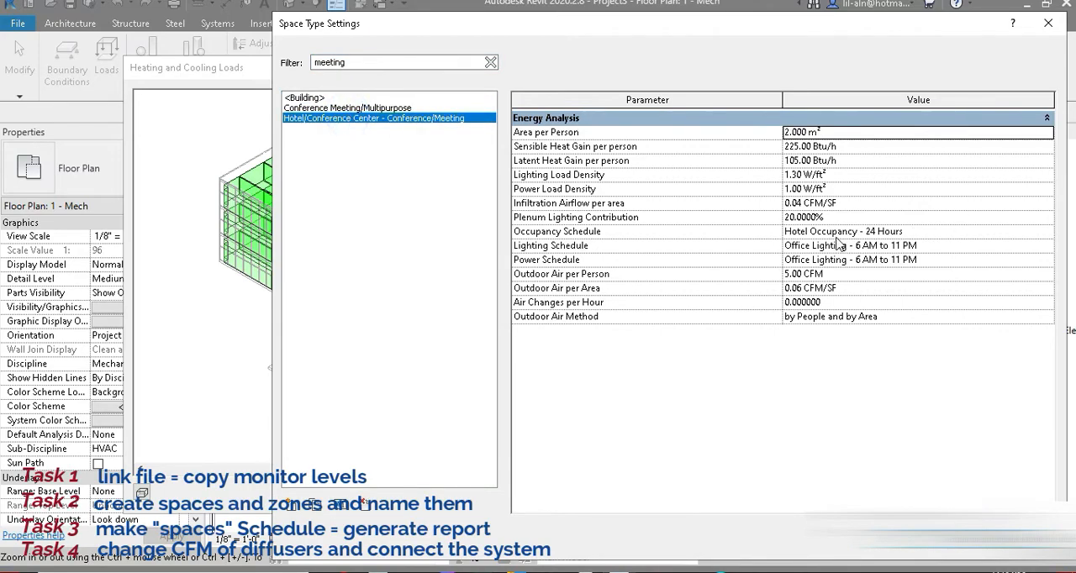
click(391, 109)
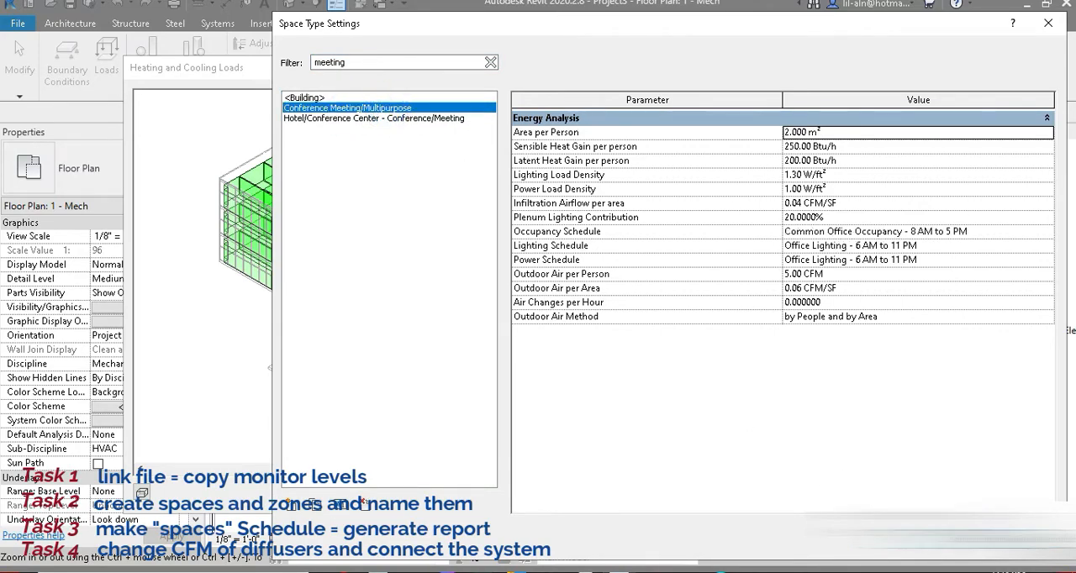
click(956, 539)
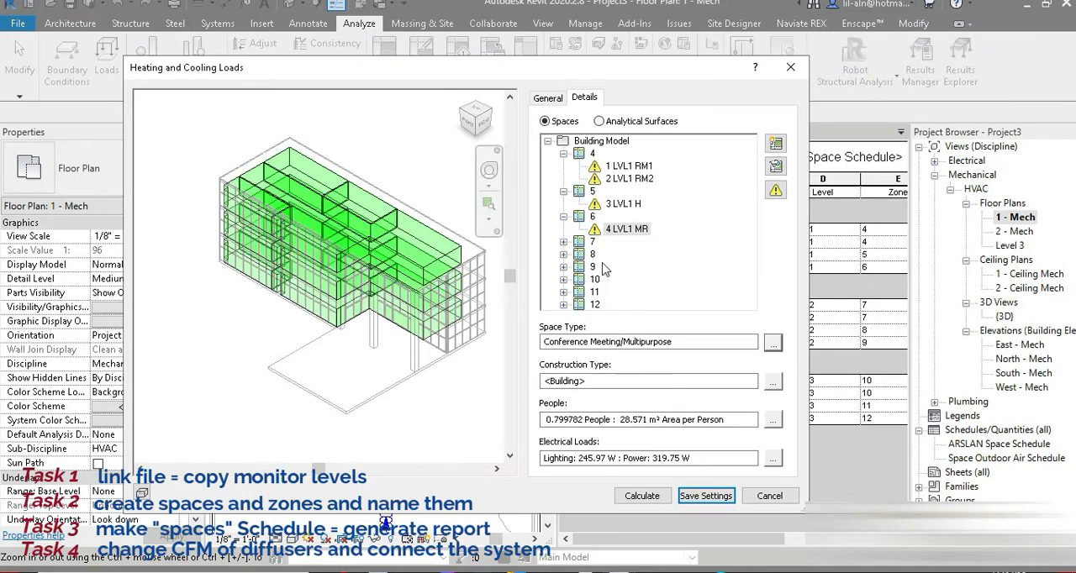
Expand the remaining zones and give 12 LVL3 MR the Conference Meeting/Multipurpose space type, keeping its construction type as <Building>.
click(564, 241)
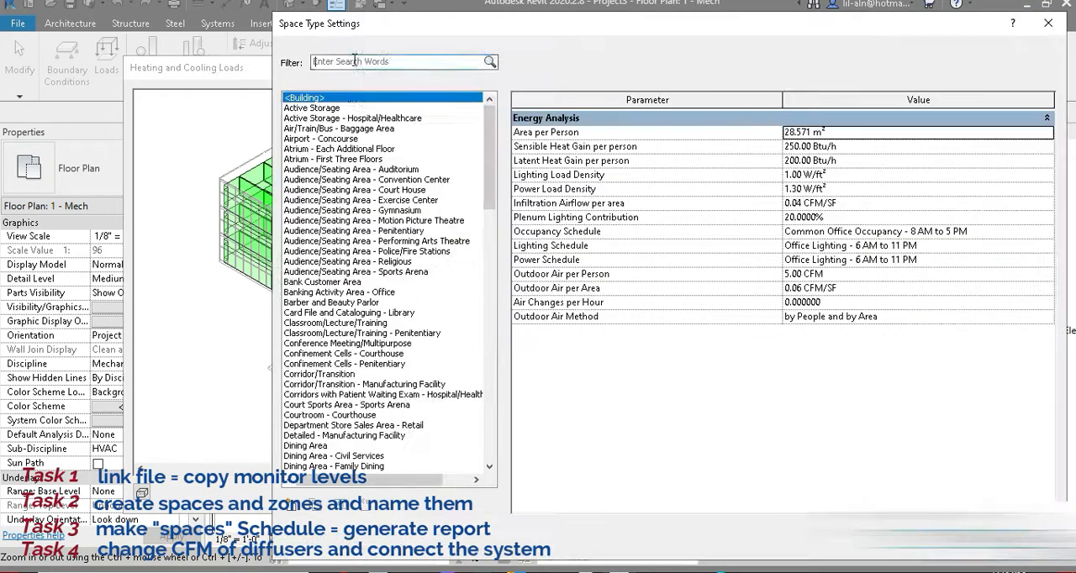
click(563, 279)
click(623, 267)
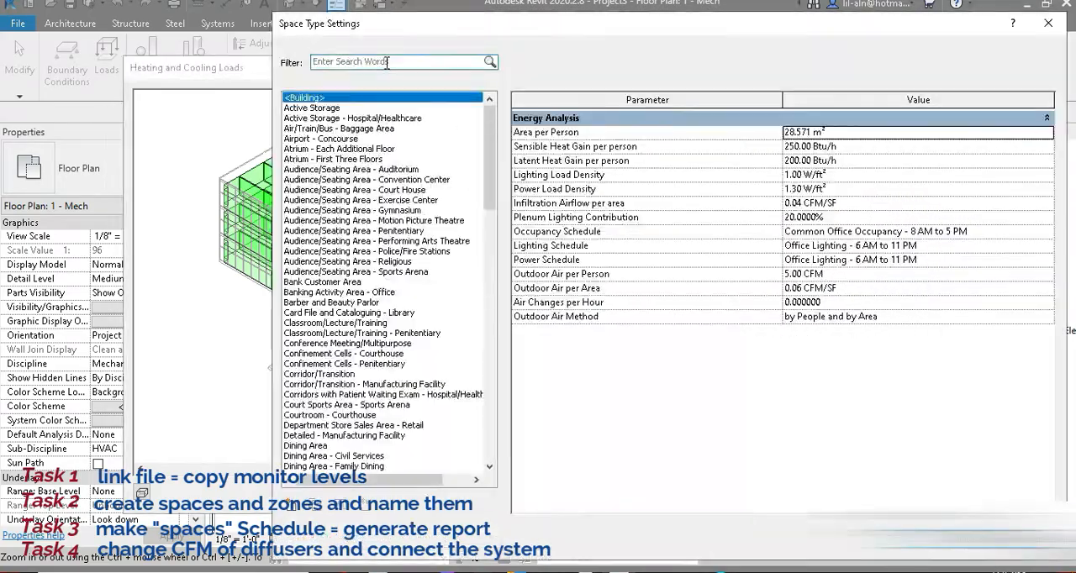
text(meeting)
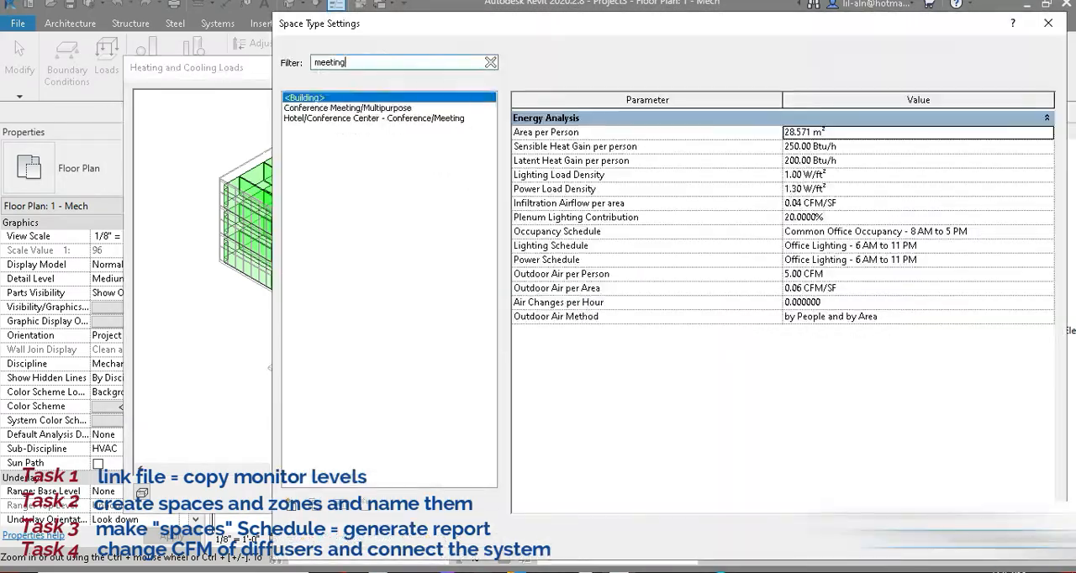
click(563, 304)
click(629, 305)
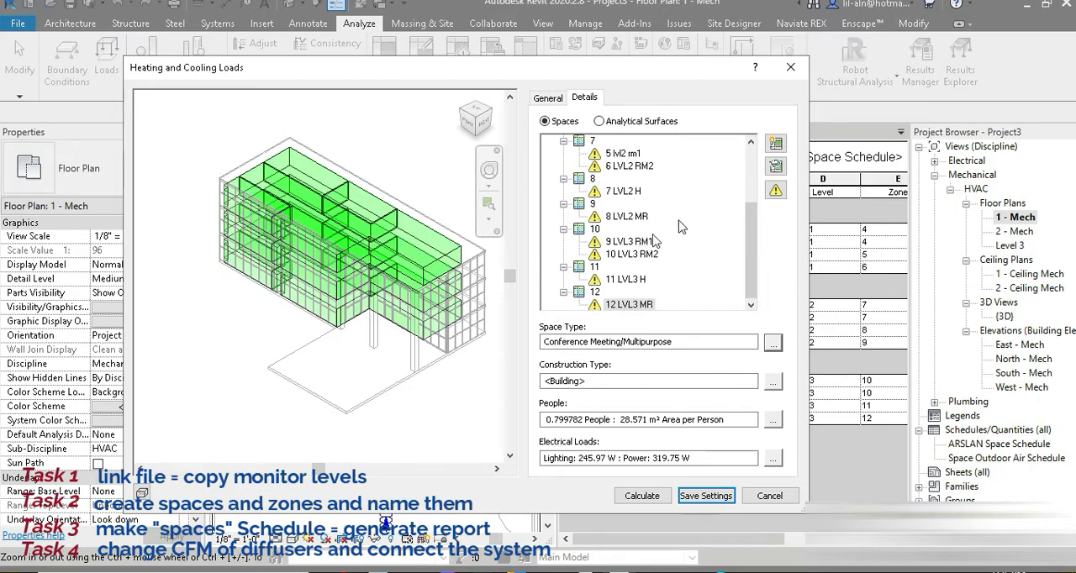
click(773, 382)
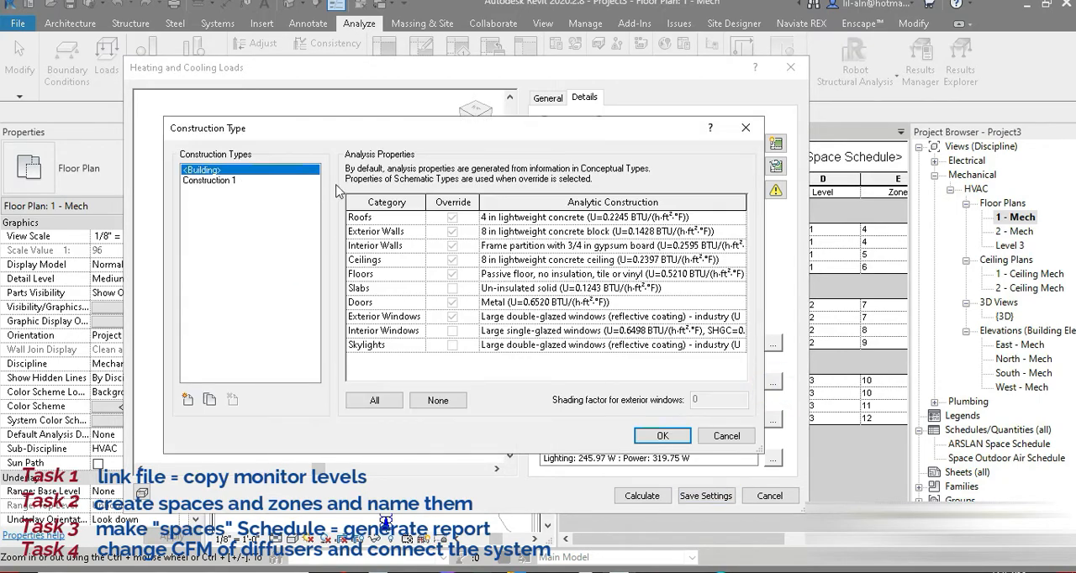
click(673, 436)
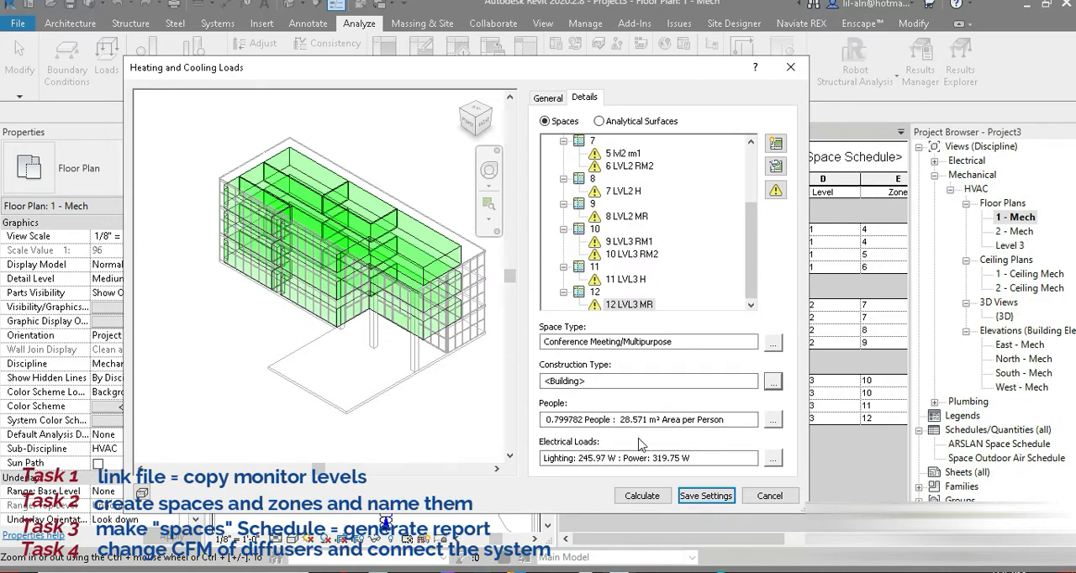
Calculate the heating and cooling loads with the general settings, and close the generated loads report.
click(549, 98)
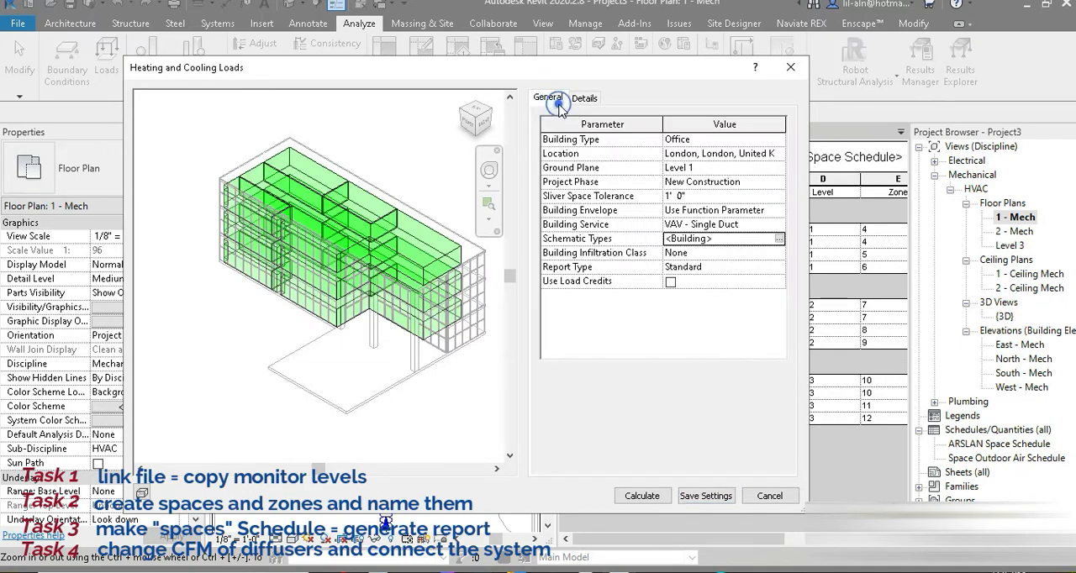
click(643, 495)
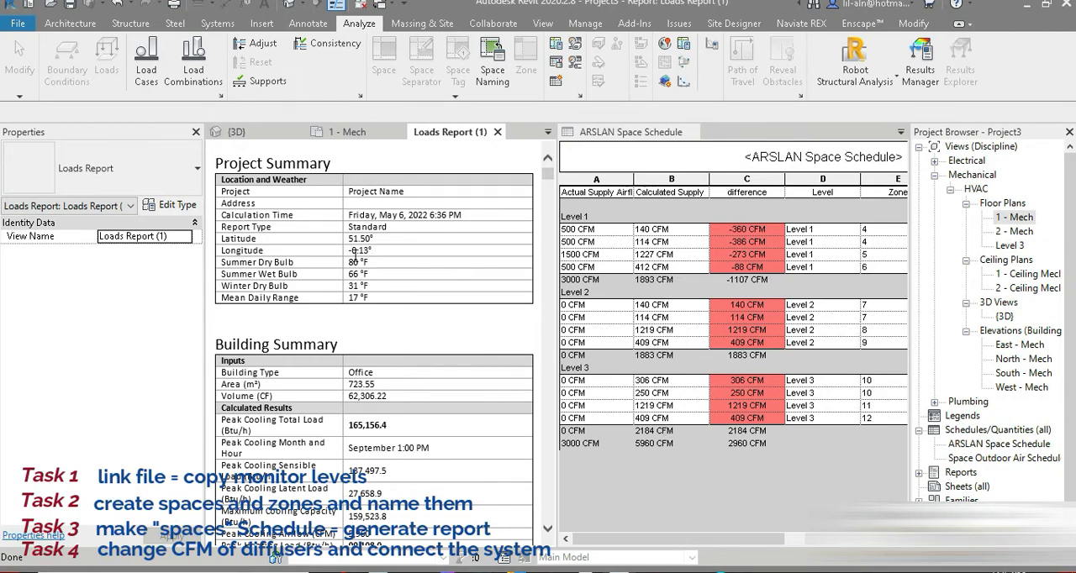
click(498, 132)
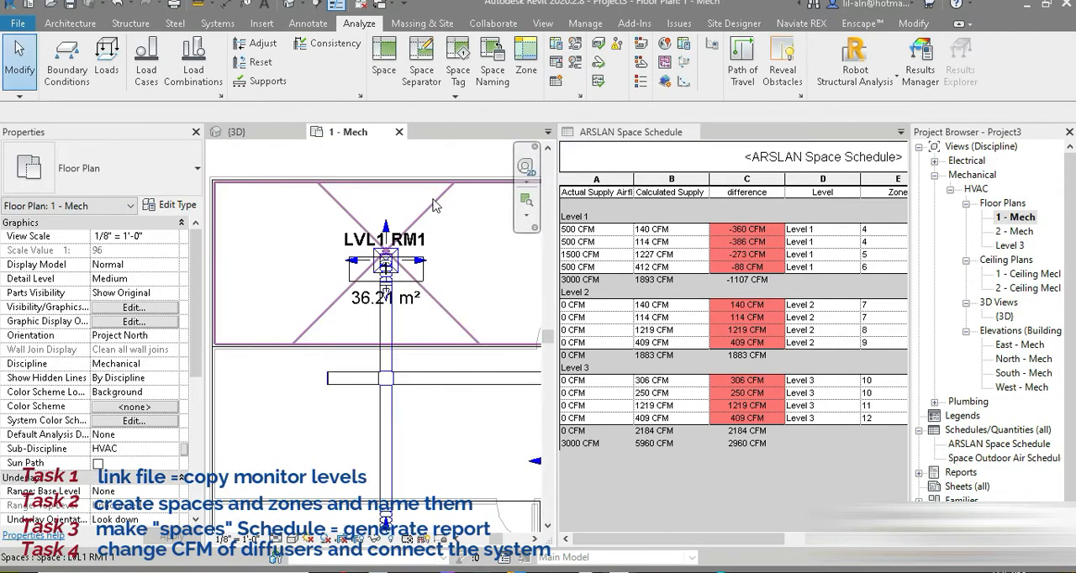
Set the supply diffuser's flow in space LVL1 RM1 to 140 CFM, matching its calculated supply airflow in the space schedule.
click(771, 250)
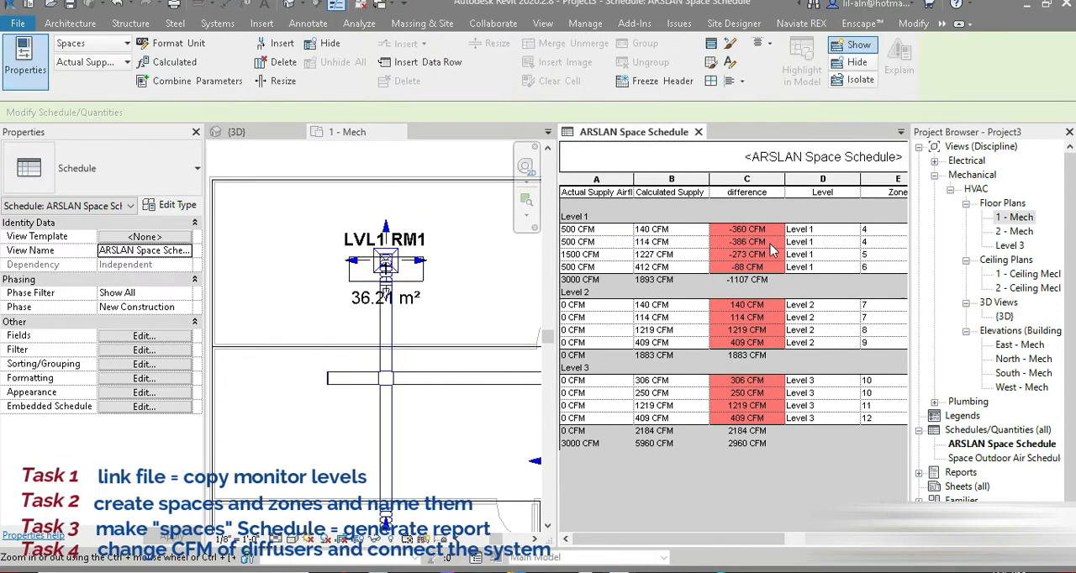
click(452, 270)
scroll(420, 259, up, 4)
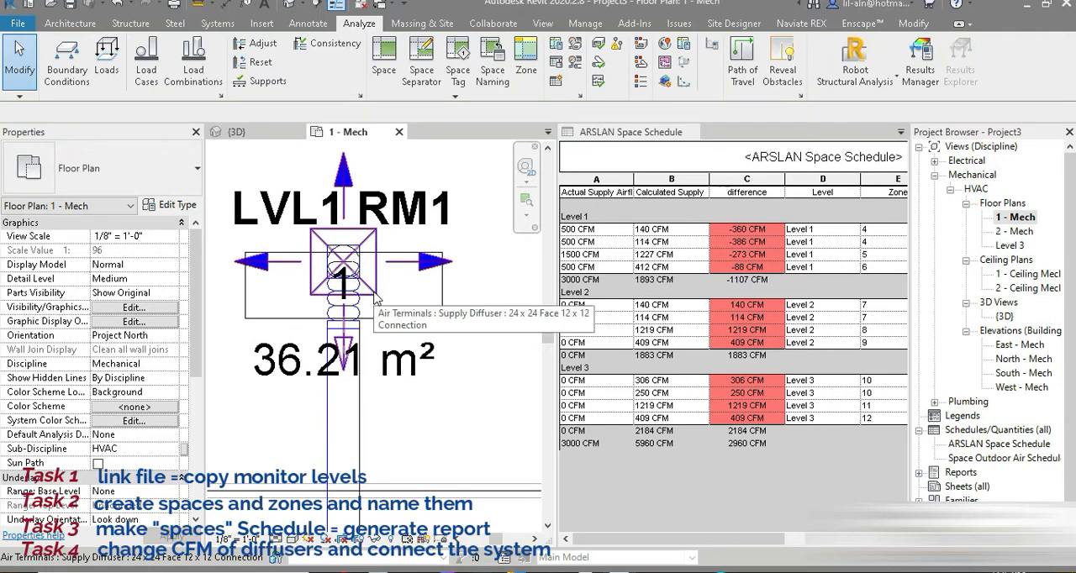
click(376, 299)
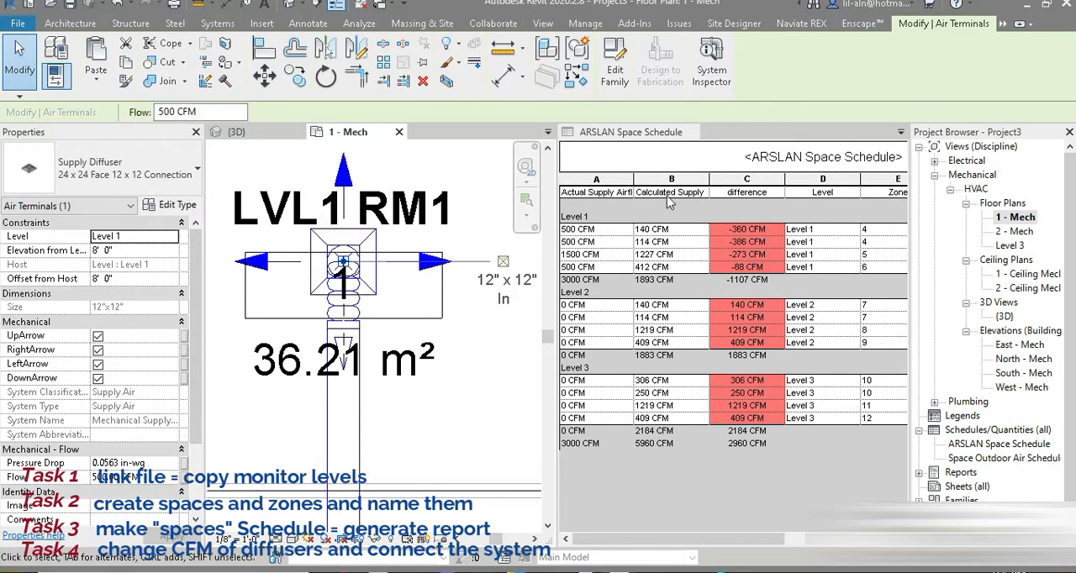
click(164, 478)
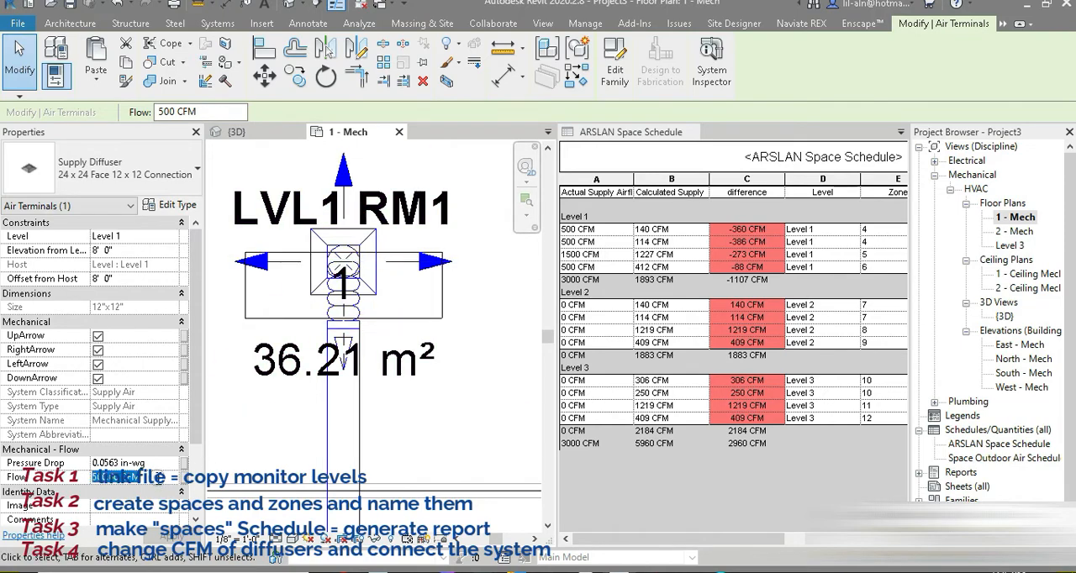
text(14)
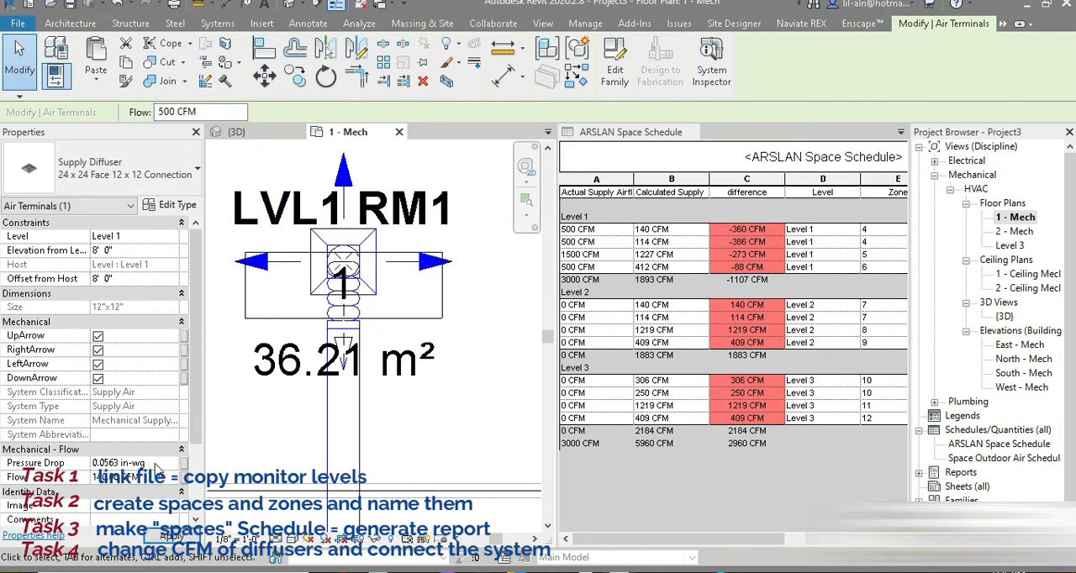
text(0)
key(Return)
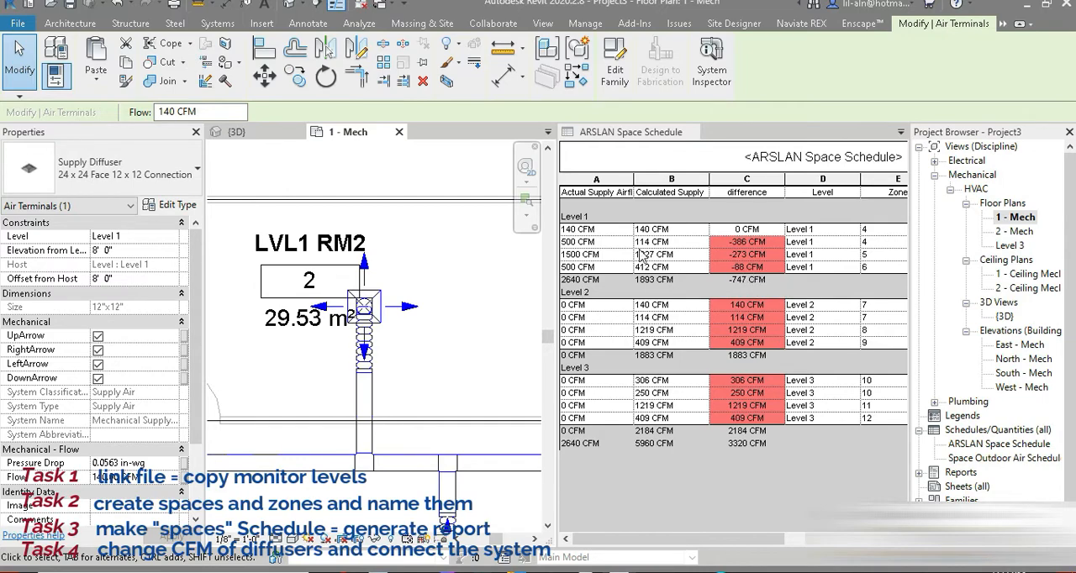
Set the supply diffuser's flow in space LVL1 RM2 to 114 CFM, matching its calculated supply airflow.
click(377, 319)
click(152, 478)
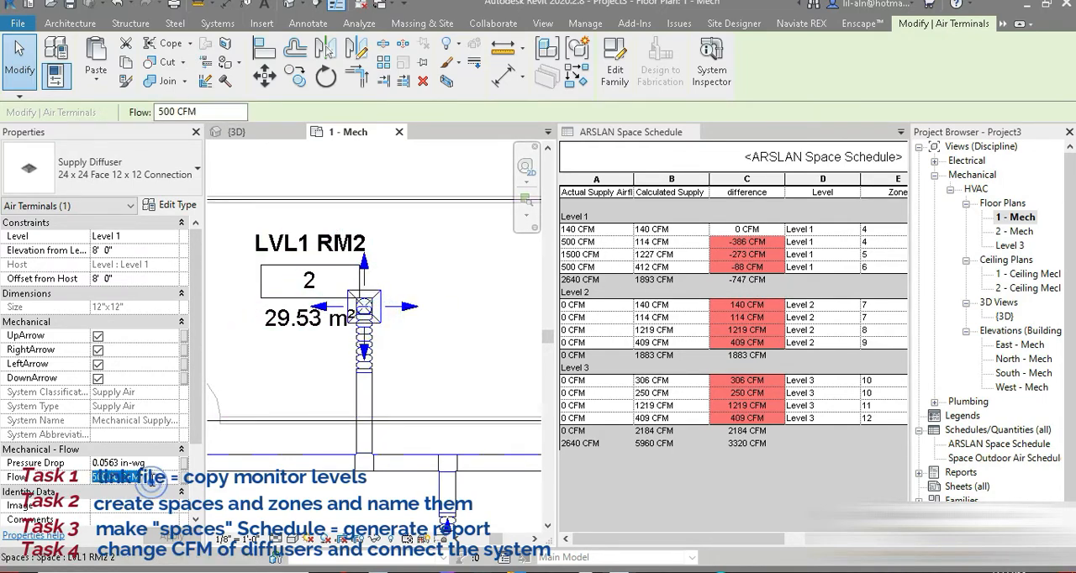
text(114)
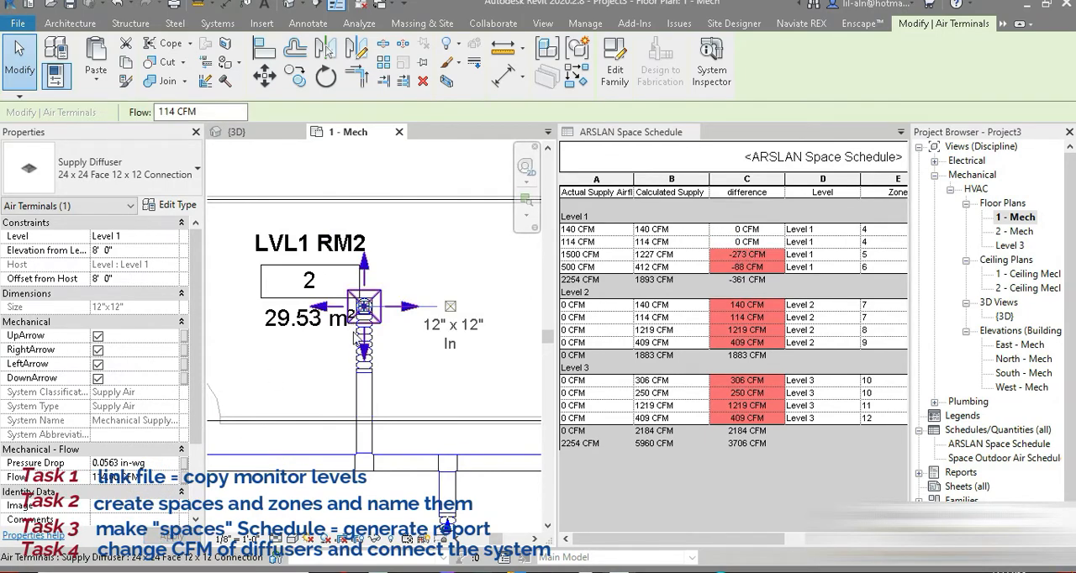
Set the supply diffuser's flow in meeting room space LVL1 MR to 412 CFM, matching its calculated supply airflow.
scroll(421, 299, down, 3)
middle_drag(325, 374, 319, 377)
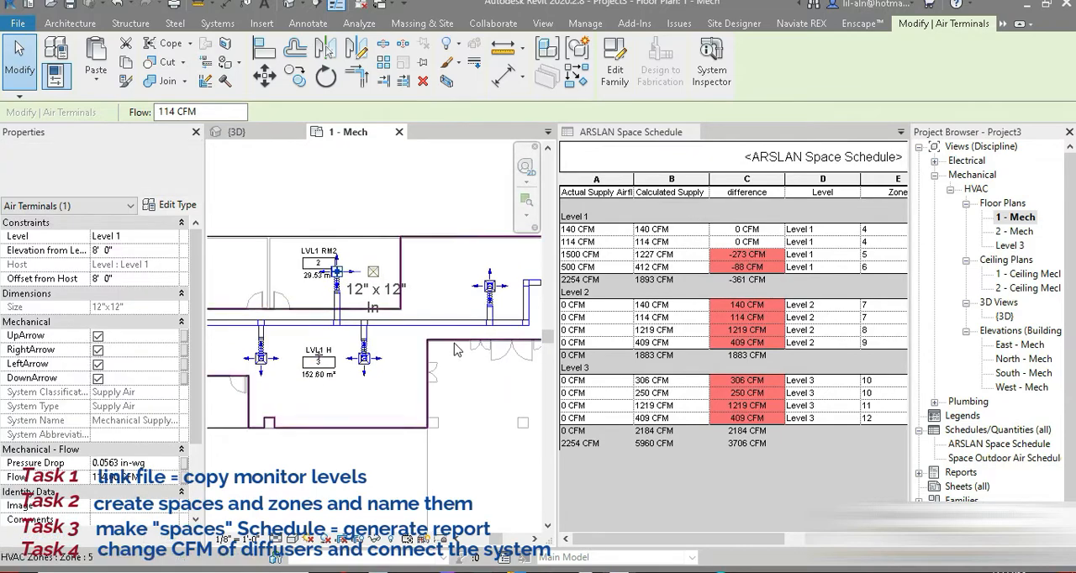
middle_drag(407, 365, 437, 344)
scroll(397, 415, up, 5)
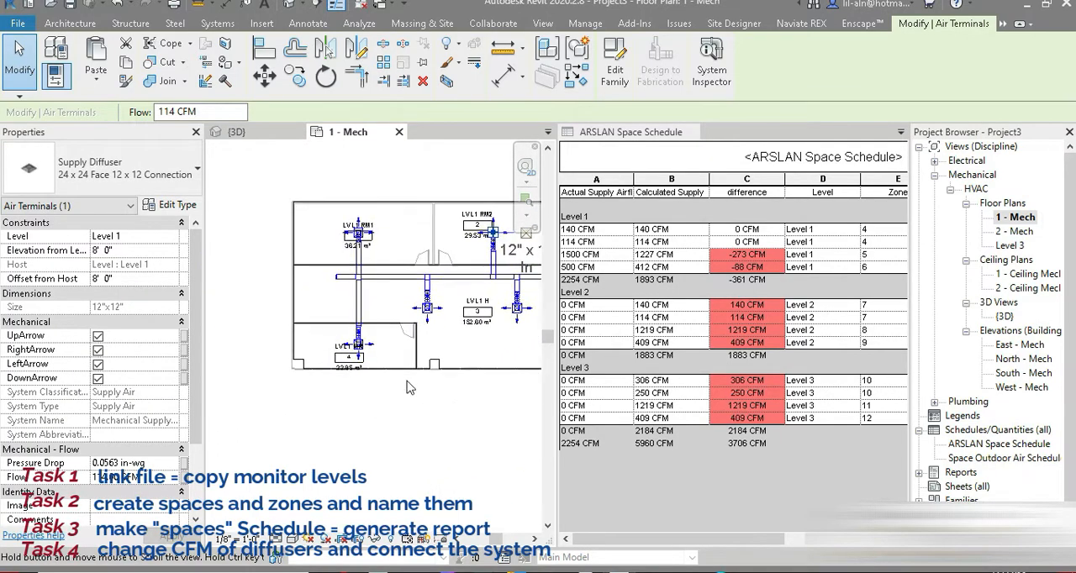
click(349, 353)
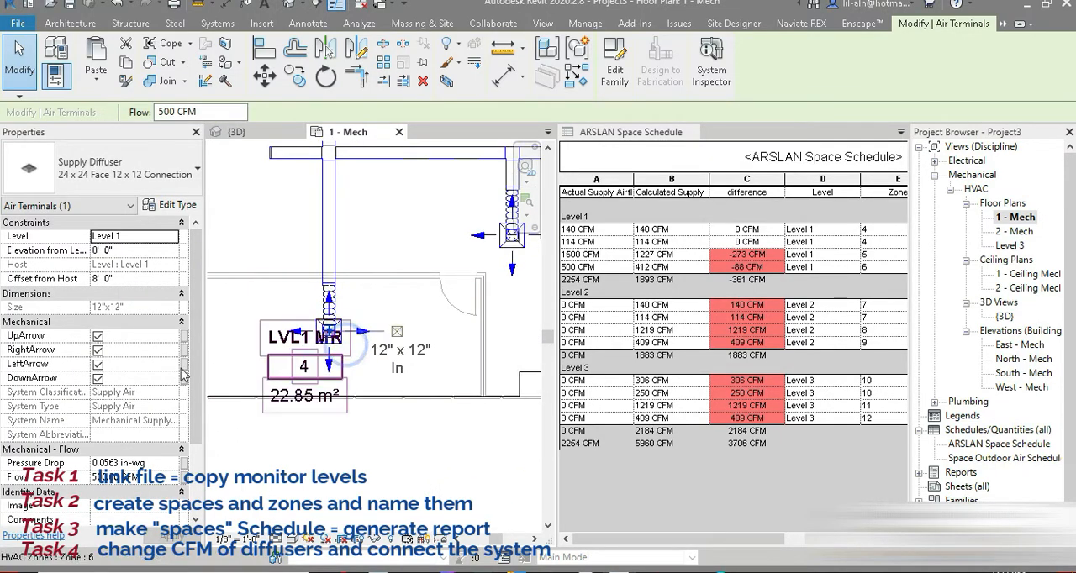
click(135, 477)
text(412)
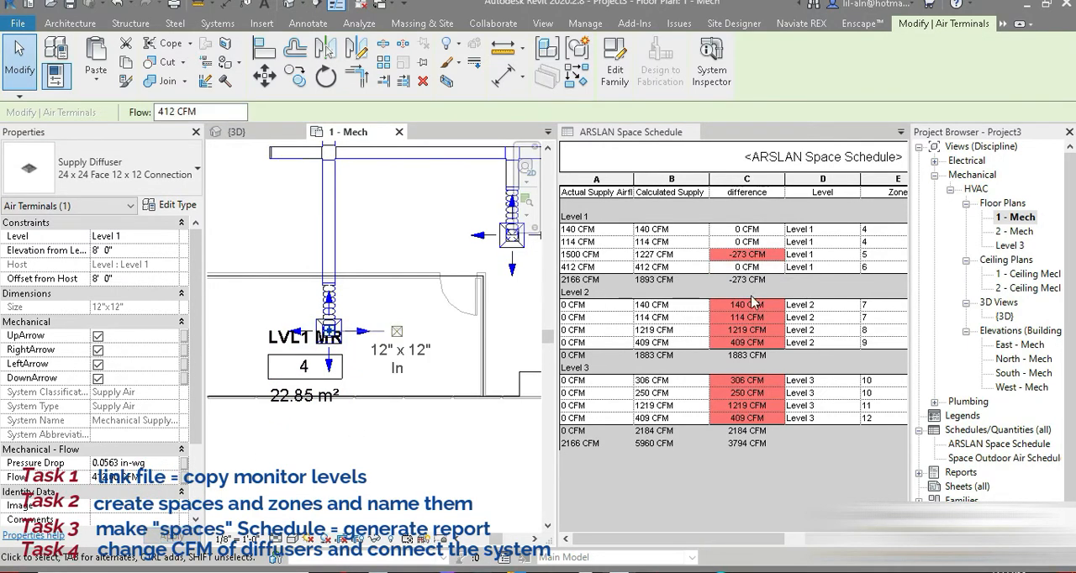
Set the flow of the hall diffuser just west of the LVL1 H space tag to 410 CFM.
middle_drag(481, 260, 348, 437)
scroll(349, 444, down, 3)
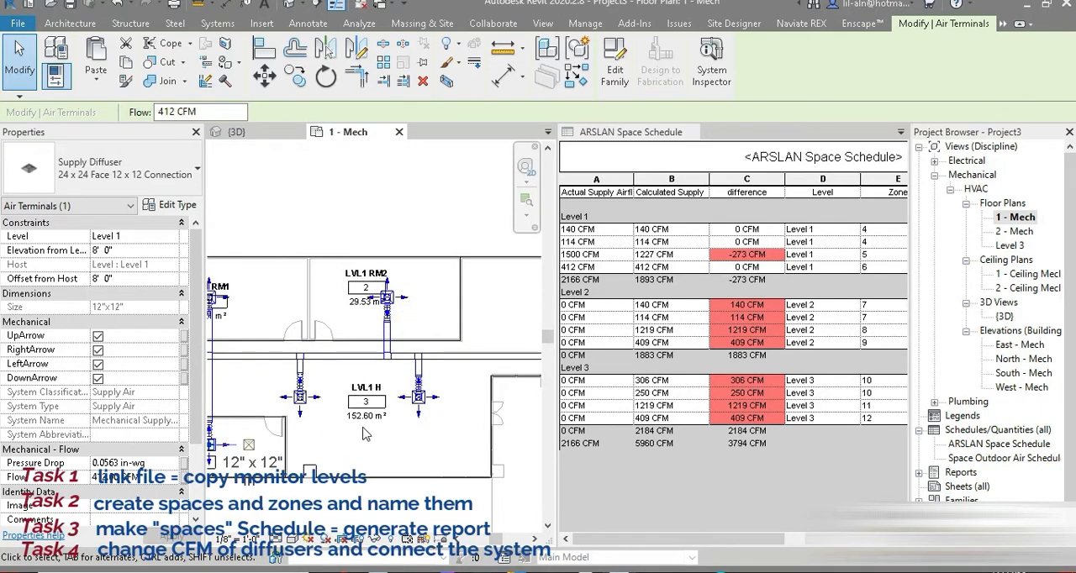
click(313, 412)
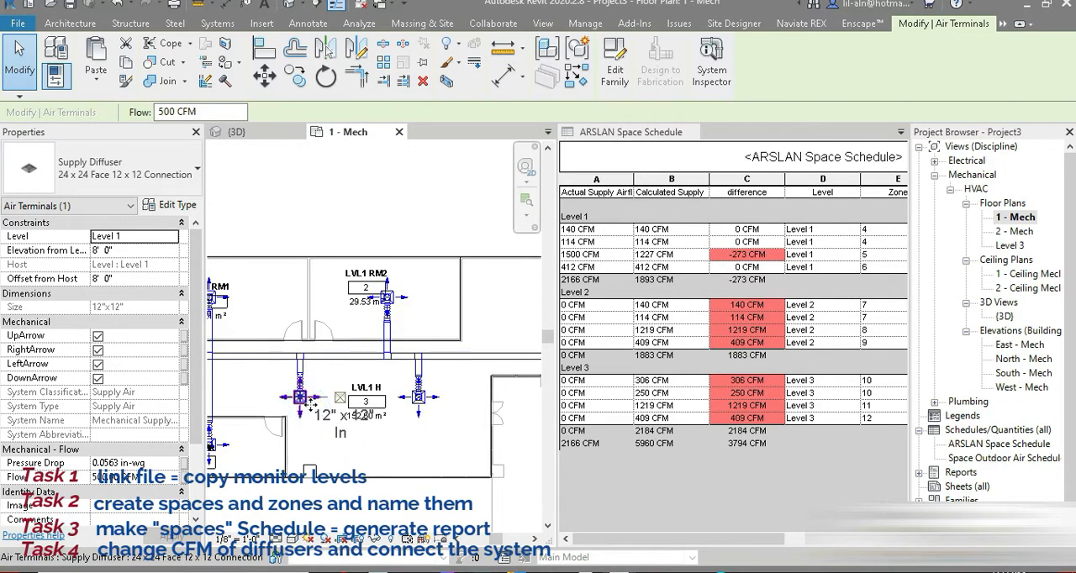
click(162, 477)
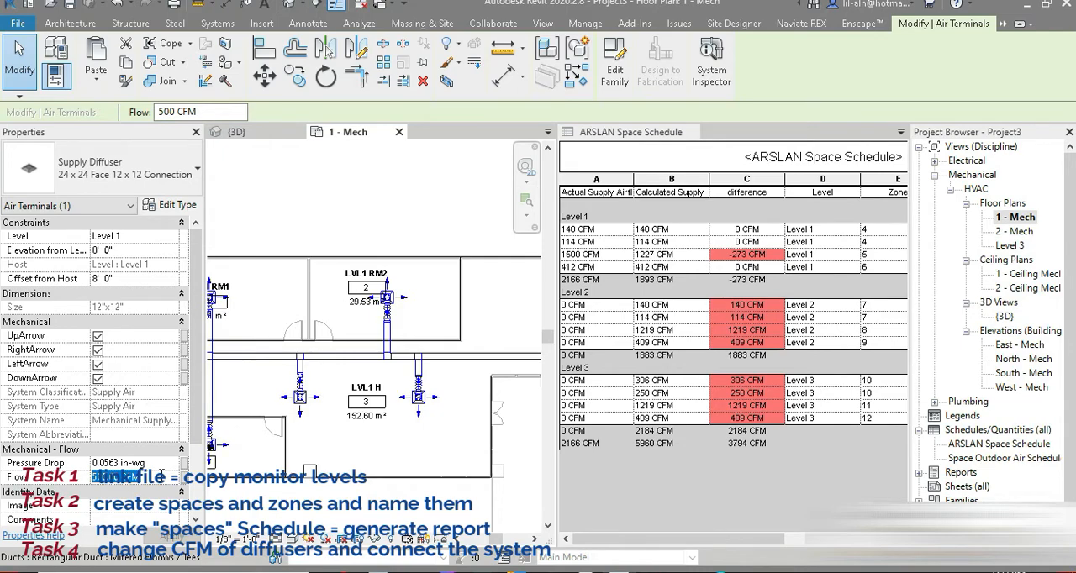
text(410)
key(Return)
Set the flow of the hall diffuser just east of the LVL1 H space tag to 410 CFM.
scroll(427, 409, up, 1)
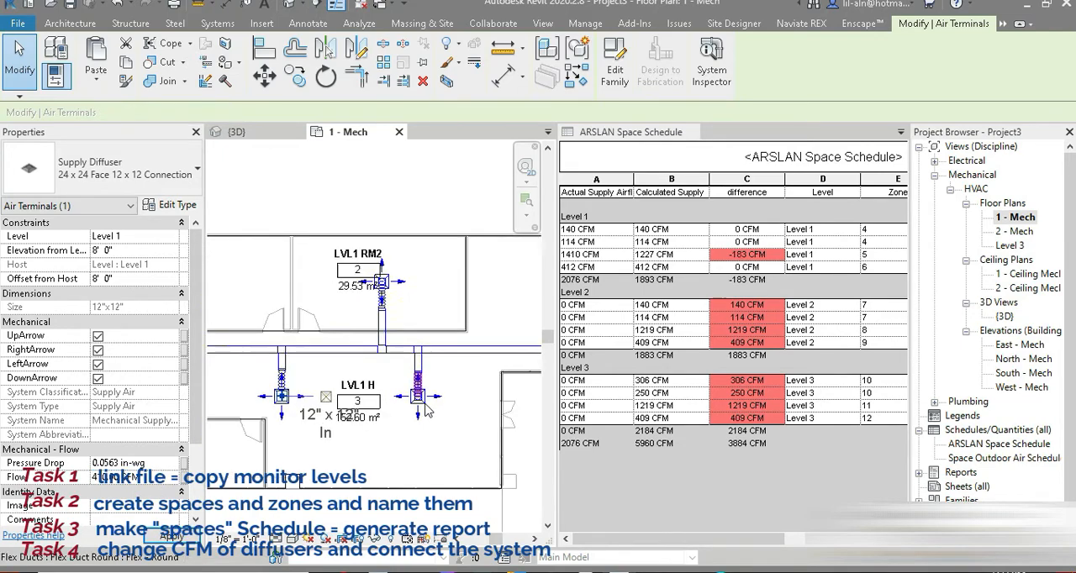
scroll(427, 409, up, 2)
click(418, 396)
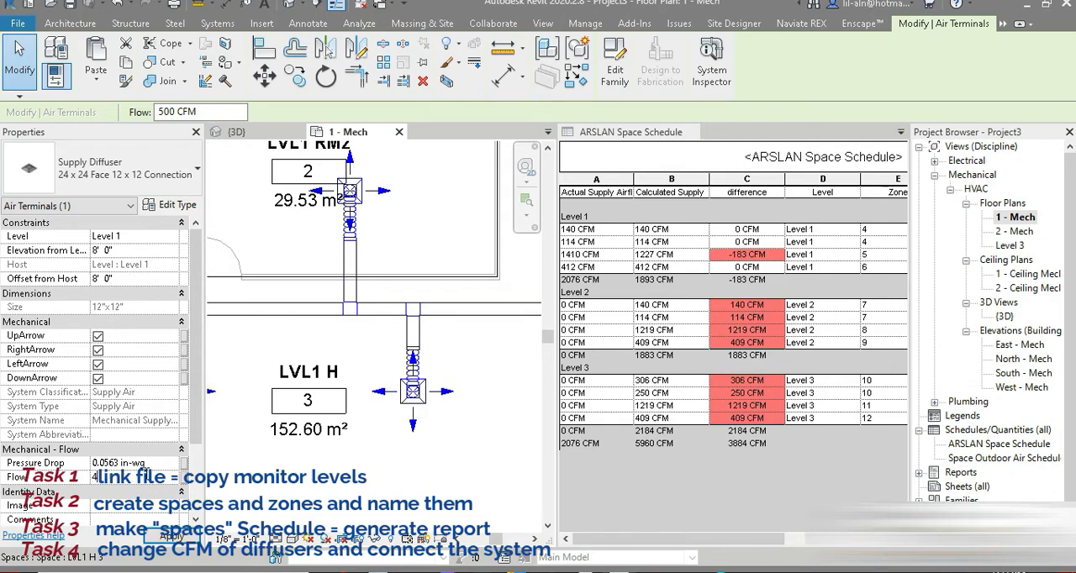
Set the flow of the third LVL1 H hall diffuser, nearest the mechanical unit, to 407 CFM to cover the remaining difference.
middle_drag(457, 336, 325, 416)
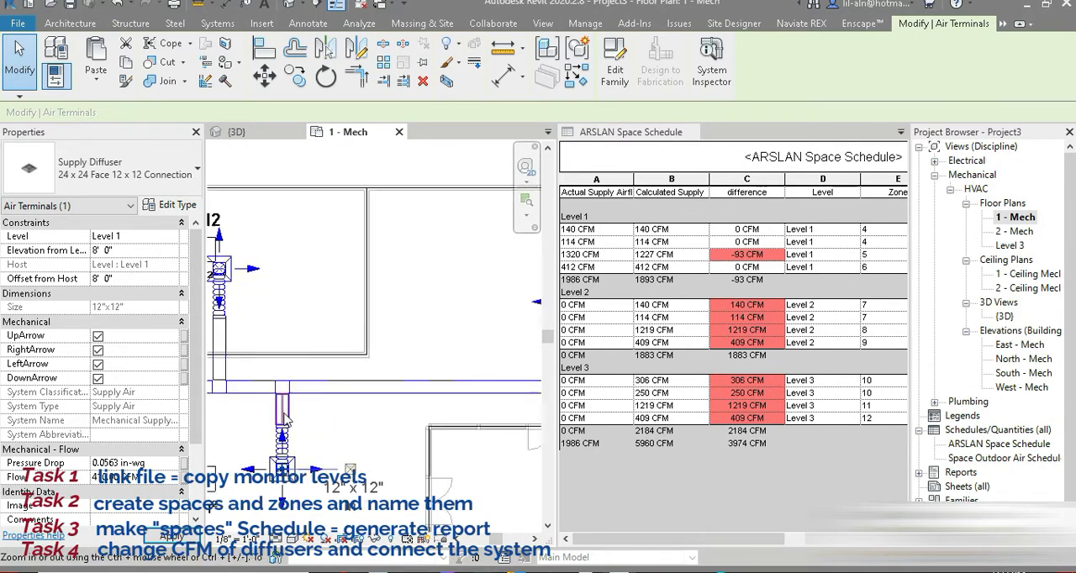
scroll(321, 420, down, 3)
scroll(468, 338, up, 3)
scroll(431, 380, up, 2)
click(370, 395)
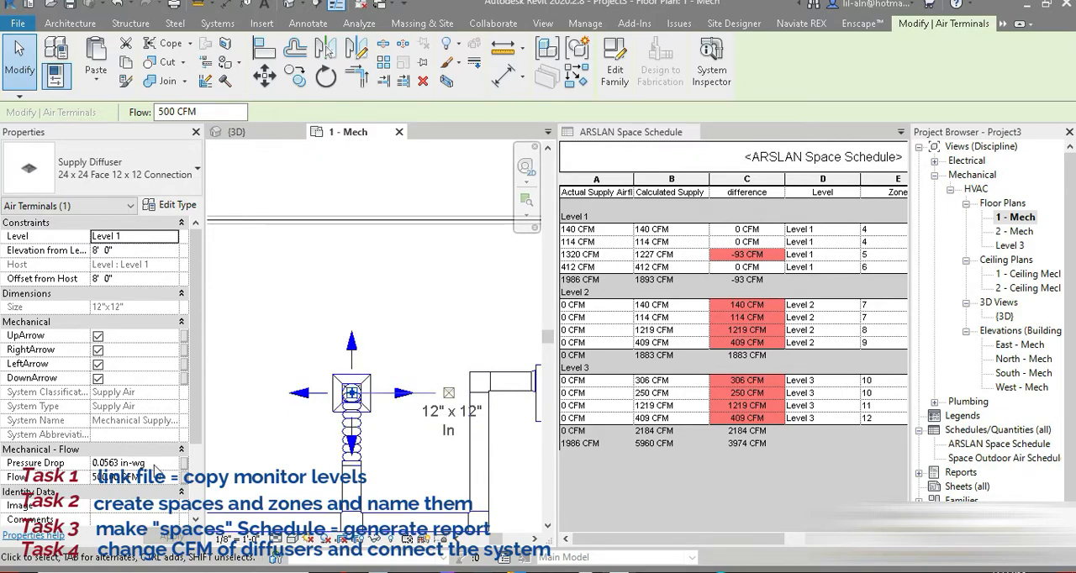
click(156, 478)
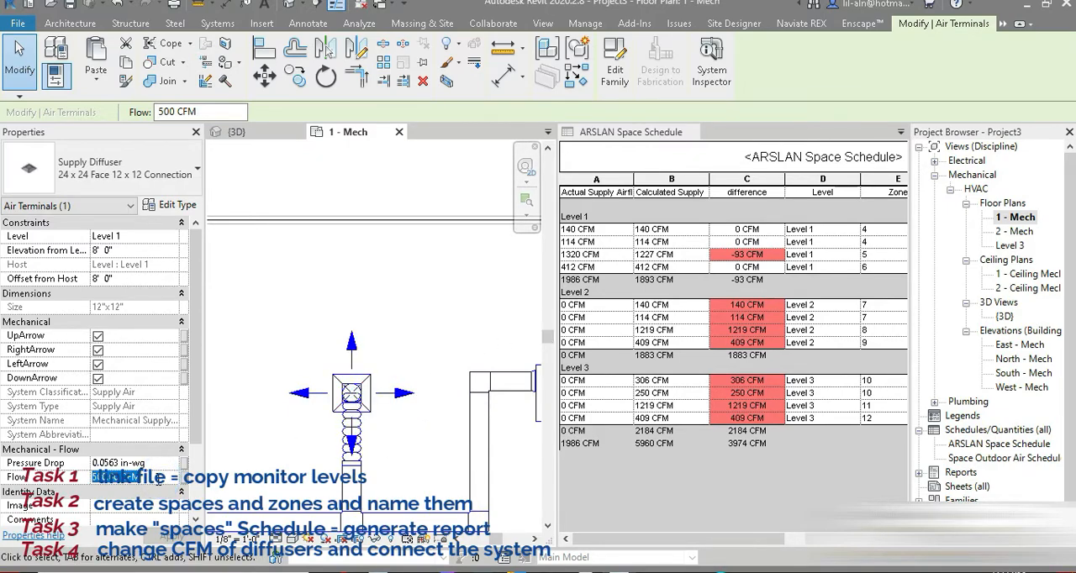
text(=)
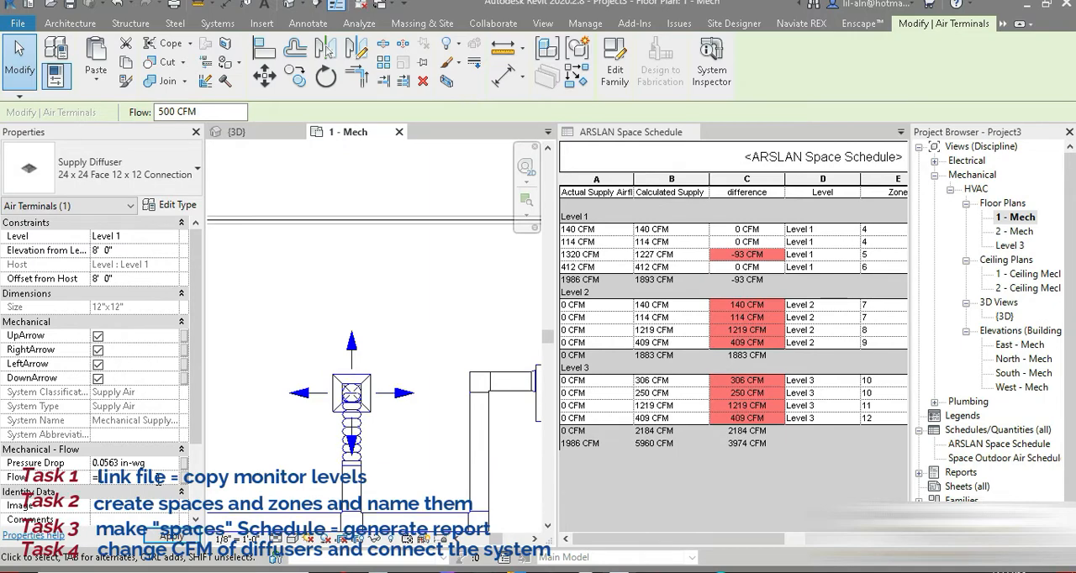
key(Return)
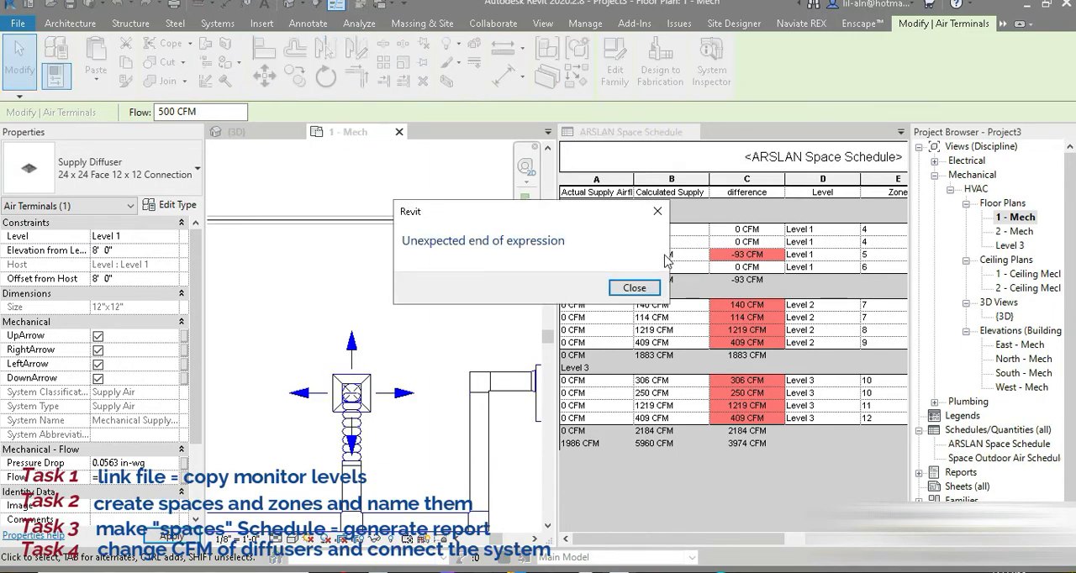
click(653, 211)
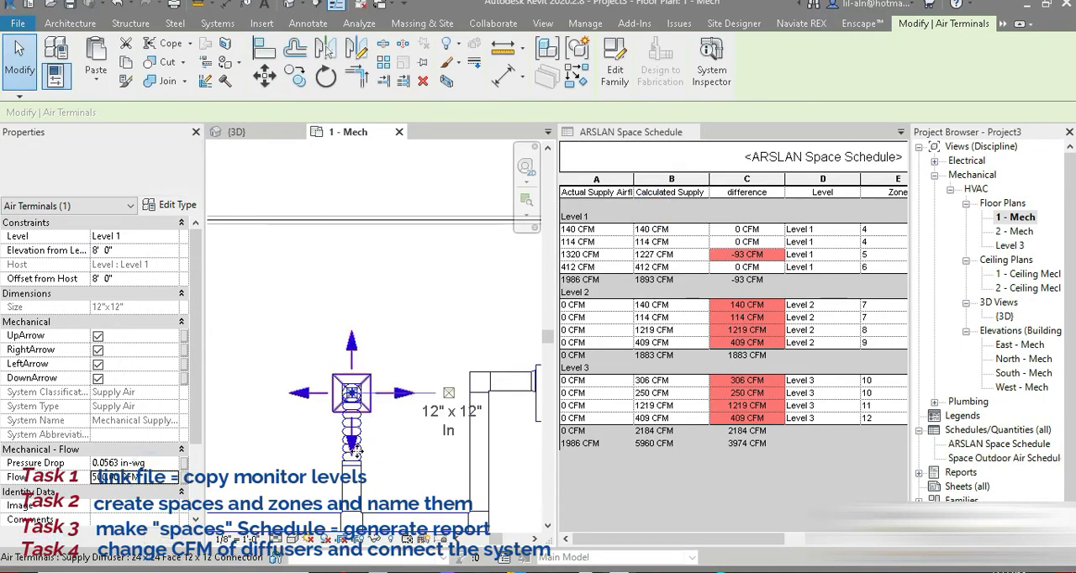
click(157, 478)
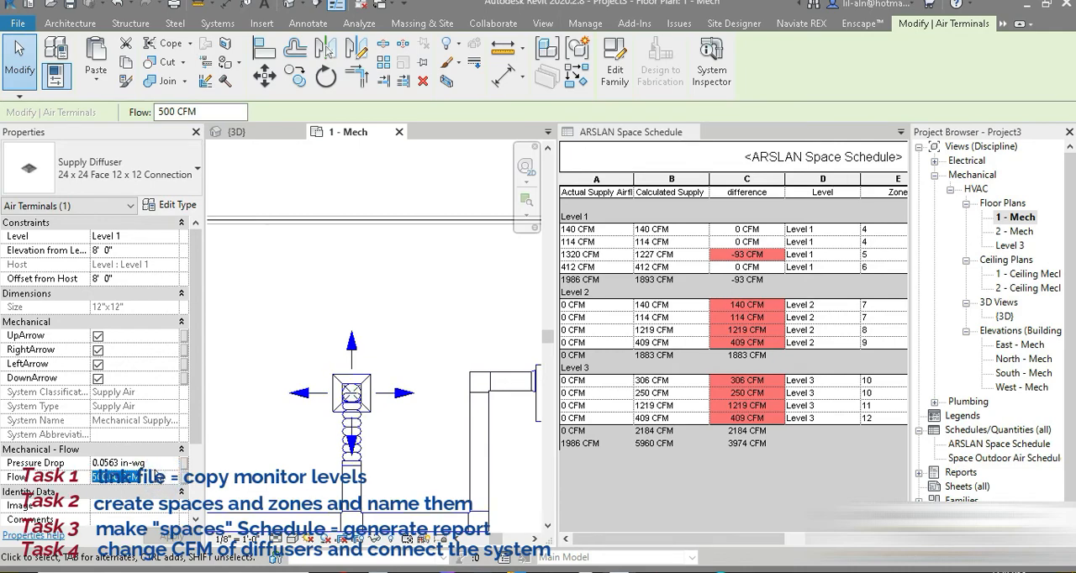
text(=)
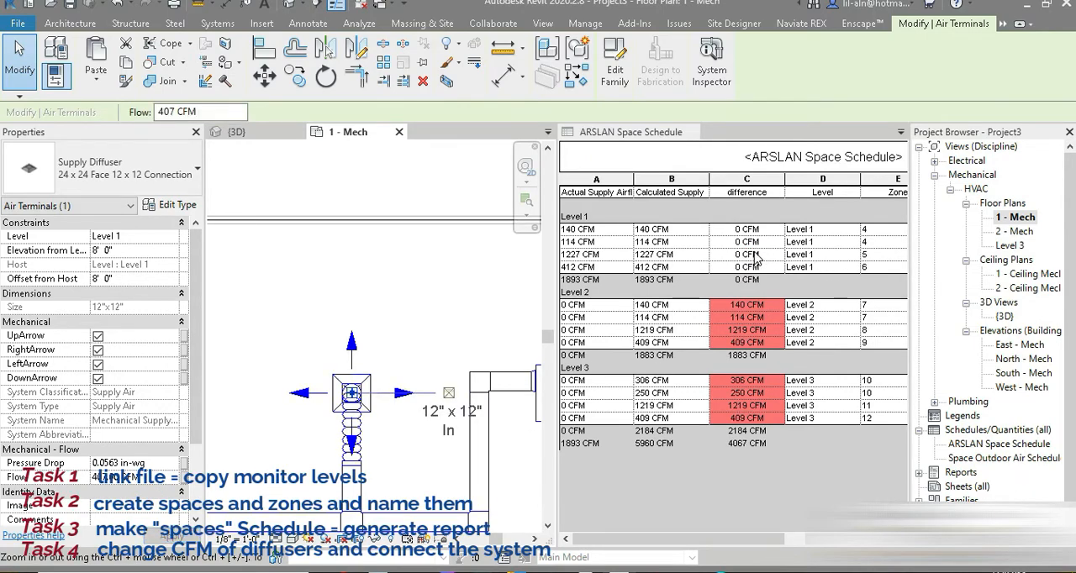
Close the {3D} view and clear the diffuser selection in the 1 - Mech floor plan.
scroll(473, 320, down, 4)
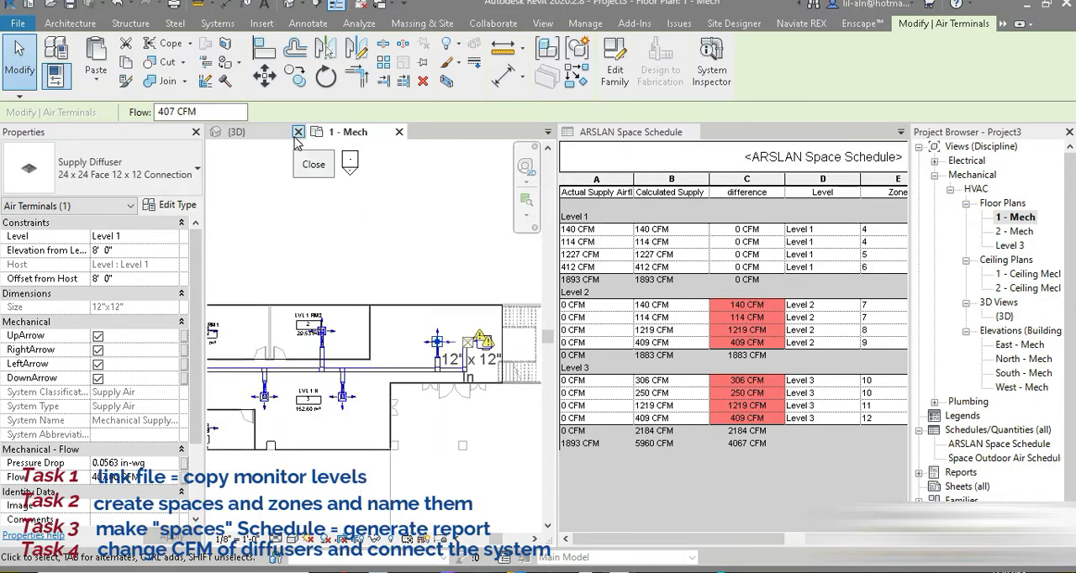
click(287, 132)
click(380, 410)
Select the whole Level 1 layout and filter it to Air Terminals, Duct Fittings, Ducts, Flex Ducts and Mechanical Equipment.
scroll(380, 410, down, 3)
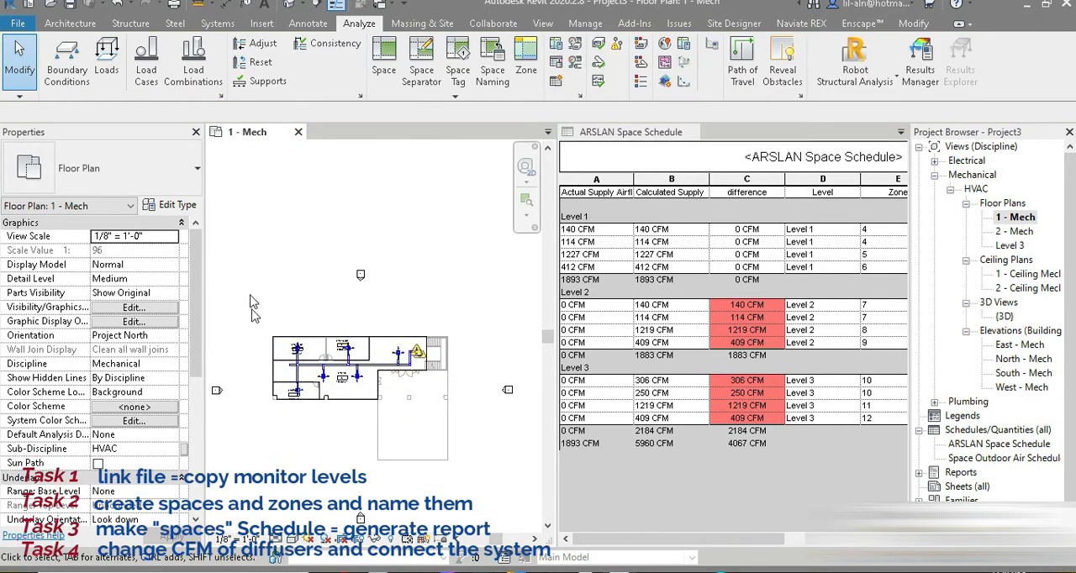
drag(241, 283, 468, 462)
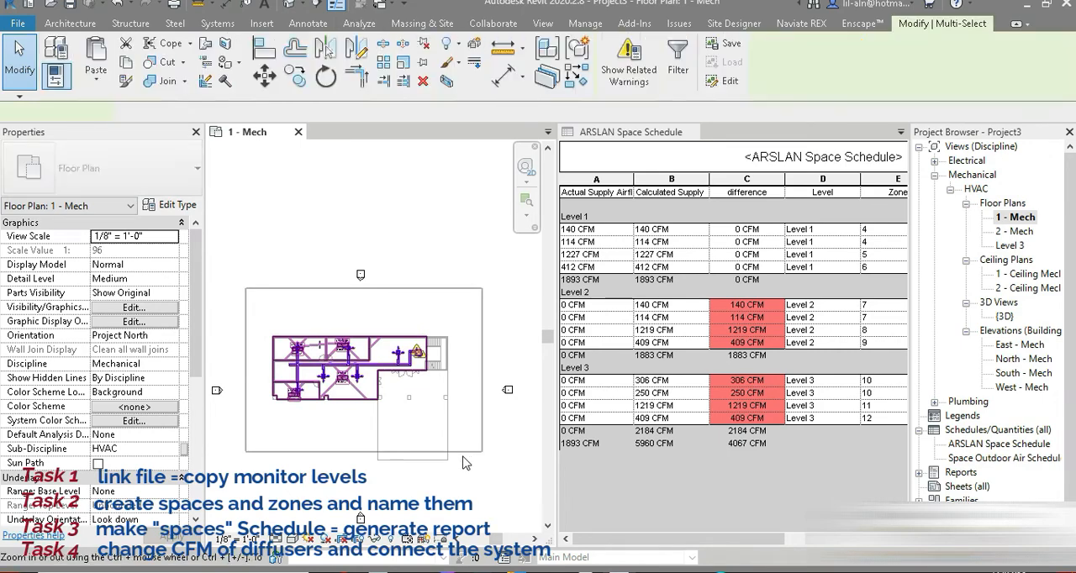
click(678, 57)
click(617, 248)
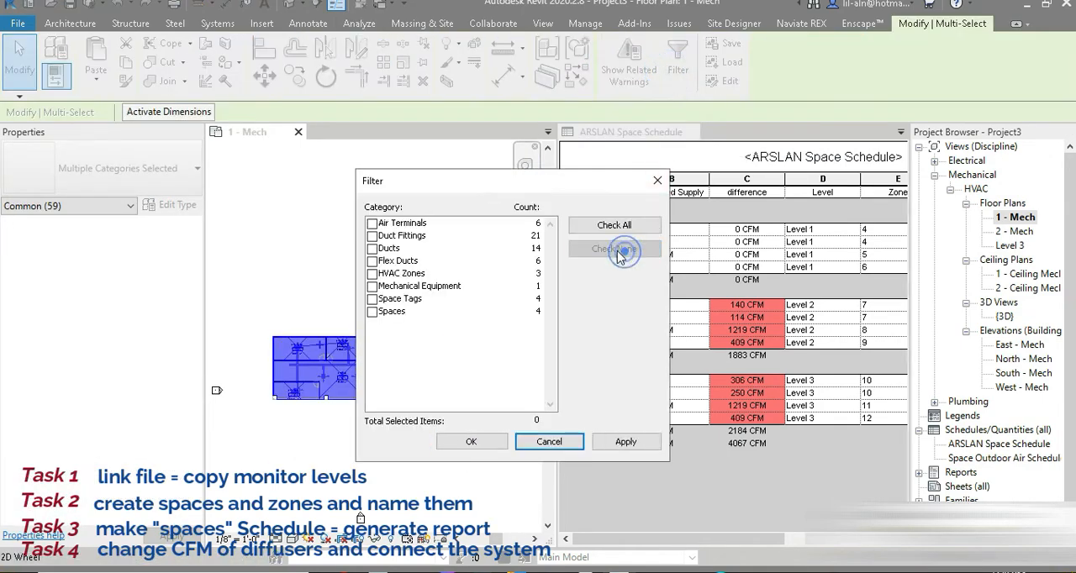
click(373, 261)
click(373, 249)
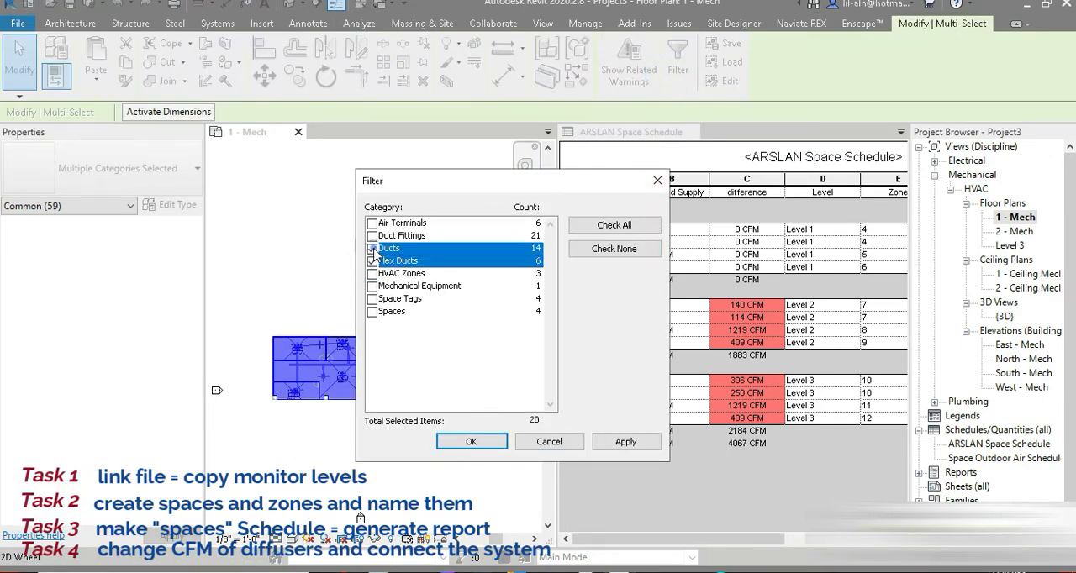
click(373, 236)
click(373, 223)
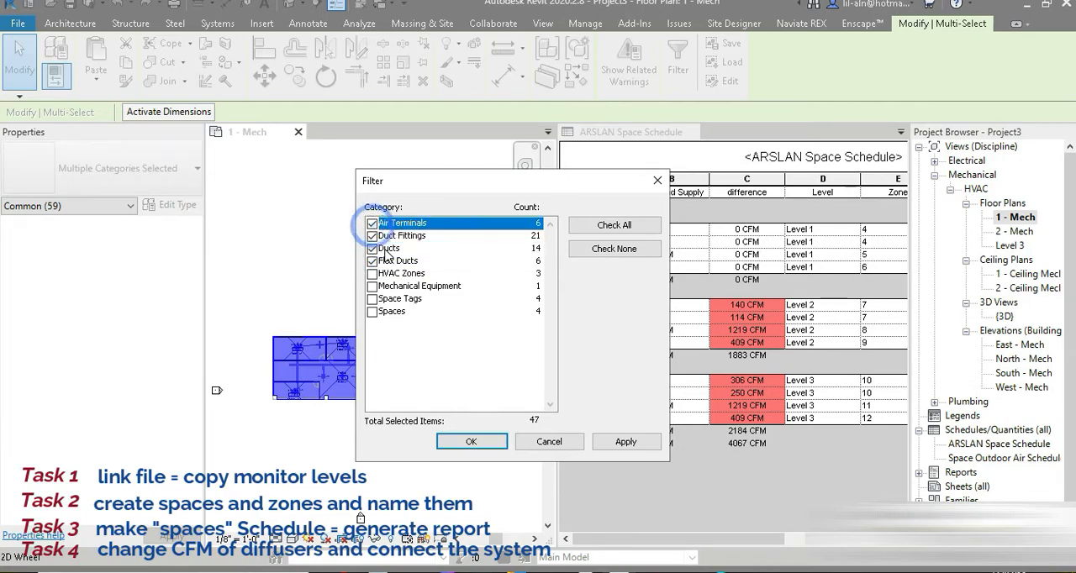
click(372, 286)
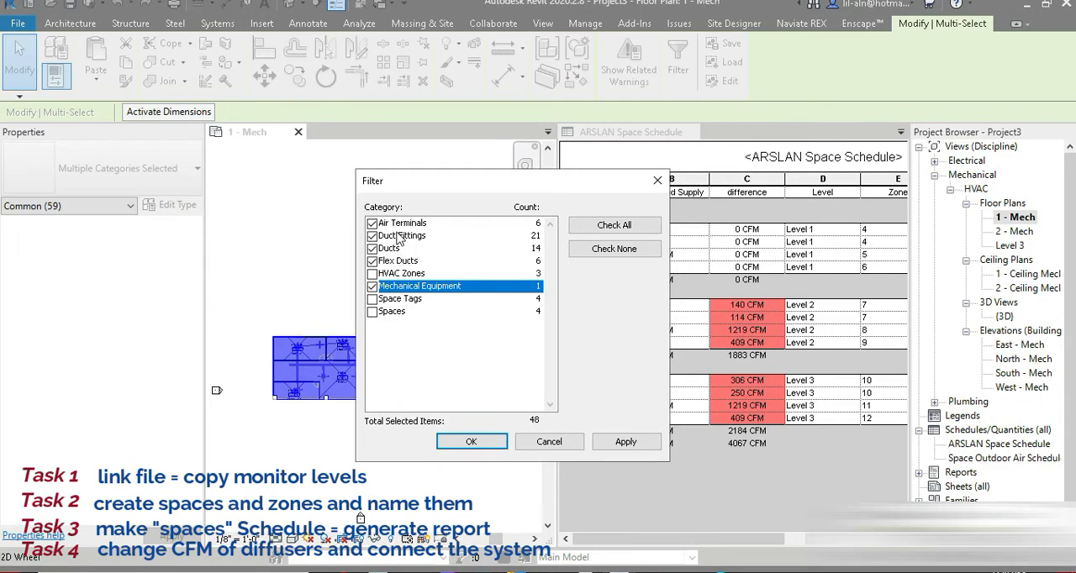
click(459, 441)
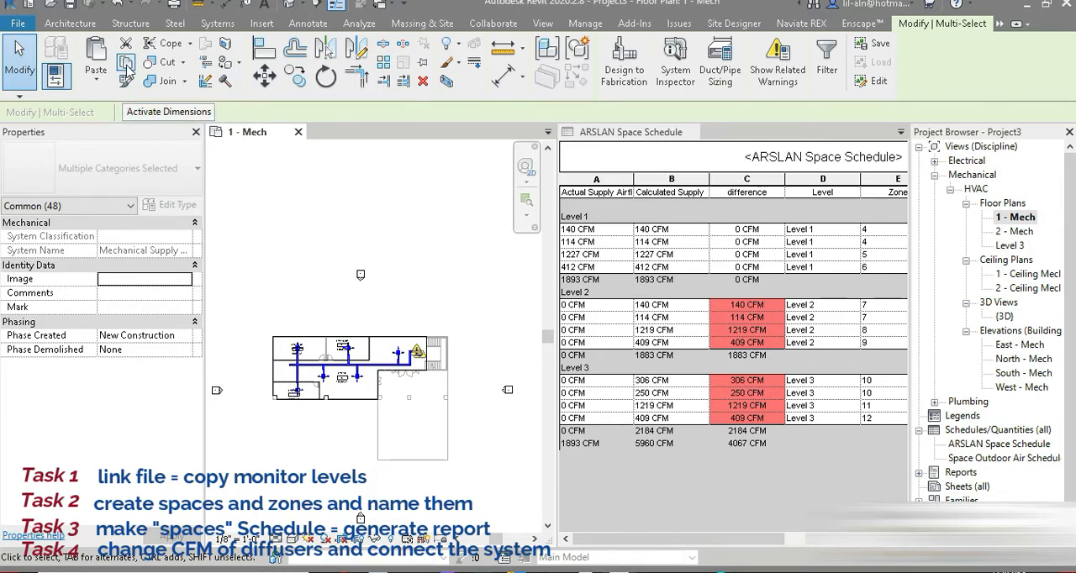
Paste the copied Level 1 duct system, aligned to selected levels, onto Level 2 and Level 3.
click(96, 81)
click(143, 139)
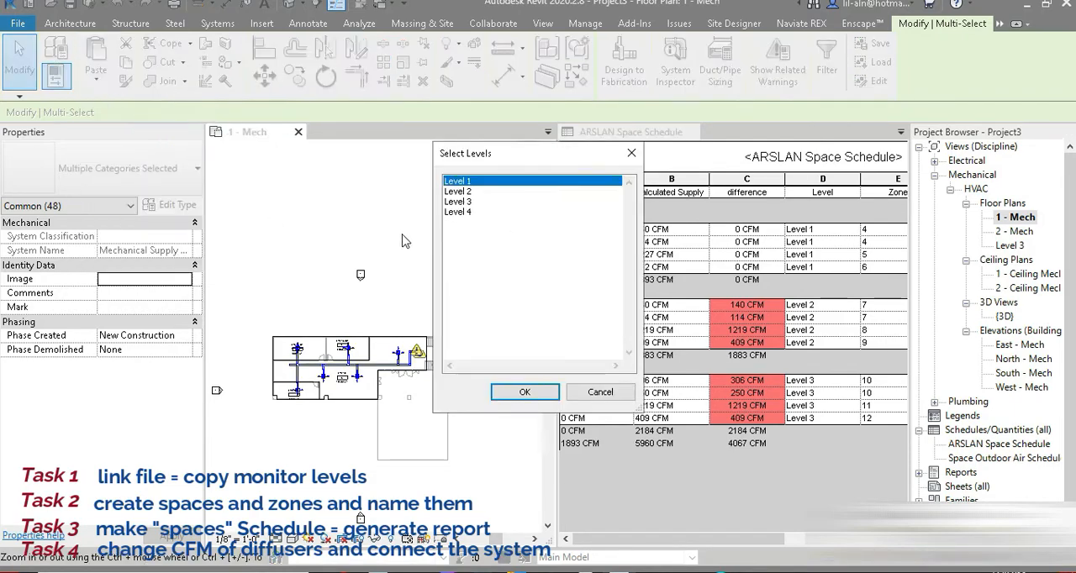
click(469, 192)
ctrl+click(467, 202)
drag(471, 153, 264, 132)
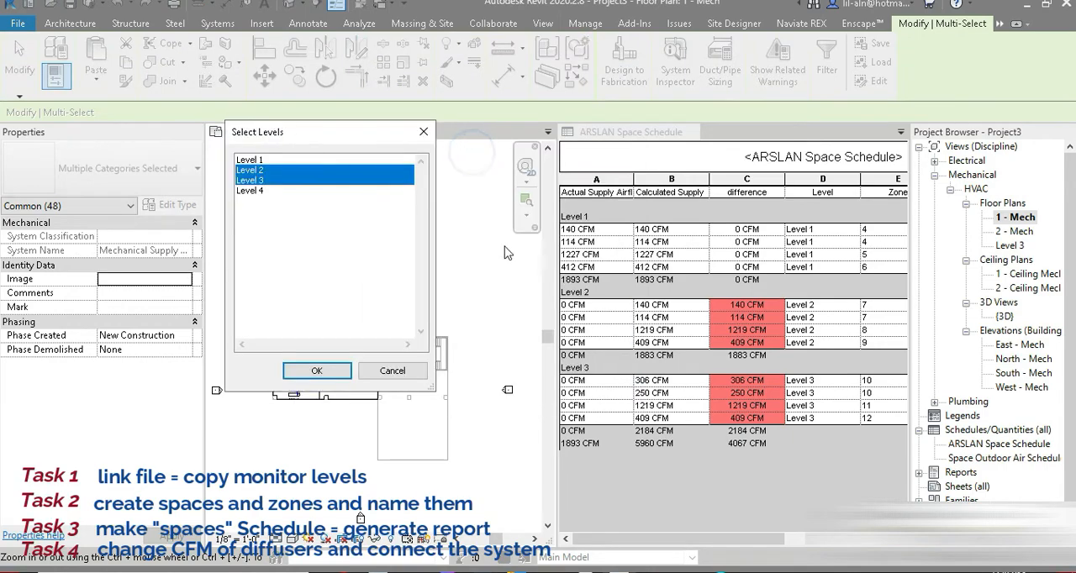
click(317, 371)
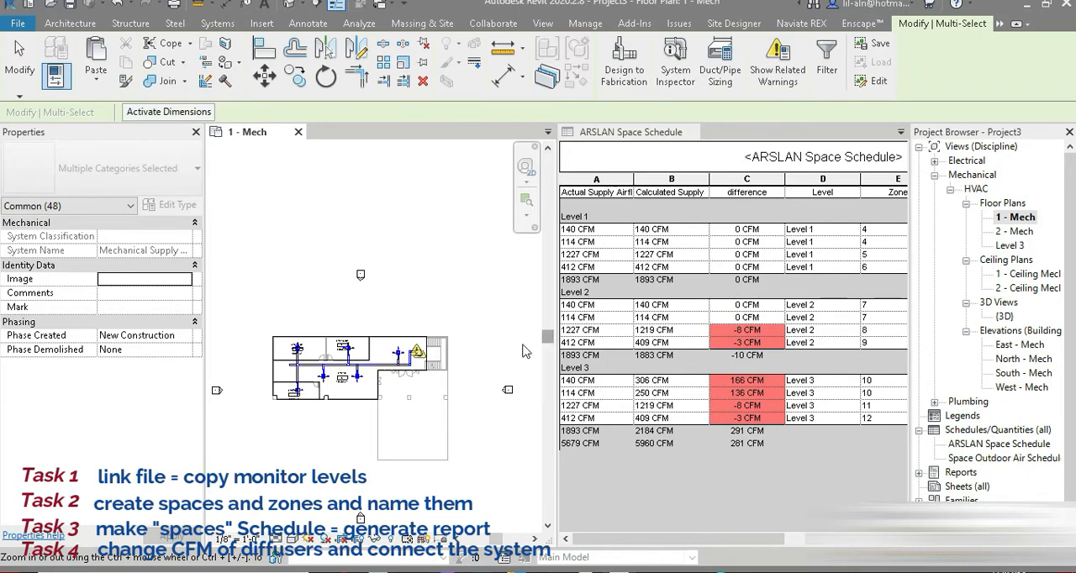
key(Escape)
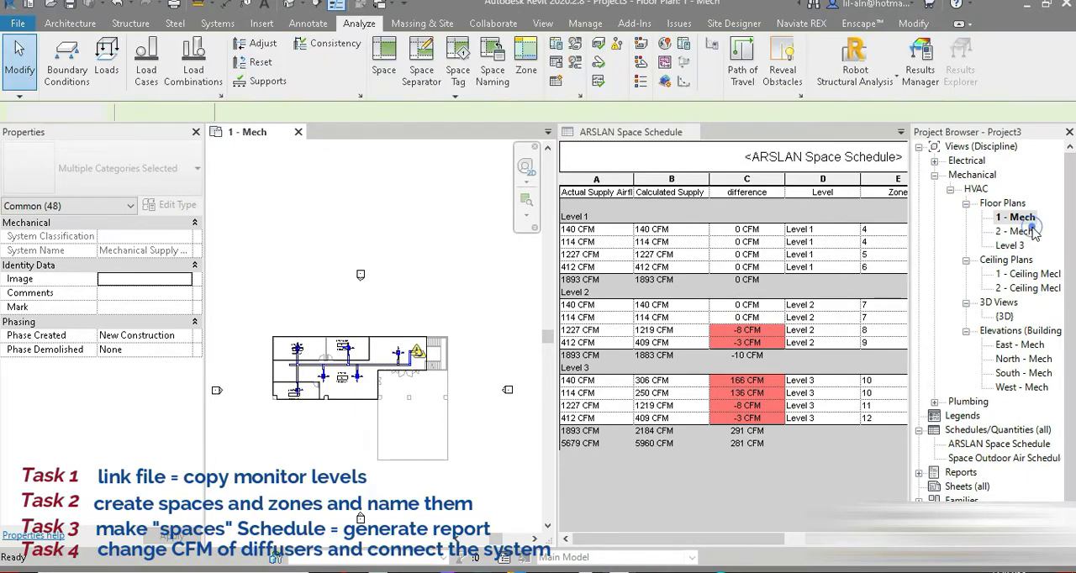
Open the 2 - Mech floor plan and set the flow of the LVL2 MR room diffuser to 409 CFM.
double_click(1019, 232)
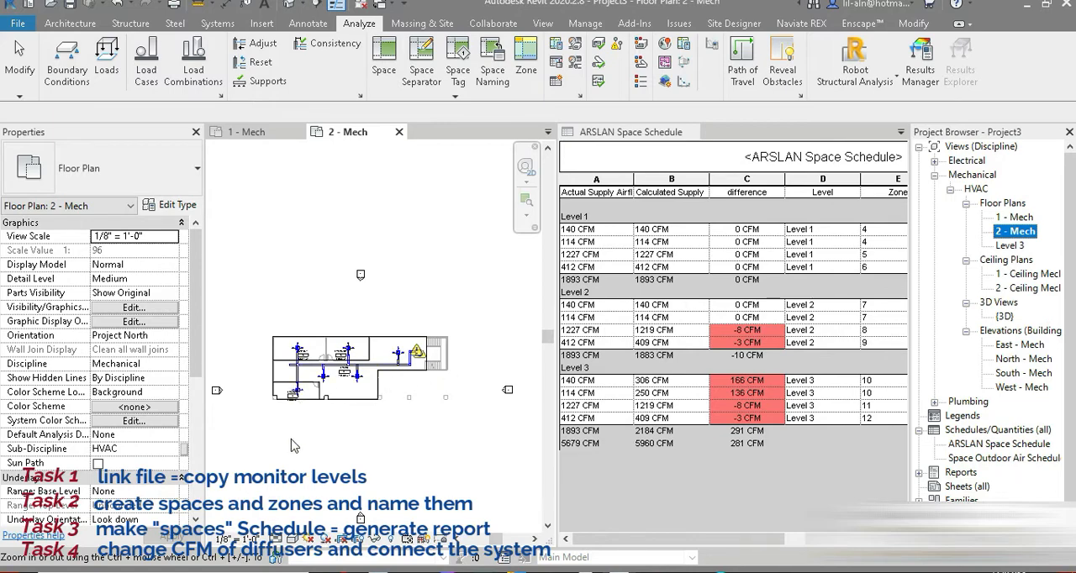
scroll(297, 392, up, 6)
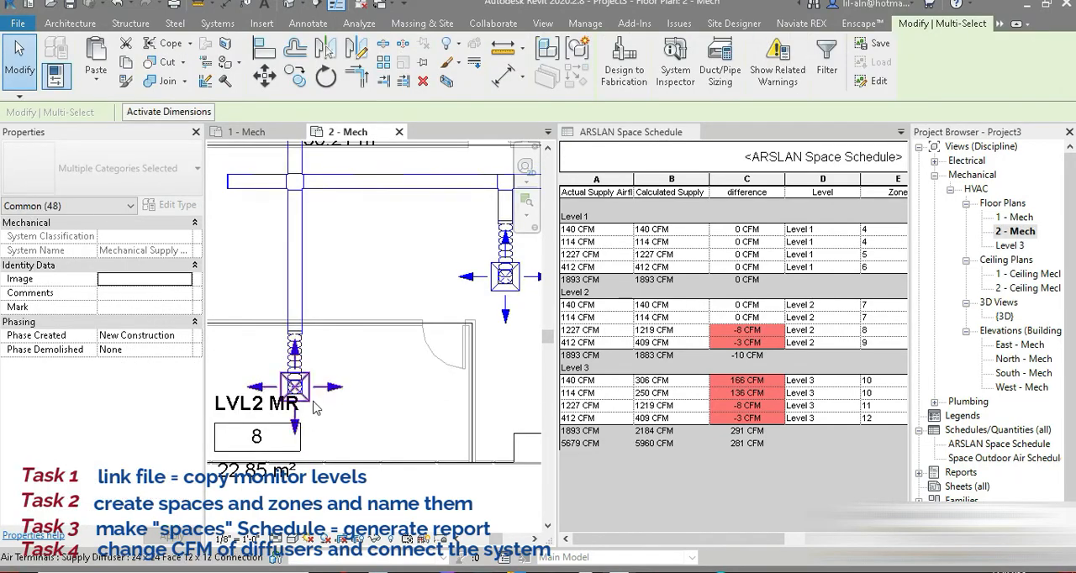
click(310, 400)
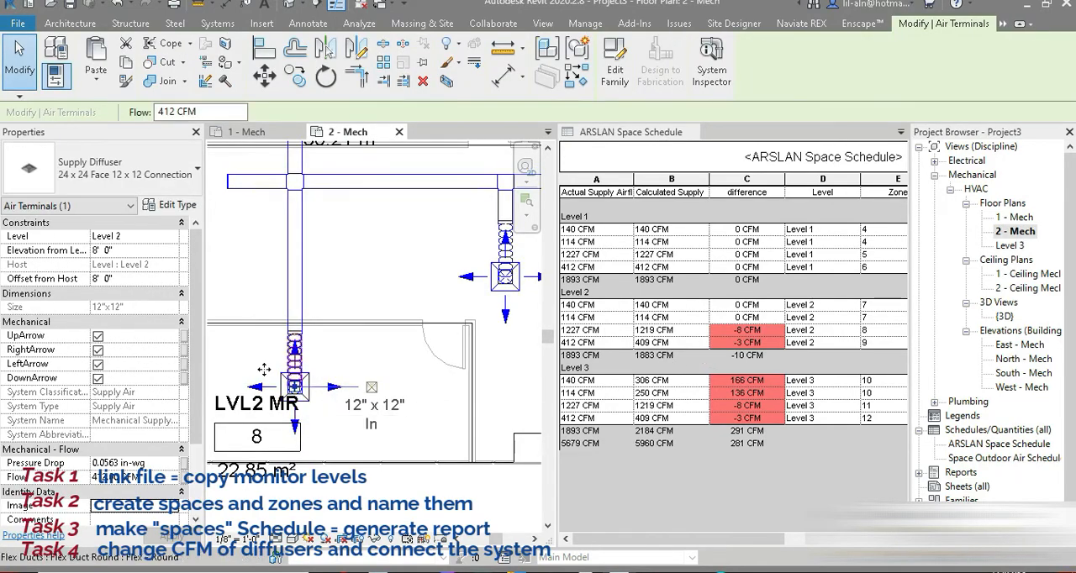
click(151, 478)
text(4)
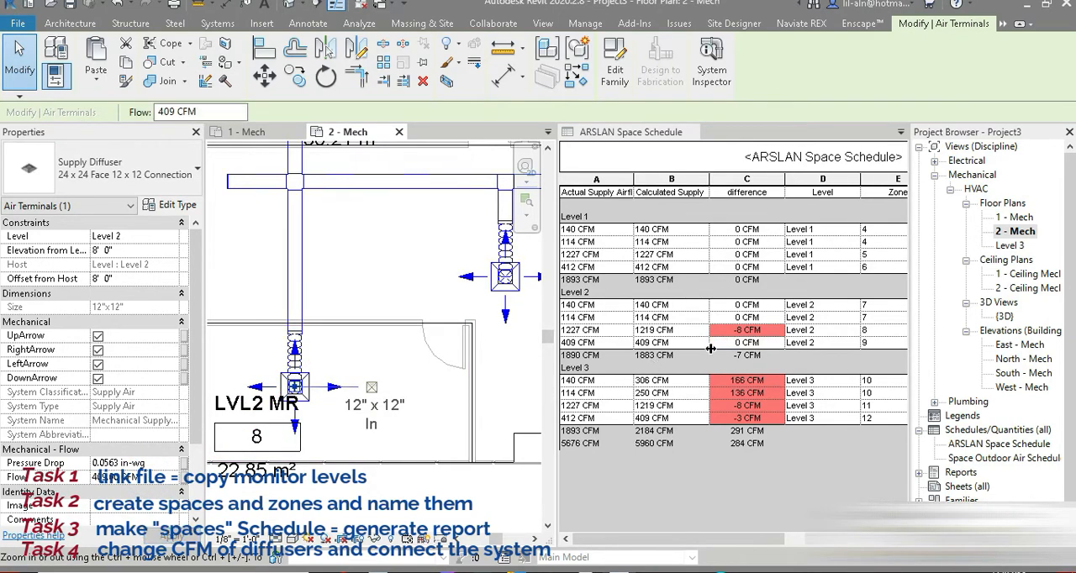
Set the flow of the LVL2 H hall diffuser nearest the mechanical unit to 399 CFM.
scroll(360, 432, down, 4)
middle_drag(392, 415, 291, 420)
scroll(383, 380, up, 3)
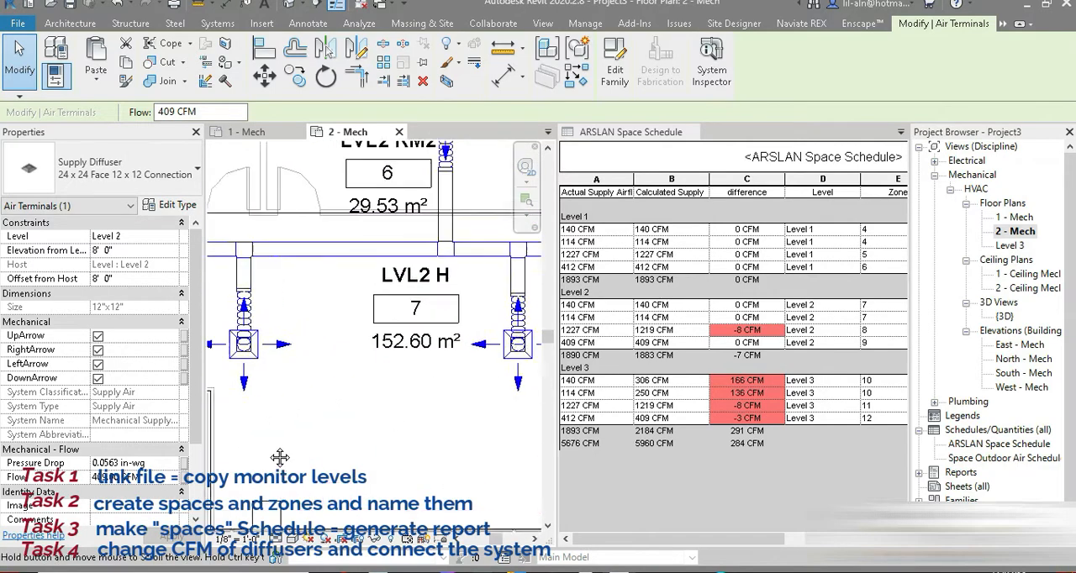
scroll(283, 456, down, 3)
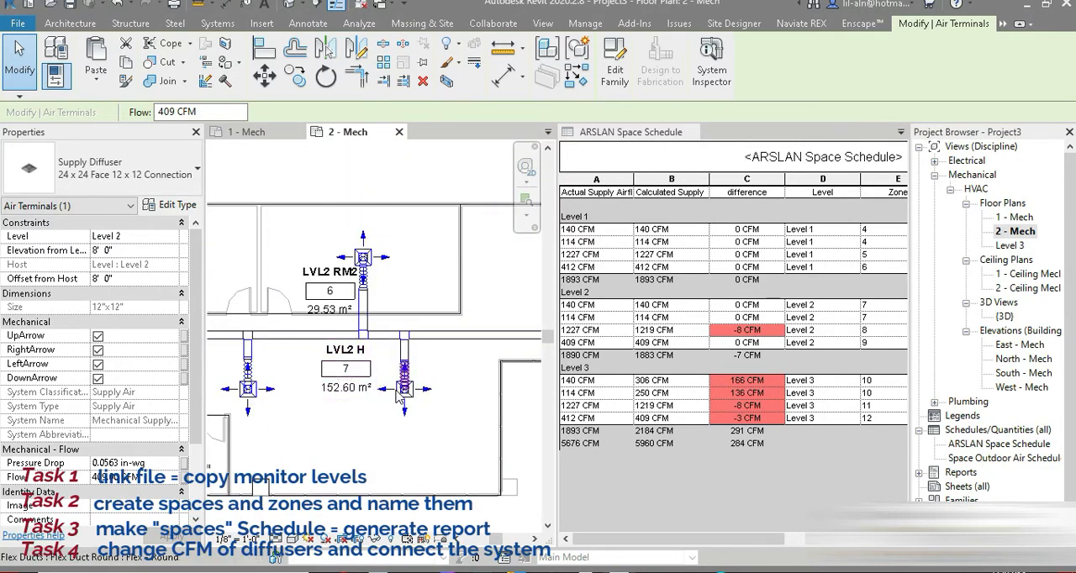
scroll(402, 402, up, 3)
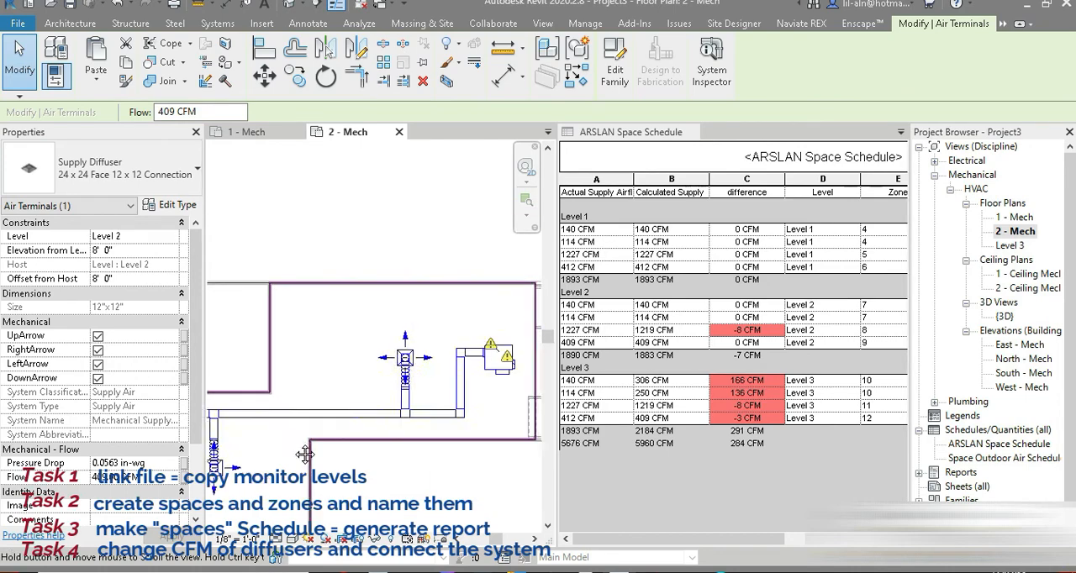
click(411, 351)
click(156, 477)
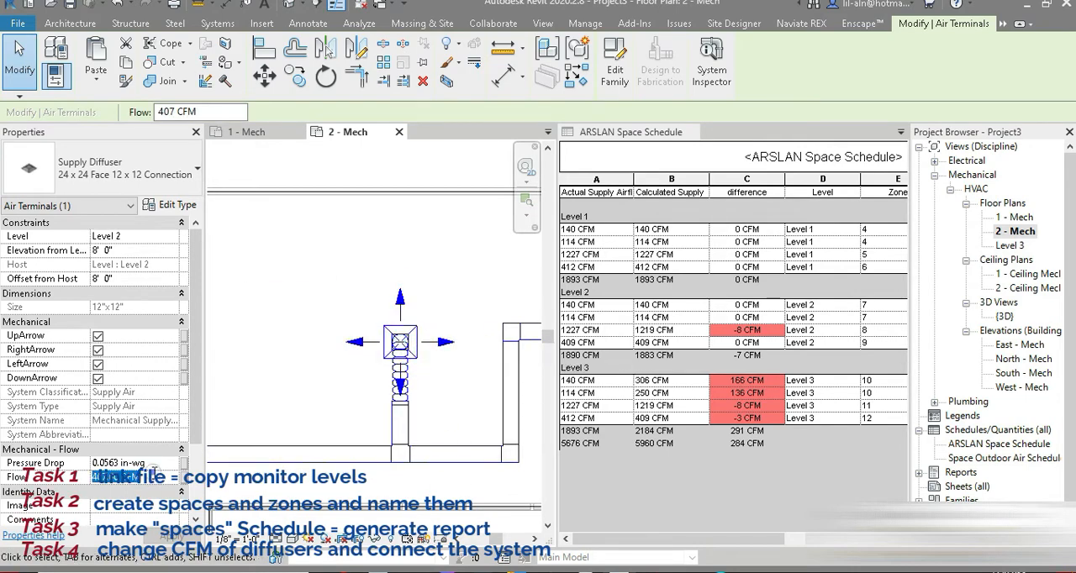
text(=)
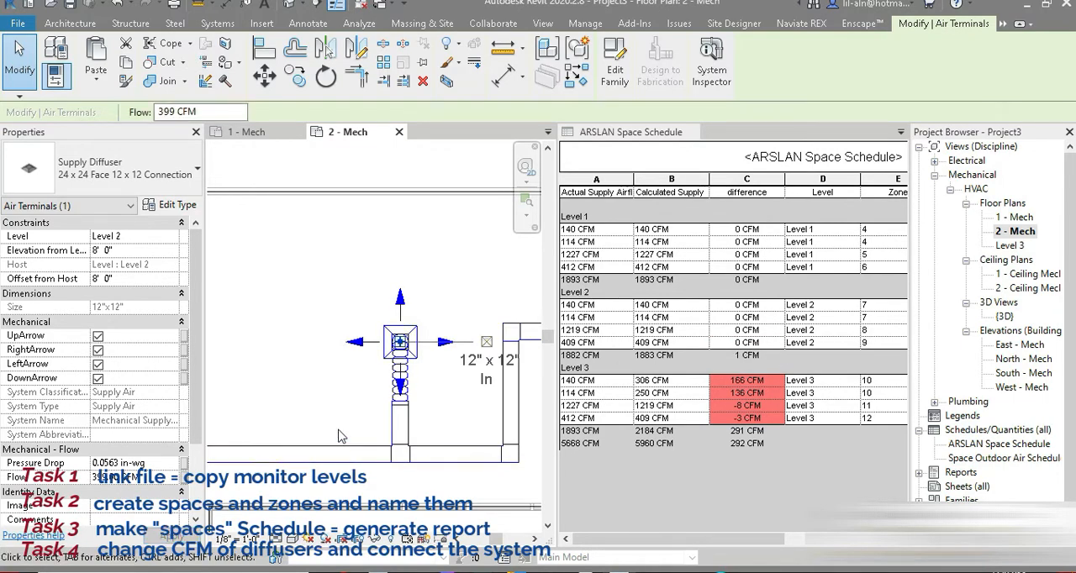
Raise the flow of the same Level 2 hall diffuser to 400 CFM.
click(148, 479)
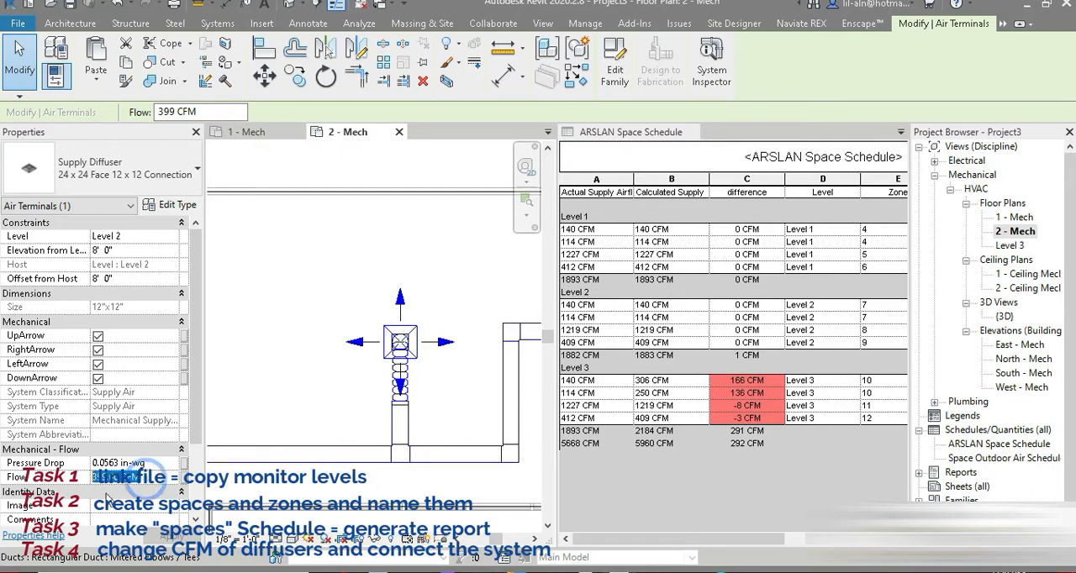
click(157, 479)
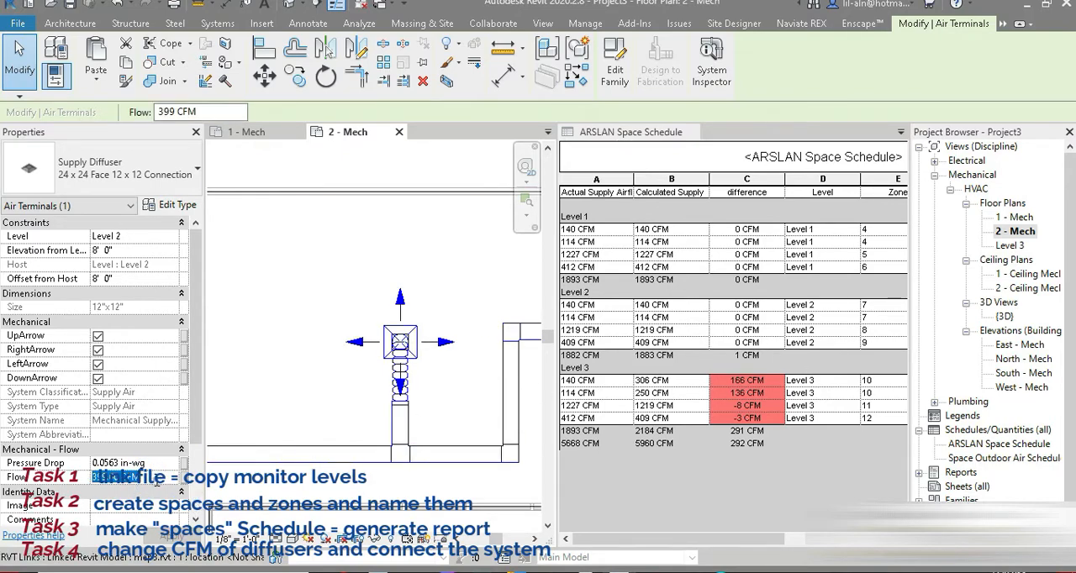
text(400.0000)
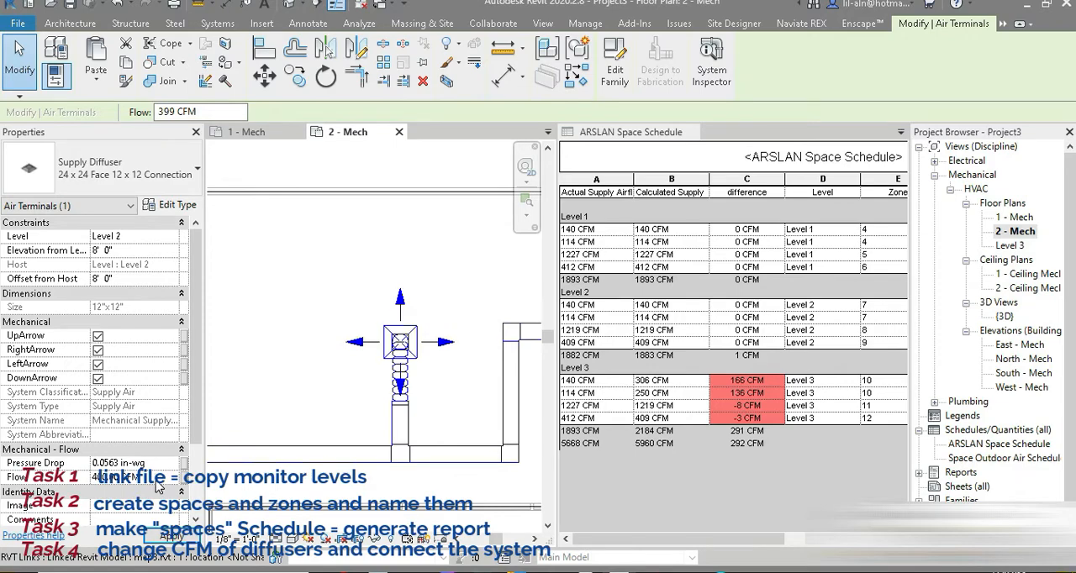
key(Return)
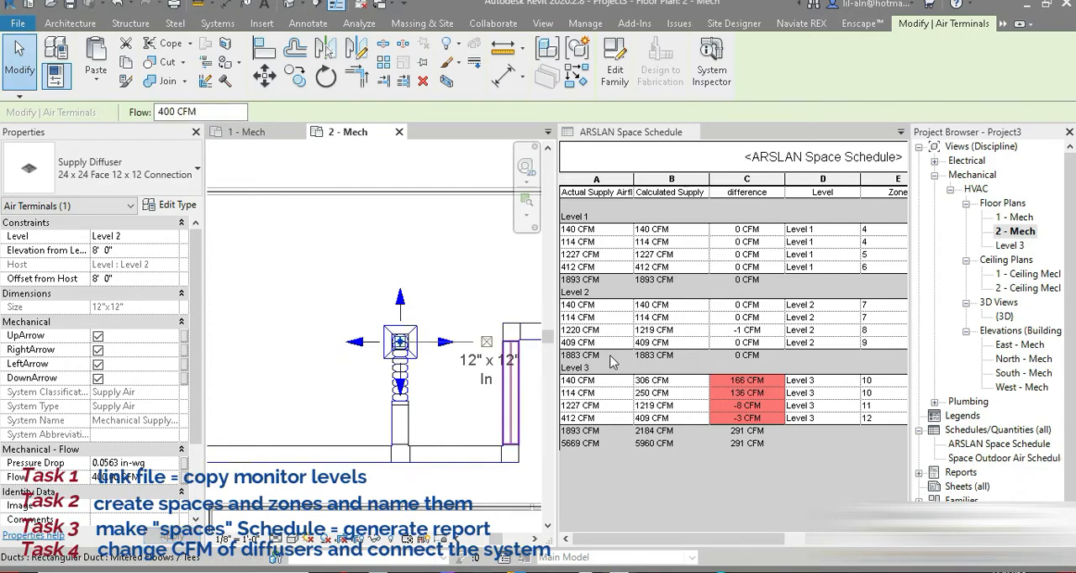
scroll(402, 398, down, 3)
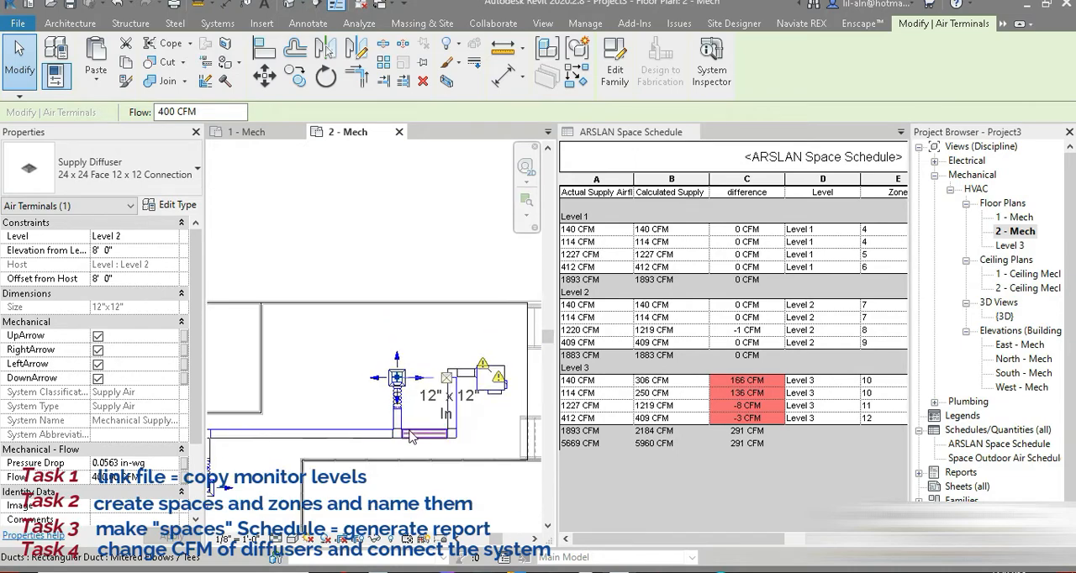
middle_drag(410, 398, 377, 314)
Open the Level 3 floor plan and set the flow of the LVL3 RM1 diffuser to 306 CFM.
double_click(1011, 245)
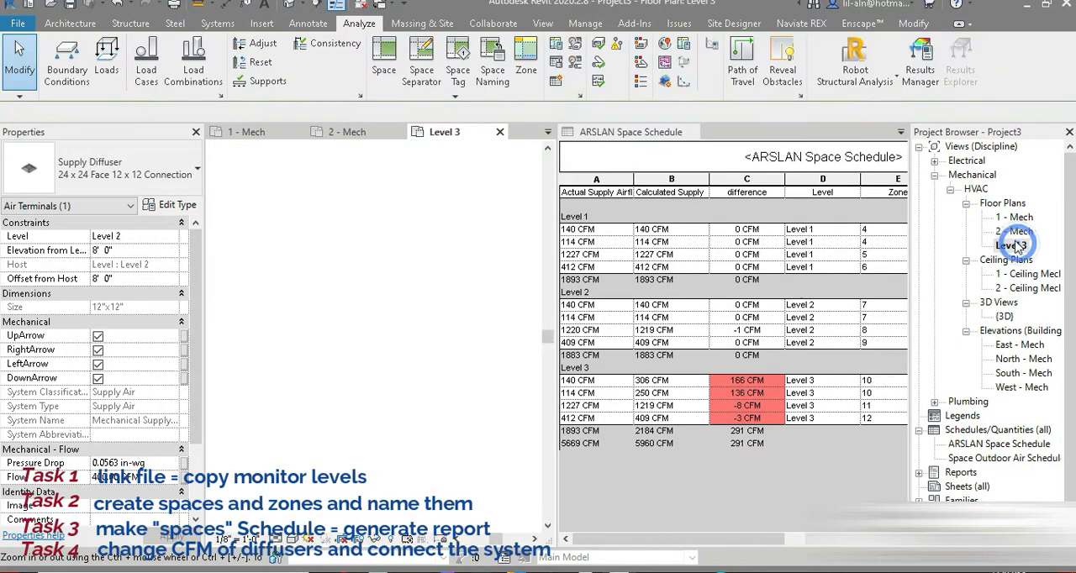
scroll(278, 378, down, 2)
middle_drag(292, 383, 473, 401)
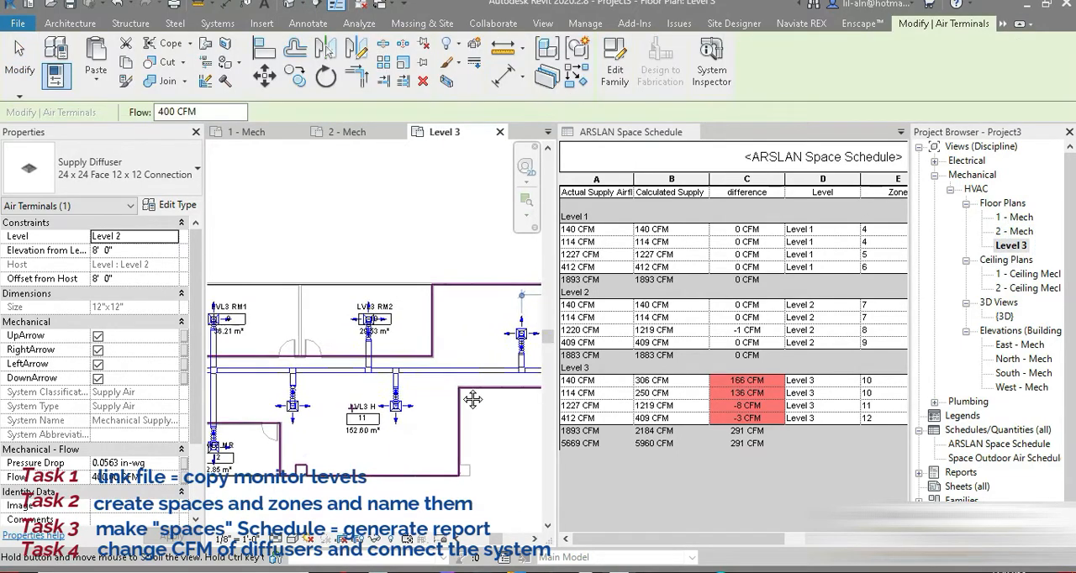
middle_drag(264, 380, 382, 338)
scroll(321, 338, up, 2)
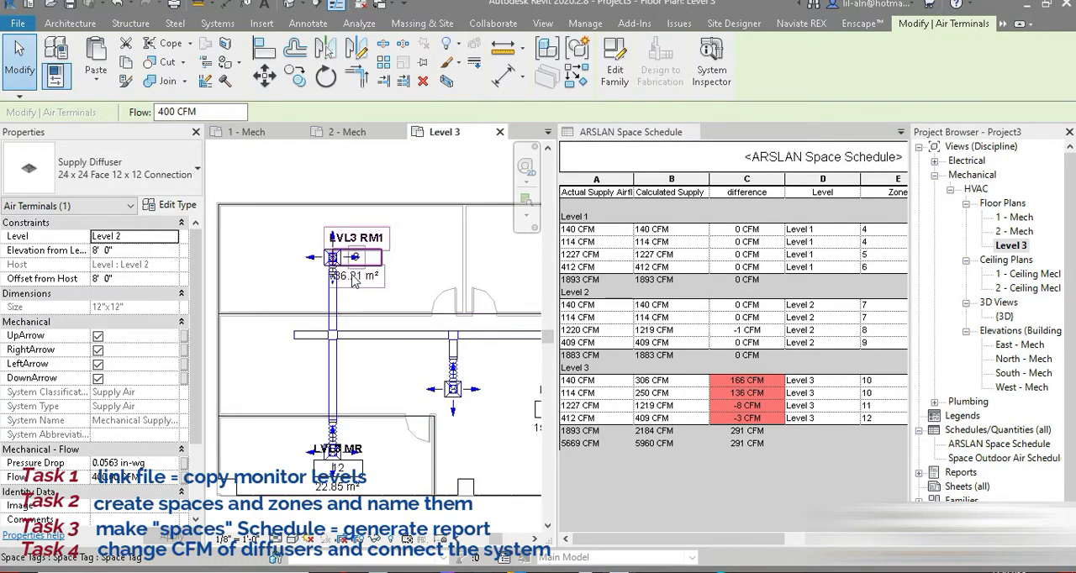
scroll(353, 281, up, 6)
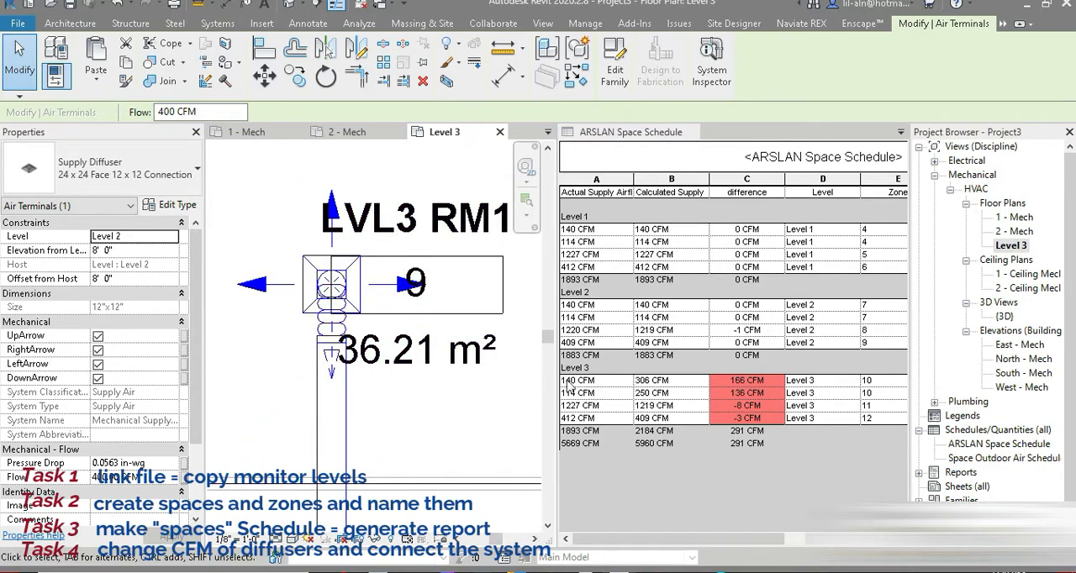
click(359, 300)
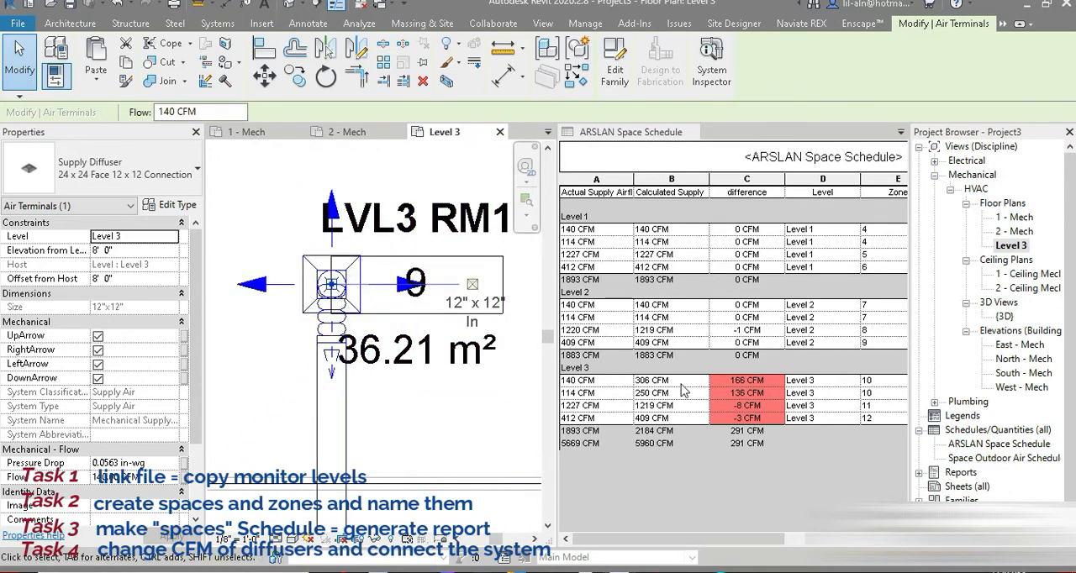
click(156, 478)
text(3)
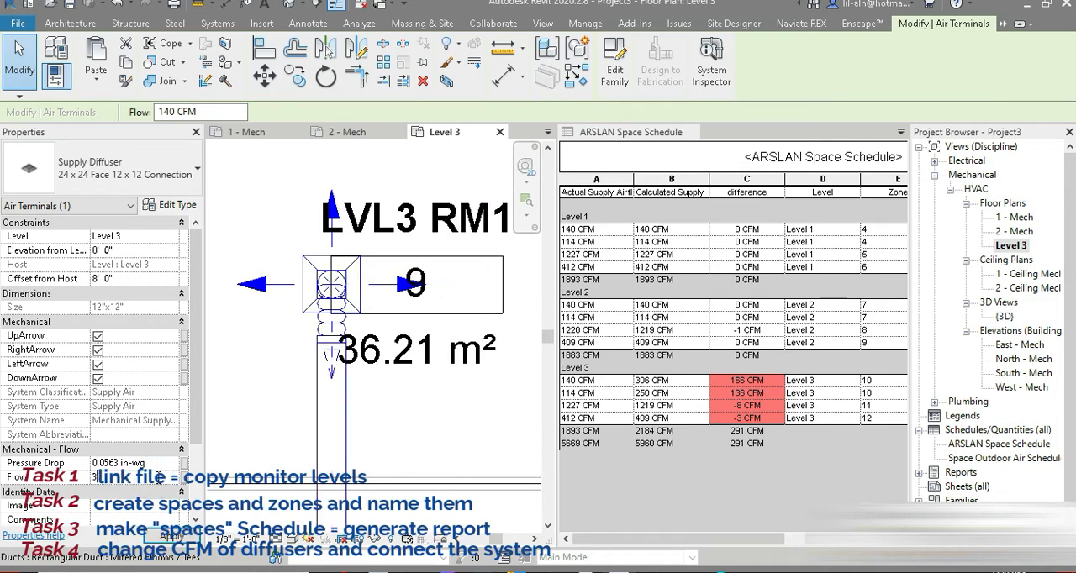
text(06)
key(Return)
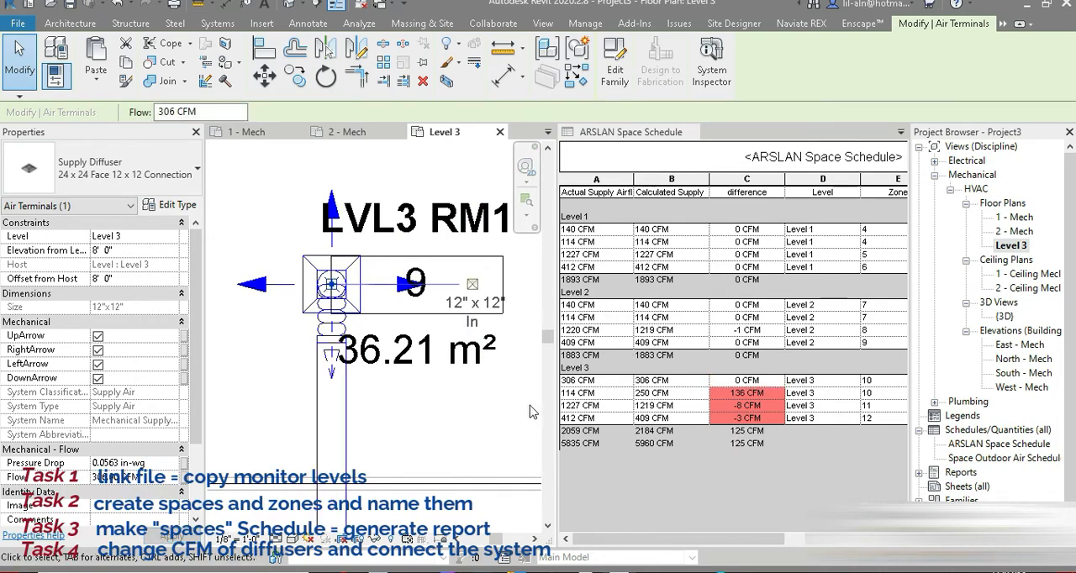
Set the flow of the LVL3 RM2 diffuser to 250 CFM.
scroll(259, 353, up, 3)
scroll(259, 354, down, 3)
middle_drag(342, 354, 165, 377)
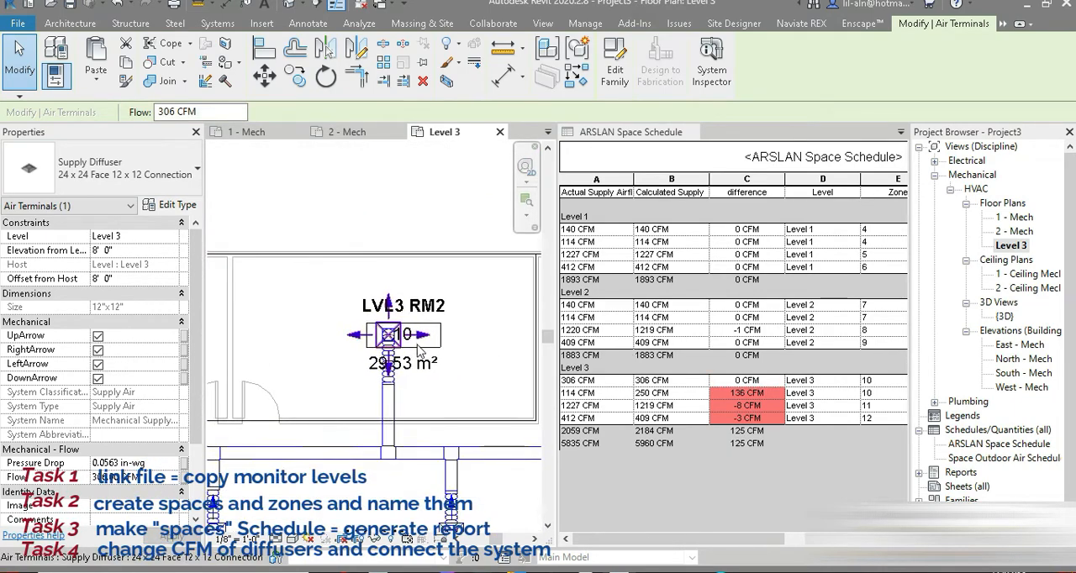
scroll(412, 343, up, 3)
click(394, 353)
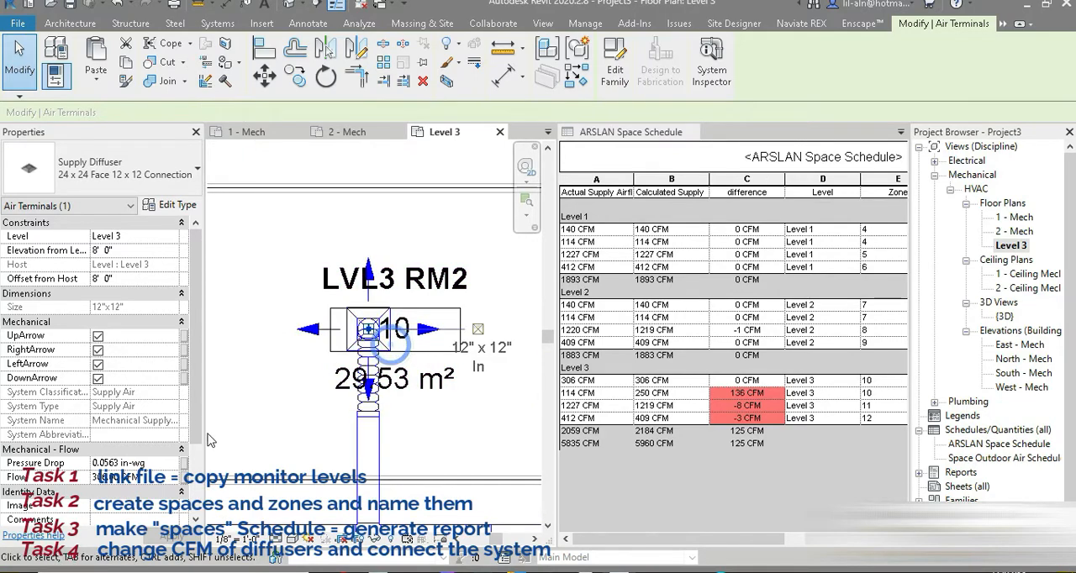
click(159, 477)
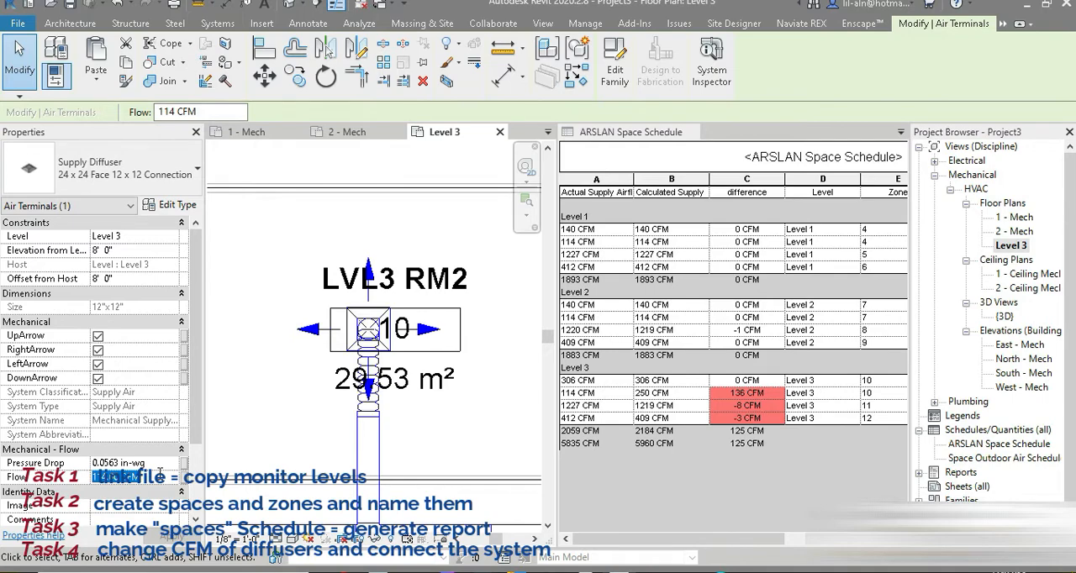
text(250)
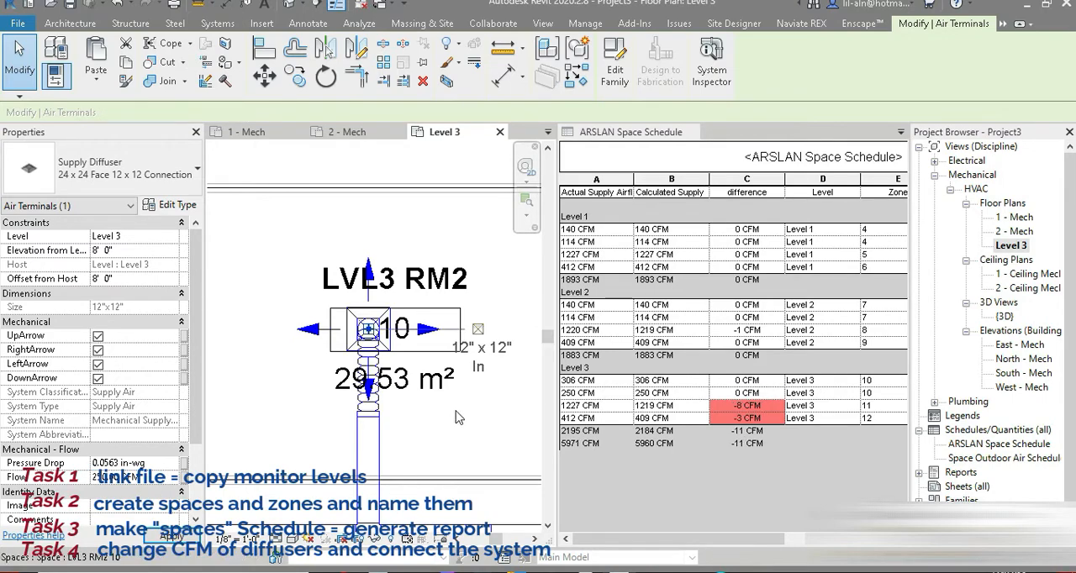
Set the flow of the LVL3 H hall diffuser nearest the mechanical unit to 399 CFM.
scroll(433, 428, down, 2)
middle_drag(413, 438, 517, 249)
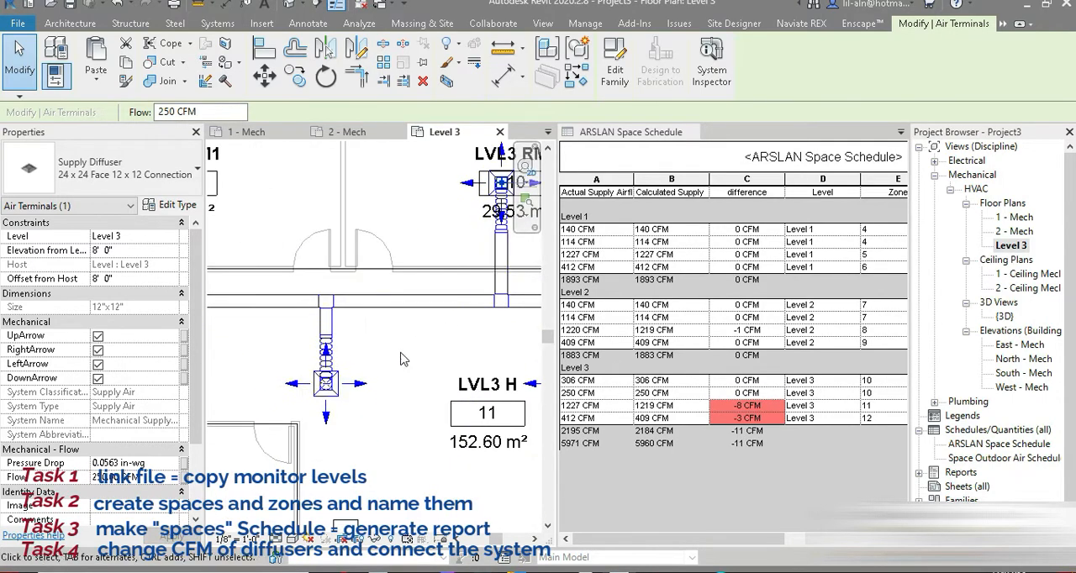
click(340, 403)
middle_drag(497, 412, 309, 463)
scroll(453, 423, down, 2)
middle_drag(452, 423, 308, 447)
scroll(418, 362, up, 3)
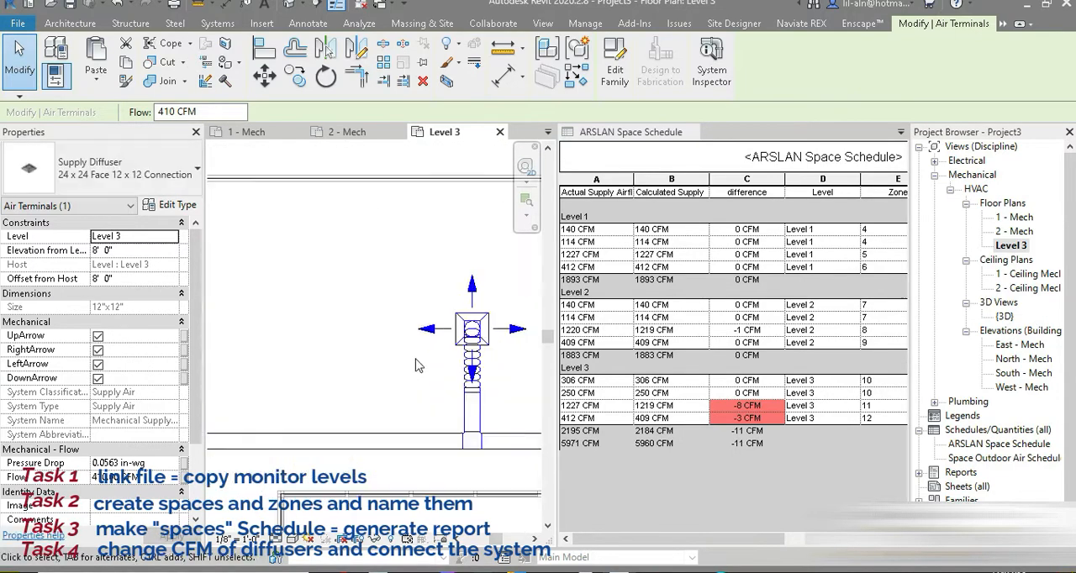
click(496, 336)
click(151, 482)
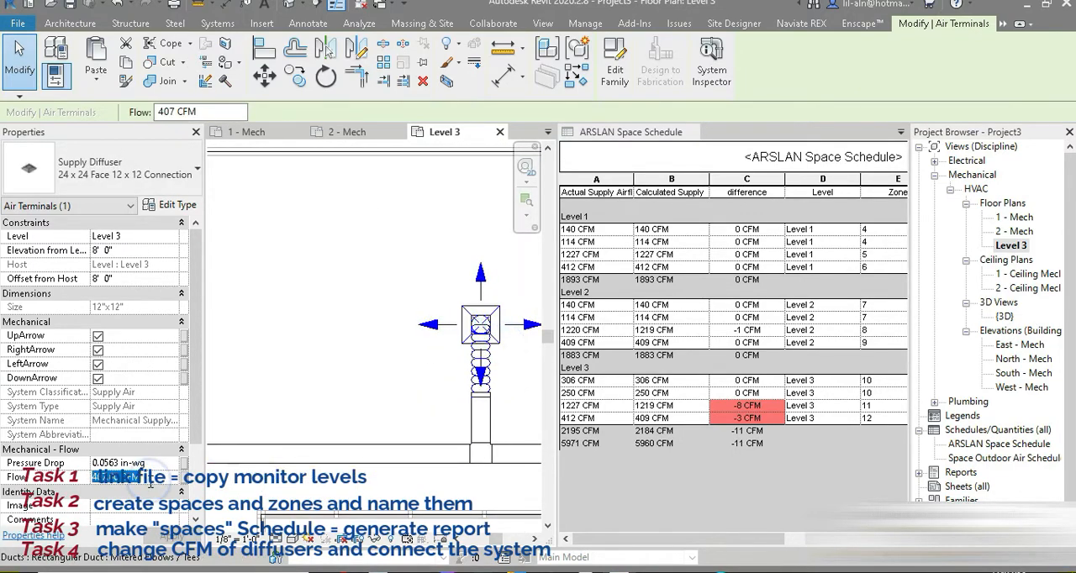
text(=)
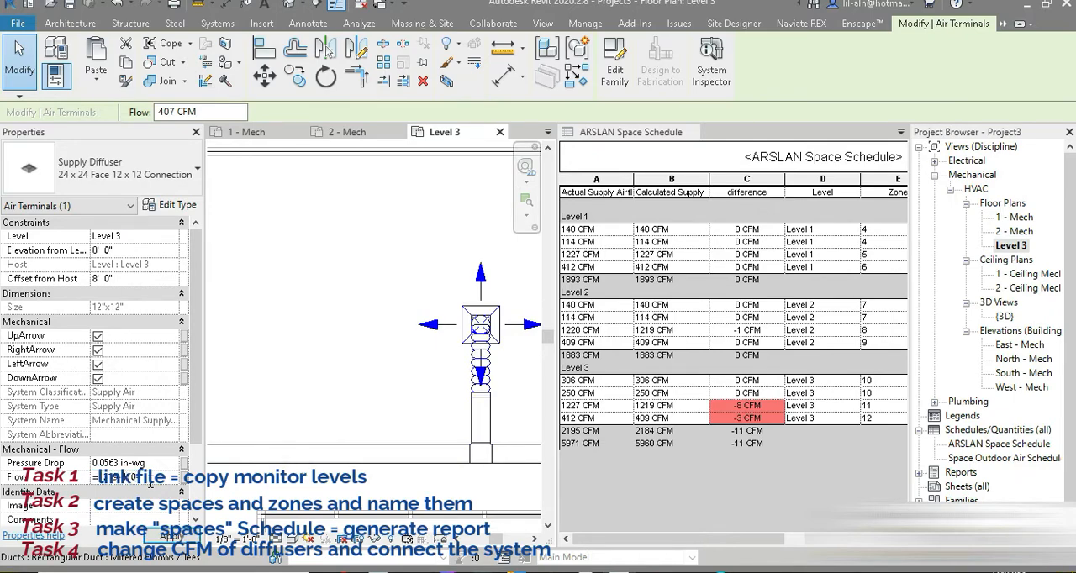
key(Return)
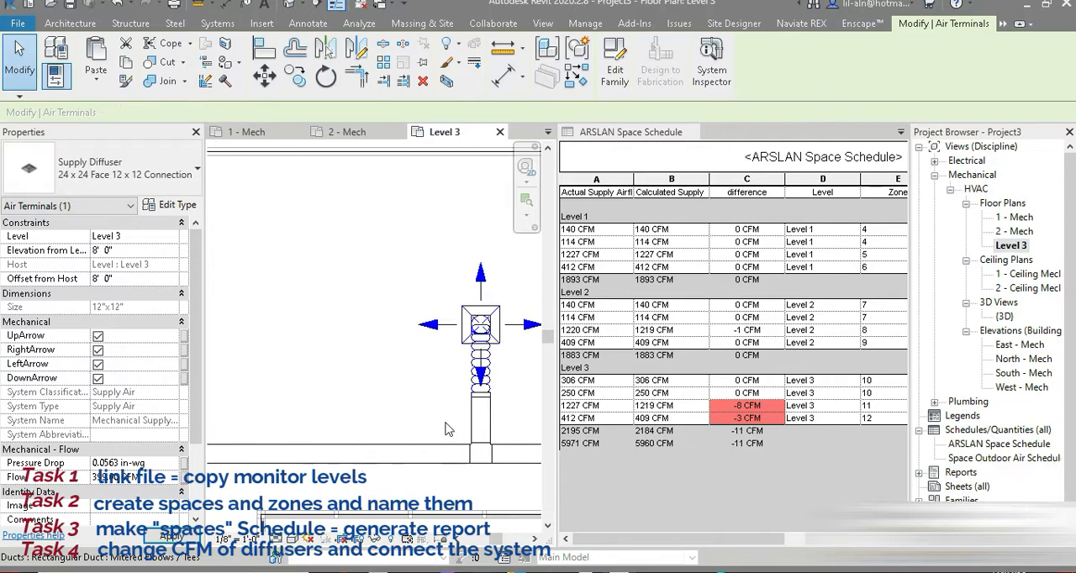
Raise the selected Level 3 hall diffuser's flow to 400 CFM and set the LVL3 MR diffuser's flow to 409 CFM.
click(166, 476)
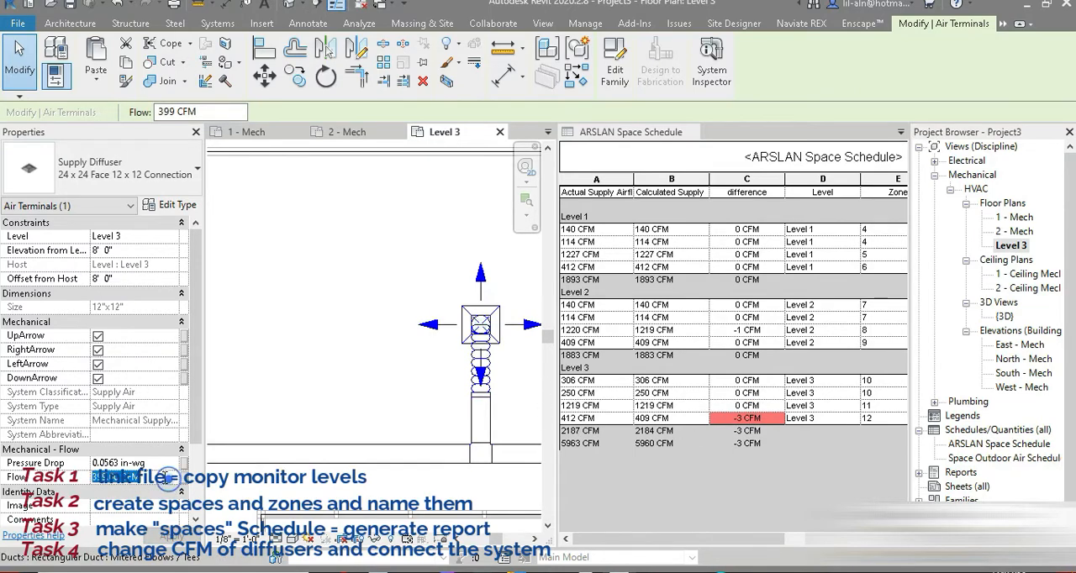
text(400.0000 CFM)
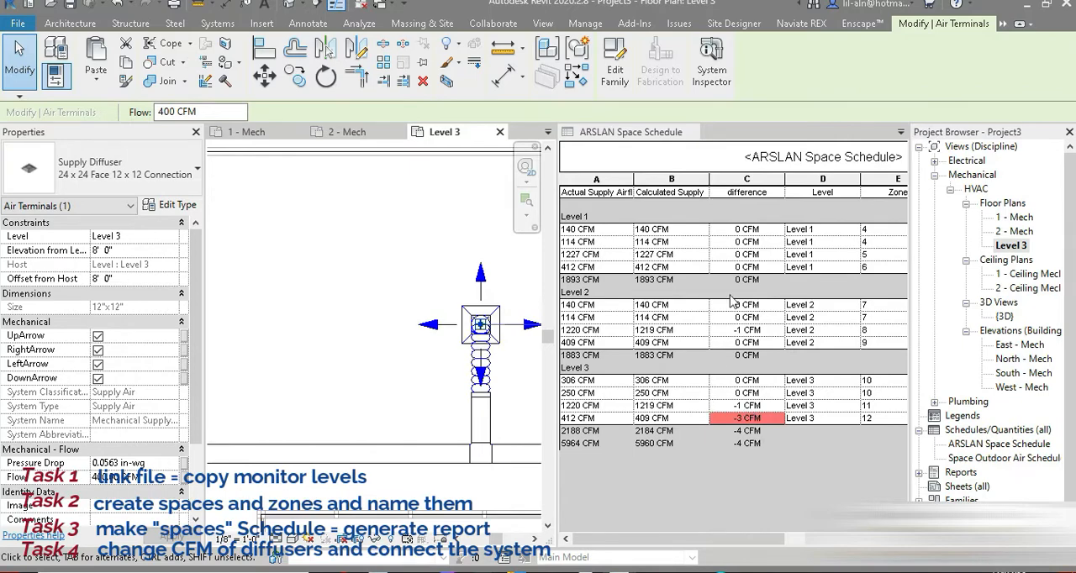
scroll(376, 382, down, 4)
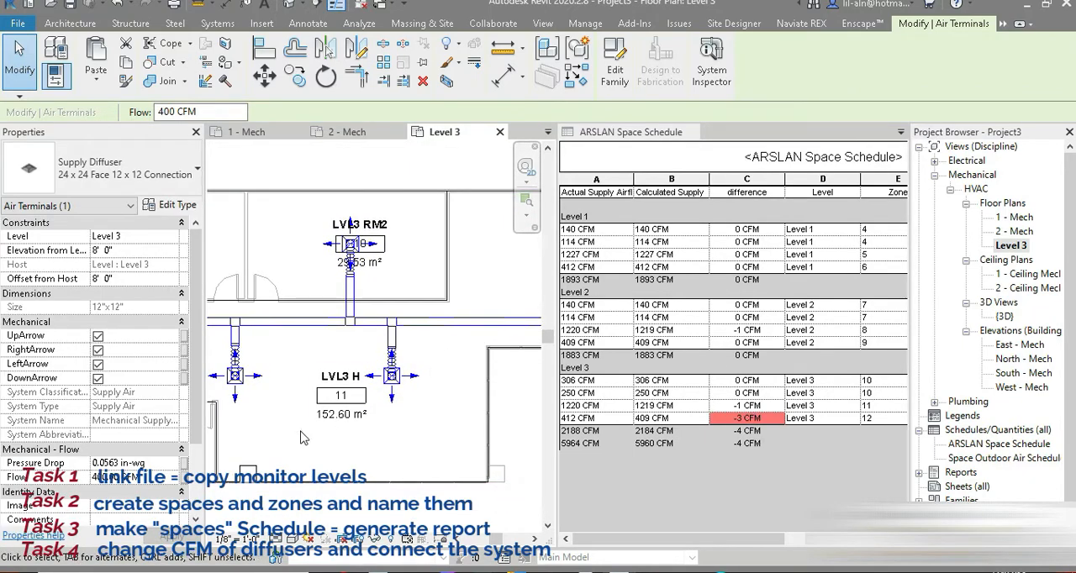
middle_drag(374, 427, 542, 368)
middle_drag(261, 481, 345, 506)
scroll(305, 387, up, 5)
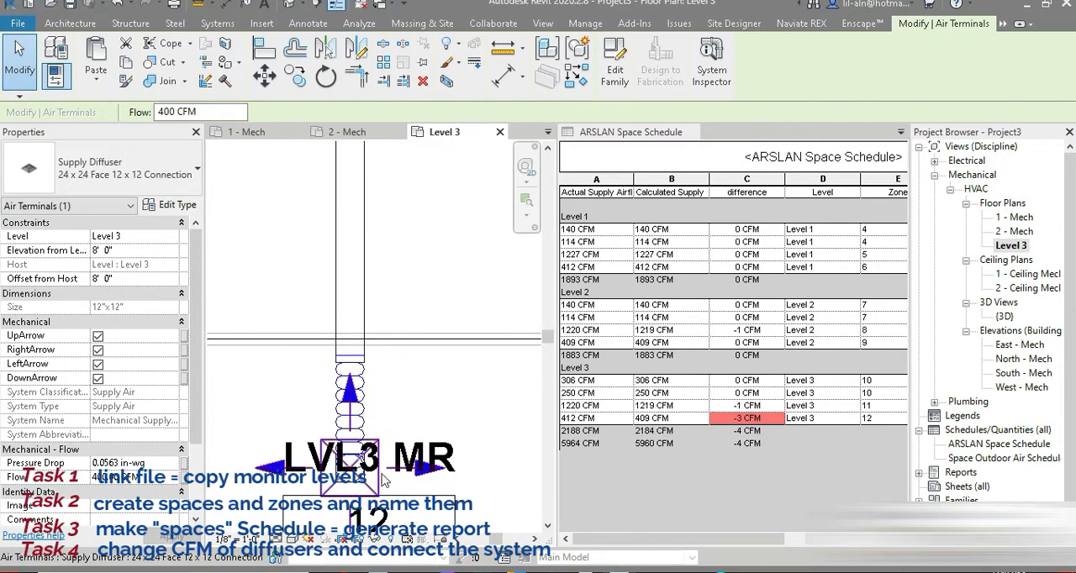
click(152, 478)
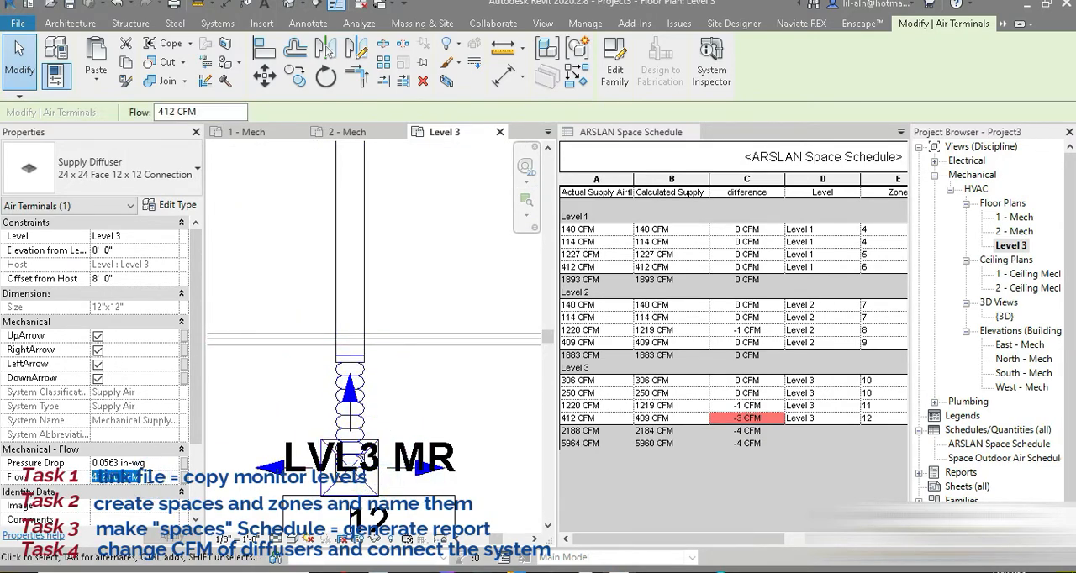
text(409)
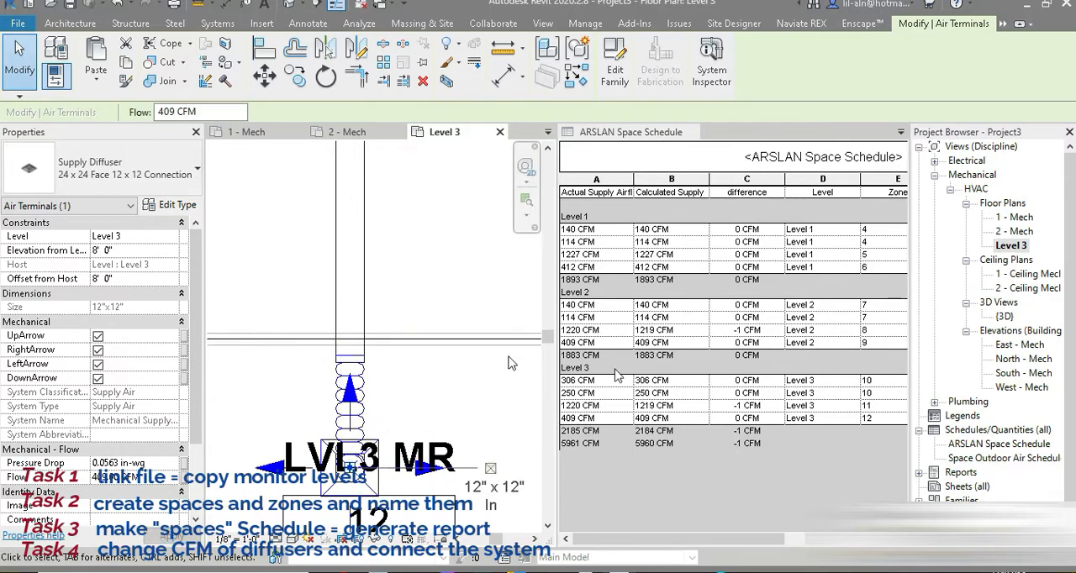
Open the 1 - Mech floor plan and close the inactive views.
scroll(496, 232, down, 1)
scroll(319, 496, down, 2)
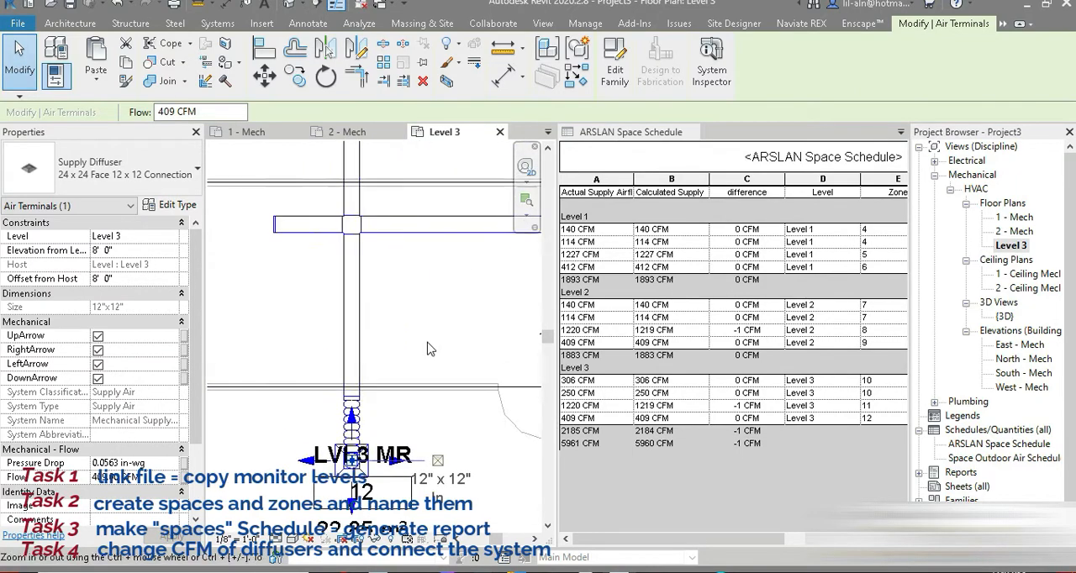
click(355, 4)
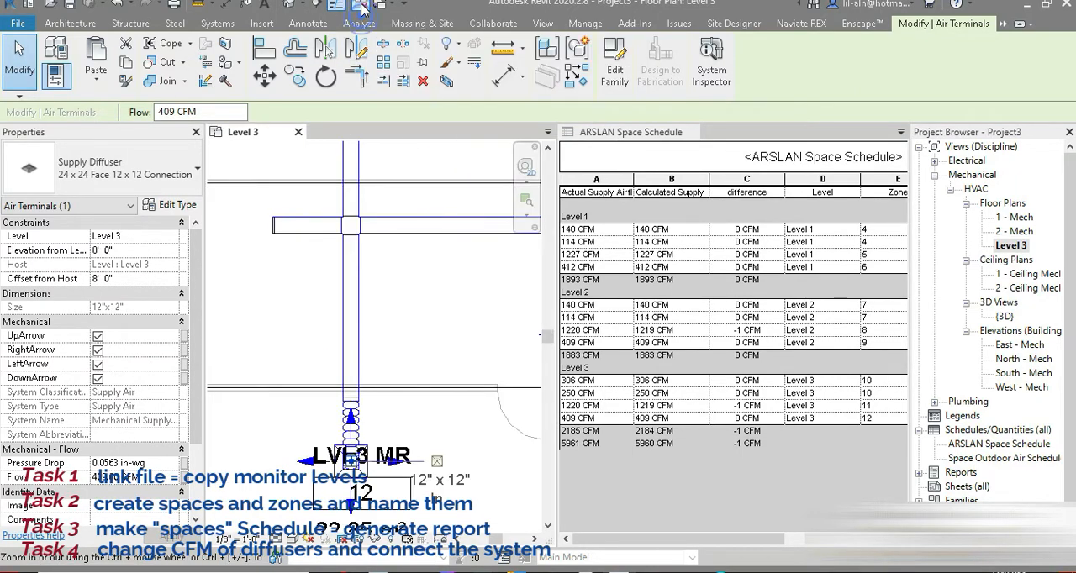
double_click(1019, 219)
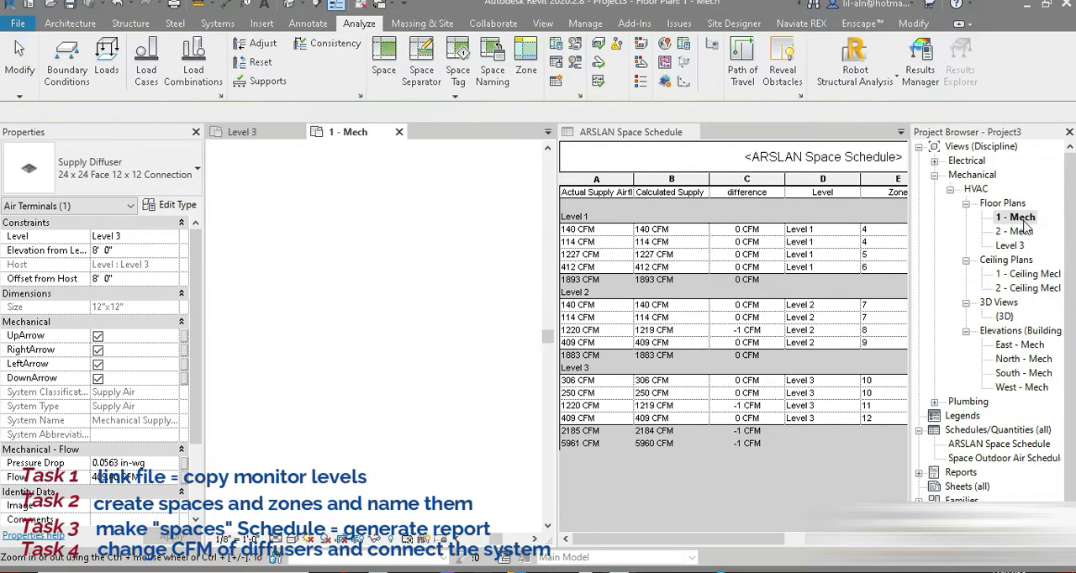
click(362, 6)
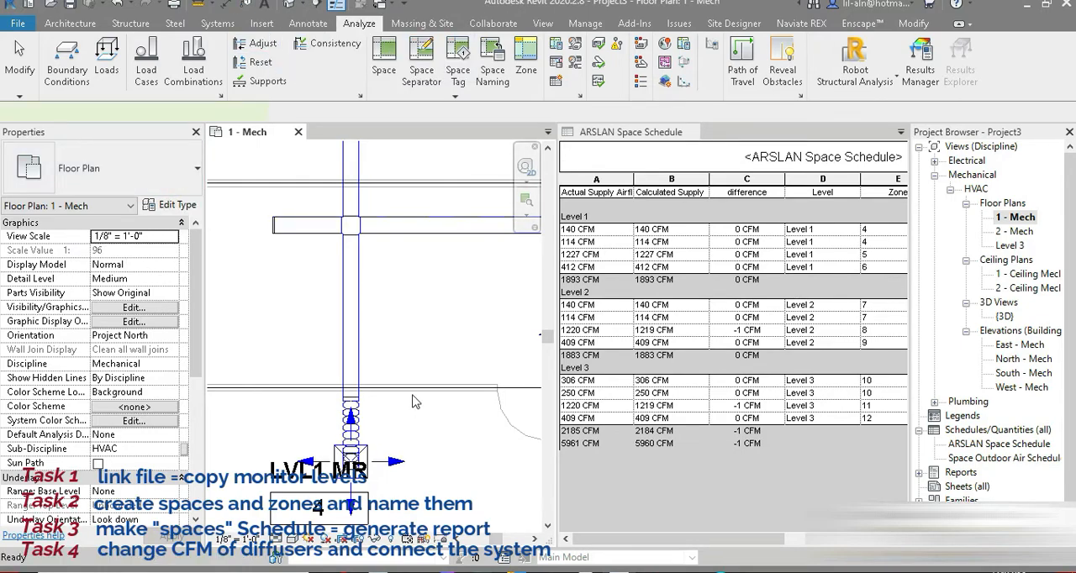
Place an Air Handling Unit - Split System - Vertical, type 07, on Level 1 outside the building, aligned with the VAV unit and 3' 6" from the wall.
middle_drag(387, 323, 375, 406)
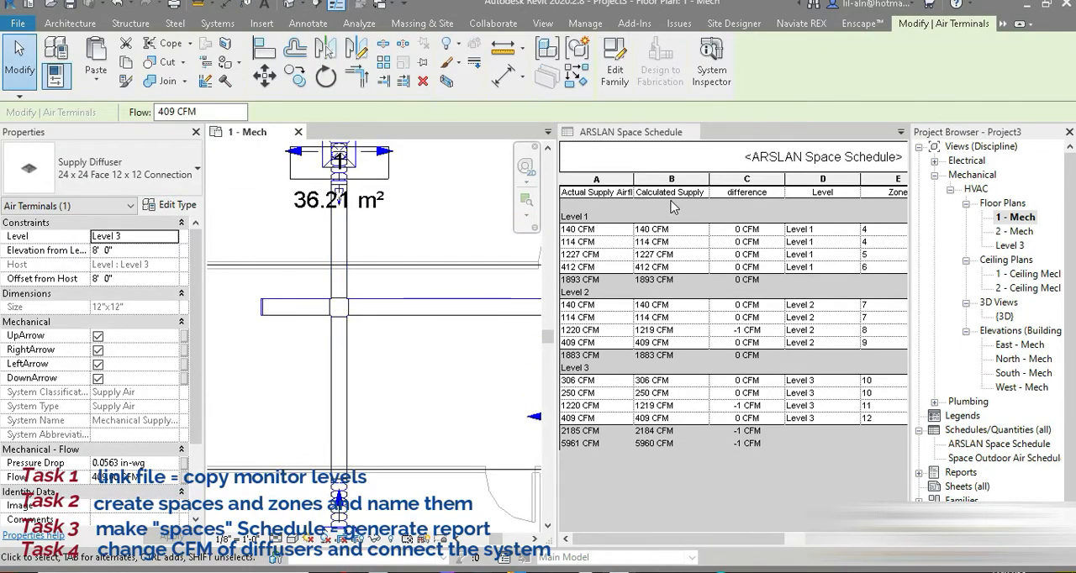
click(359, 23)
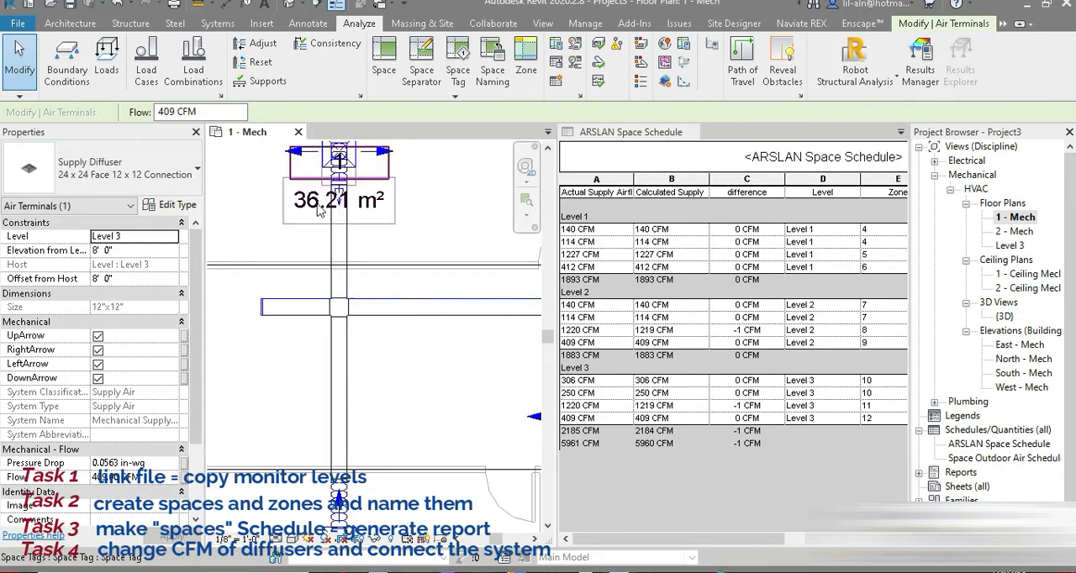
middle_drag(386, 278, 286, 440)
scroll(287, 439, down, 3)
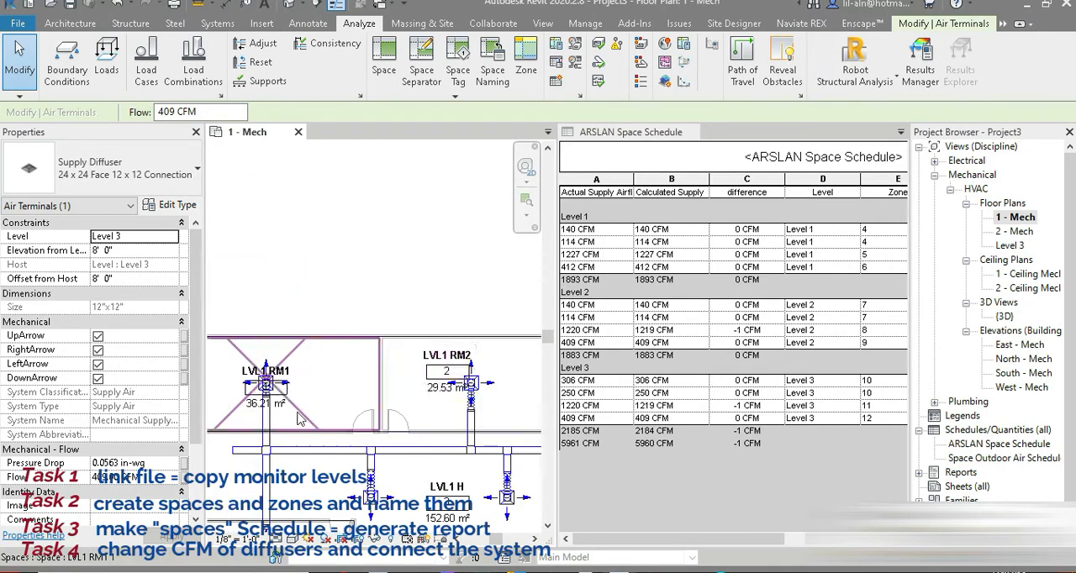
middle_drag(443, 401, 426, 338)
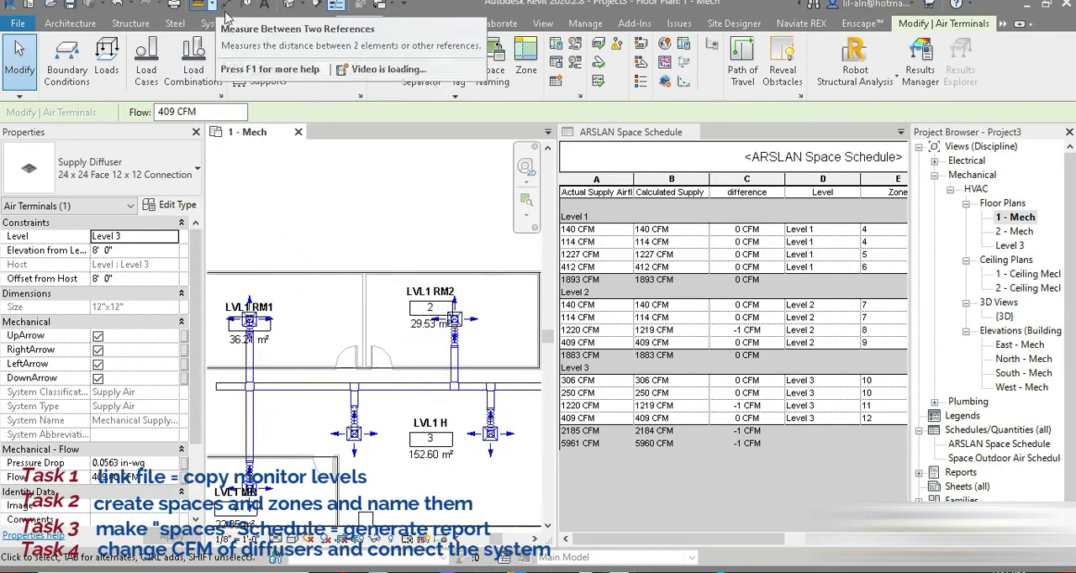
click(220, 25)
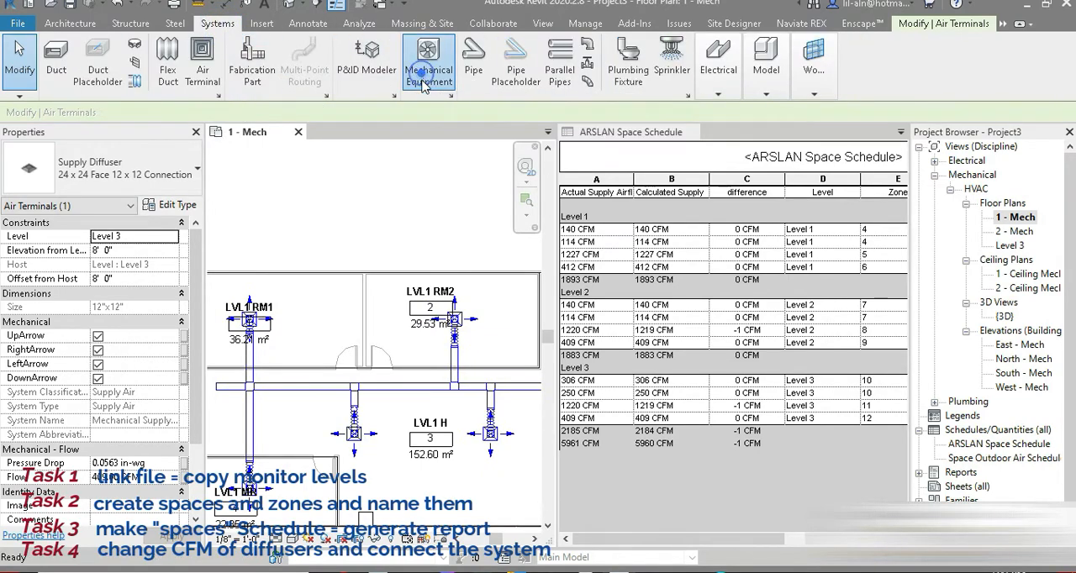
click(483, 291)
middle_drag(516, 306, 357, 357)
click(132, 175)
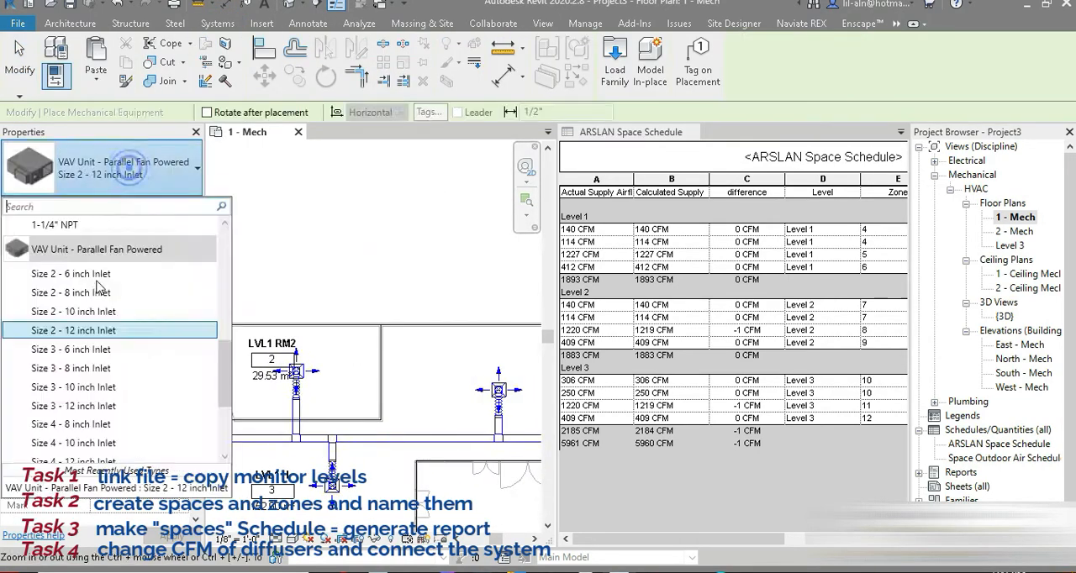
scroll(97, 282, up, 3)
scroll(97, 283, up, 4)
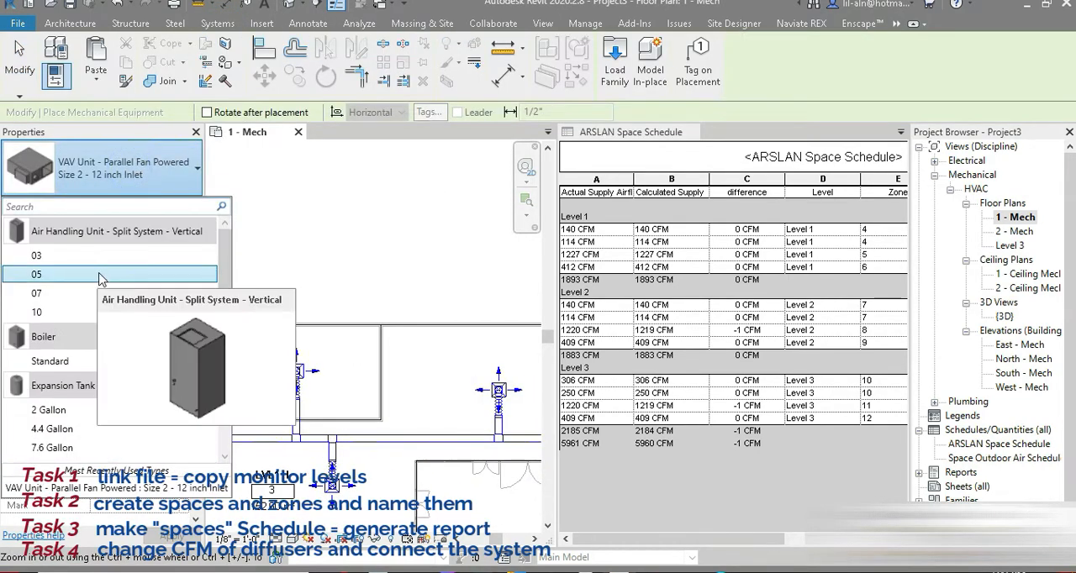
click(63, 299)
middle_drag(473, 314, 292, 304)
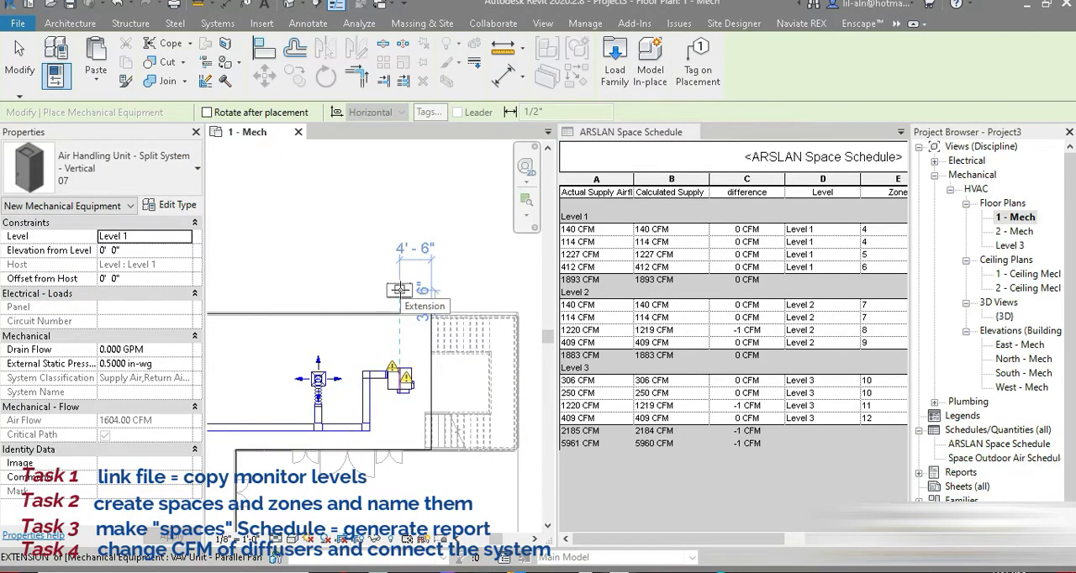
click(399, 291)
click(19, 59)
Check the connectors of the air handling unit and the Level 1 VAV unit, and combine the plan and schedule views as tabs in one window.
scroll(430, 244, up, 3)
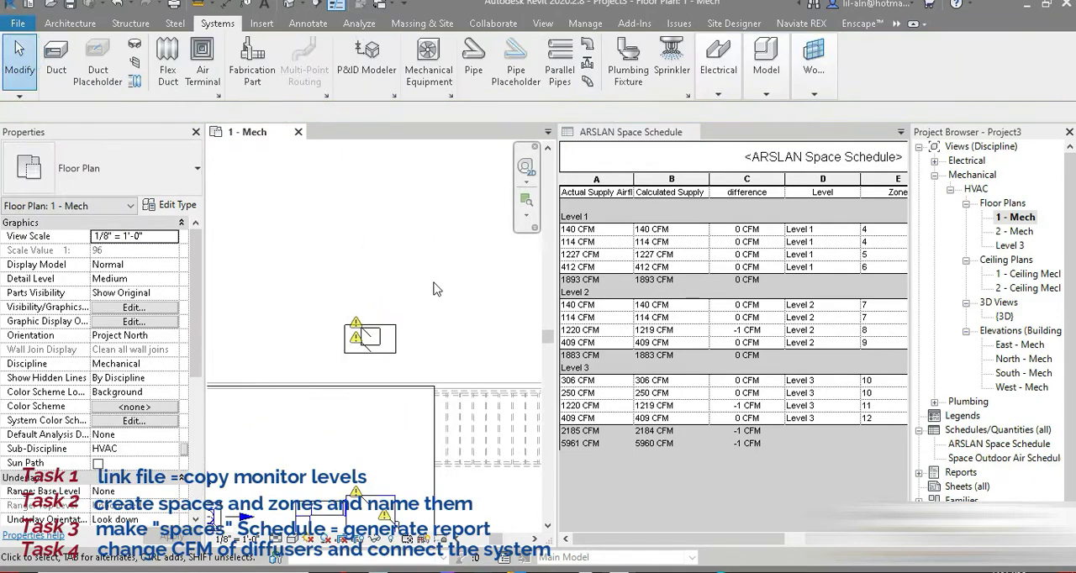
click(401, 348)
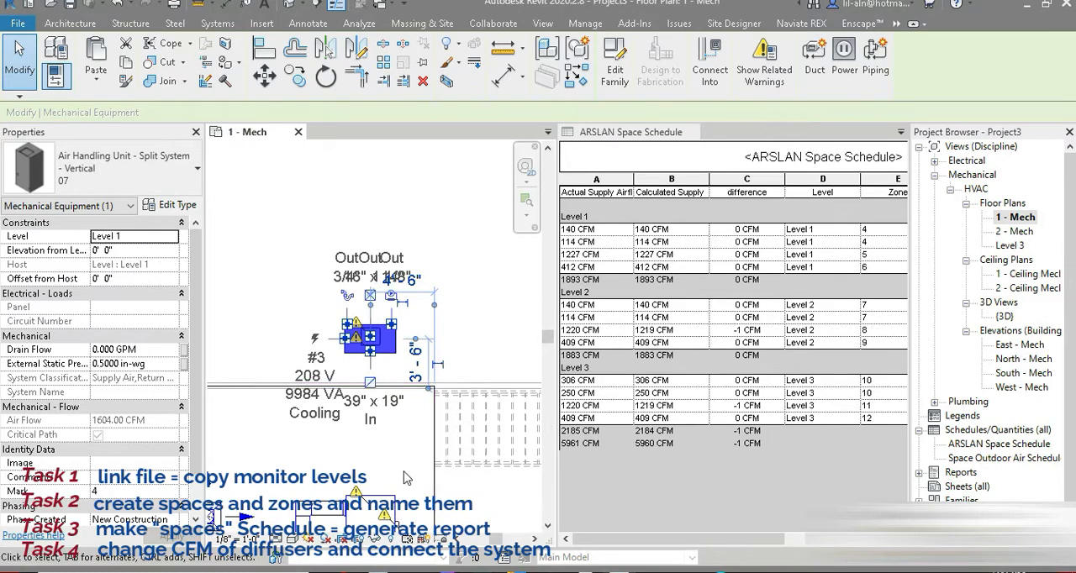
middle_drag(420, 467, 513, 305)
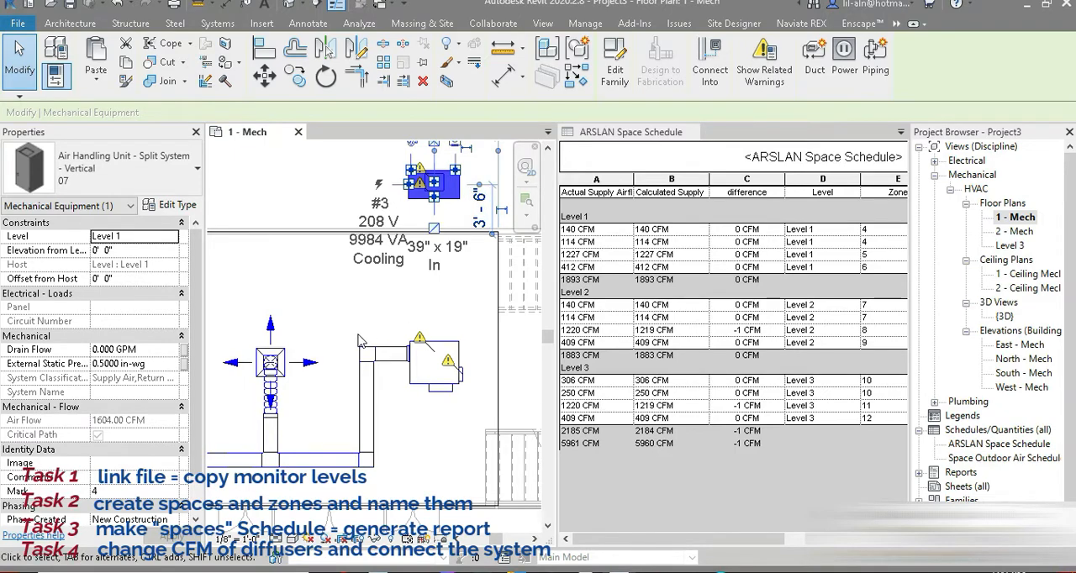
middle_drag(378, 359, 333, 414)
click(396, 448)
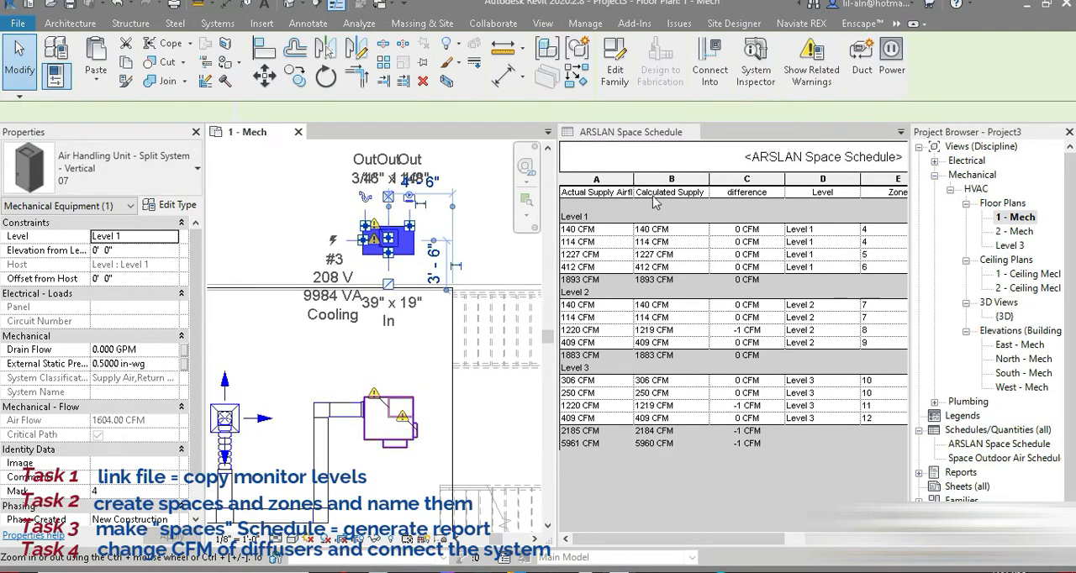
click(548, 24)
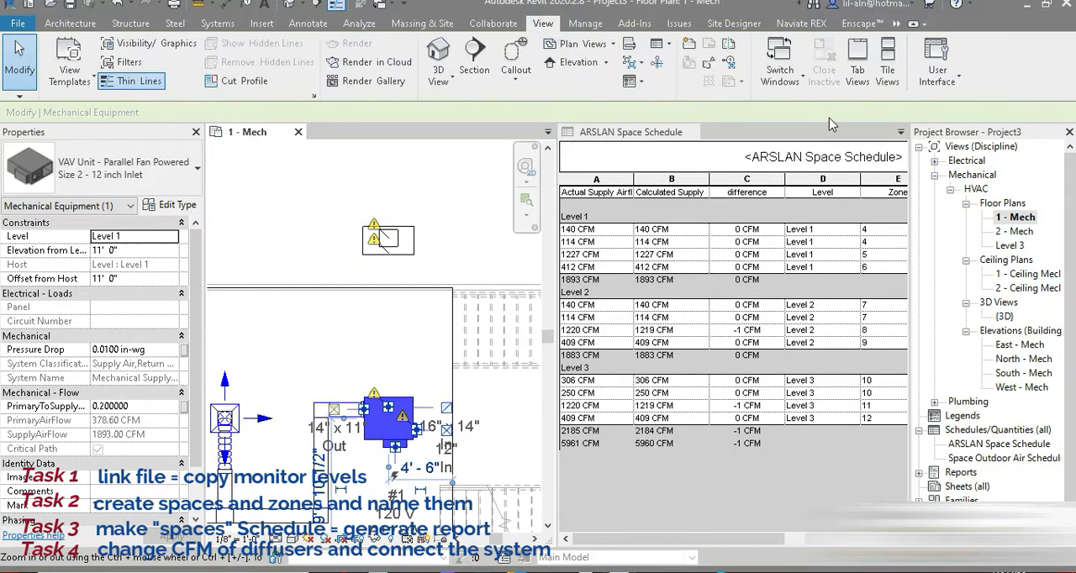
click(856, 77)
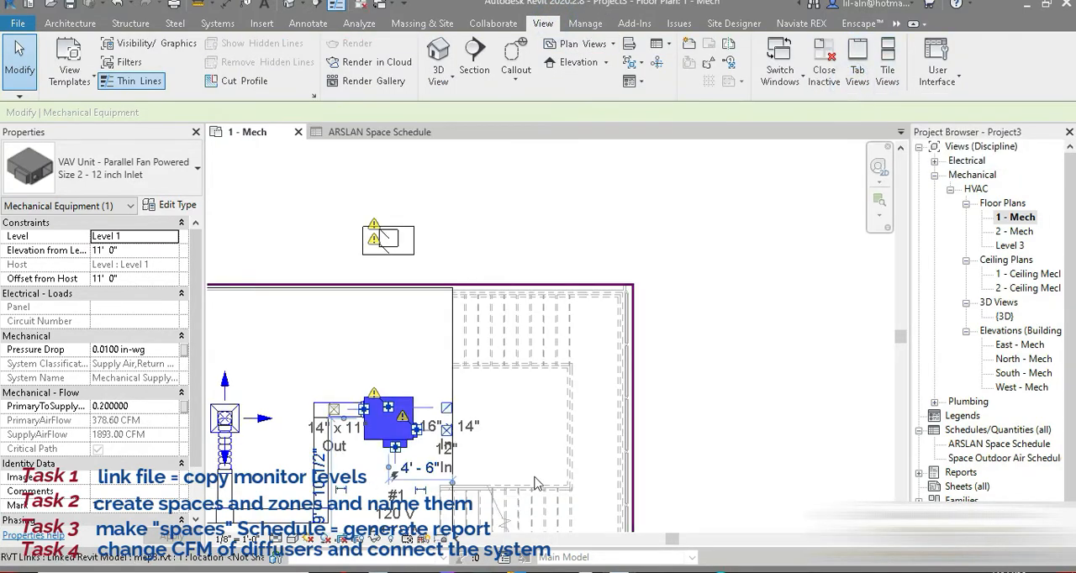
Create a Supply Air duct system named "arslan ahu system" from the Level 1 VAV unit and open it in the System Editor.
middle_drag(411, 261, 471, 205)
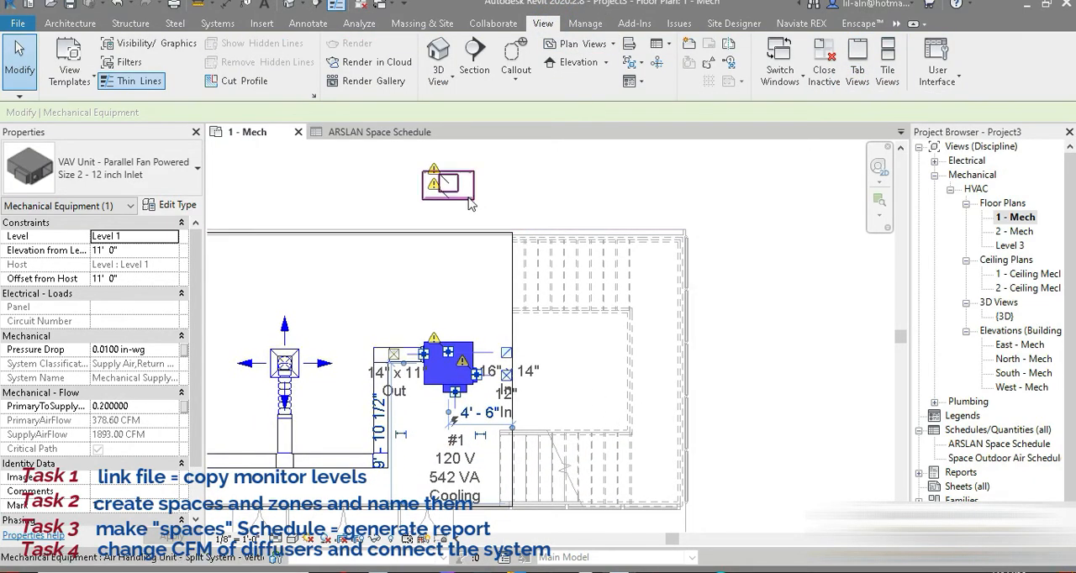
scroll(421, 383, up, 2)
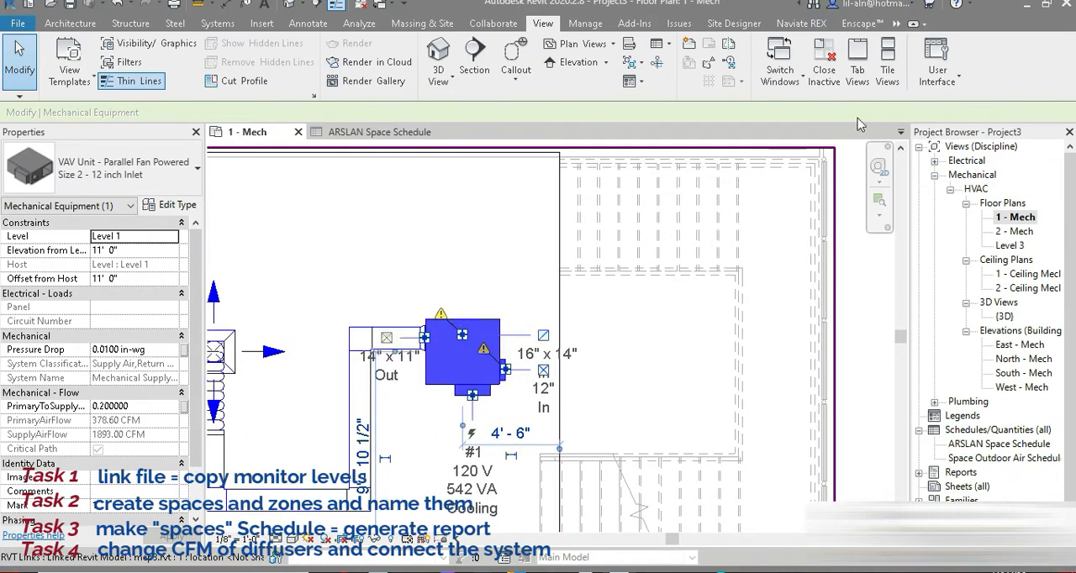
click(492, 250)
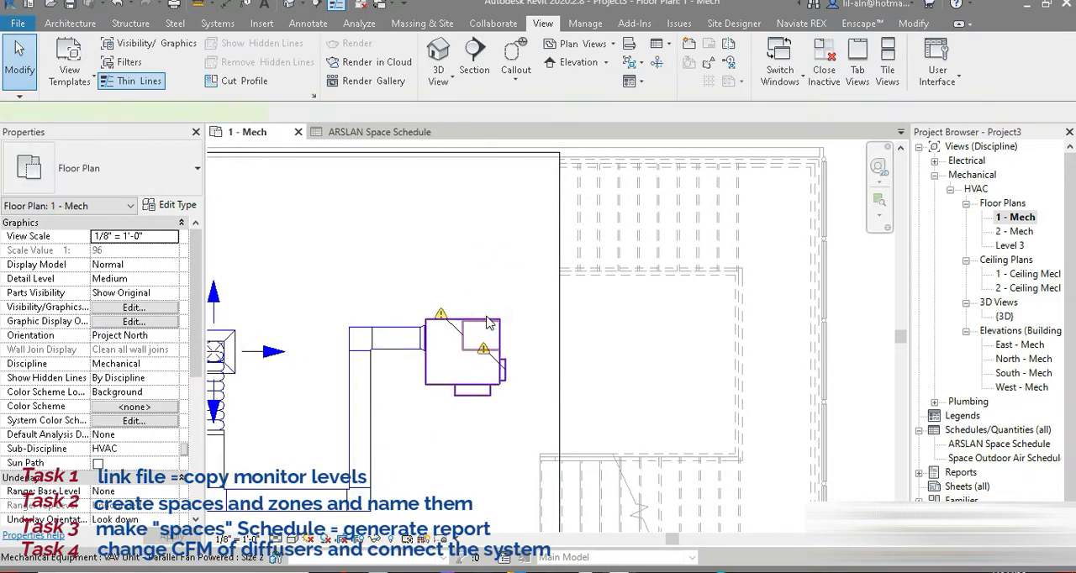
click(490, 324)
click(864, 72)
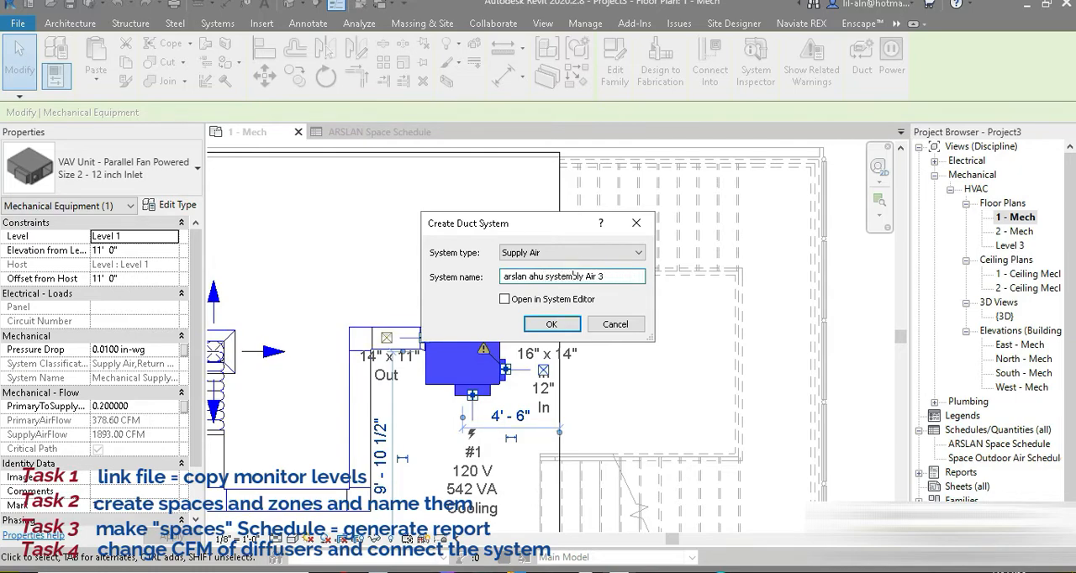
click(552, 325)
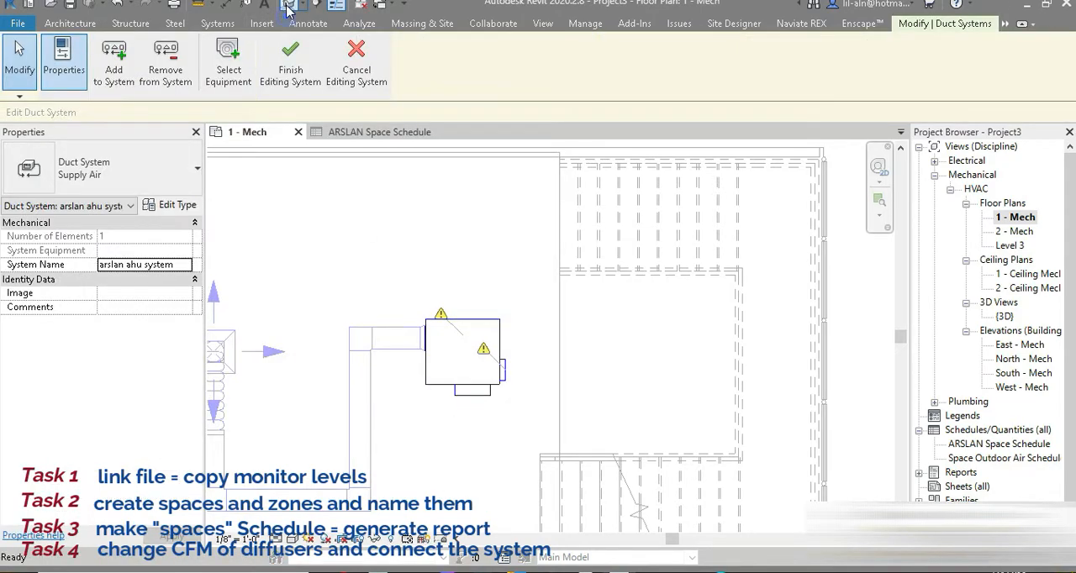
In the 3D view, add the Level 3 and Level 2 VAV units to the system through their round 12" supply air inlet connectors.
click(288, 7)
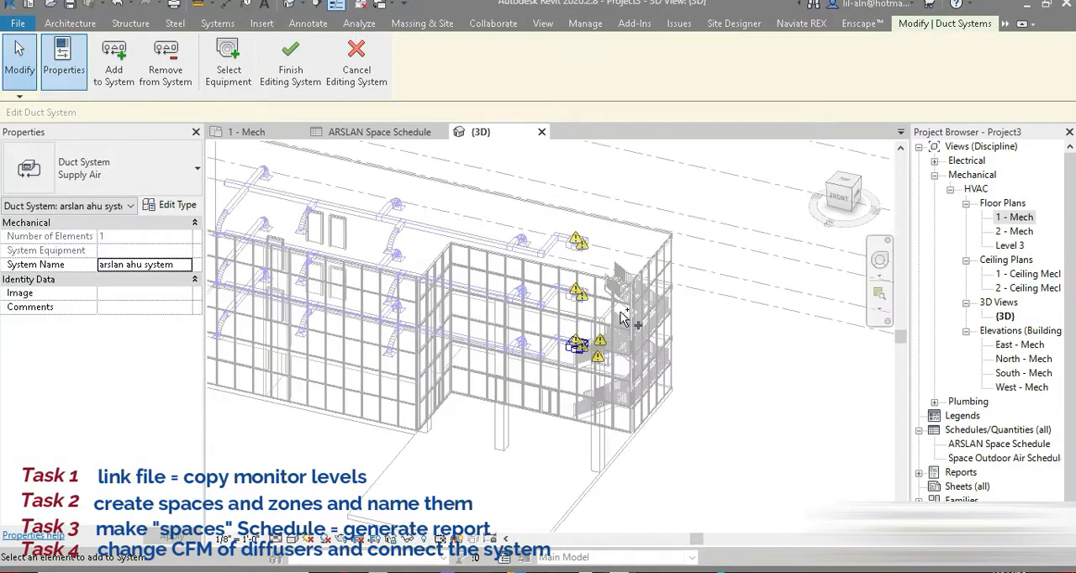
scroll(621, 316, up, 4)
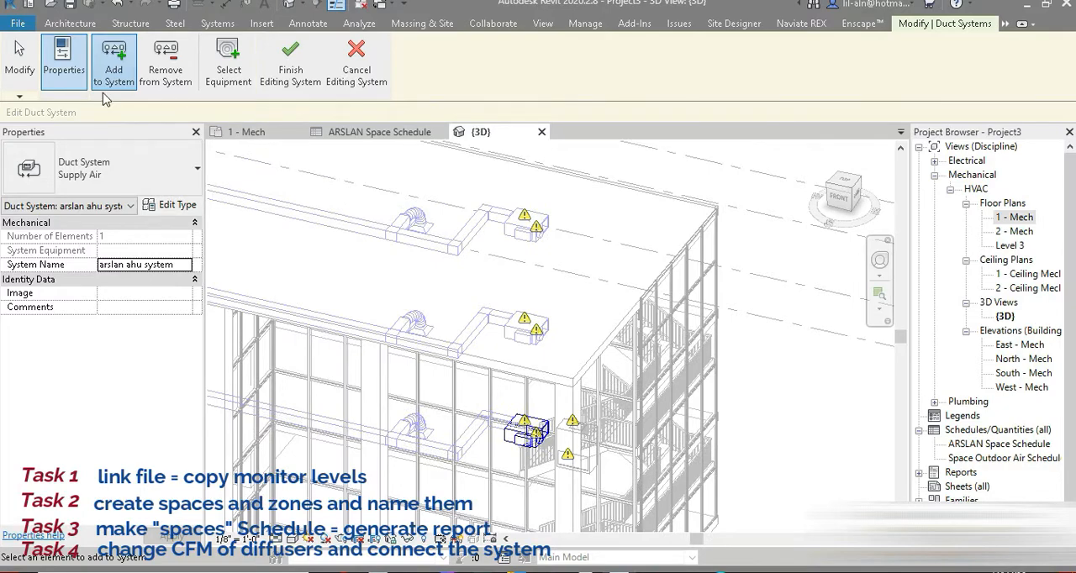
click(543, 239)
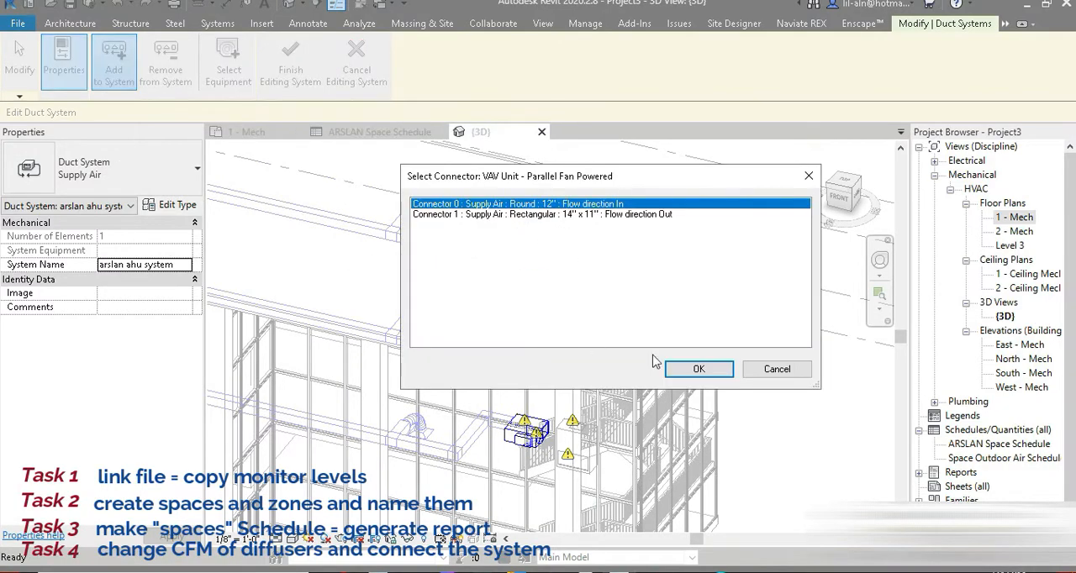
click(699, 369)
click(533, 345)
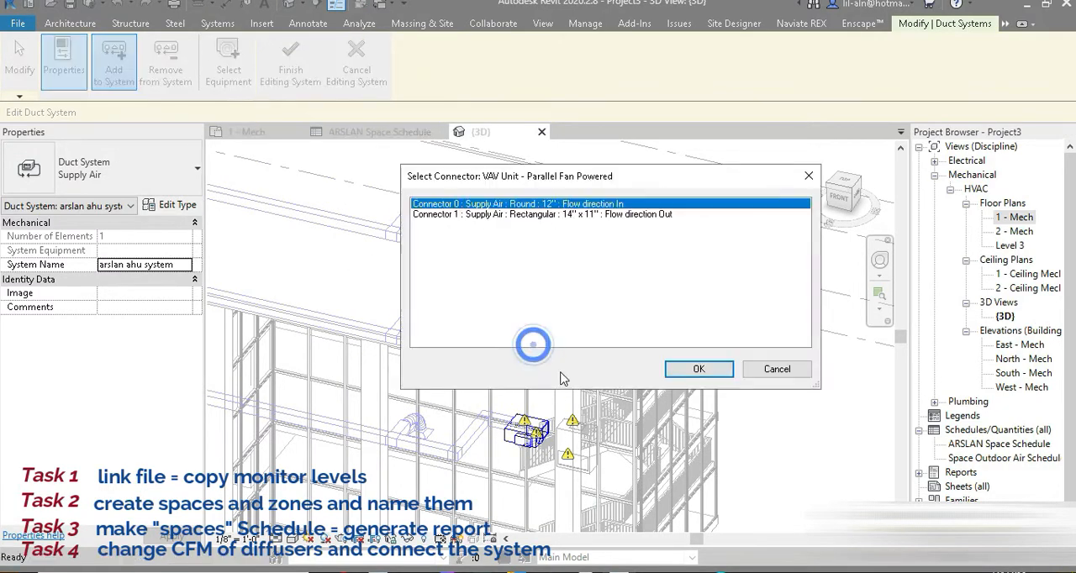
click(678, 372)
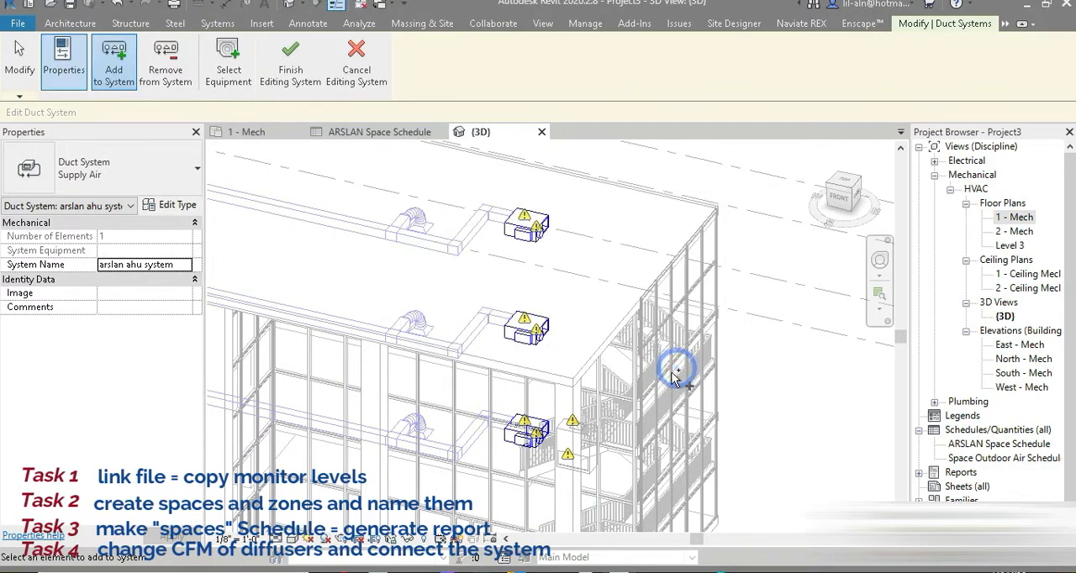
Assign the air handling unit outside the building as the equipment feeding the duct system.
click(229, 61)
shift+middle_drag(858, 389, 639, 236)
mouse_move(570, 284)
shift+middle_down()
mouse_move(645, 305)
mouse_move(565, 301)
shift+middle_up()
click(387, 465)
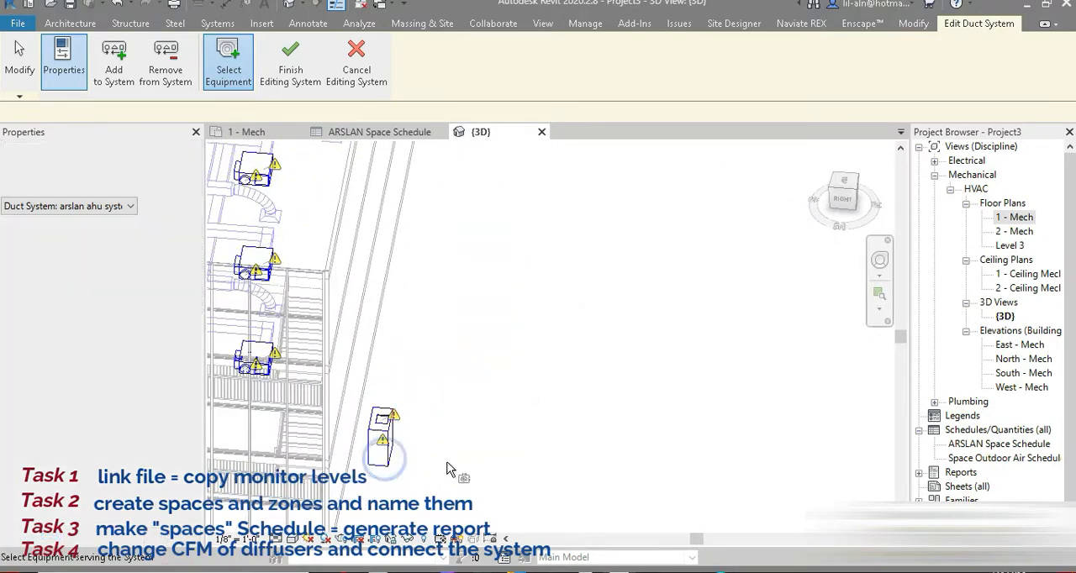
Finish editing the duct system and generate its ductwork using solution 1 of 6 of the Network layout type.
shift+middle_drag(387, 465, 538, 362)
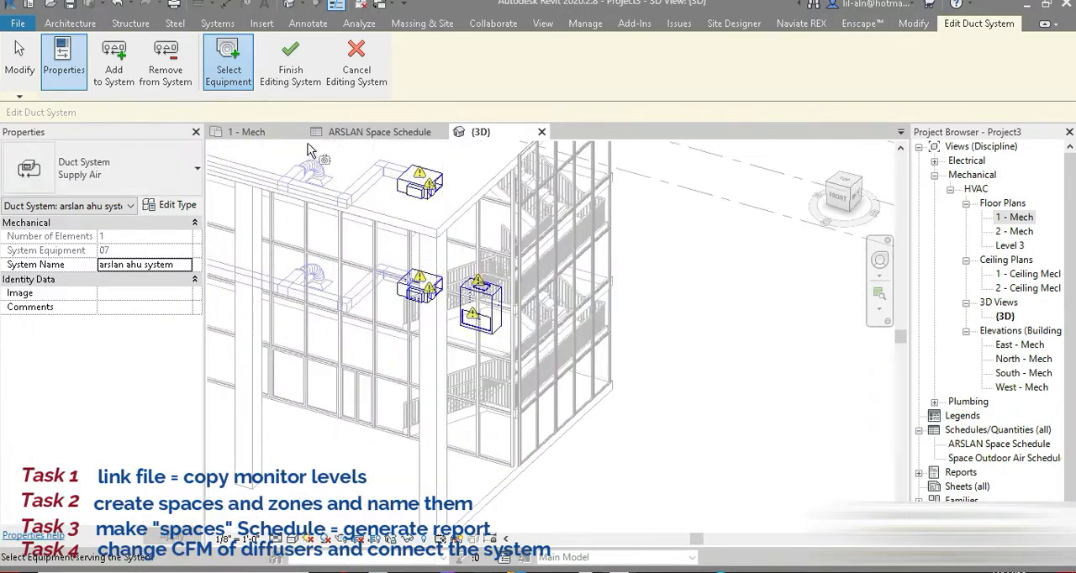
click(290, 72)
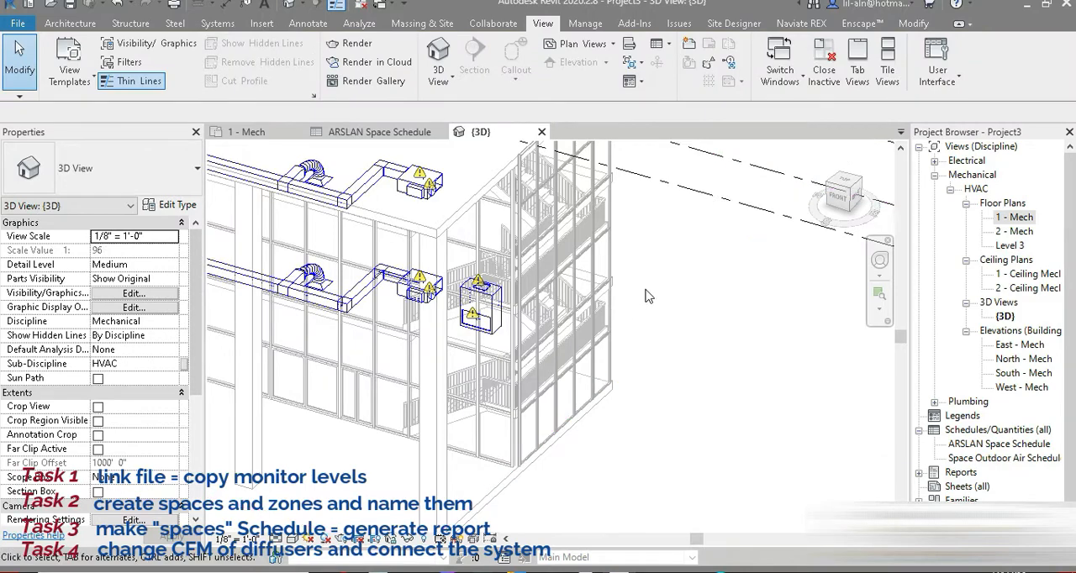
middle_drag(646, 294, 674, 320)
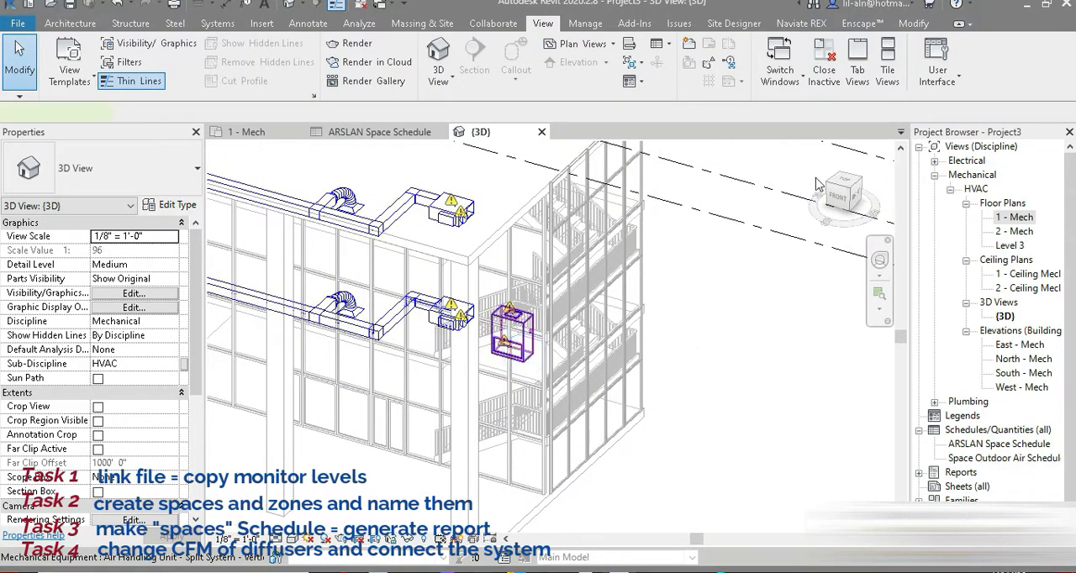
click(711, 80)
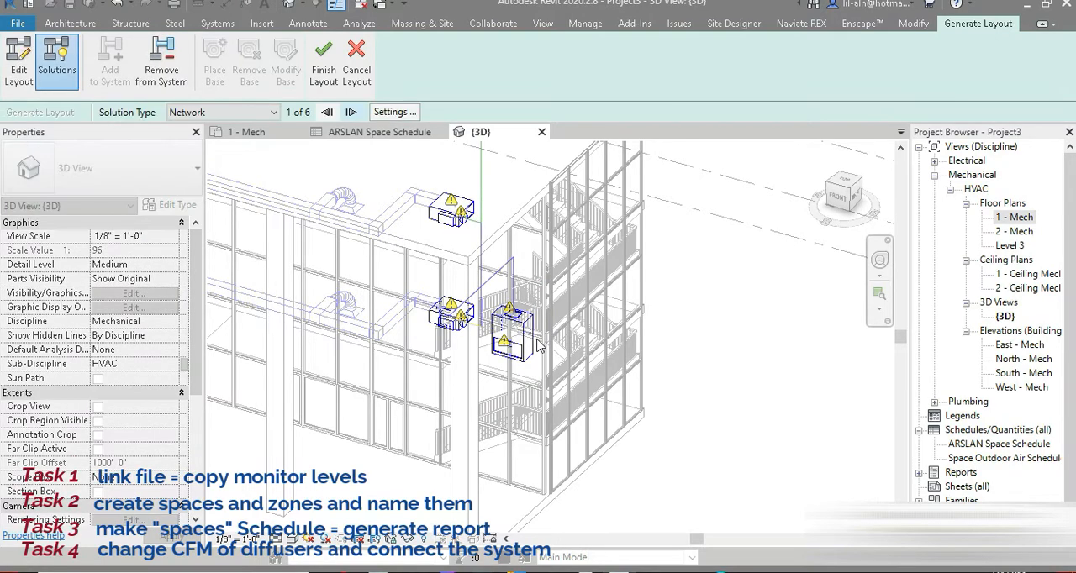
middle_drag(543, 367, 495, 469)
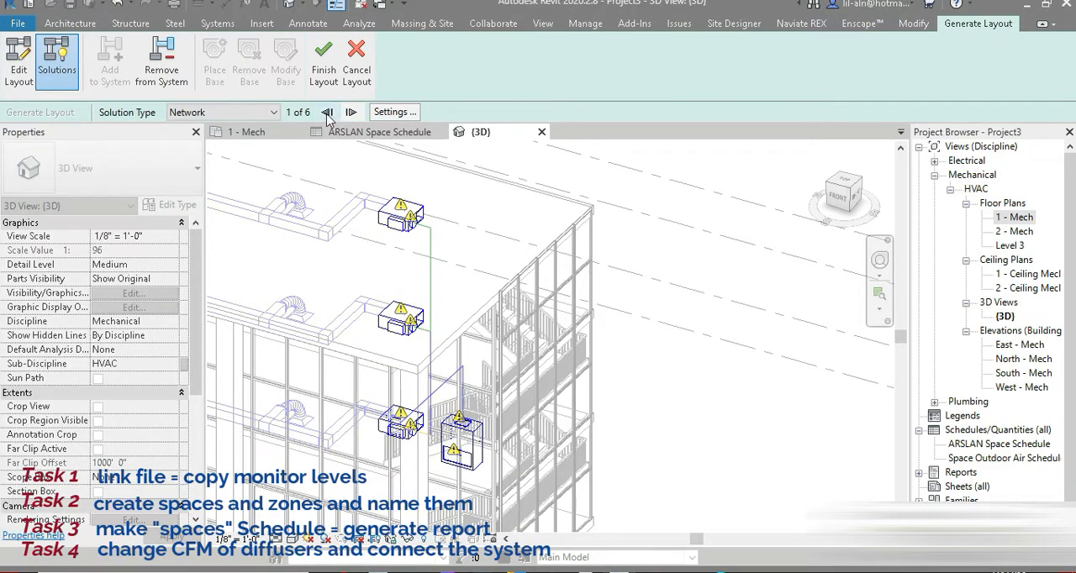
click(324, 66)
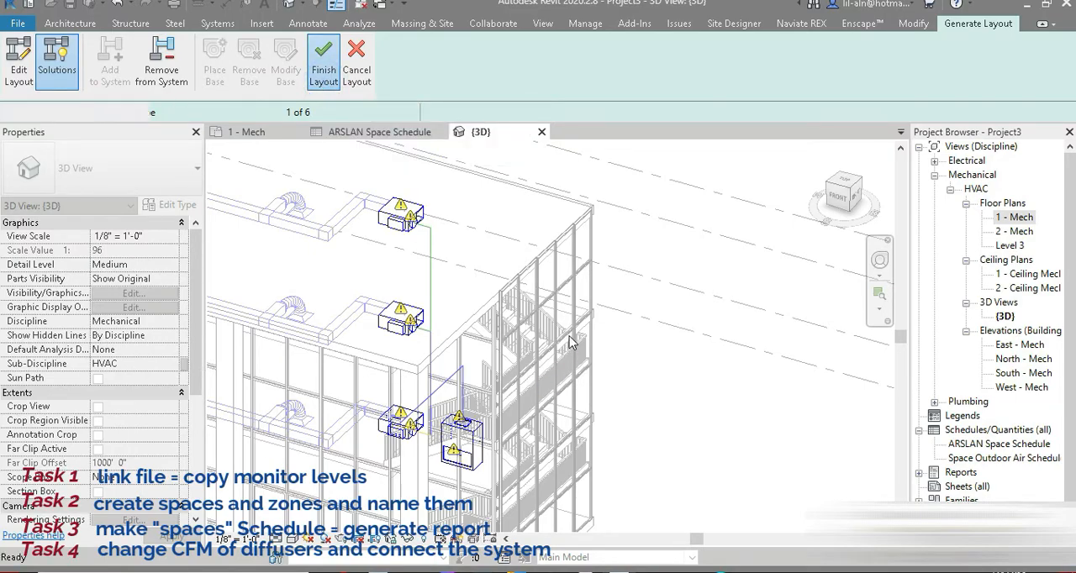
Examine the generated ductwork between the air handling unit and the VAV units on all three levels in the 3D view.
shift+middle_drag(510, 443, 566, 511)
scroll(695, 357, up, 3)
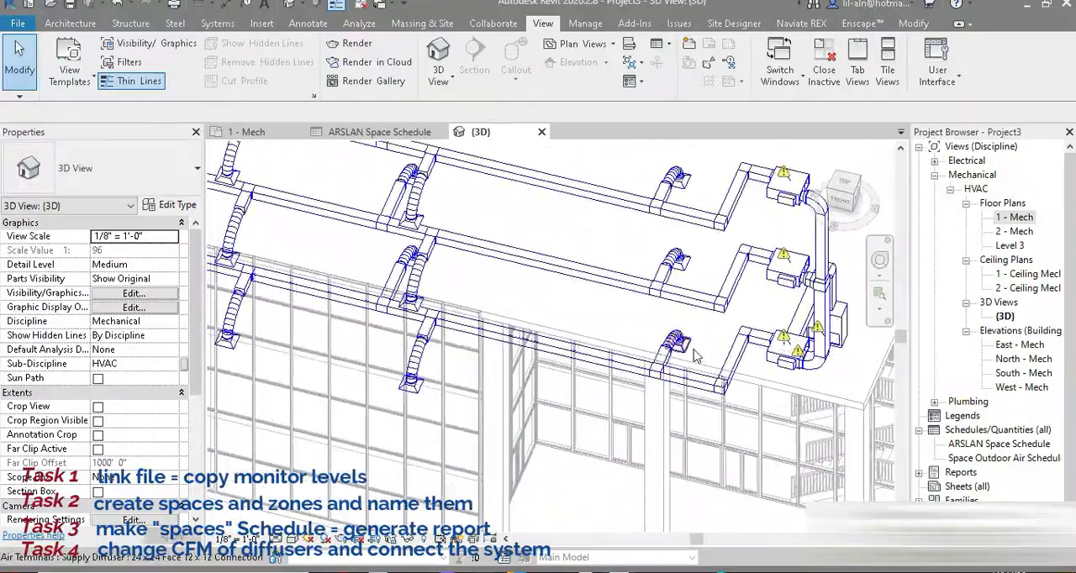
scroll(695, 356, down, 5)
shift+middle_drag(695, 357, 672, 418)
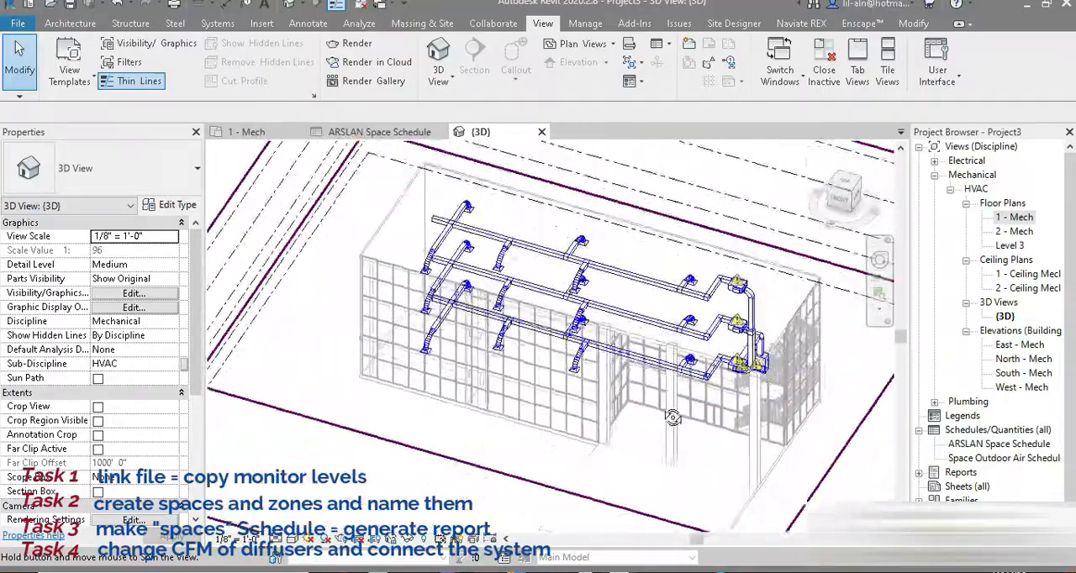
scroll(668, 425, up, 6)
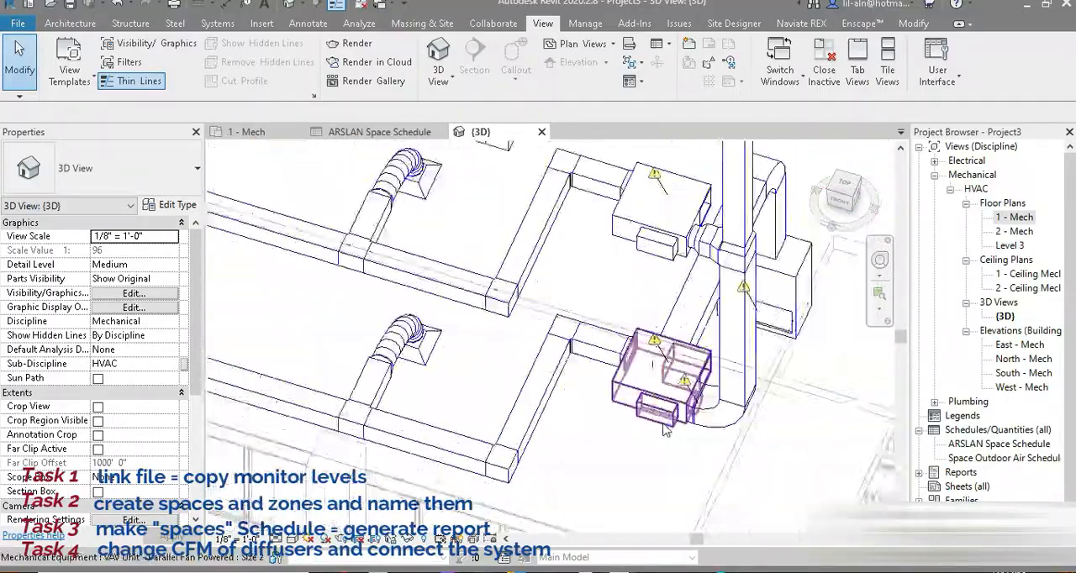
scroll(667, 430, down, 4)
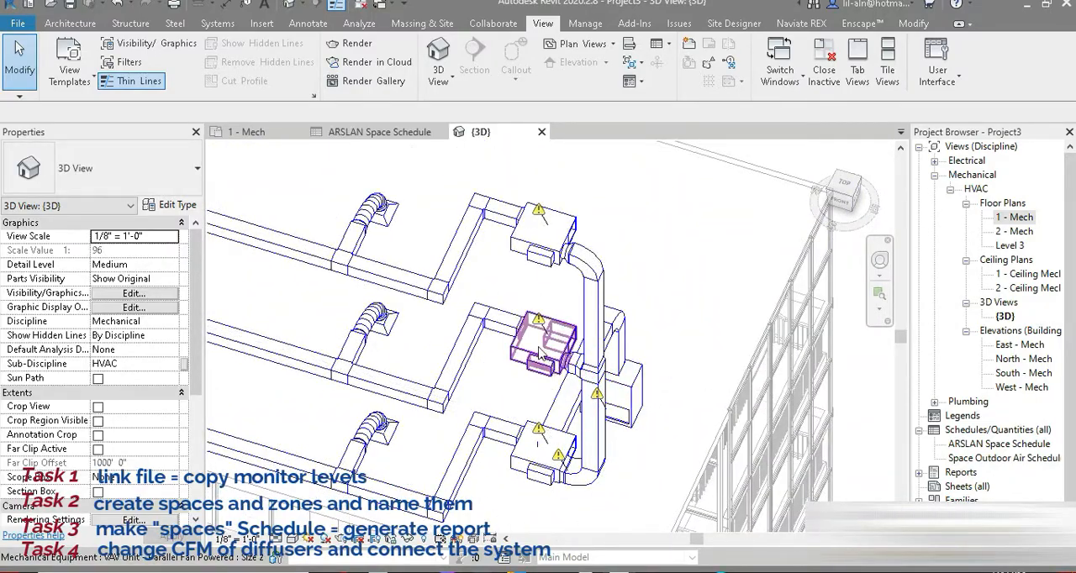
scroll(542, 354, up, 3)
scroll(583, 287, down, 4)
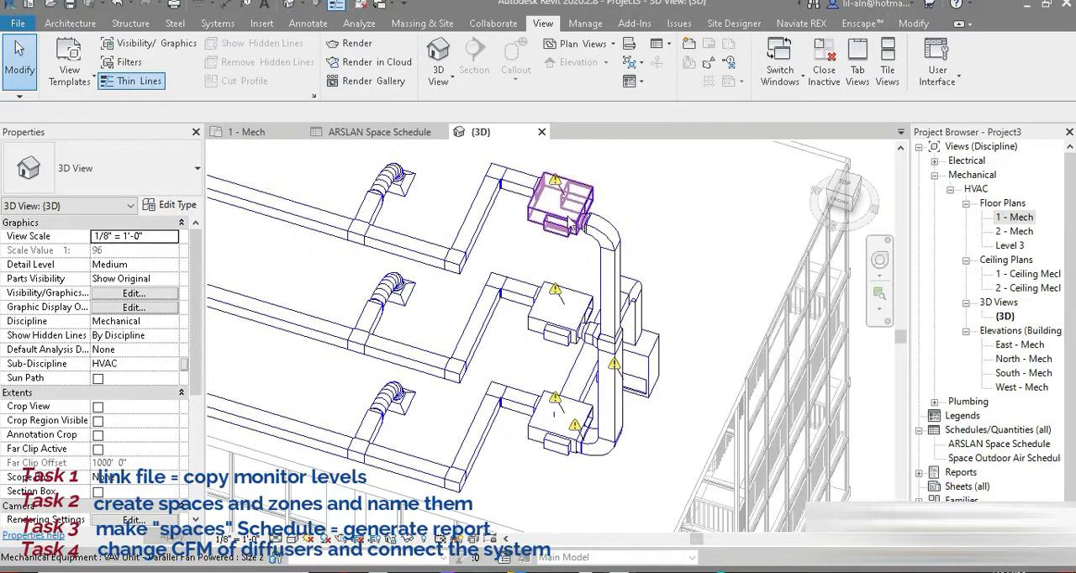
scroll(579, 210, up, 5)
scroll(577, 211, down, 1)
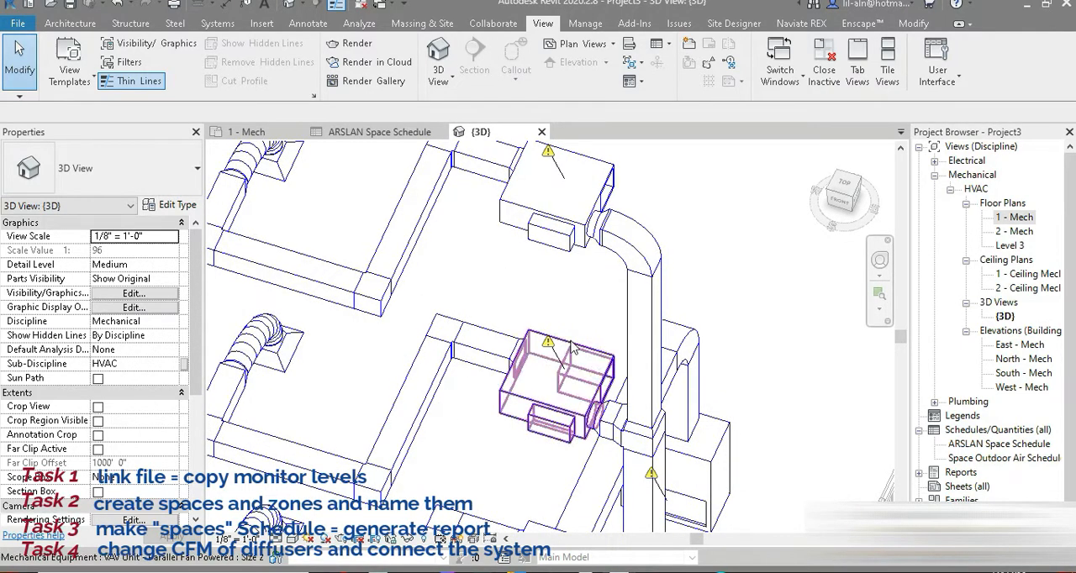
scroll(599, 291, down, 5)
shift+middle_drag(598, 292, 637, 486)
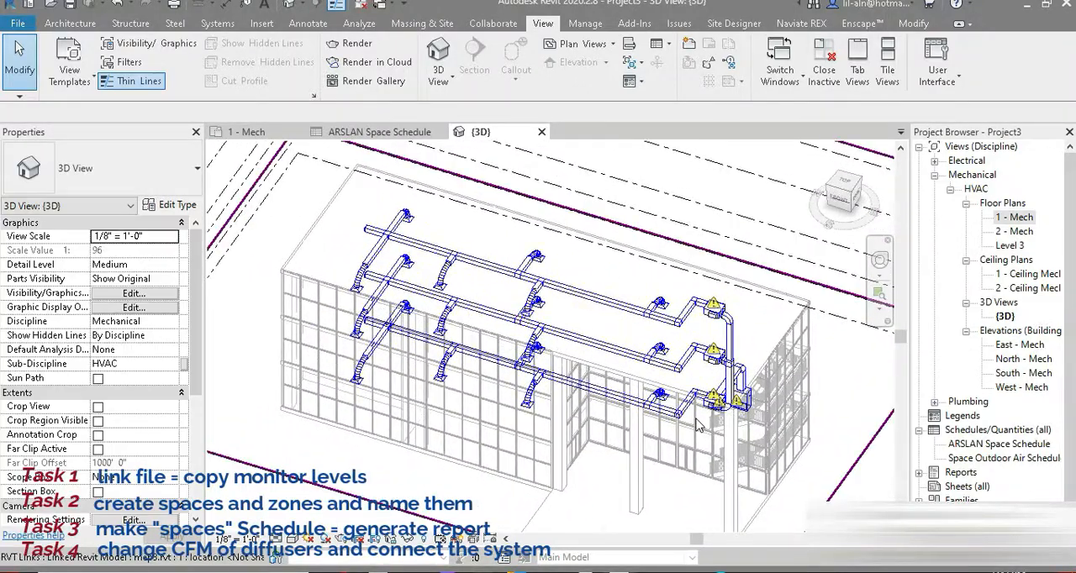